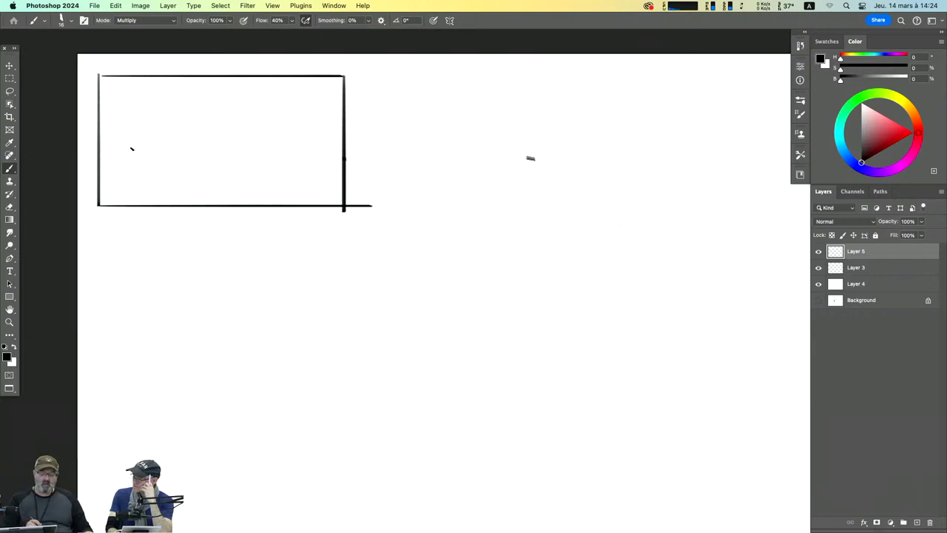
# Step: Draw the walkway floor lines and a peaked railing with vertical posts in the first panel
pyautogui.moveTo(274, 167)
pyautogui.mouseDown()
pyautogui.moveTo(161, 187)
pyautogui.moveTo(267, 166)
pyautogui.moveTo(183, 181)
pyautogui.mouseUp()
pyautogui.moveTo(269, 159)
pyautogui.mouseDown()
pyautogui.moveTo(105, 179)
pyautogui.moveTo(164, 187)
pyautogui.mouseUp()
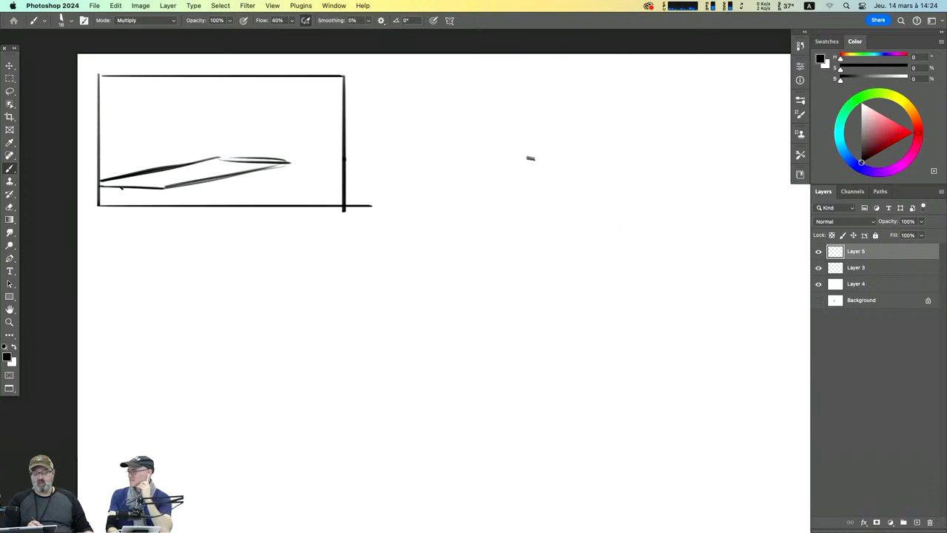
pyautogui.moveTo(104, 186); pyautogui.dragTo(166, 188)
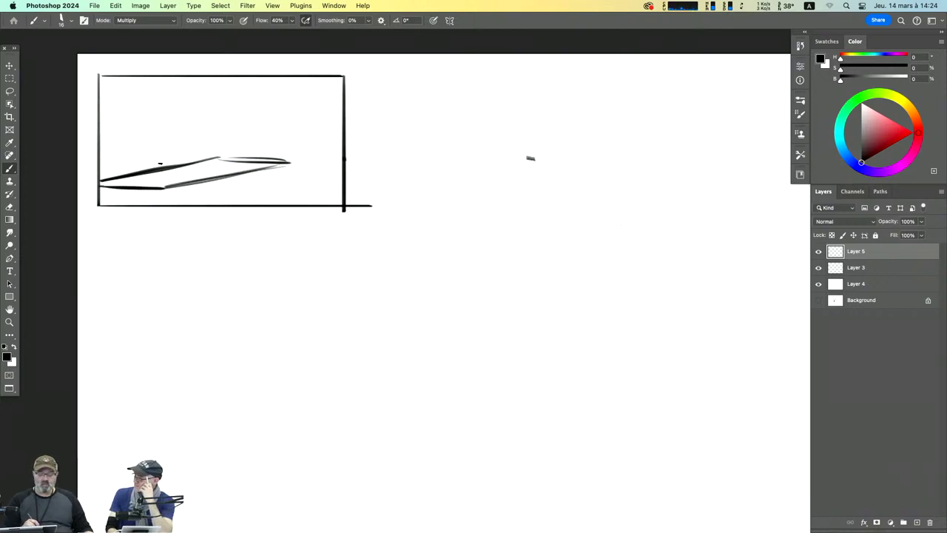
pyautogui.moveTo(162, 146)
pyautogui.mouseDown()
pyautogui.moveTo(163, 188)
pyautogui.moveTo(214, 174)
pyautogui.moveTo(175, 185)
pyautogui.moveTo(189, 184)
pyautogui.mouseUp()
pyautogui.moveTo(201, 170)
pyautogui.mouseDown()
pyautogui.moveTo(229, 147)
pyautogui.moveTo(289, 137)
pyautogui.mouseUp()
pyautogui.moveTo(207, 151)
pyautogui.mouseDown()
pyautogui.moveTo(287, 135)
pyautogui.moveTo(290, 160)
pyautogui.mouseUp()
# Step: Outline the central building's box and hatch its storefront with vertical lines
pyautogui.moveTo(287, 96)
pyautogui.mouseDown()
pyautogui.moveTo(288, 151)
pyautogui.moveTo(265, 169)
pyautogui.mouseUp()
pyautogui.moveTo(267, 86)
pyautogui.mouseDown()
pyautogui.moveTo(268, 154)
pyautogui.moveTo(288, 94)
pyautogui.mouseUp()
pyautogui.moveTo(199, 88)
pyautogui.mouseDown()
pyautogui.moveTo(262, 85)
pyautogui.moveTo(195, 86)
pyautogui.moveTo(205, 145)
pyautogui.mouseUp()
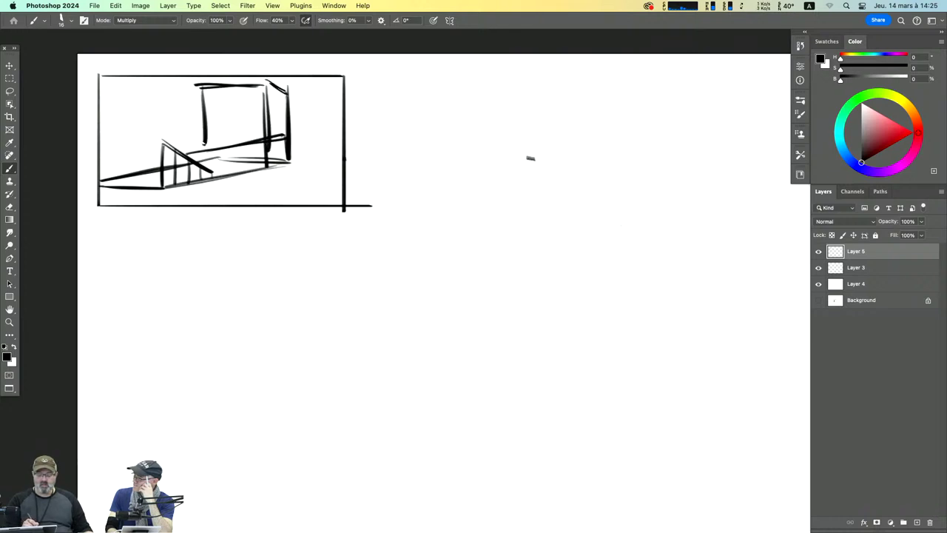
pyautogui.moveTo(235, 103)
pyautogui.mouseDown()
pyautogui.moveTo(273, 101)
pyautogui.moveTo(228, 146)
pyautogui.mouseUp()
pyautogui.moveTo(226, 103); pyautogui.dragTo(225, 145)
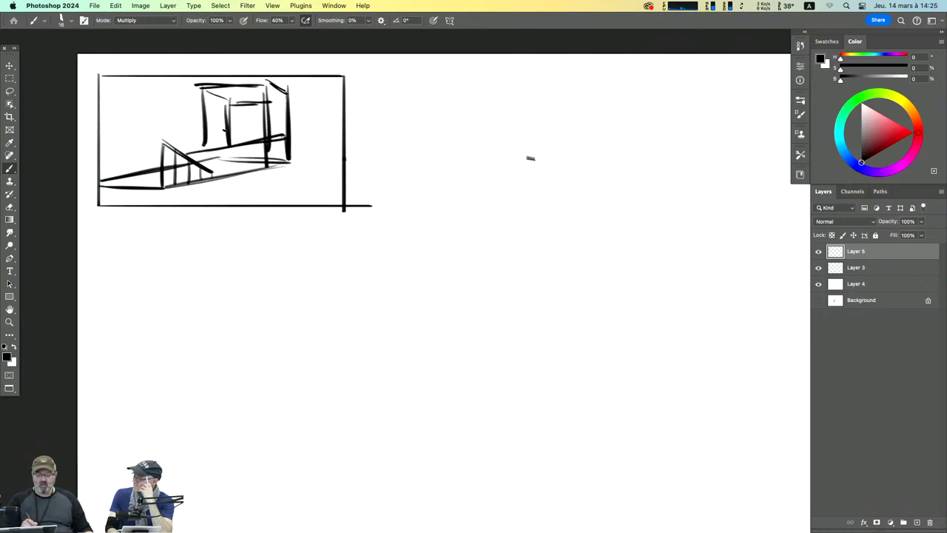
pyautogui.moveTo(200, 87); pyautogui.dragTo(203, 147)
pyautogui.moveTo(268, 80); pyautogui.dragTo(272, 161)
pyautogui.moveTo(224, 103)
pyautogui.mouseDown()
pyautogui.moveTo(266, 101)
pyautogui.moveTo(241, 148)
pyautogui.moveTo(242, 141)
pyautogui.mouseUp()
pyautogui.moveTo(247, 104); pyautogui.dragTo(253, 140)
pyautogui.moveTo(259, 104); pyautogui.dragTo(265, 143)
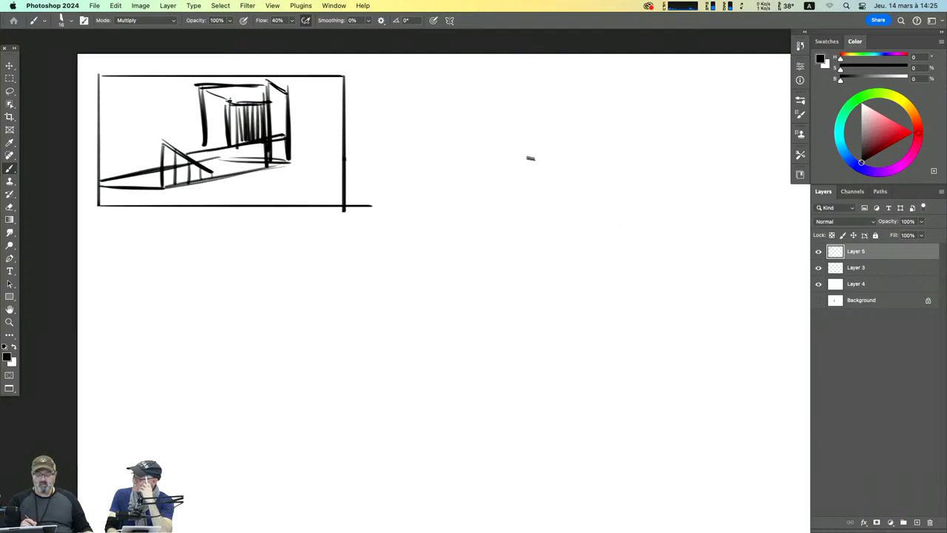
# Step: Add a circled M sign, a railing at the panel's left and a faint floor perspective line
pyautogui.moveTo(187, 91); pyautogui.dragTo(193, 116)
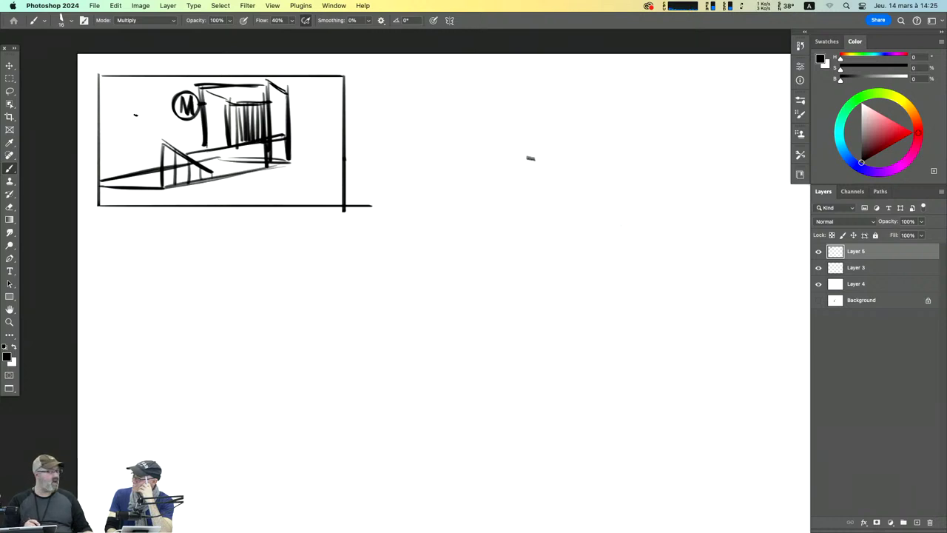
pyautogui.moveTo(127, 148)
pyautogui.mouseDown()
pyautogui.moveTo(153, 168)
pyautogui.moveTo(123, 186)
pyautogui.mouseUp()
pyautogui.moveTo(126, 147)
pyautogui.mouseDown()
pyautogui.moveTo(124, 182)
pyautogui.moveTo(157, 176)
pyautogui.moveTo(125, 179)
pyautogui.mouseUp()
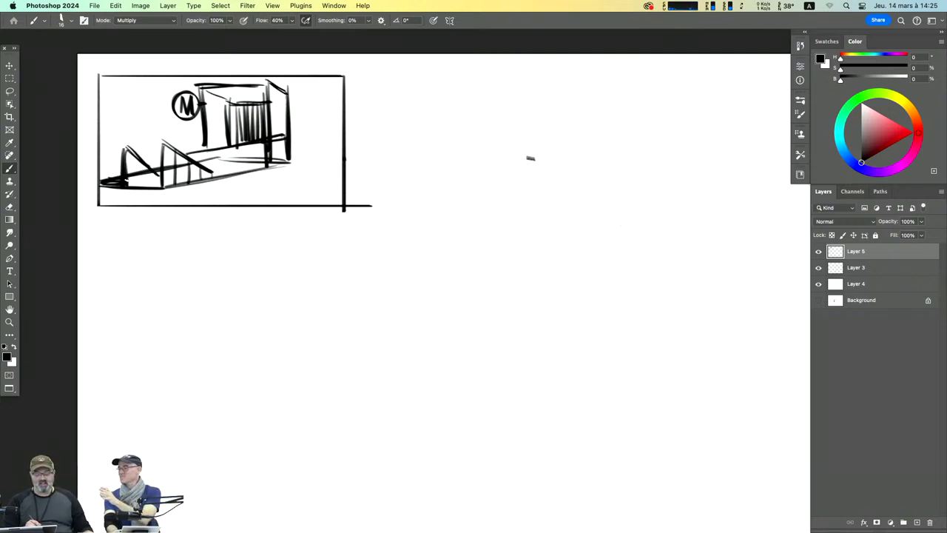
pyautogui.moveTo(101, 150); pyautogui.dragTo(127, 158)
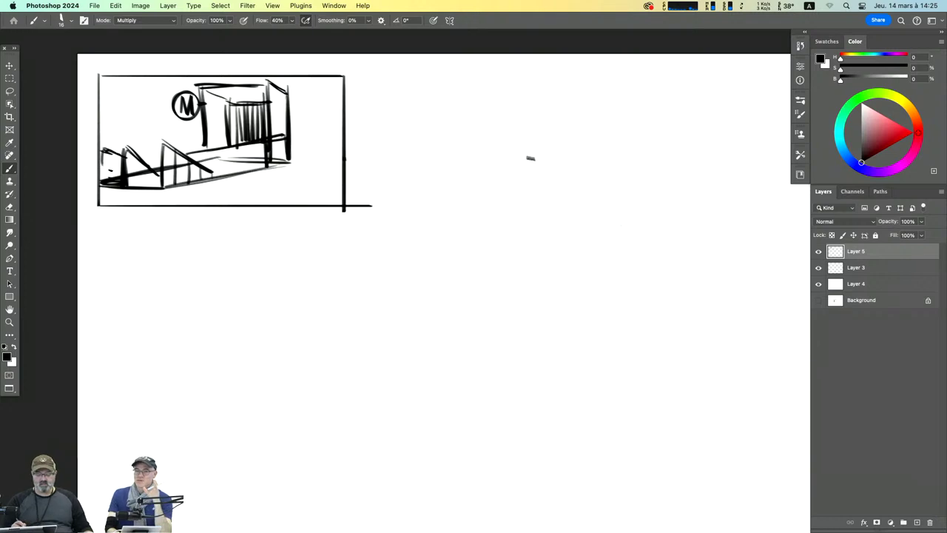
pyautogui.moveTo(186, 186)
pyautogui.mouseDown()
pyautogui.moveTo(345, 147)
pyautogui.moveTo(231, 202)
pyautogui.mouseUp()
# Step: Add faint floor perspective lines, horizontal ledges and small marks under the central building
pyautogui.moveTo(343, 174); pyautogui.dragTo(292, 203)
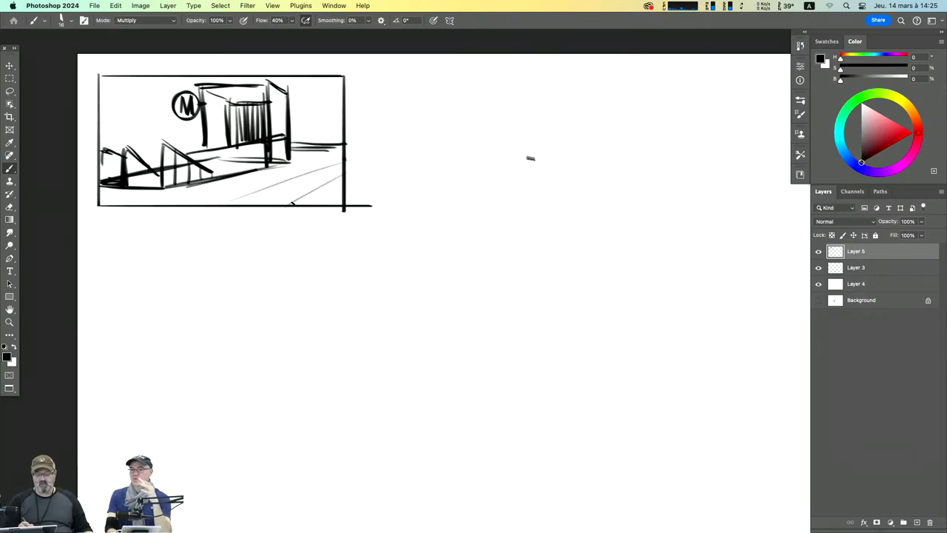
pyautogui.moveTo(101, 143); pyautogui.dragTo(176, 142)
pyautogui.moveTo(106, 140); pyautogui.dragTo(196, 138)
pyautogui.moveTo(133, 77)
pyautogui.mouseDown()
pyautogui.moveTo(160, 90)
pyautogui.moveTo(159, 140)
pyautogui.moveTo(153, 84)
pyautogui.mouseUp()
pyautogui.moveTo(163, 91); pyautogui.dragTo(164, 133)
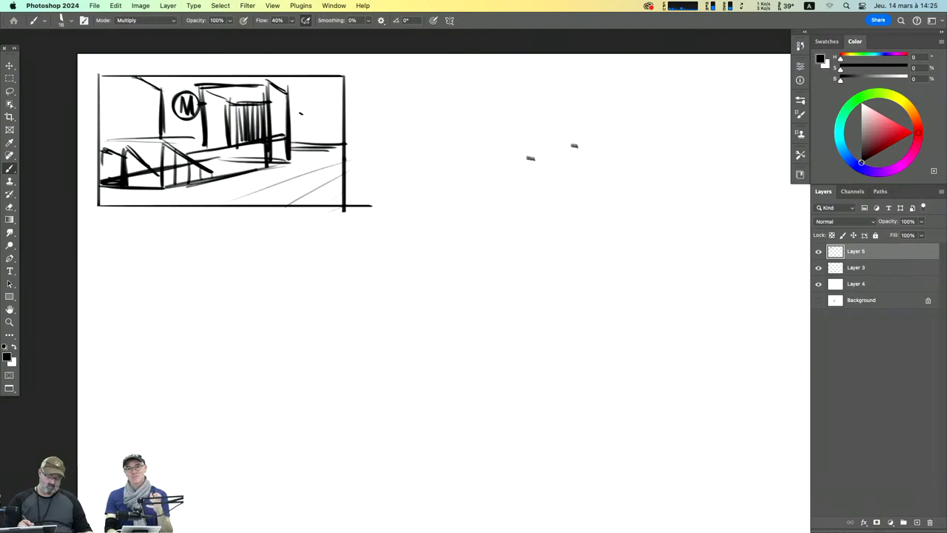
pyautogui.moveTo(291, 139); pyautogui.dragTo(351, 139)
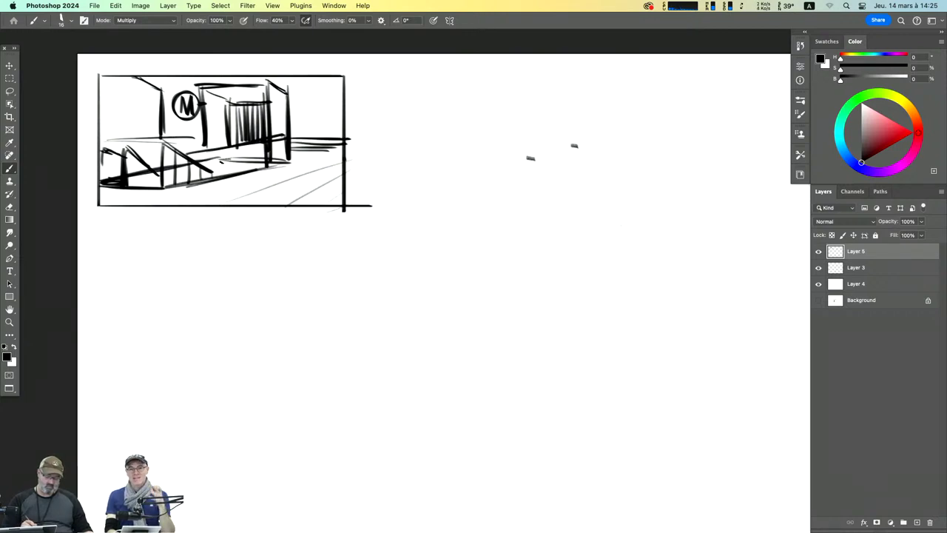
pyautogui.moveTo(210, 158)
pyautogui.mouseDown()
pyautogui.moveTo(238, 159)
pyautogui.moveTo(243, 172)
pyautogui.moveTo(256, 161)
pyautogui.moveTo(229, 179)
pyautogui.mouseUp()
pyautogui.moveTo(223, 162); pyautogui.dragTo(223, 178)
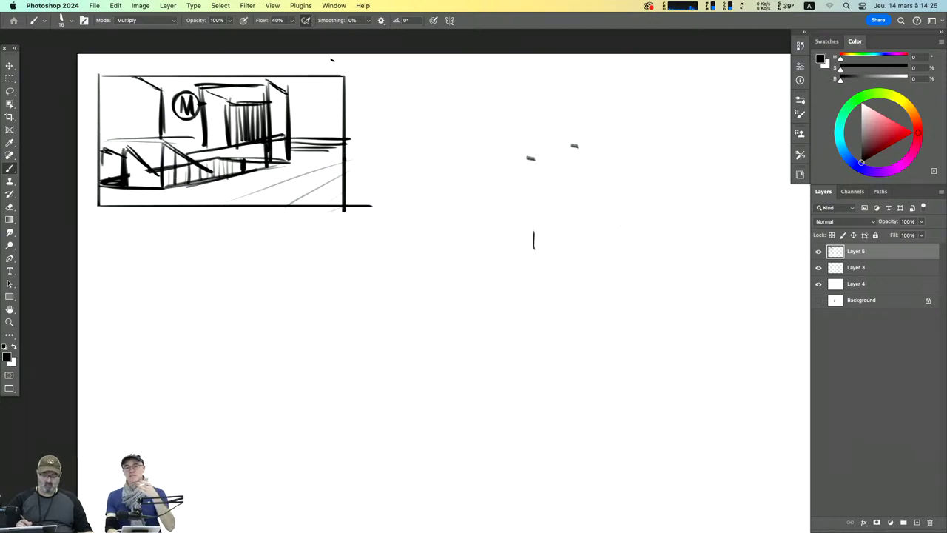
# Step: Sketch the front of the right building with vertical hatching lines
pyautogui.moveTo(345, 84)
pyautogui.mouseDown()
pyautogui.moveTo(311, 99)
pyautogui.moveTo(309, 91)
pyautogui.moveTo(307, 139)
pyautogui.mouseUp()
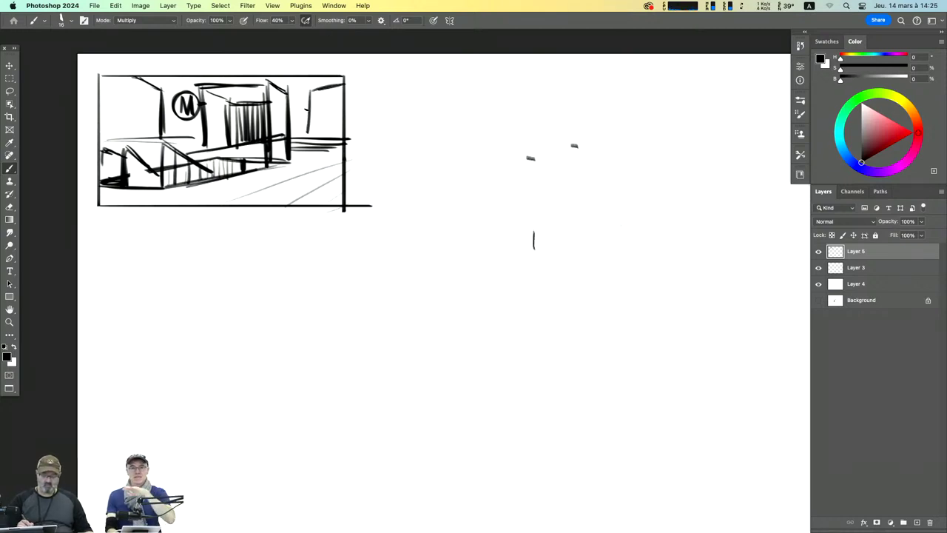
pyautogui.moveTo(305, 91)
pyautogui.mouseDown()
pyautogui.moveTo(305, 141)
pyautogui.moveTo(318, 138)
pyautogui.mouseUp()
pyautogui.moveTo(343, 97); pyautogui.dragTo(314, 101)
pyautogui.moveTo(329, 95)
pyautogui.mouseDown()
pyautogui.moveTo(332, 140)
pyautogui.moveTo(311, 101)
pyautogui.mouseUp()
pyautogui.moveTo(344, 99); pyautogui.dragTo(344, 135)
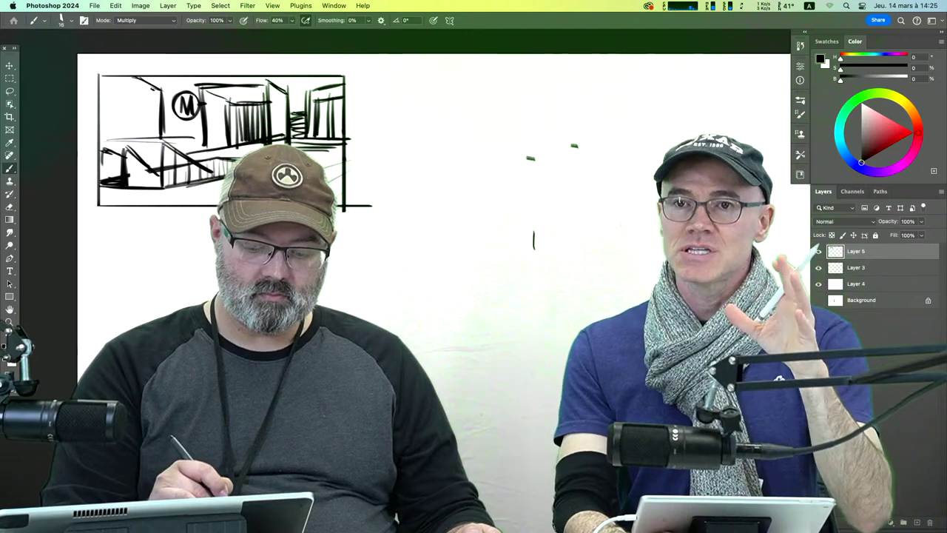
# Step: Hatch the left building and panel edge vertically, then strengthen the right and central building tops
pyautogui.moveTo(152, 91)
pyautogui.mouseDown()
pyautogui.moveTo(151, 136)
pyautogui.moveTo(126, 142)
pyautogui.mouseUp()
pyautogui.moveTo(117, 78)
pyautogui.mouseDown()
pyautogui.moveTo(155, 96)
pyautogui.moveTo(148, 99)
pyautogui.mouseUp()
pyautogui.moveTo(102, 128); pyautogui.dragTo(122, 128)
pyautogui.moveTo(101, 139); pyautogui.dragTo(129, 137)
pyautogui.moveTo(133, 130)
pyautogui.mouseDown()
pyautogui.moveTo(151, 130)
pyautogui.moveTo(146, 152)
pyautogui.moveTo(153, 133)
pyautogui.moveTo(133, 137)
pyautogui.mouseUp()
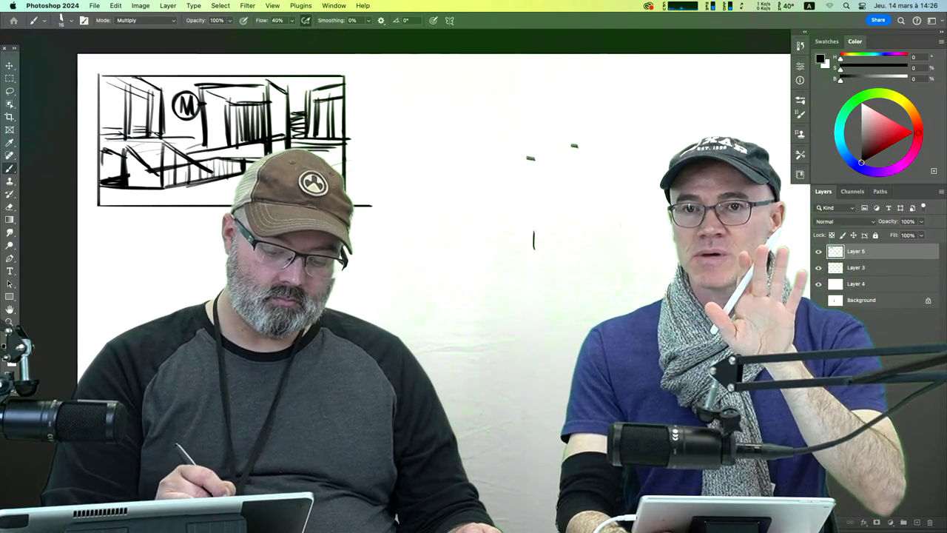
pyautogui.moveTo(126, 87); pyautogui.dragTo(124, 137)
pyautogui.moveTo(152, 99); pyautogui.dragTo(154, 136)
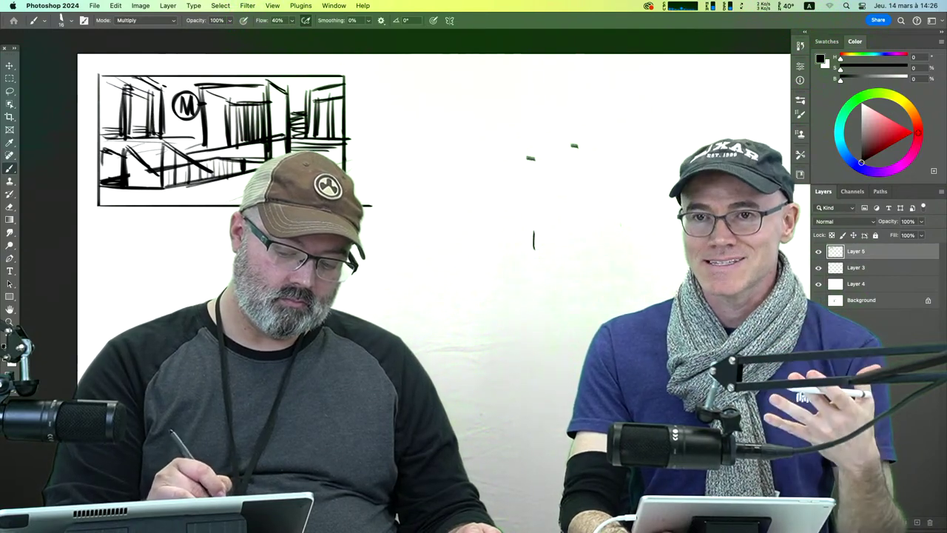
pyautogui.moveTo(108, 77); pyautogui.dragTo(106, 136)
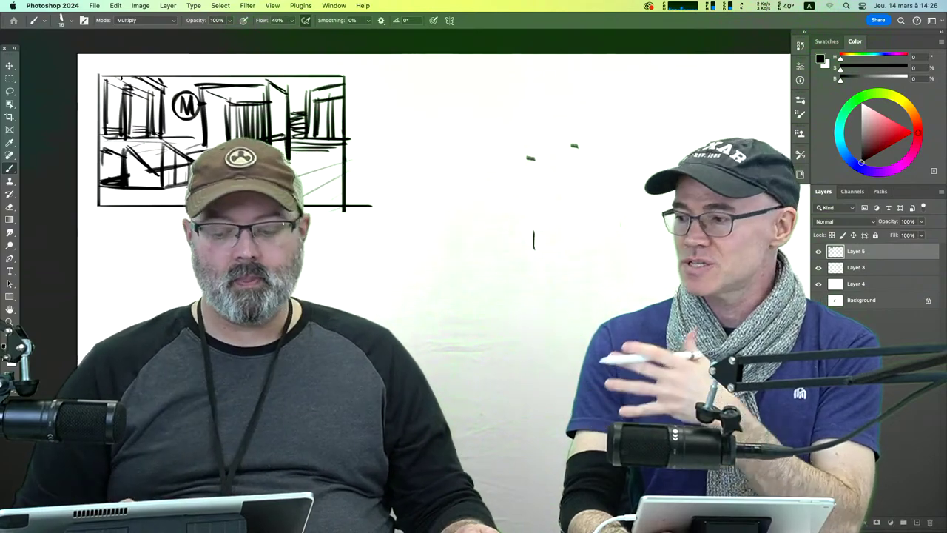
pyautogui.moveTo(306, 95)
pyautogui.mouseDown()
pyautogui.moveTo(348, 87)
pyautogui.moveTo(332, 84)
pyautogui.mouseUp()
pyautogui.moveTo(216, 81); pyautogui.dragTo(273, 92)
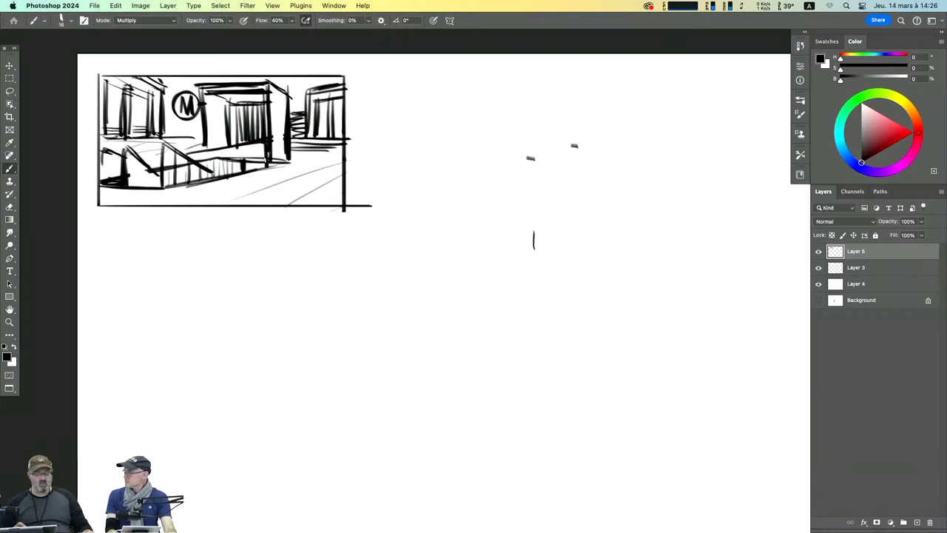
# Step: Duplicate the Layer 3 panel frame to the right with the Move tool
pyautogui.click(881, 269)
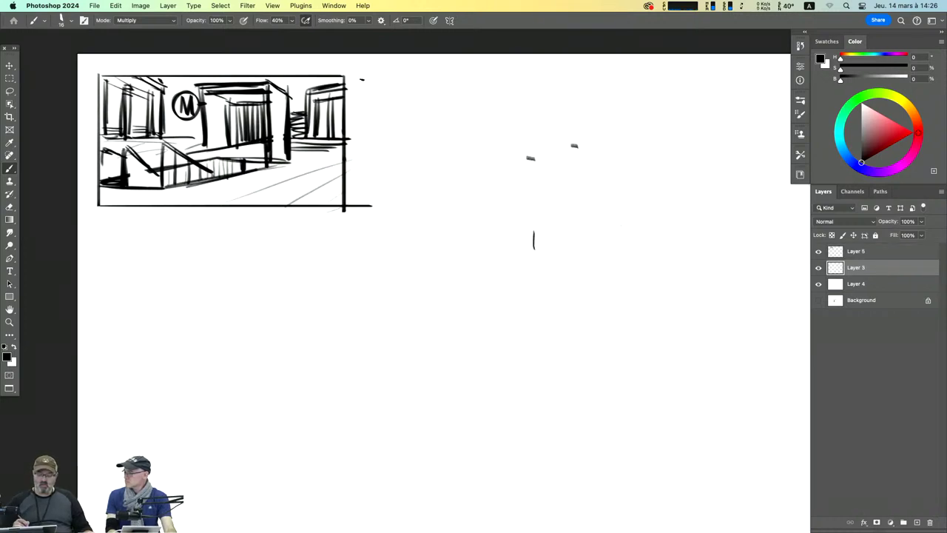
pyautogui.moveTo(362, 76); pyautogui.dragTo(363, 210)
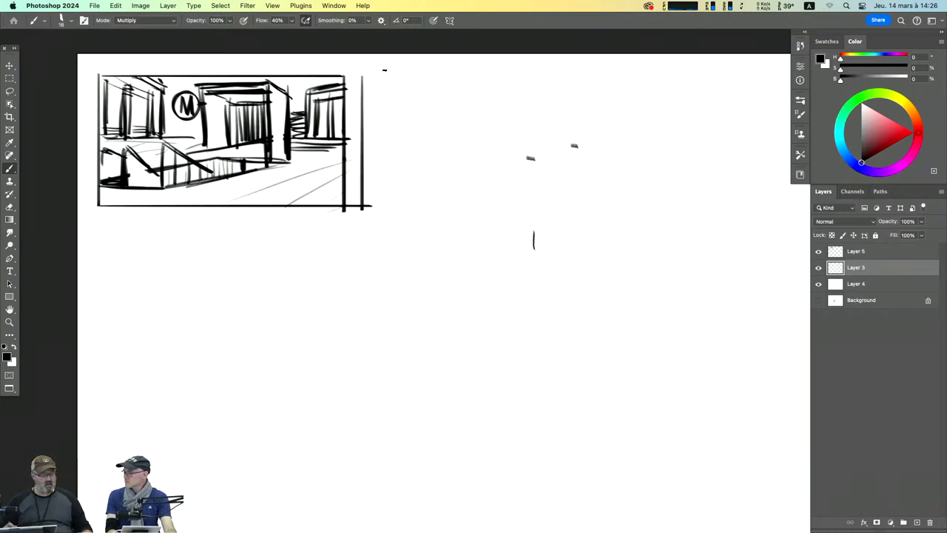
pyautogui.press('super+z')
pyautogui.click(877, 254)
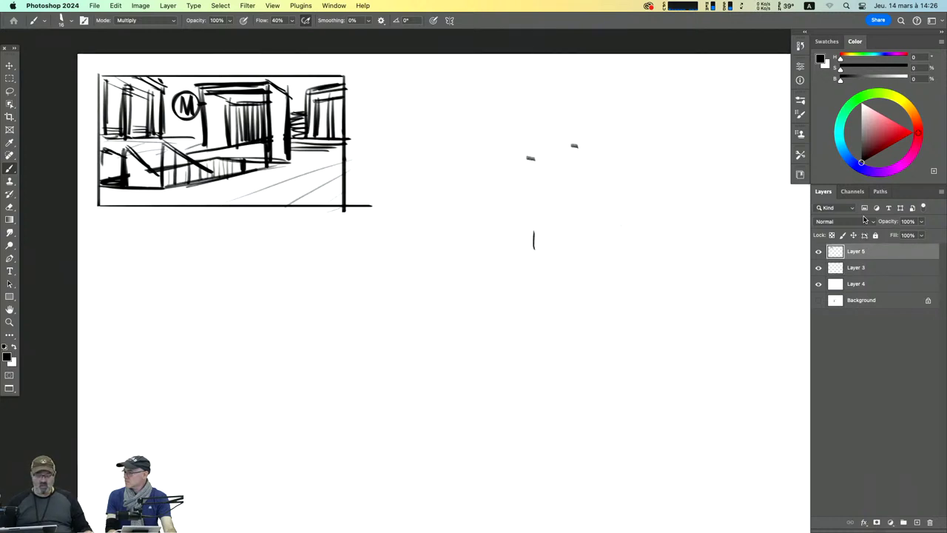
pyautogui.click(867, 268)
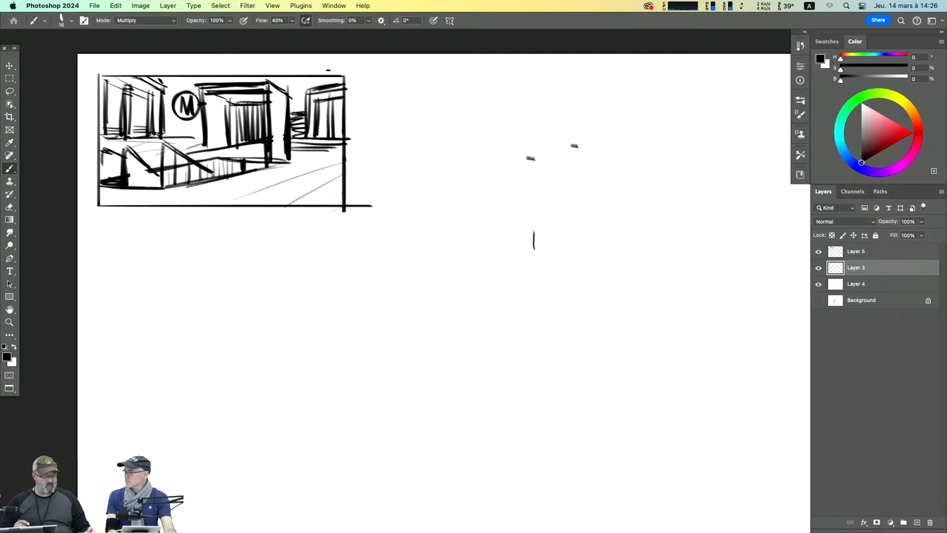
pyautogui.click(11, 65)
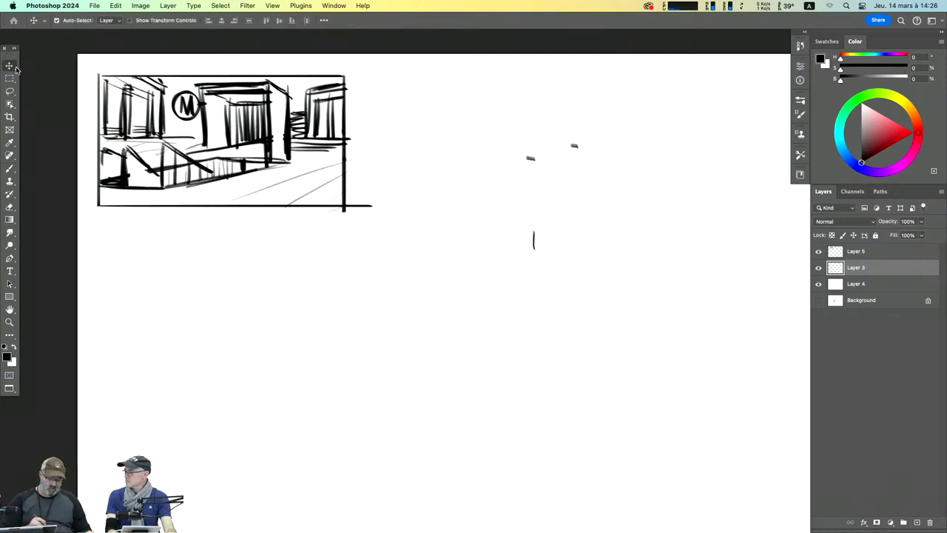
pyautogui.moveTo(354, 156); pyautogui.dragTo(613, 163)
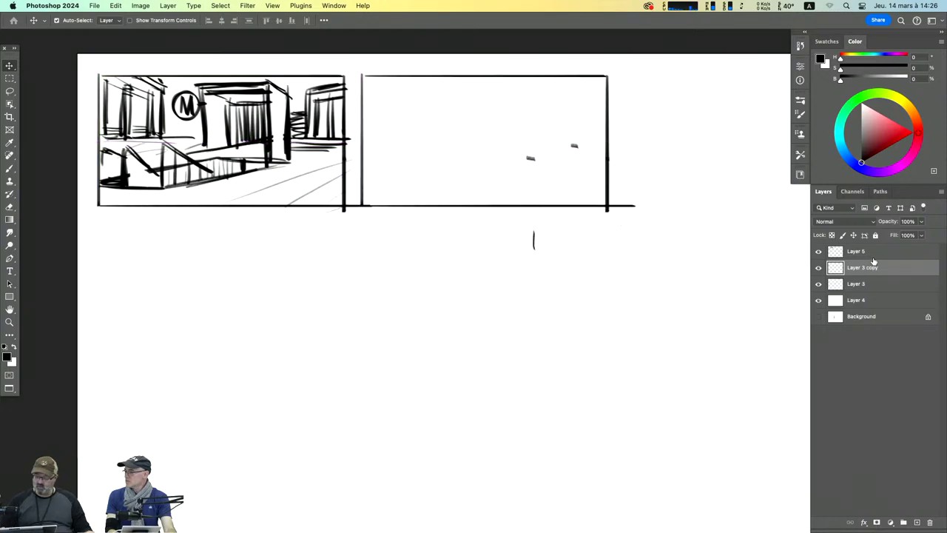
# Step: Alt-drag a copy of the Layer 5 mall sketch into the new second frame
pyautogui.click(881, 252)
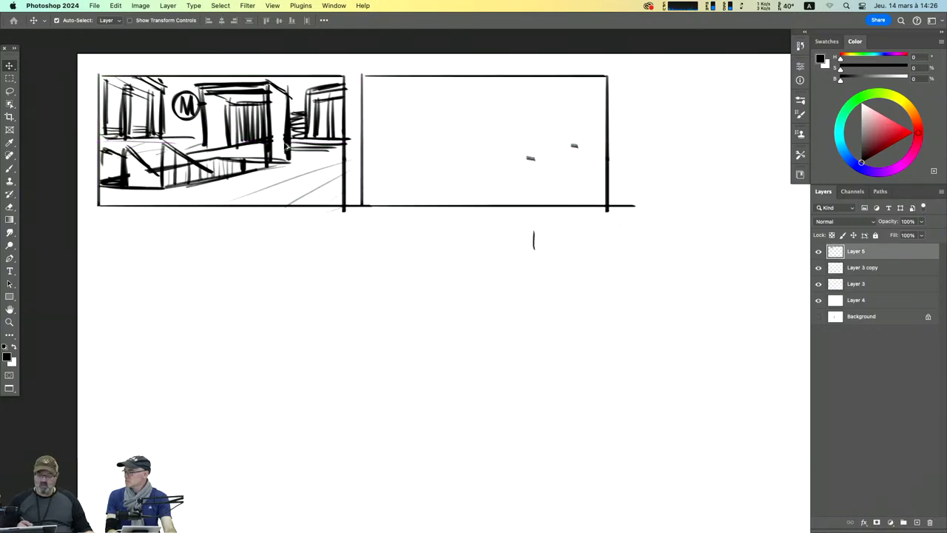
pyautogui.moveTo(291, 147); pyautogui.dragTo(545, 152)
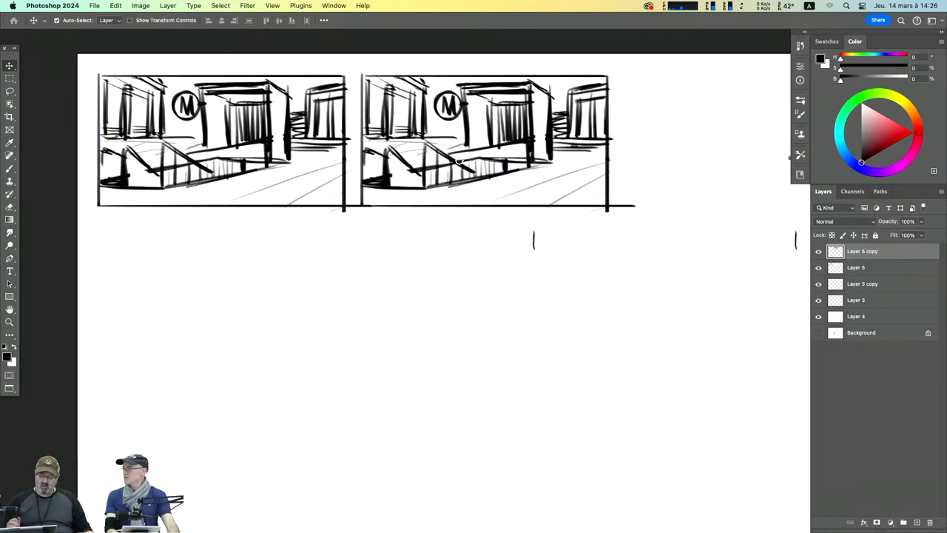
pyautogui.click(889, 273)
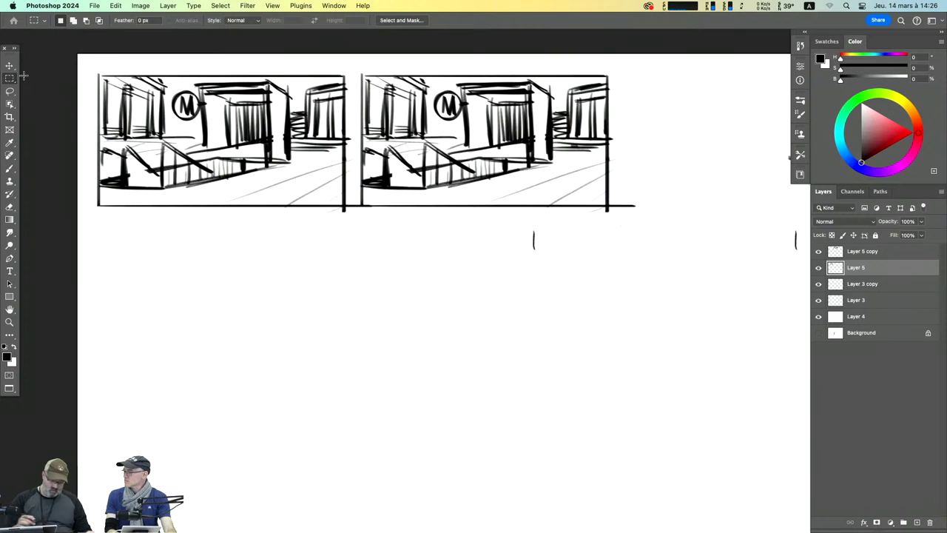
# Step: Shift Layer 3 copy and Layer 5 copy to the right to open a gap
pyautogui.moveTo(674, 244); pyautogui.dragTo(494, 65)
pyautogui.moveTo(344, 69); pyautogui.dragTo(349, 66)
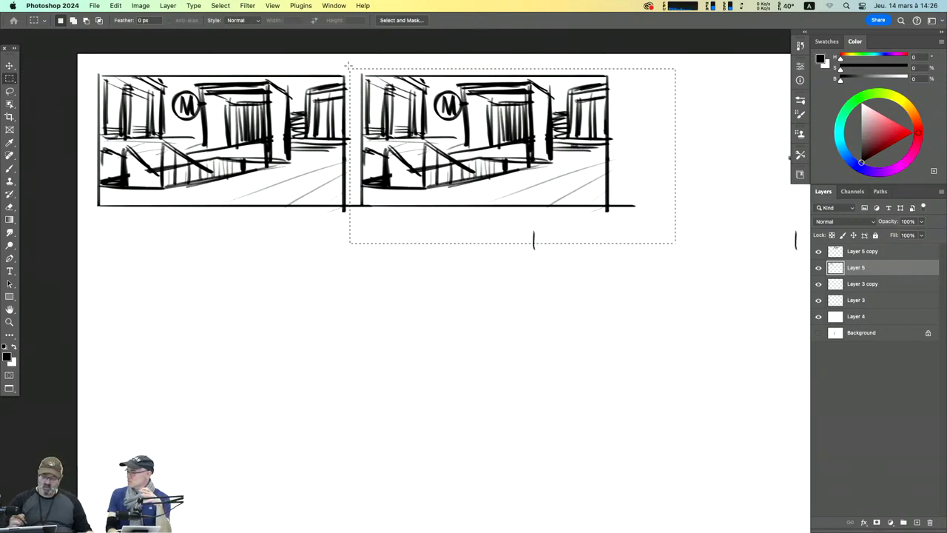
pyautogui.click(9, 66)
pyautogui.moveTo(599, 152); pyautogui.dragTo(723, 146)
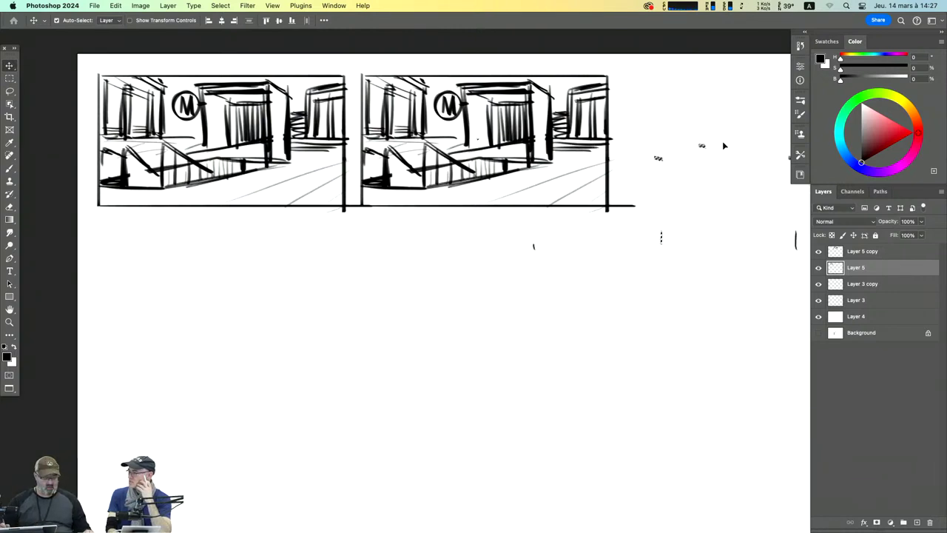
pyautogui.press('super+z')
pyautogui.click(890, 287)
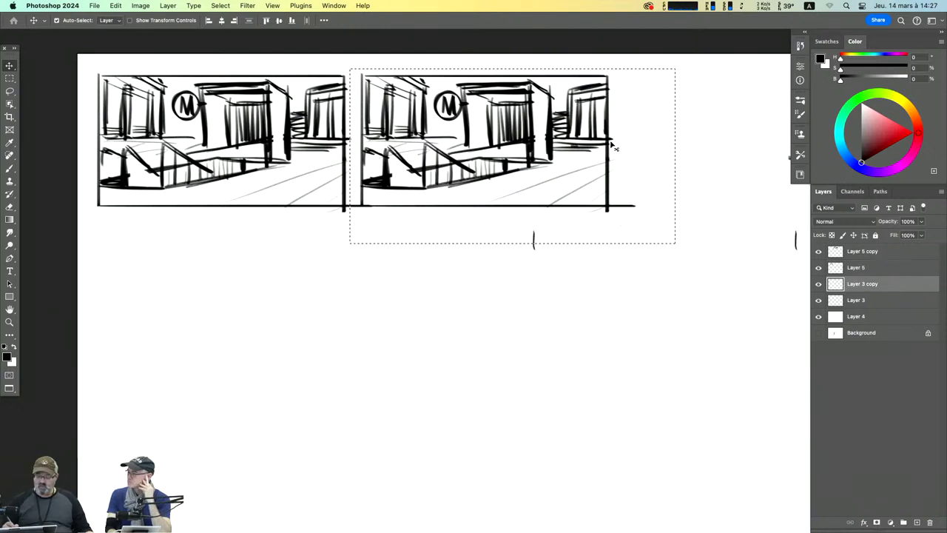
pyautogui.moveTo(611, 148); pyautogui.dragTo(717, 145)
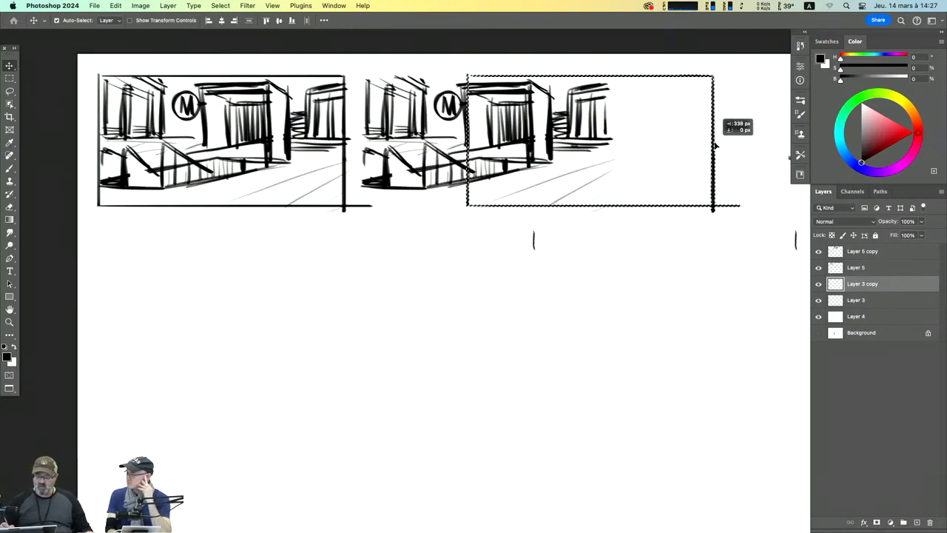
pyautogui.click(887, 266)
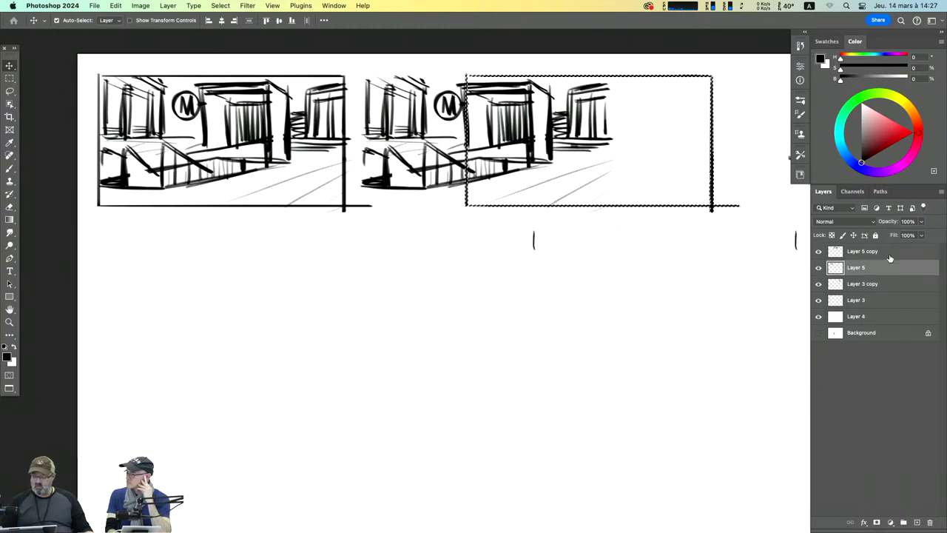
pyautogui.click(885, 252)
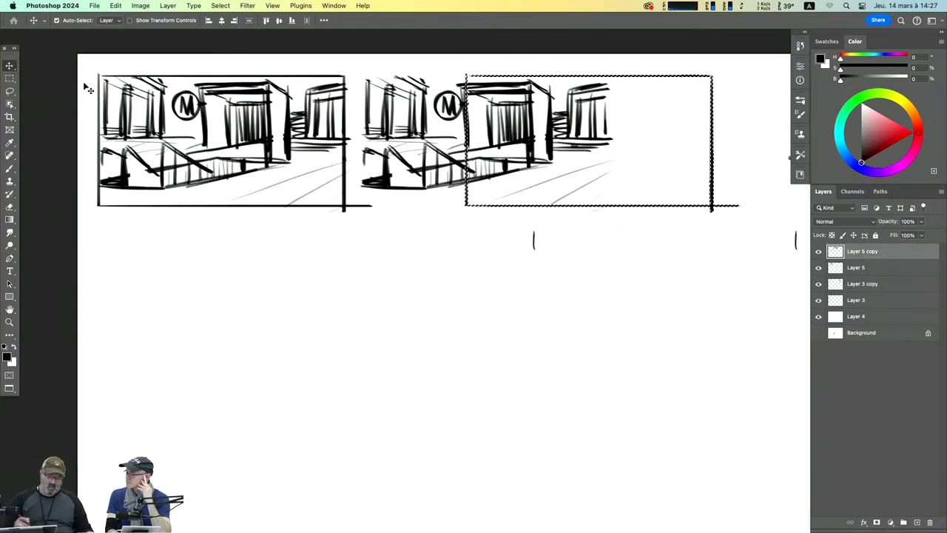
pyautogui.moveTo(550, 150); pyautogui.dragTo(655, 150)
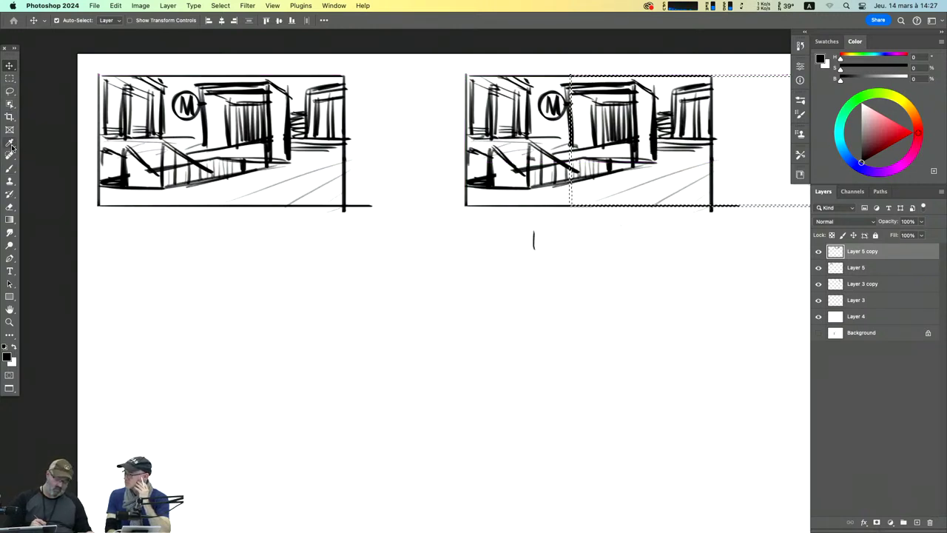
# Step: Deselect and brush the left edge of a new middle panel in the gap
pyautogui.click(9, 168)
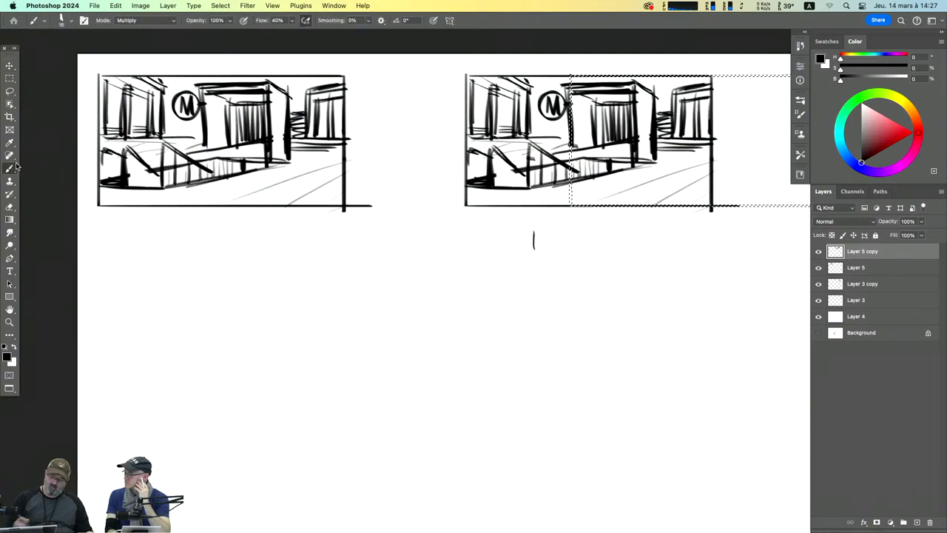
pyautogui.click(872, 270)
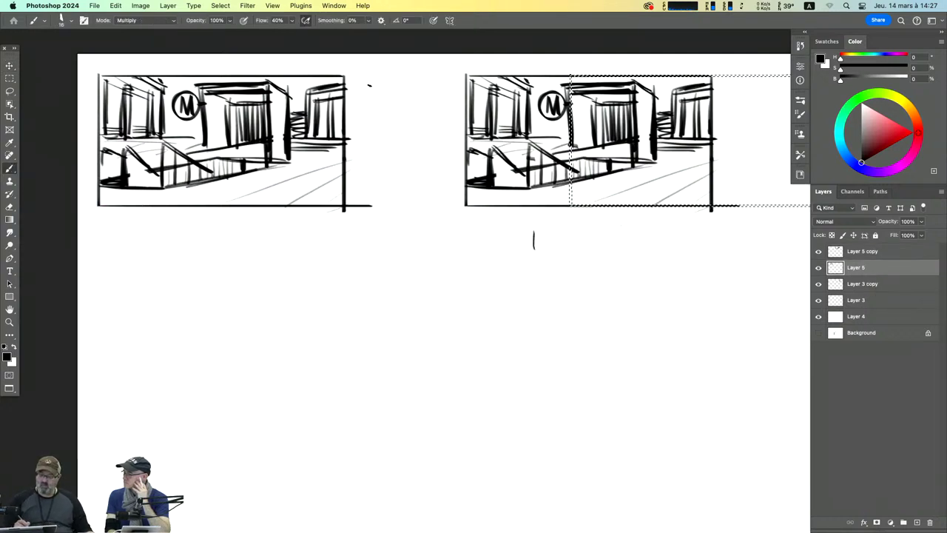
pyautogui.click(862, 284)
pyautogui.press('super+d')
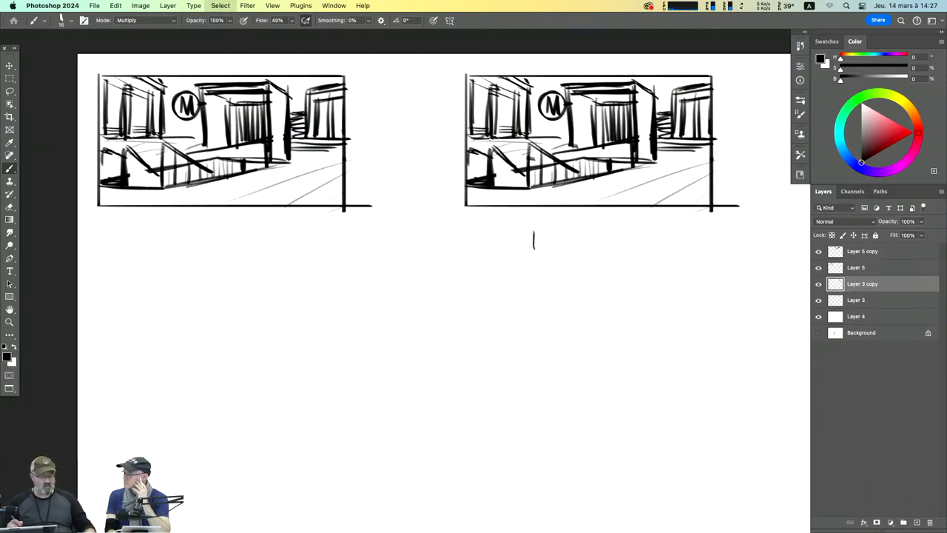
pyautogui.moveTo(470, 75)
pyautogui.mouseDown()
pyautogui.moveTo(376, 76)
pyautogui.moveTo(373, 203)
pyautogui.moveTo(477, 204)
pyautogui.mouseUp()
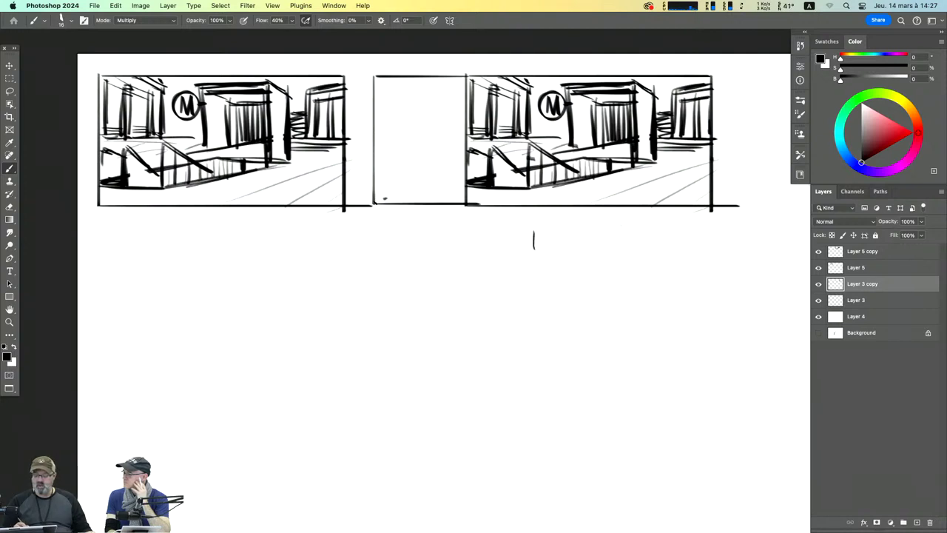
# Step: Draw arrowheads on the middle panel's left corners and a vertical divider in the shifted panel
pyautogui.moveTo(387, 198); pyautogui.dragTo(389, 210)
pyautogui.moveTo(386, 69); pyautogui.dragTo(388, 80)
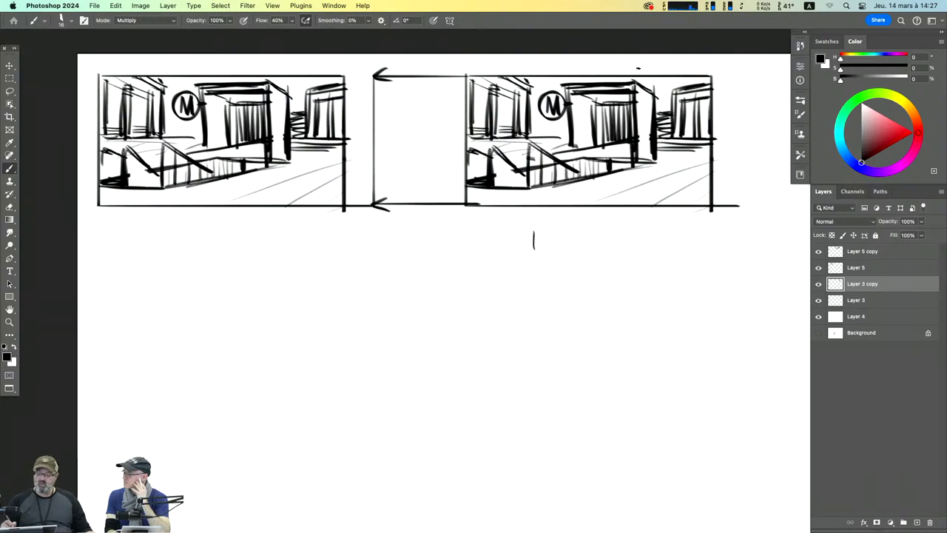
pyautogui.moveTo(626, 76); pyautogui.dragTo(627, 206)
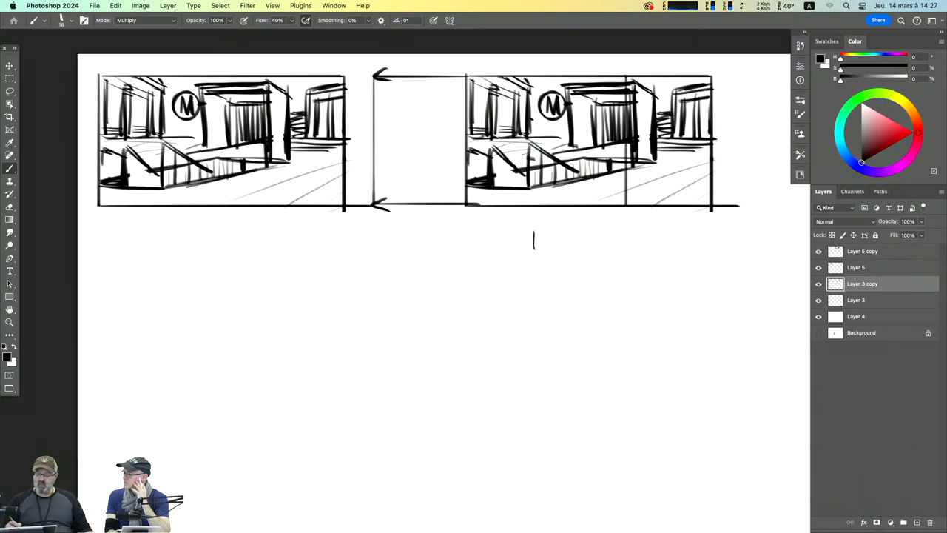
# Step: Sketch the curly-haired character's head, body and legs in the middle panel
pyautogui.moveTo(447, 113); pyautogui.dragTo(445, 128)
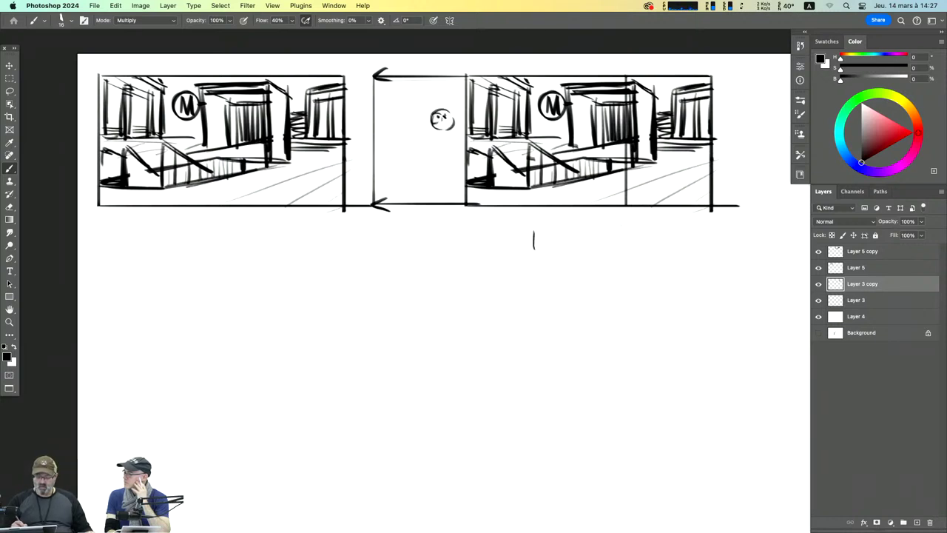
pyautogui.moveTo(441, 106)
pyautogui.mouseDown()
pyautogui.moveTo(426, 121)
pyautogui.moveTo(454, 103)
pyautogui.moveTo(455, 123)
pyautogui.moveTo(429, 153)
pyautogui.mouseUp()
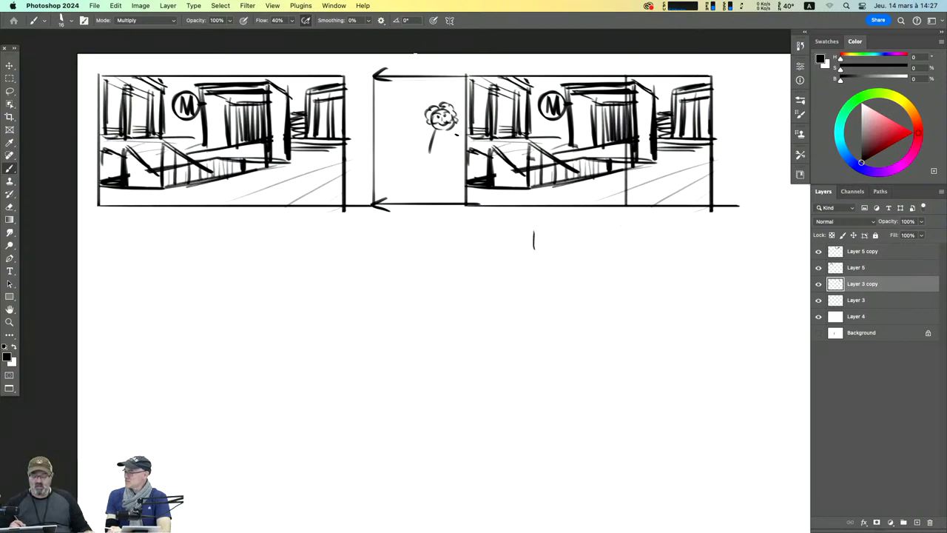
pyautogui.moveTo(425, 131)
pyautogui.mouseDown()
pyautogui.moveTo(448, 136)
pyautogui.moveTo(429, 154)
pyautogui.moveTo(437, 157)
pyautogui.mouseUp()
pyautogui.moveTo(448, 135)
pyautogui.mouseDown()
pyautogui.moveTo(452, 152)
pyautogui.moveTo(469, 152)
pyautogui.moveTo(444, 185)
pyautogui.mouseUp()
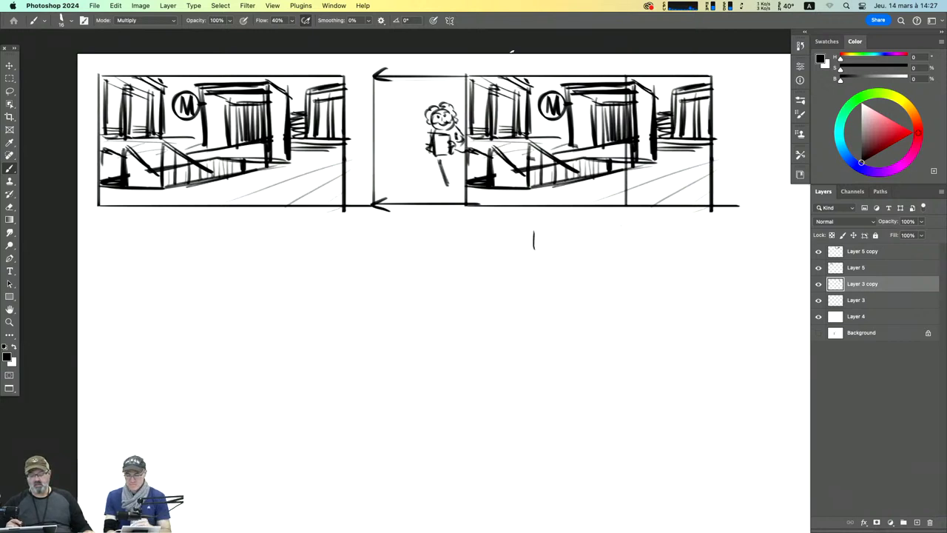
pyautogui.press('super+z')
pyautogui.press('super+z')
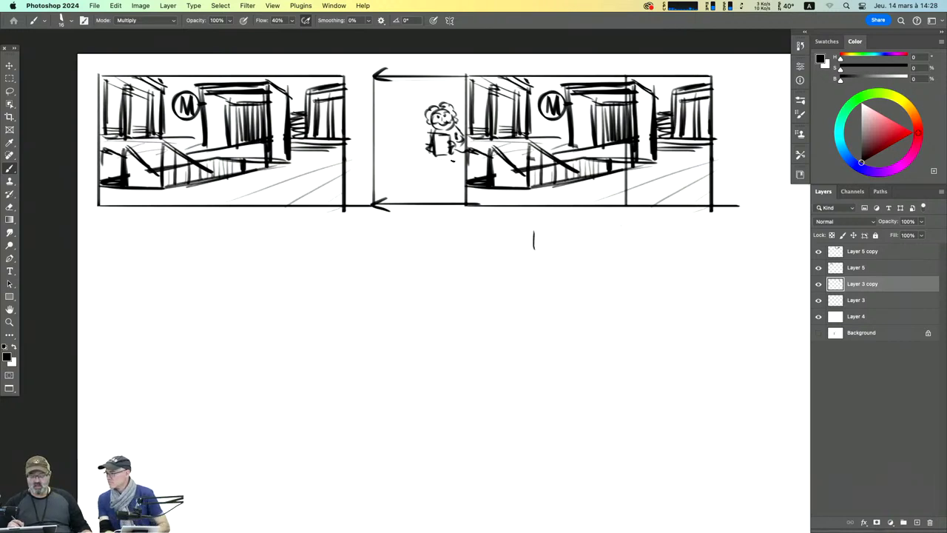
pyautogui.moveTo(464, 154)
pyautogui.mouseDown()
pyautogui.moveTo(451, 188)
pyautogui.moveTo(443, 185)
pyautogui.mouseUp()
pyautogui.moveTo(448, 163); pyautogui.dragTo(438, 185)
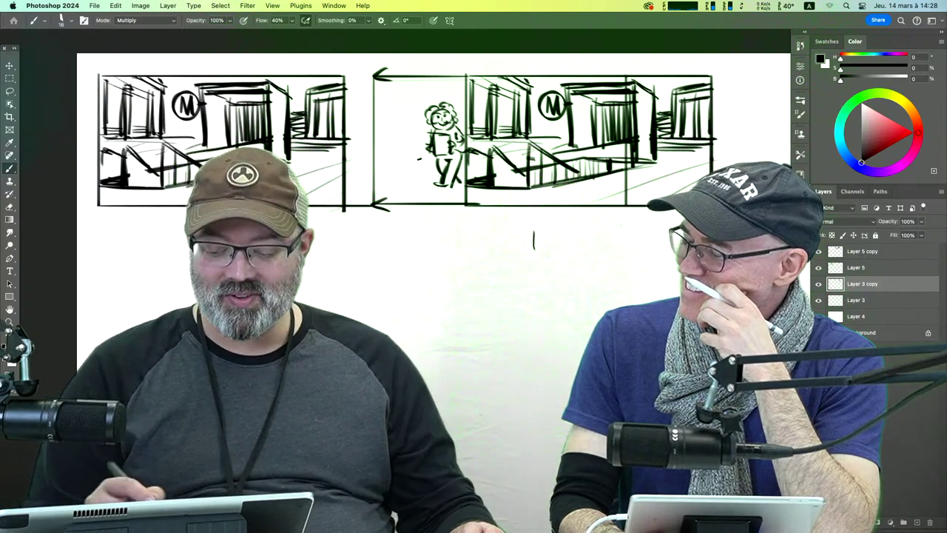
# Step: Add a curved arrow above the head, storefront lines and floor lines
pyautogui.moveTo(450, 93)
pyautogui.mouseDown()
pyautogui.moveTo(423, 91)
pyautogui.moveTo(428, 97)
pyautogui.mouseUp()
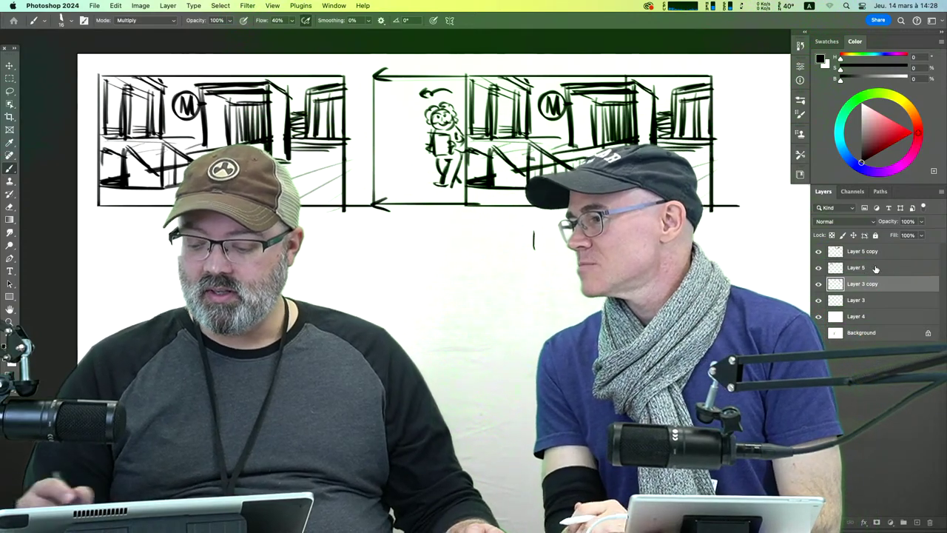
pyautogui.moveTo(400, 81)
pyautogui.mouseDown()
pyautogui.moveTo(401, 139)
pyautogui.moveTo(412, 135)
pyautogui.moveTo(395, 147)
pyautogui.moveTo(373, 137)
pyautogui.mouseUp()
pyautogui.moveTo(427, 152); pyautogui.dragTo(376, 151)
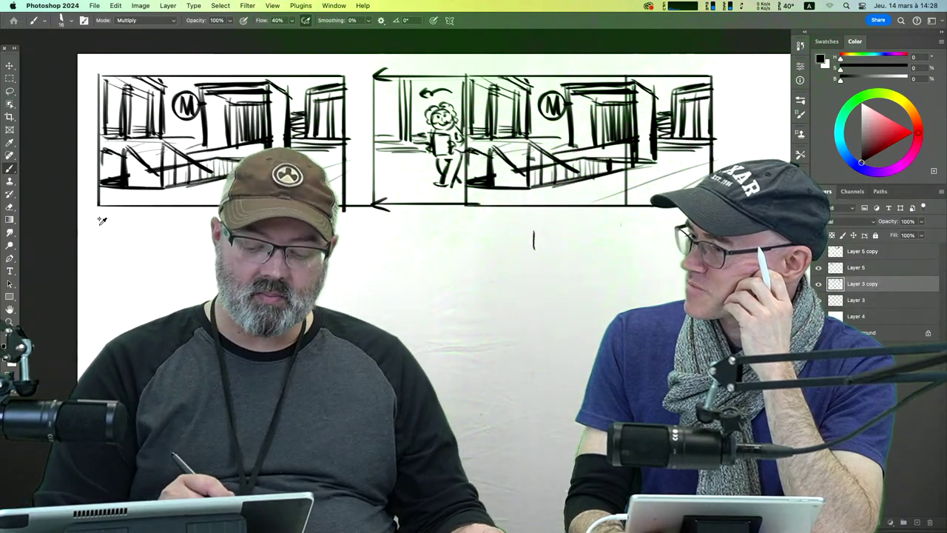
# Step: Brush a rectangular frame under the first panel and rough in a large face with glasses
pyautogui.moveTo(99, 221); pyautogui.dragTo(100, 322)
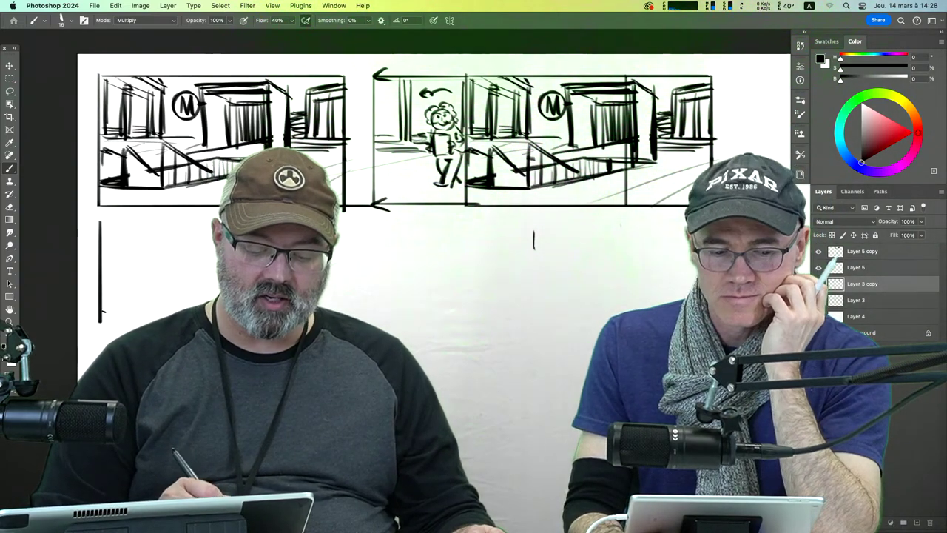
pyautogui.moveTo(99, 220)
pyautogui.mouseDown()
pyautogui.moveTo(337, 224)
pyautogui.moveTo(345, 314)
pyautogui.mouseUp()
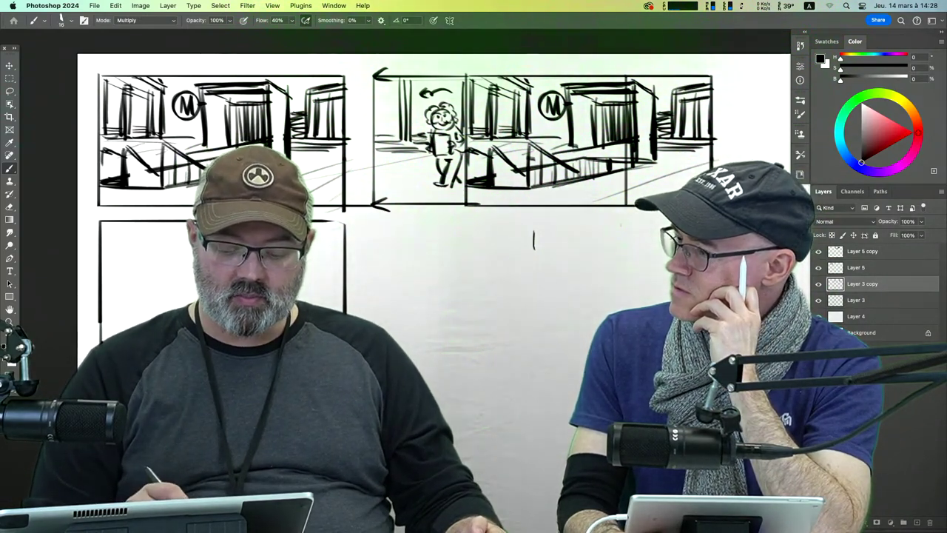
pyautogui.moveTo(306, 252); pyautogui.dragTo(305, 296)
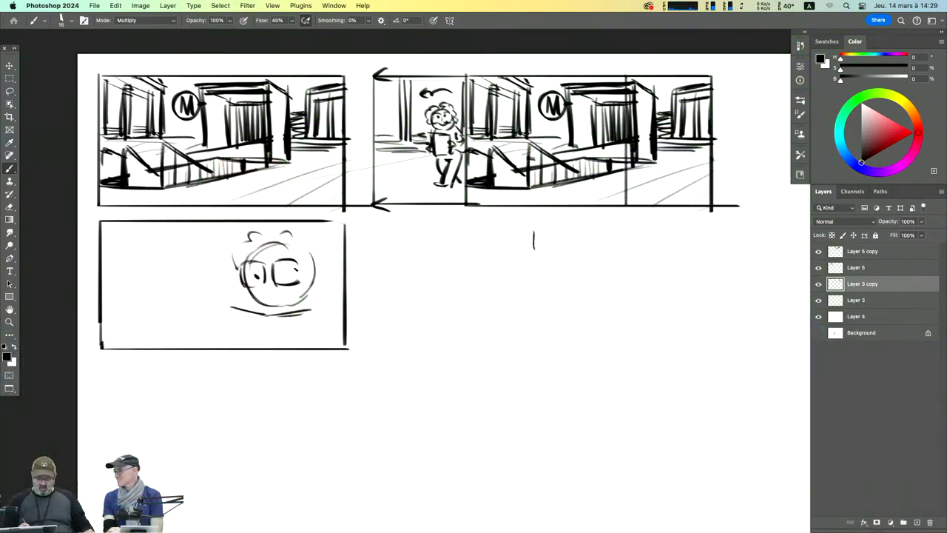
# Step: Give the close-up character a mouth, curly hair, body, hands and a right shoulder curve
pyautogui.moveTo(265, 290); pyautogui.dragTo(284, 296)
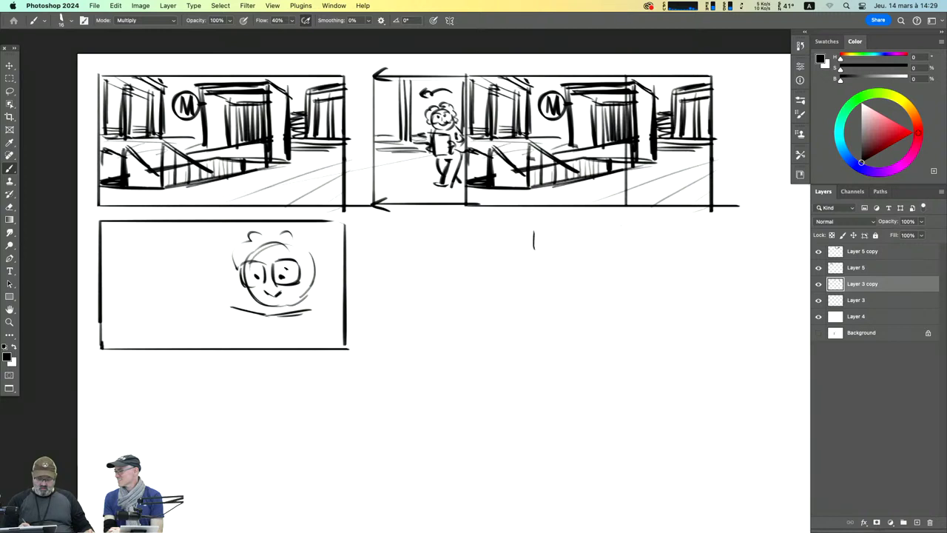
pyautogui.moveTo(275, 230)
pyautogui.mouseDown()
pyautogui.moveTo(236, 267)
pyautogui.moveTo(244, 289)
pyautogui.mouseUp()
pyautogui.moveTo(306, 232)
pyautogui.mouseDown()
pyautogui.moveTo(325, 253)
pyautogui.moveTo(318, 347)
pyautogui.mouseUp()
pyautogui.moveTo(260, 318); pyautogui.dragTo(267, 347)
pyautogui.moveTo(222, 304)
pyautogui.mouseDown()
pyautogui.moveTo(227, 345)
pyautogui.moveTo(229, 335)
pyautogui.moveTo(235, 346)
pyautogui.mouseUp()
pyautogui.moveTo(311, 333); pyautogui.dragTo(320, 345)
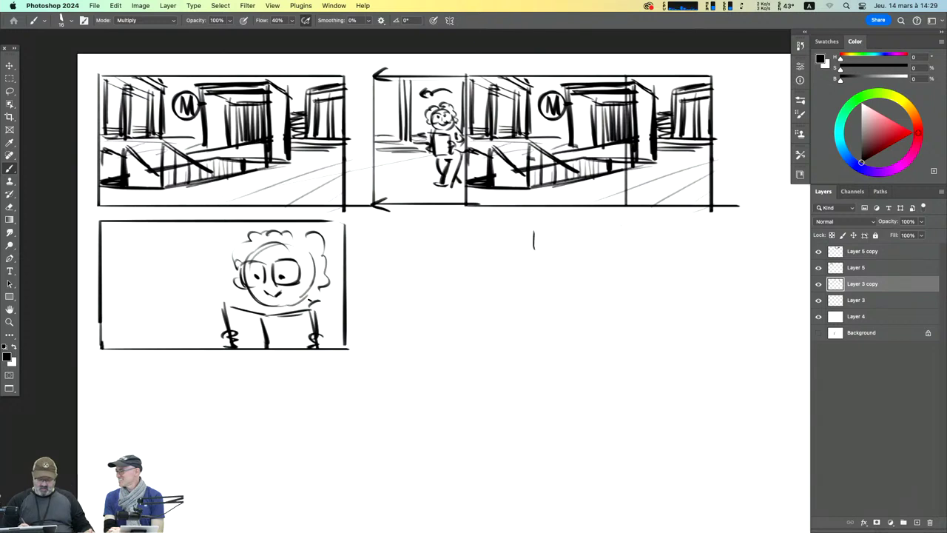
pyautogui.moveTo(306, 300); pyautogui.dragTo(342, 345)
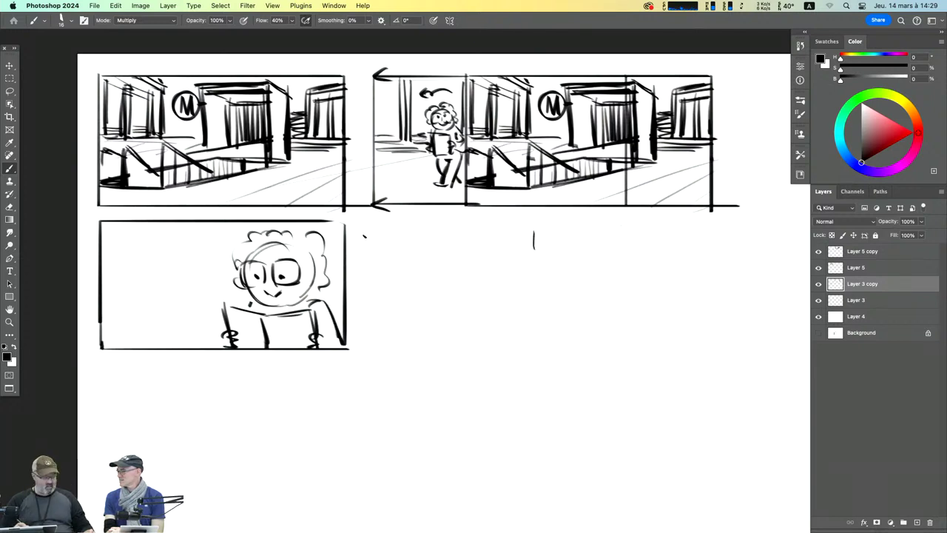
# Step: Draw a new rectangular panel frame to the right of the close-up
pyautogui.moveTo(363, 222)
pyautogui.mouseDown()
pyautogui.moveTo(367, 344)
pyautogui.moveTo(528, 222)
pyautogui.moveTo(573, 220)
pyautogui.mouseUp()
pyautogui.moveTo(363, 351); pyautogui.dragTo(570, 353)
pyautogui.moveTo(583, 219); pyautogui.dragTo(584, 348)
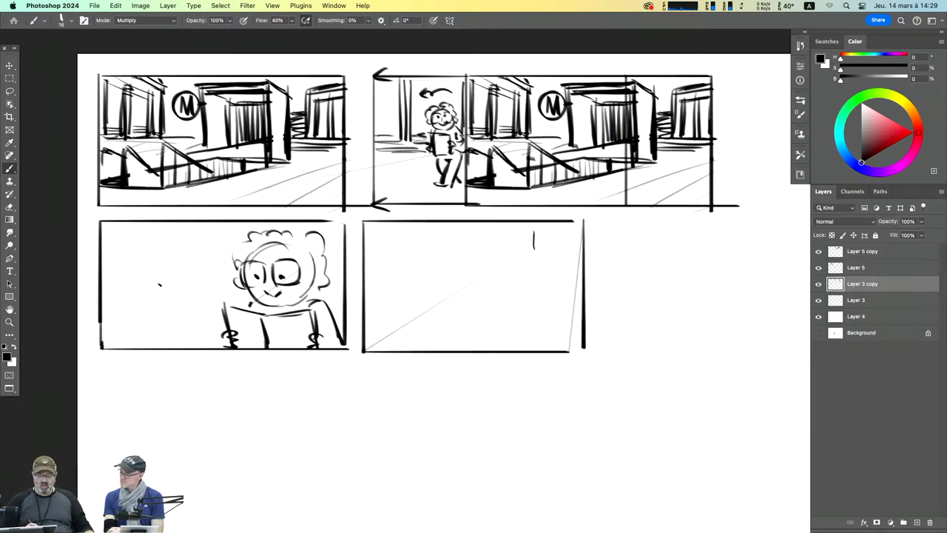
# Step: Draw background verticals and base scribbles at the lower-left panel's left side
pyautogui.moveTo(124, 233)
pyautogui.mouseDown()
pyautogui.moveTo(126, 308)
pyautogui.moveTo(116, 302)
pyautogui.mouseUp()
pyautogui.moveTo(113, 227); pyautogui.dragTo(114, 302)
pyautogui.moveTo(105, 303); pyautogui.dragTo(125, 313)
pyautogui.moveTo(105, 310); pyautogui.dragTo(133, 318)
pyautogui.moveTo(122, 306)
pyautogui.mouseDown()
pyautogui.moveTo(141, 320)
pyautogui.moveTo(194, 301)
pyautogui.moveTo(183, 306)
pyautogui.mouseUp()
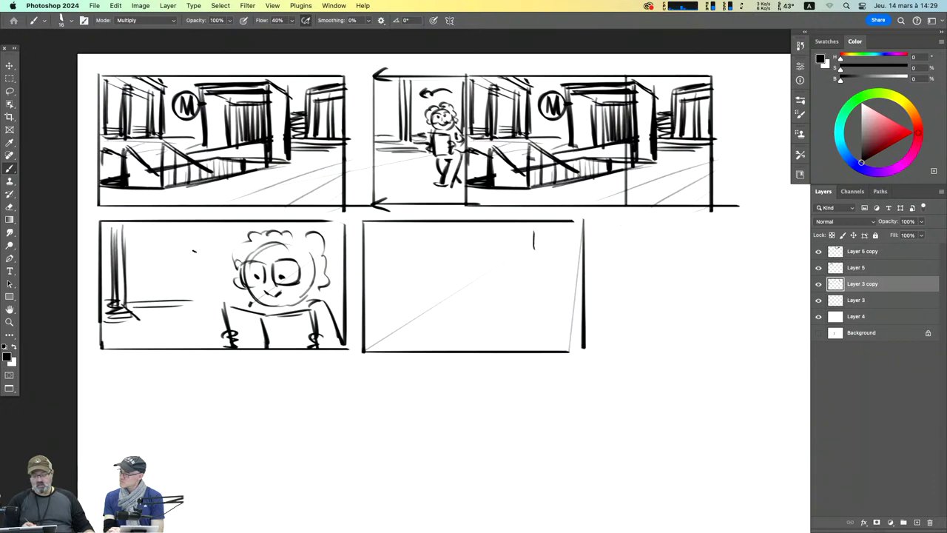
pyautogui.moveTo(194, 229)
pyautogui.mouseDown()
pyautogui.moveTo(194, 294)
pyautogui.moveTo(216, 316)
pyautogui.mouseUp()
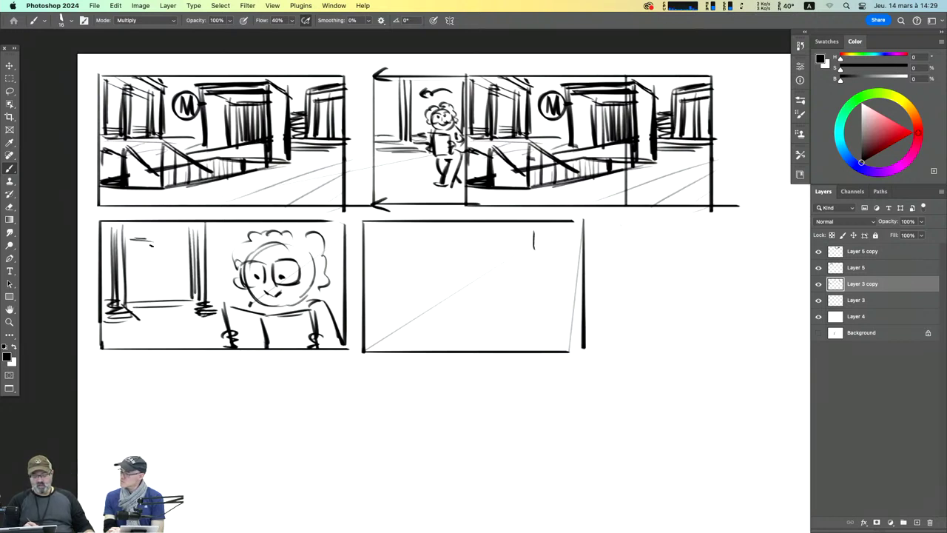
# Step: Add a door outline, a floor line, wall verticals and corridor perspective lines
pyautogui.moveTo(152, 242)
pyautogui.mouseDown()
pyautogui.moveTo(150, 294)
pyautogui.moveTo(134, 248)
pyautogui.mouseUp()
pyautogui.moveTo(153, 292); pyautogui.dragTo(190, 289)
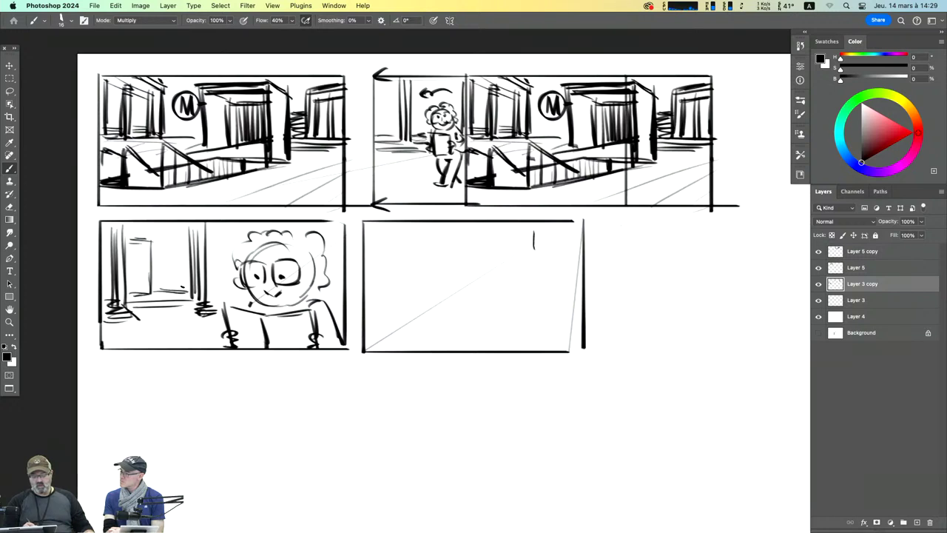
pyautogui.moveTo(194, 240); pyautogui.dragTo(196, 294)
pyautogui.moveTo(215, 228)
pyautogui.mouseDown()
pyautogui.moveTo(213, 305)
pyautogui.moveTo(141, 347)
pyautogui.mouseUp()
pyautogui.moveTo(188, 324); pyautogui.dragTo(119, 340)
pyautogui.moveTo(177, 313); pyautogui.dragTo(116, 322)
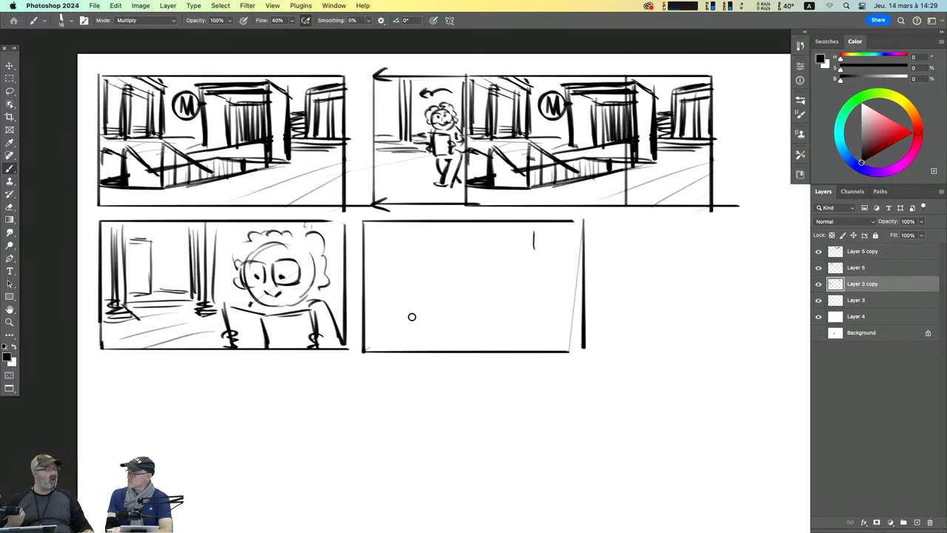
# Step: Sketch the head outline, smiling mouth and curly hair in the empty fourth panel
pyautogui.moveTo(437, 243)
pyautogui.mouseDown()
pyautogui.moveTo(476, 253)
pyautogui.moveTo(430, 248)
pyautogui.moveTo(432, 237)
pyautogui.moveTo(426, 296)
pyautogui.moveTo(477, 282)
pyautogui.mouseUp()
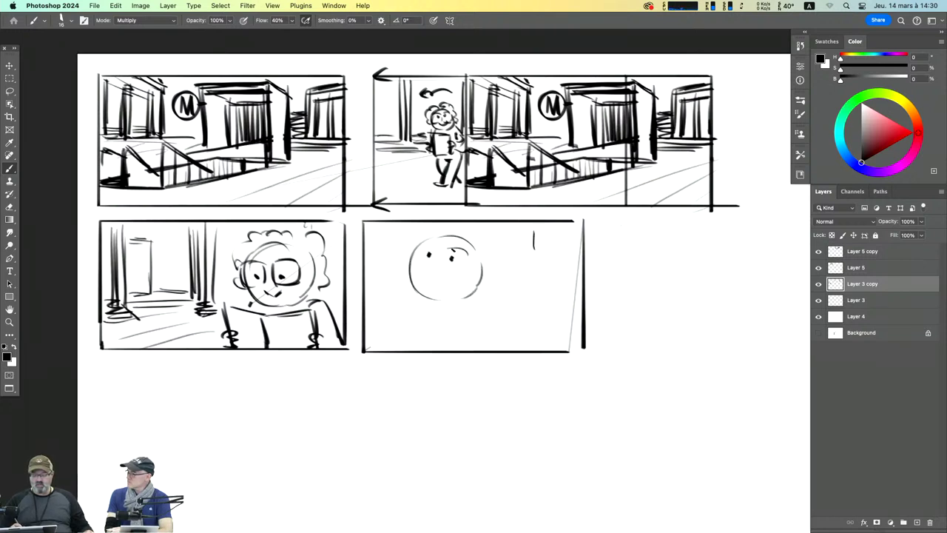
pyautogui.moveTo(414, 267)
pyautogui.mouseDown()
pyautogui.moveTo(441, 253)
pyautogui.moveTo(445, 292)
pyautogui.mouseUp()
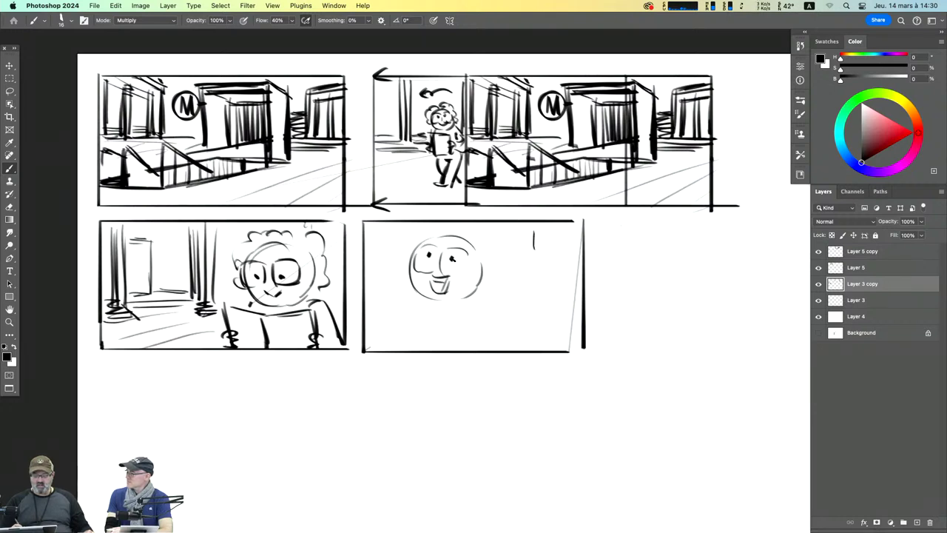
pyautogui.moveTo(432, 225)
pyautogui.mouseDown()
pyautogui.moveTo(395, 260)
pyautogui.moveTo(476, 233)
pyautogui.mouseUp()
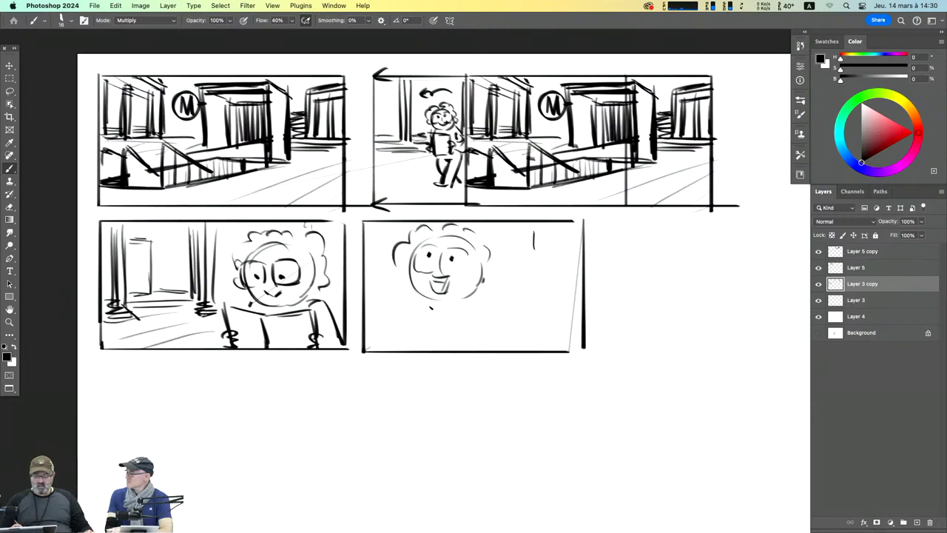
# Step: Draw the shoulders, collar, tie and shirt lines below the head
pyautogui.moveTo(388, 332); pyautogui.dragTo(466, 344)
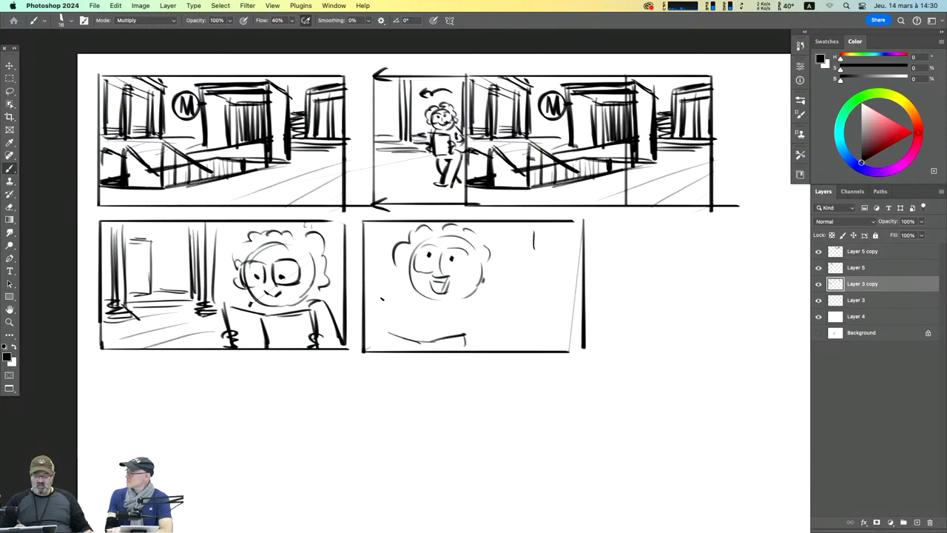
pyautogui.moveTo(382, 299); pyautogui.dragTo(374, 319)
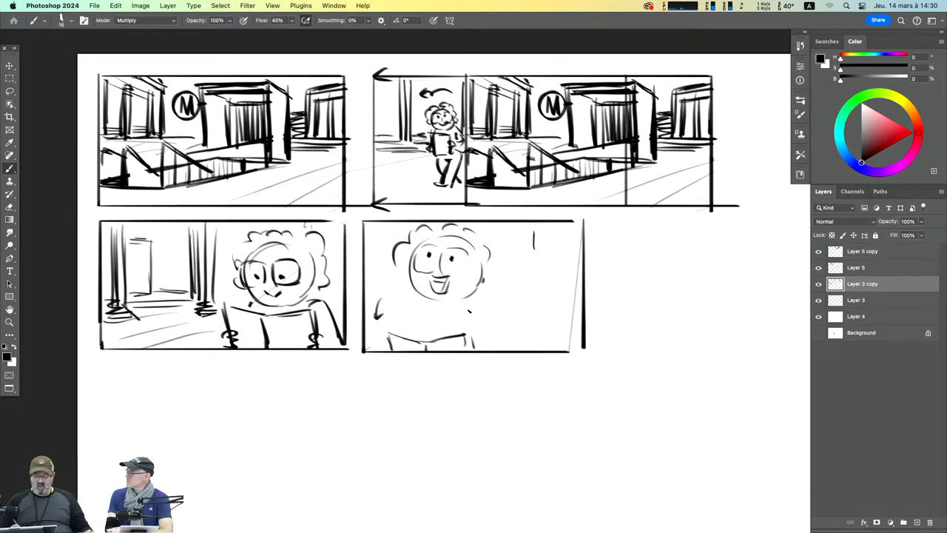
pyautogui.moveTo(469, 307); pyautogui.dragTo(497, 344)
pyautogui.moveTo(446, 305)
pyautogui.mouseDown()
pyautogui.moveTo(447, 339)
pyautogui.moveTo(432, 338)
pyautogui.moveTo(441, 337)
pyautogui.mouseUp()
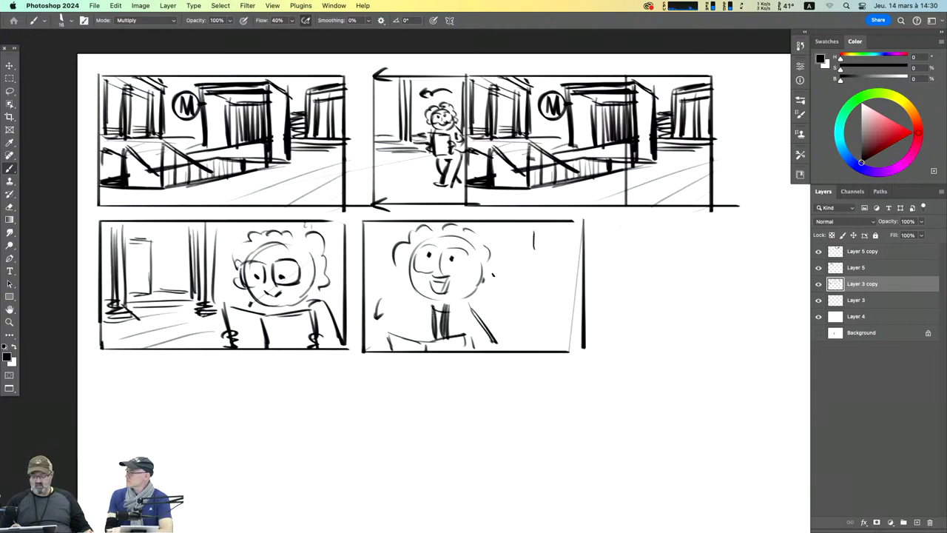
pyautogui.moveTo(418, 302); pyautogui.dragTo(398, 331)
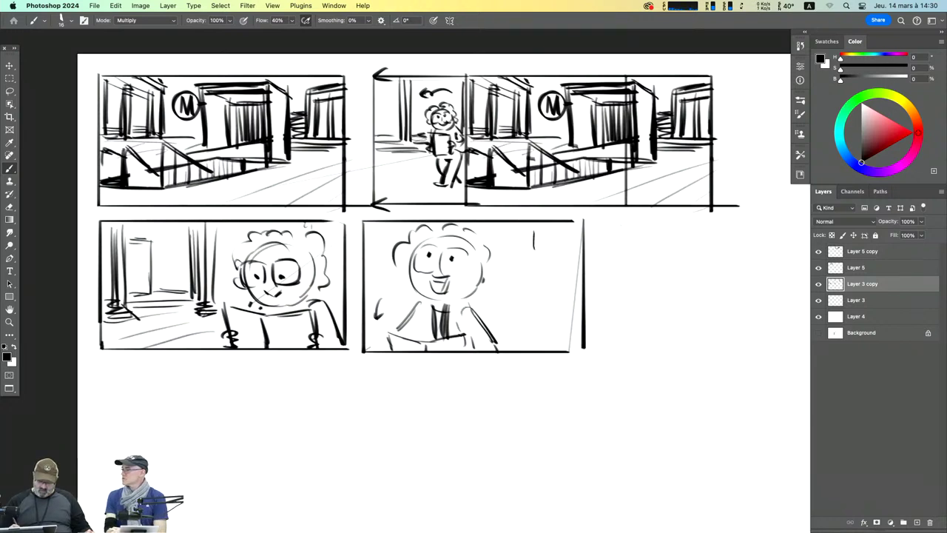
pyautogui.moveTo(420, 312); pyautogui.dragTo(419, 337)
pyautogui.moveTo(415, 314); pyautogui.dragTo(413, 342)
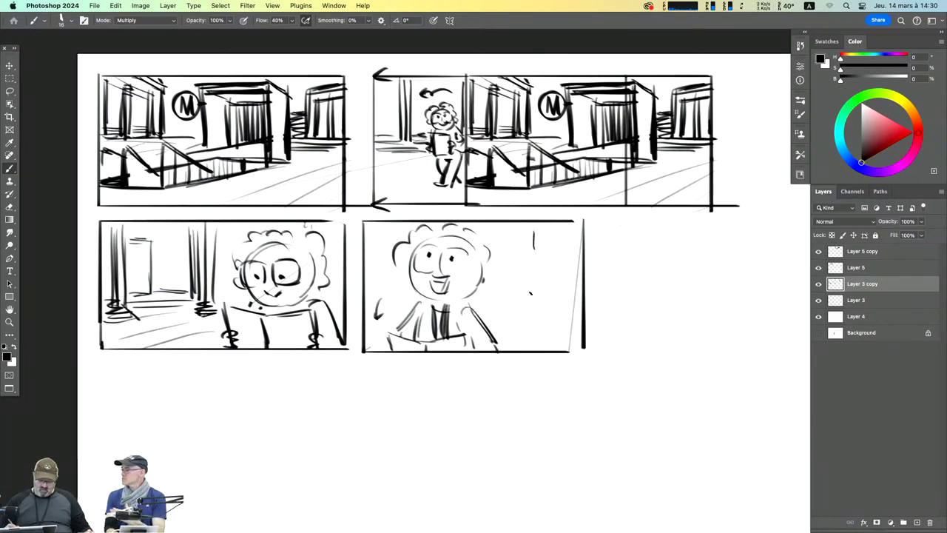
# Step: Add glasses, brows, an ear, a cheek mark and extra hair detail to the face
pyautogui.moveTo(442, 270)
pyautogui.mouseDown()
pyautogui.moveTo(471, 274)
pyautogui.moveTo(421, 248)
pyautogui.moveTo(416, 271)
pyautogui.moveTo(478, 269)
pyautogui.moveTo(485, 291)
pyautogui.moveTo(494, 272)
pyautogui.mouseUp()
pyautogui.moveTo(474, 248); pyautogui.dragTo(473, 269)
pyautogui.moveTo(441, 235); pyautogui.dragTo(477, 247)
pyautogui.moveTo(412, 265)
pyautogui.mouseDown()
pyautogui.moveTo(409, 287)
pyautogui.moveTo(421, 292)
pyautogui.mouseUp()
pyautogui.moveTo(491, 274)
pyautogui.mouseDown()
pyautogui.moveTo(494, 291)
pyautogui.moveTo(478, 295)
pyautogui.mouseUp()
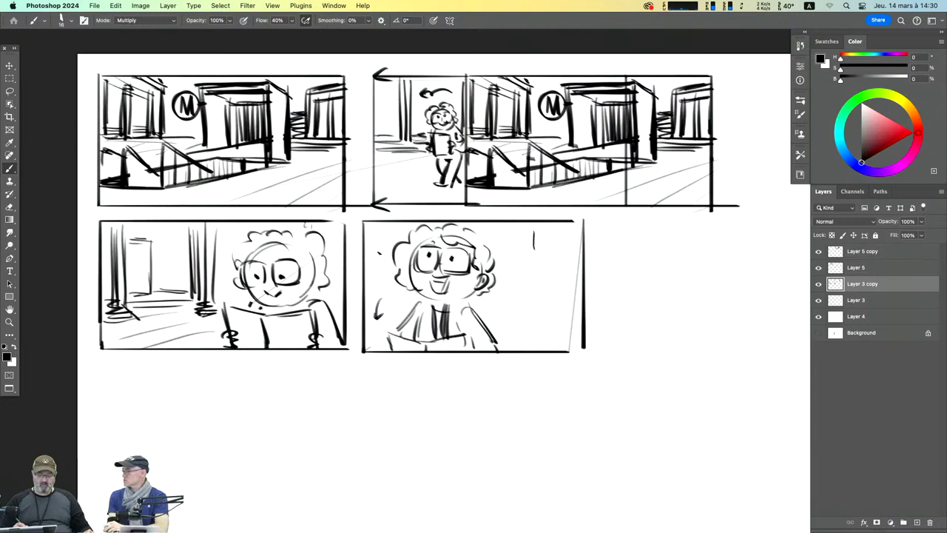
# Step: Sketch background wall lines at the panel's left and top-right
pyautogui.moveTo(379, 230); pyautogui.dragTo(375, 281)
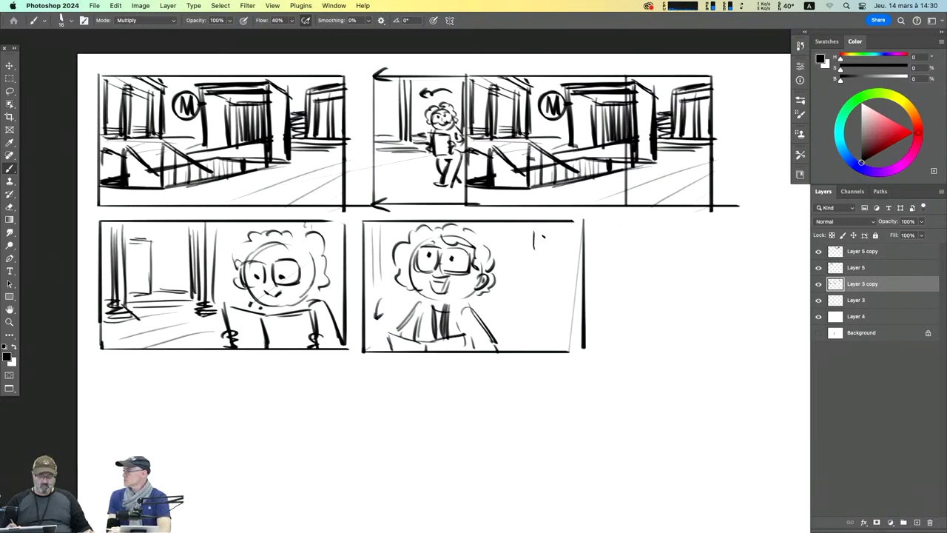
pyautogui.moveTo(509, 235); pyautogui.dragTo(560, 228)
pyautogui.moveTo(503, 224)
pyautogui.mouseDown()
pyautogui.moveTo(554, 231)
pyautogui.moveTo(525, 294)
pyautogui.mouseUp()
pyautogui.moveTo(520, 234)
pyautogui.mouseDown()
pyautogui.moveTo(518, 299)
pyautogui.moveTo(533, 278)
pyautogui.mouseUp()
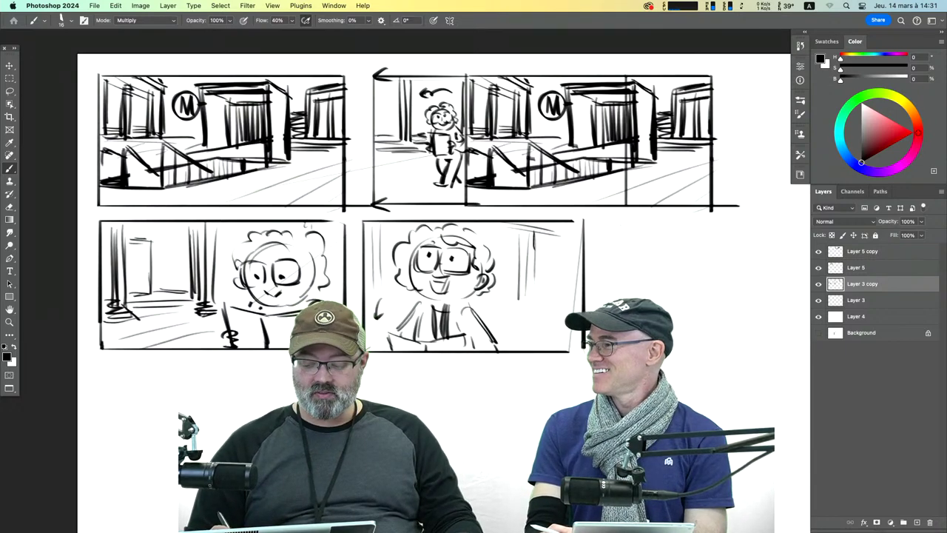
# Step: Pan right and brush the left and bottom edges of a third second-row panel beside the grinning close-up
pyautogui.moveTo(614, 343); pyautogui.dragTo(531, 333)
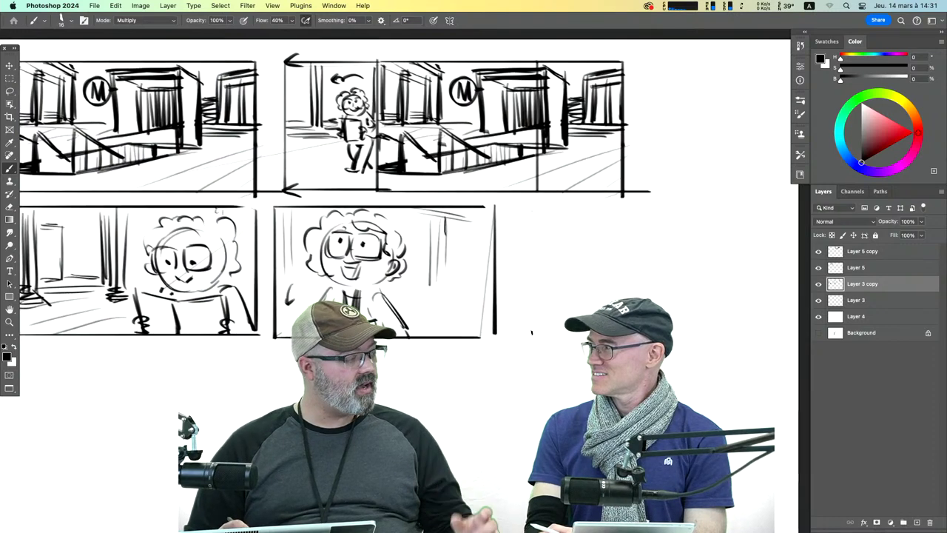
pyautogui.moveTo(507, 209)
pyautogui.mouseDown()
pyautogui.moveTo(521, 333)
pyautogui.moveTo(589, 209)
pyautogui.moveTo(712, 210)
pyautogui.moveTo(716, 342)
pyautogui.mouseUp()
pyautogui.moveTo(511, 335); pyautogui.dragTo(715, 339)
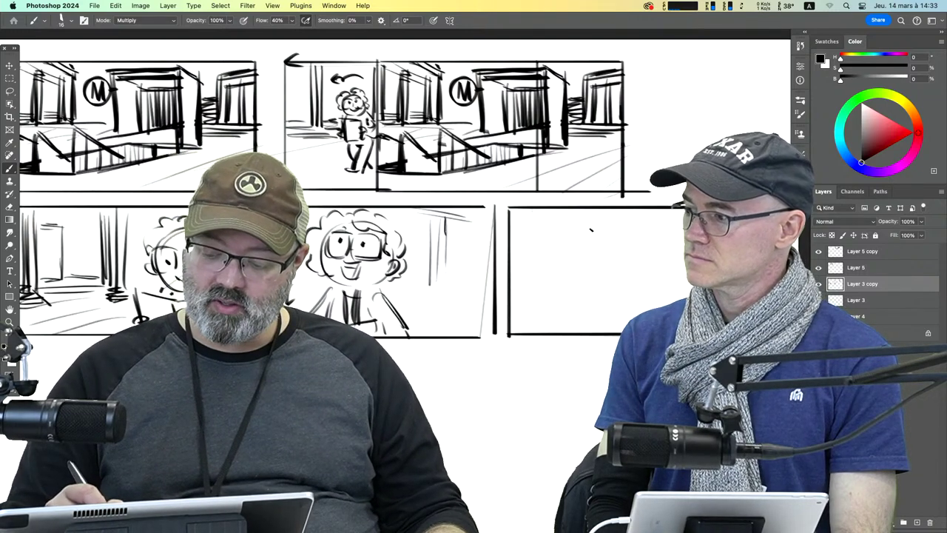
# Step: Sketch the character's head outline, brows and curly hair in the new third panel
pyautogui.moveTo(597, 220)
pyautogui.mouseDown()
pyautogui.moveTo(560, 221)
pyautogui.moveTo(544, 242)
pyautogui.moveTo(571, 281)
pyautogui.moveTo(612, 249)
pyautogui.moveTo(577, 246)
pyautogui.moveTo(597, 244)
pyautogui.moveTo(577, 234)
pyautogui.moveTo(564, 259)
pyautogui.moveTo(601, 232)
pyautogui.moveTo(608, 251)
pyautogui.moveTo(592, 256)
pyautogui.moveTo(581, 268)
pyautogui.moveTo(589, 270)
pyautogui.mouseUp()
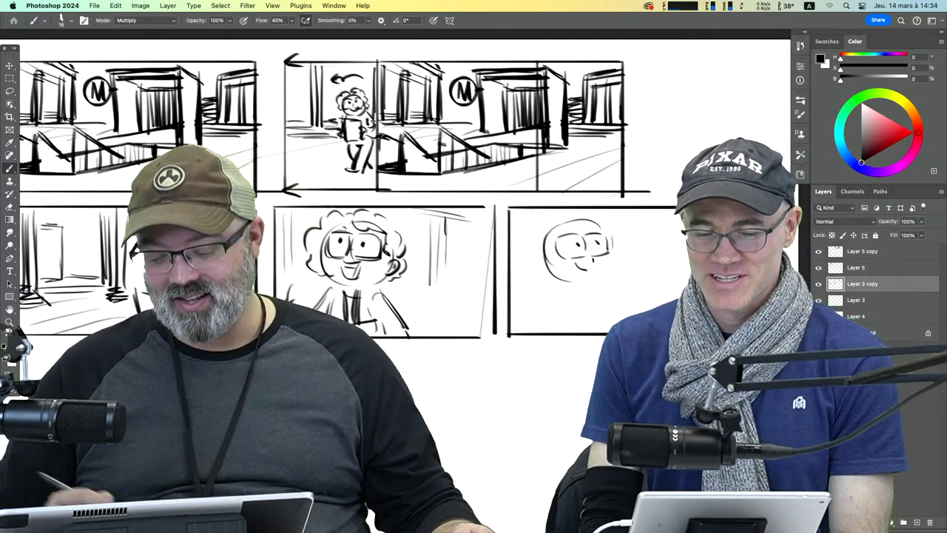
pyautogui.moveTo(561, 232)
pyautogui.mouseDown()
pyautogui.moveTo(597, 225)
pyautogui.moveTo(534, 234)
pyautogui.moveTo(524, 257)
pyautogui.mouseUp()
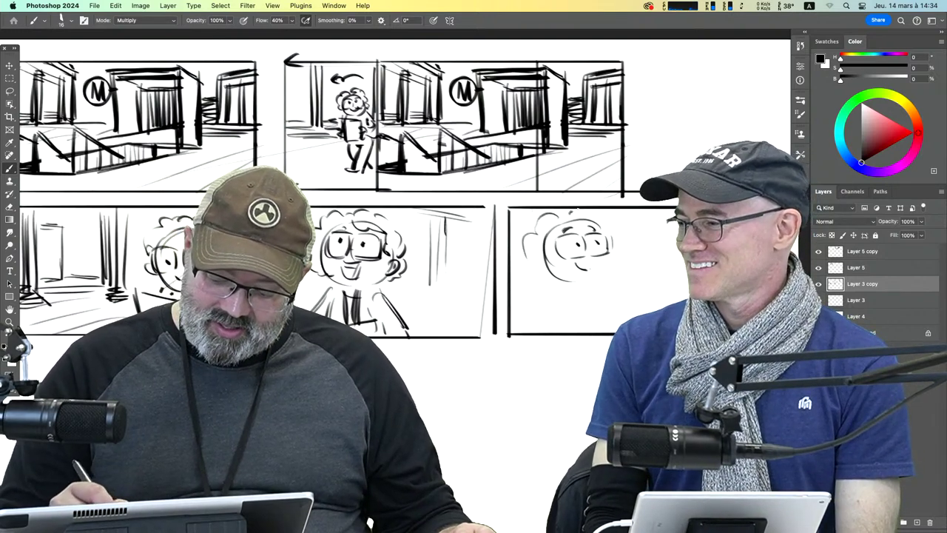
pyautogui.moveTo(573, 211); pyautogui.dragTo(583, 208)
pyautogui.moveTo(599, 213)
pyautogui.mouseDown()
pyautogui.moveTo(623, 253)
pyautogui.moveTo(585, 282)
pyautogui.mouseUp()
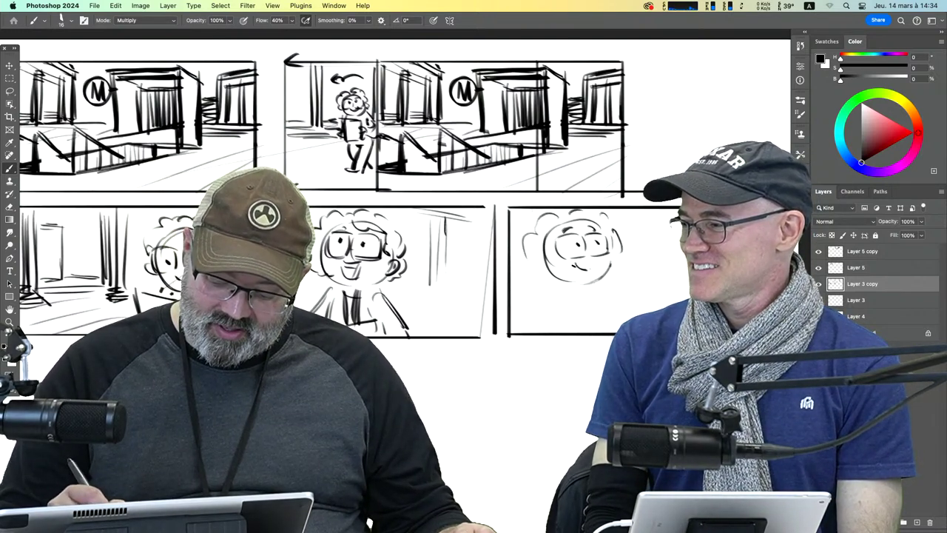
pyautogui.moveTo(559, 321); pyautogui.dragTo(527, 310)
pyautogui.moveTo(525, 255); pyautogui.dragTo(528, 275)
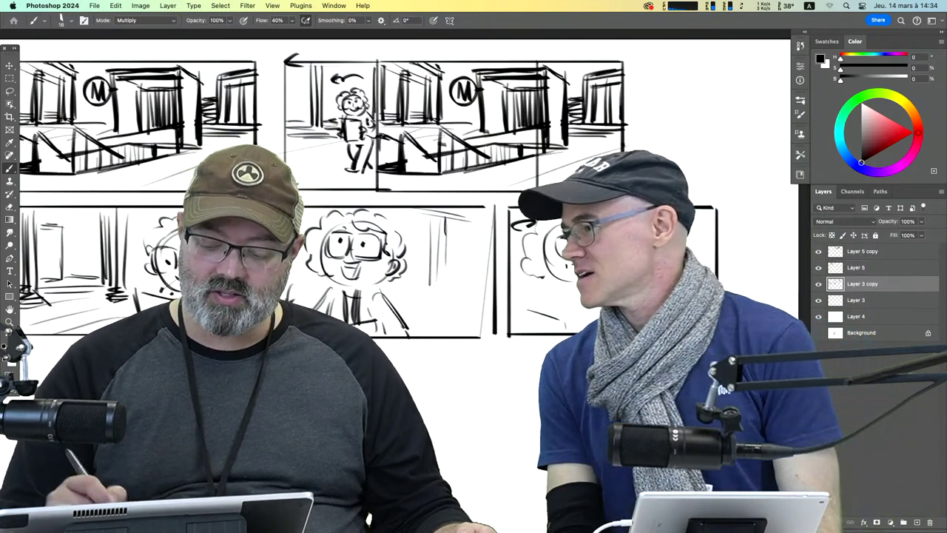
# Step: Add a curved arrow above the panel and draw the neck, collar and shirt lines
pyautogui.moveTo(670, 156); pyautogui.dragTo(711, 153)
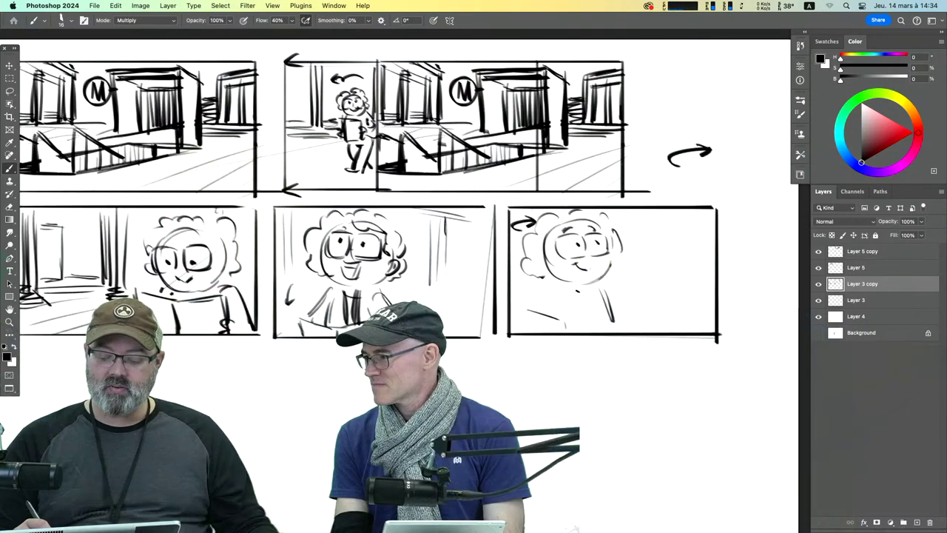
pyautogui.moveTo(576, 290)
pyautogui.mouseDown()
pyautogui.moveTo(573, 329)
pyautogui.moveTo(574, 299)
pyautogui.moveTo(556, 301)
pyautogui.moveTo(552, 322)
pyautogui.mouseUp()
pyautogui.moveTo(553, 281)
pyautogui.mouseDown()
pyautogui.moveTo(533, 311)
pyautogui.moveTo(557, 325)
pyautogui.moveTo(602, 317)
pyautogui.mouseUp()
pyautogui.moveTo(599, 315); pyautogui.dragTo(604, 334)
pyautogui.moveTo(526, 309)
pyautogui.mouseDown()
pyautogui.moveTo(528, 332)
pyautogui.moveTo(561, 312)
pyautogui.mouseUp()
pyautogui.moveTo(557, 321)
pyautogui.mouseDown()
pyautogui.moveTo(559, 333)
pyautogui.moveTo(602, 317)
pyautogui.mouseUp()
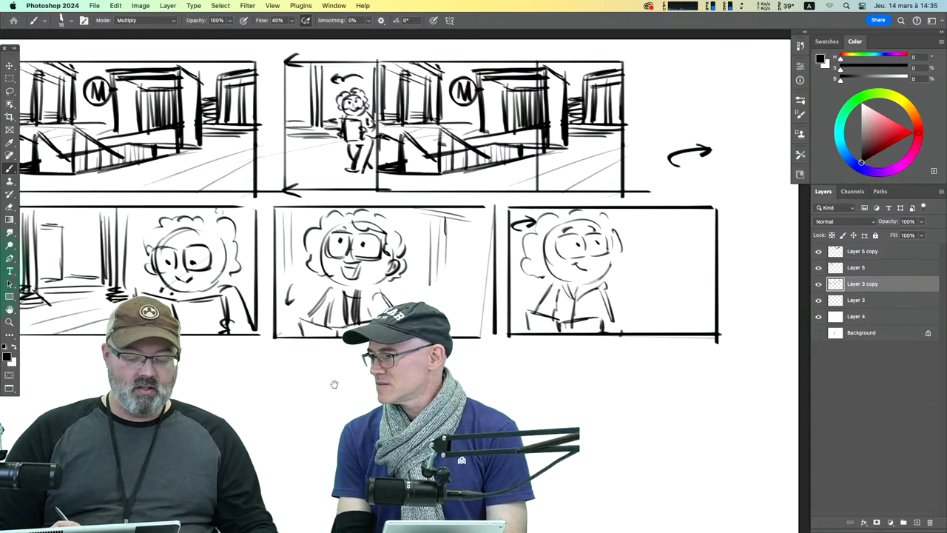
# Step: Sketch and strengthen the background wall lines on the panel's right side
pyautogui.scroll(-5, 334, 384)
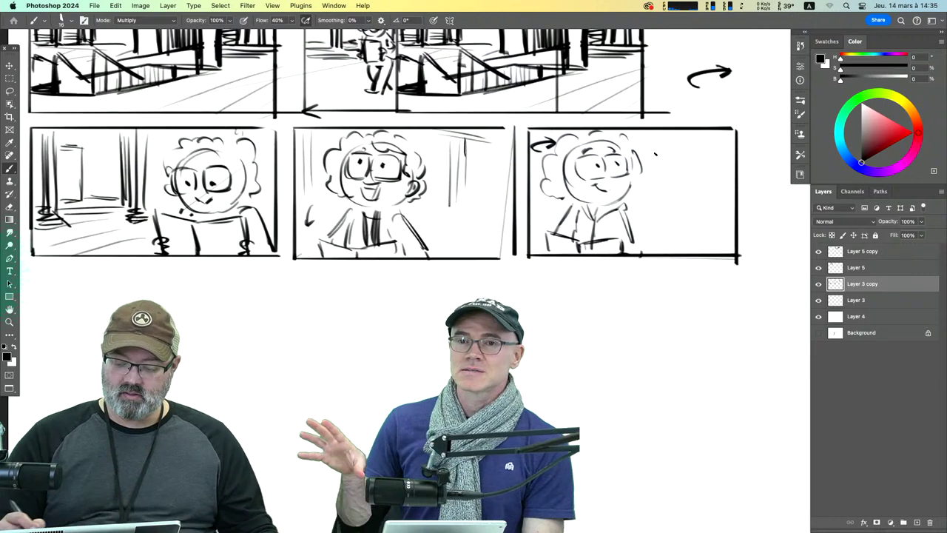
pyautogui.moveTo(654, 141)
pyautogui.mouseDown()
pyautogui.moveTo(685, 151)
pyautogui.moveTo(662, 210)
pyautogui.mouseUp()
pyautogui.moveTo(642, 137)
pyautogui.mouseDown()
pyautogui.moveTo(689, 148)
pyautogui.moveTo(695, 198)
pyautogui.mouseUp()
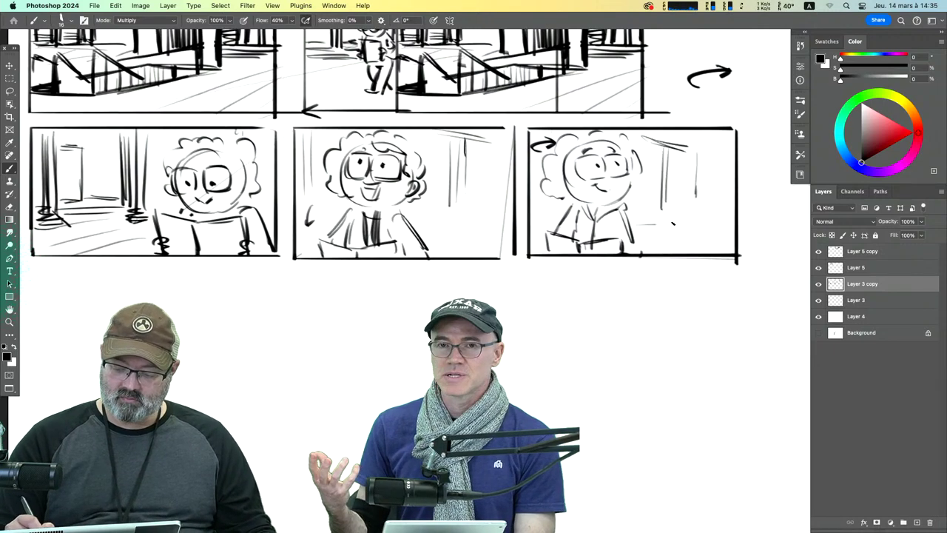
pyautogui.moveTo(640, 222); pyautogui.dragTo(683, 219)
pyautogui.moveTo(694, 157); pyautogui.dragTo(695, 205)
pyautogui.moveTo(664, 152); pyautogui.dragTo(662, 212)
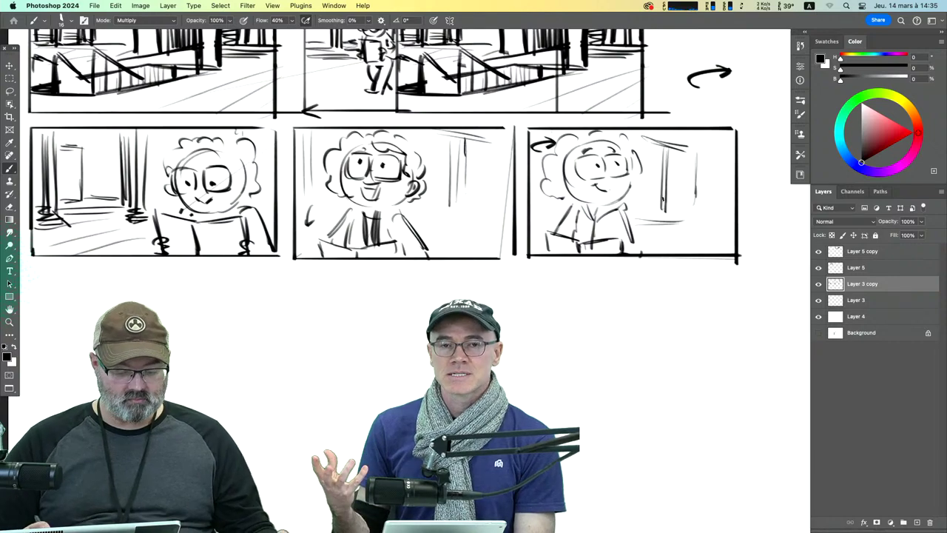
# Step: Bring the blank area below the panels into view and start a new panel frame under the second row
pyautogui.moveTo(607, 292); pyautogui.dragTo(524, 318)
pyautogui.scroll(-2, 549, 333)
pyautogui.hscroll(-2, 548, 333)
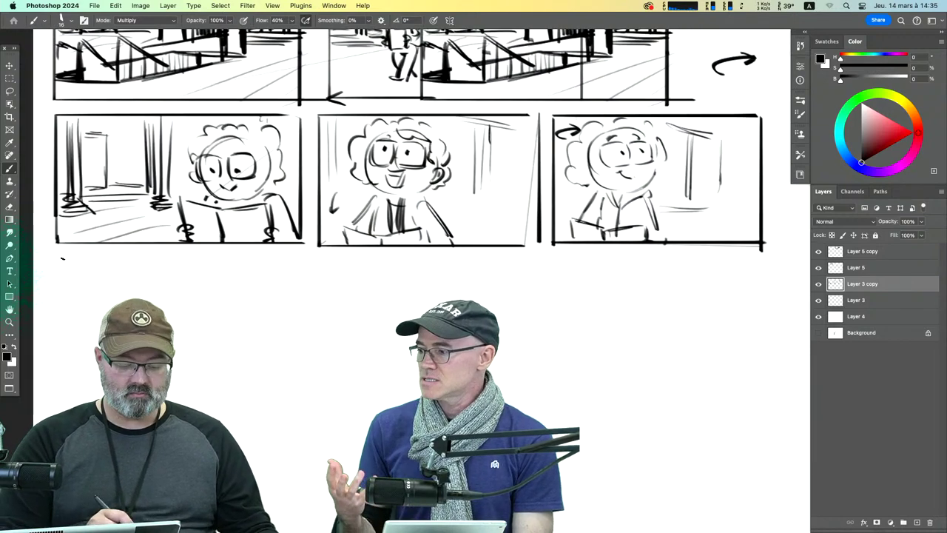
pyautogui.moveTo(60, 256)
pyautogui.mouseDown()
pyautogui.moveTo(63, 327)
pyautogui.moveTo(61, 256)
pyautogui.moveTo(298, 258)
pyautogui.moveTo(303, 377)
pyautogui.mouseUp()
# Step: Close the bottom-left panel's frame and sketch a slanted board in it, undoing one stray stroke
pyautogui.moveTo(60, 377); pyautogui.dragTo(305, 378)
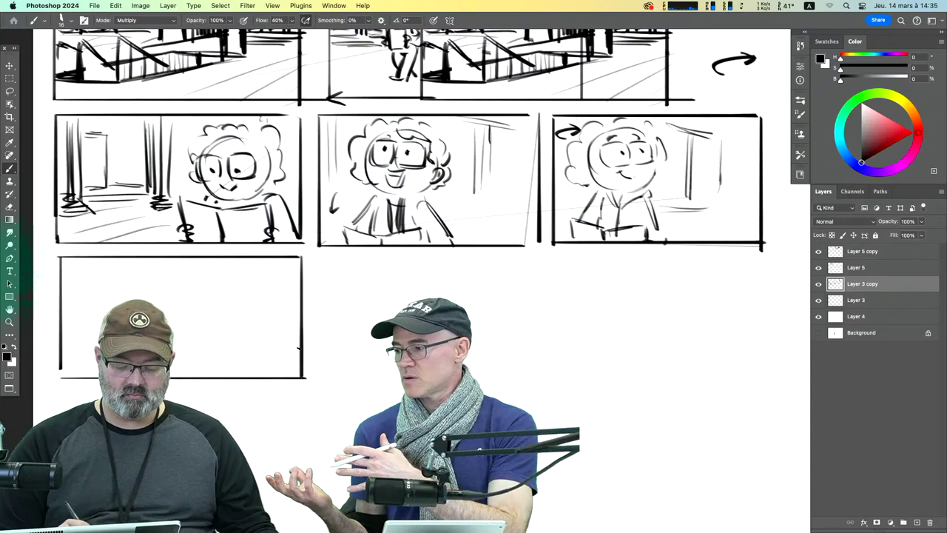
pyautogui.moveTo(300, 258); pyautogui.dragTo(301, 382)
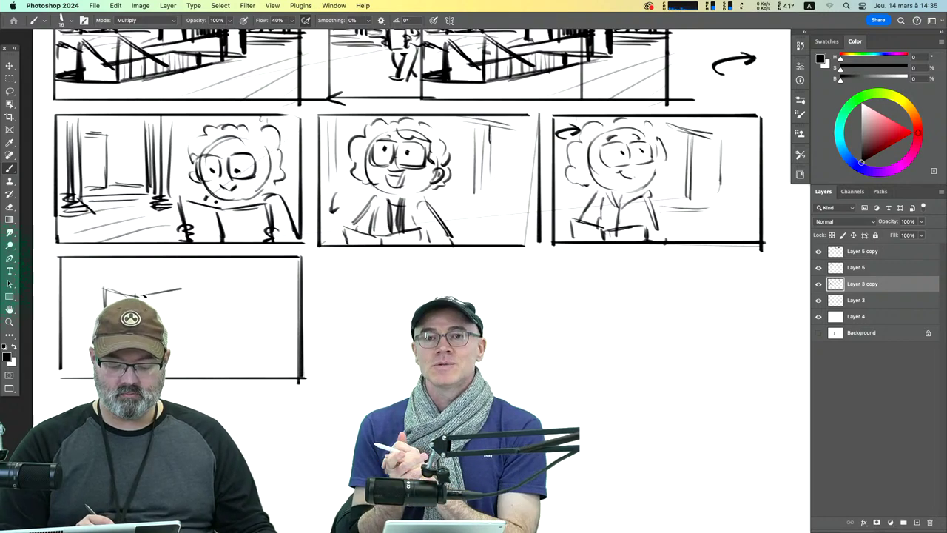
pyautogui.moveTo(143, 297); pyautogui.dragTo(179, 289)
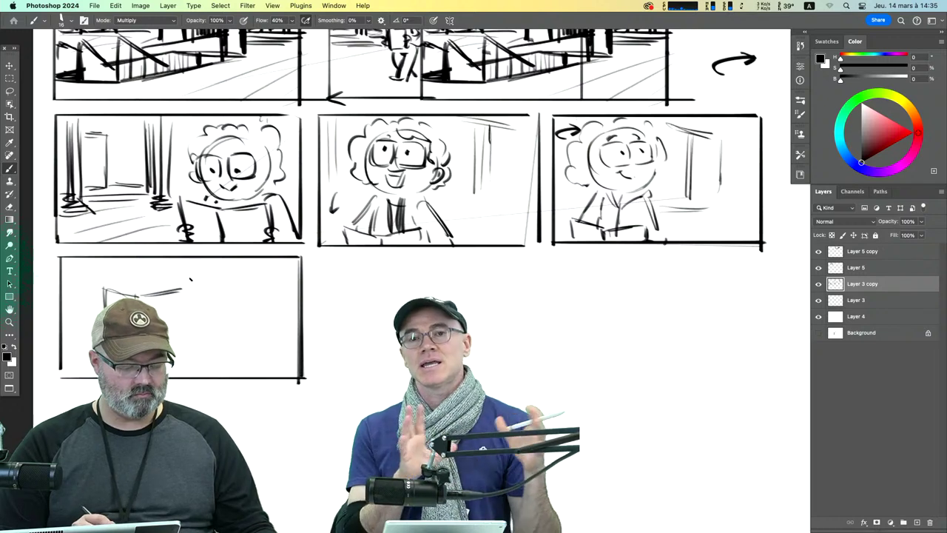
pyautogui.press('super+z')
pyautogui.press('super+z')
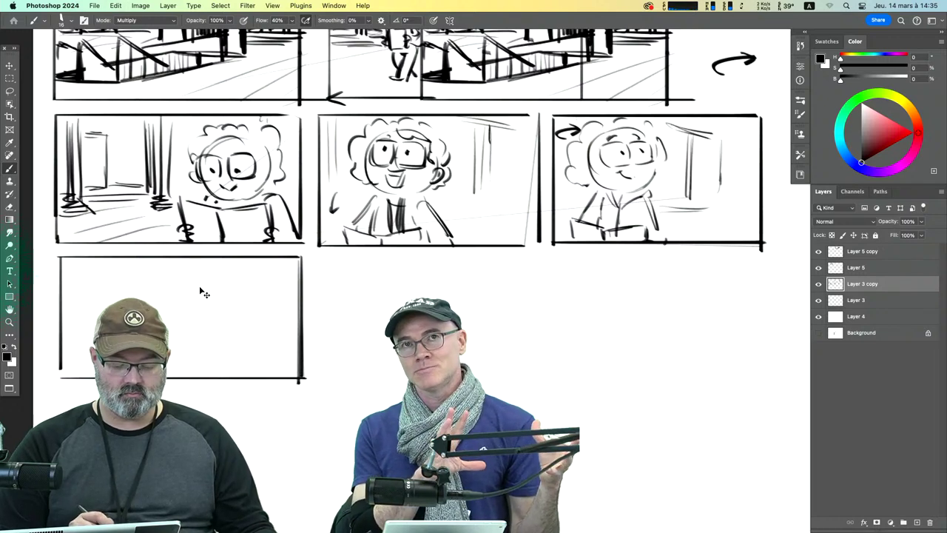
pyautogui.moveTo(95, 286)
pyautogui.mouseDown()
pyautogui.moveTo(100, 314)
pyautogui.moveTo(153, 274)
pyautogui.moveTo(184, 363)
pyautogui.mouseUp()
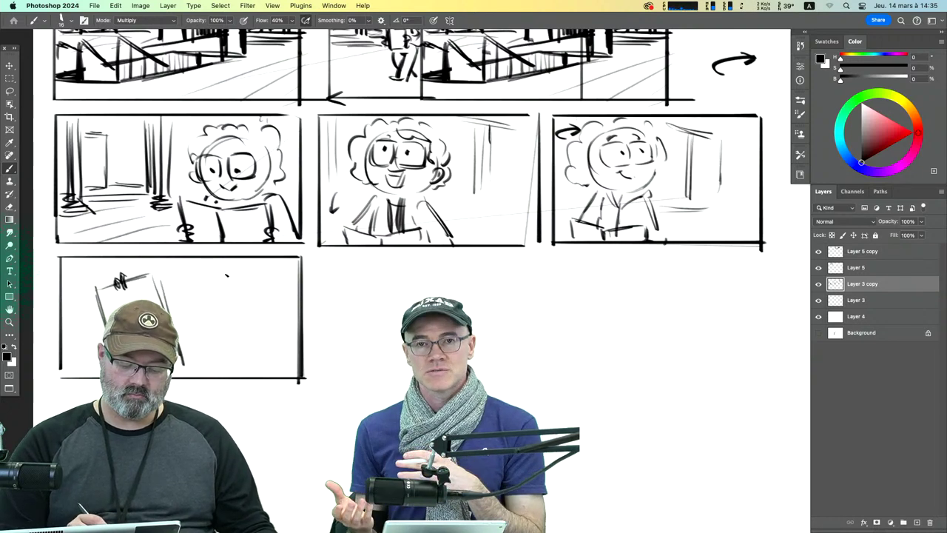
# Step: Draw the curly-haired character's face, hair, shoulders and a small arrow, then begin the next frame beside it
pyautogui.moveTo(183, 299)
pyautogui.mouseDown()
pyautogui.moveTo(208, 264)
pyautogui.moveTo(232, 271)
pyautogui.moveTo(247, 311)
pyautogui.mouseUp()
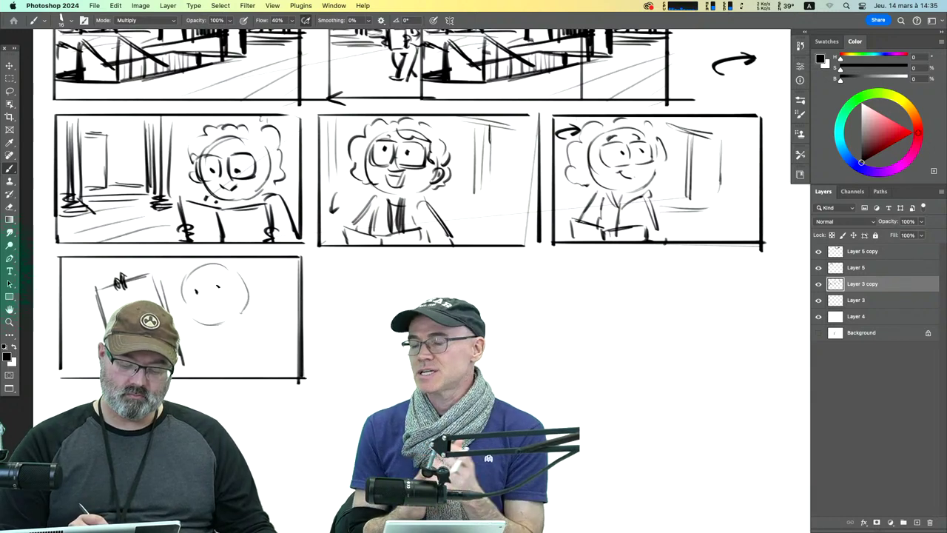
pyautogui.moveTo(216, 284)
pyautogui.mouseDown()
pyautogui.moveTo(224, 278)
pyautogui.moveTo(200, 276)
pyautogui.moveTo(225, 302)
pyautogui.moveTo(230, 271)
pyautogui.moveTo(232, 289)
pyautogui.moveTo(206, 278)
pyautogui.mouseUp()
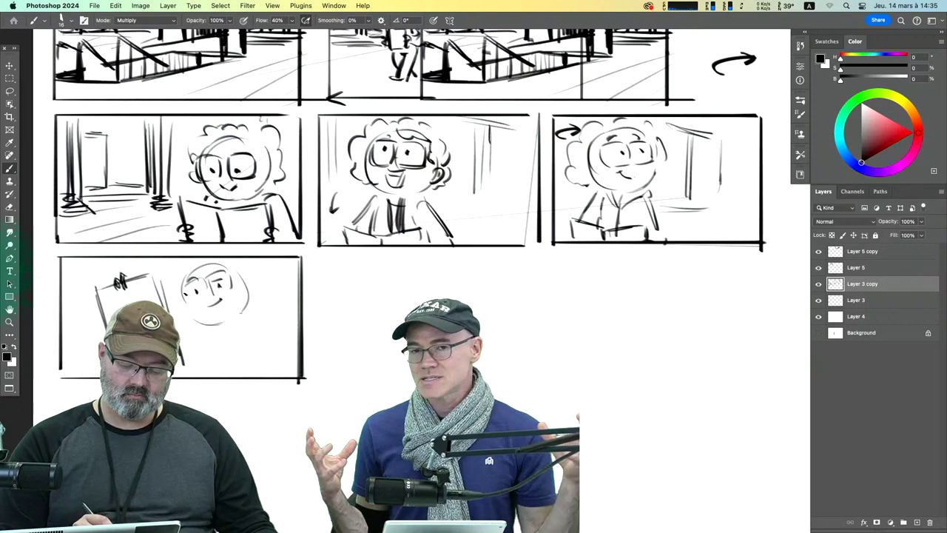
pyautogui.moveTo(217, 324); pyautogui.dragTo(241, 315)
pyautogui.moveTo(180, 267)
pyautogui.mouseDown()
pyautogui.moveTo(175, 303)
pyautogui.moveTo(169, 292)
pyautogui.moveTo(219, 253)
pyautogui.mouseUp()
pyautogui.moveTo(187, 364); pyautogui.dragTo(190, 368)
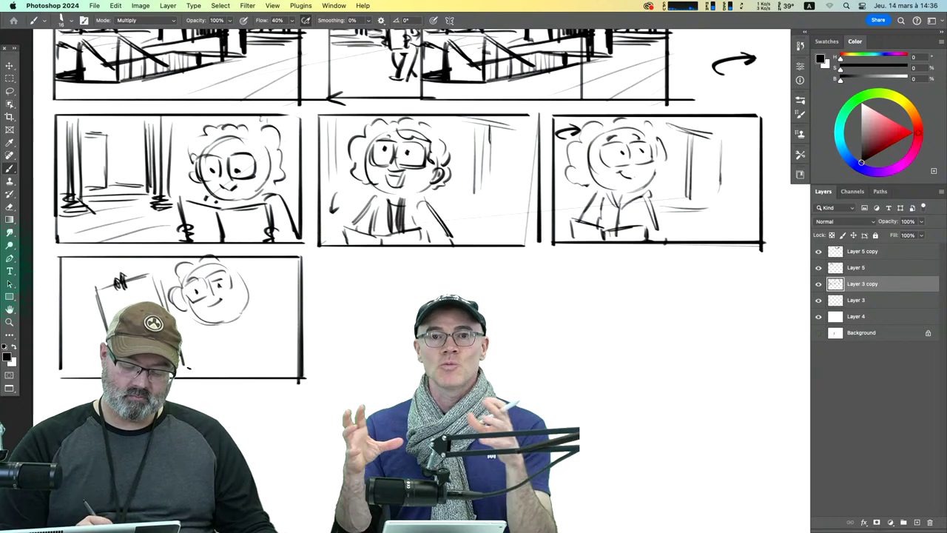
pyautogui.moveTo(243, 321)
pyautogui.mouseDown()
pyautogui.moveTo(247, 351)
pyautogui.moveTo(213, 356)
pyautogui.moveTo(214, 370)
pyautogui.mouseUp()
pyautogui.moveTo(246, 314); pyautogui.dragTo(270, 368)
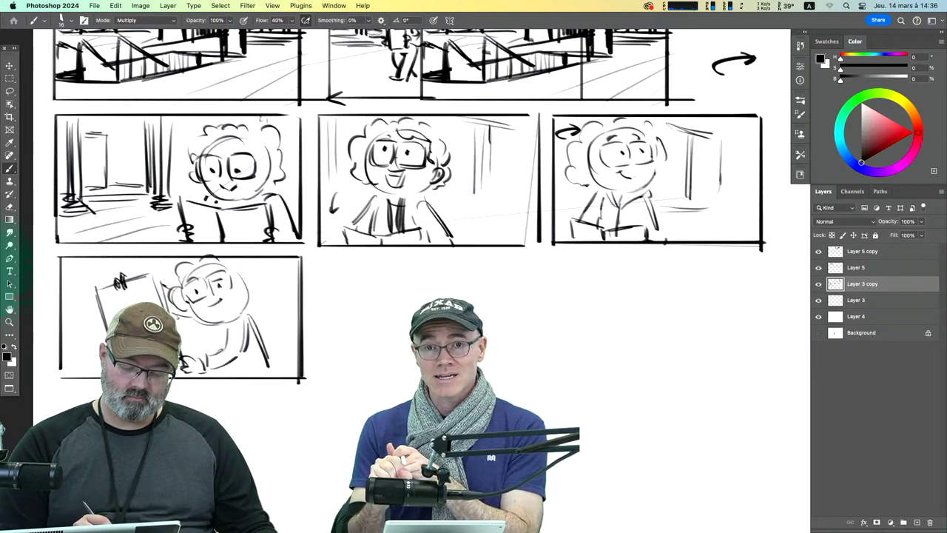
pyautogui.moveTo(236, 258)
pyautogui.mouseDown()
pyautogui.moveTo(259, 303)
pyautogui.moveTo(238, 297)
pyautogui.moveTo(235, 315)
pyautogui.moveTo(190, 323)
pyautogui.mouseUp()
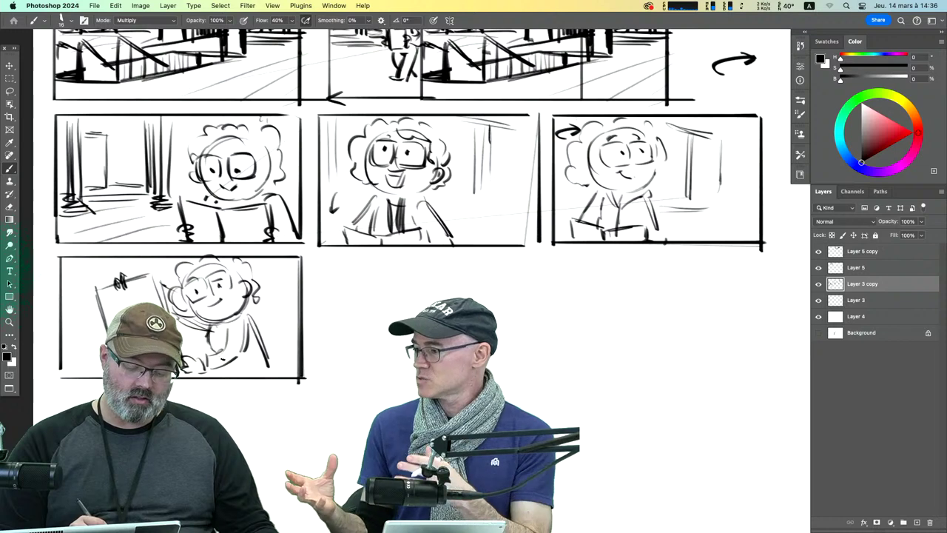
pyautogui.moveTo(215, 361); pyautogui.dragTo(217, 374)
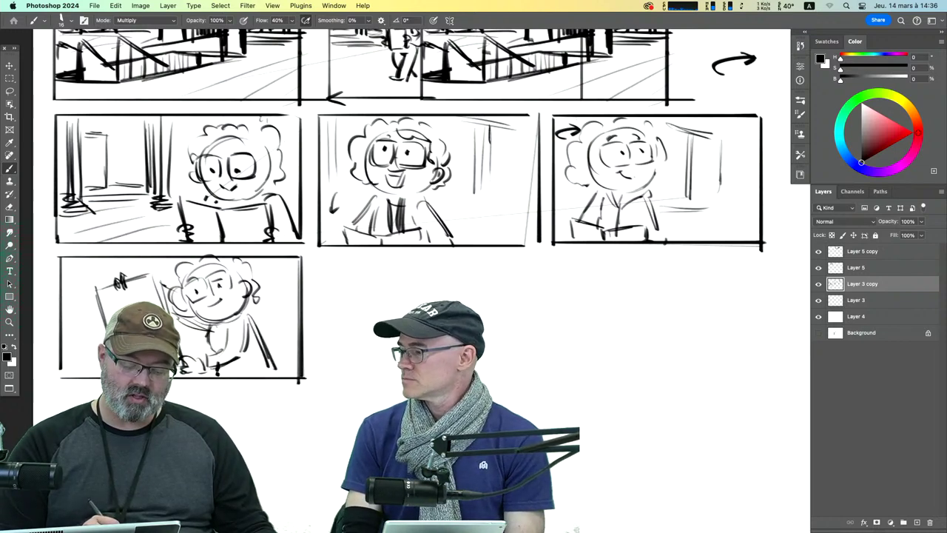
pyautogui.moveTo(93, 280); pyautogui.dragTo(91, 290)
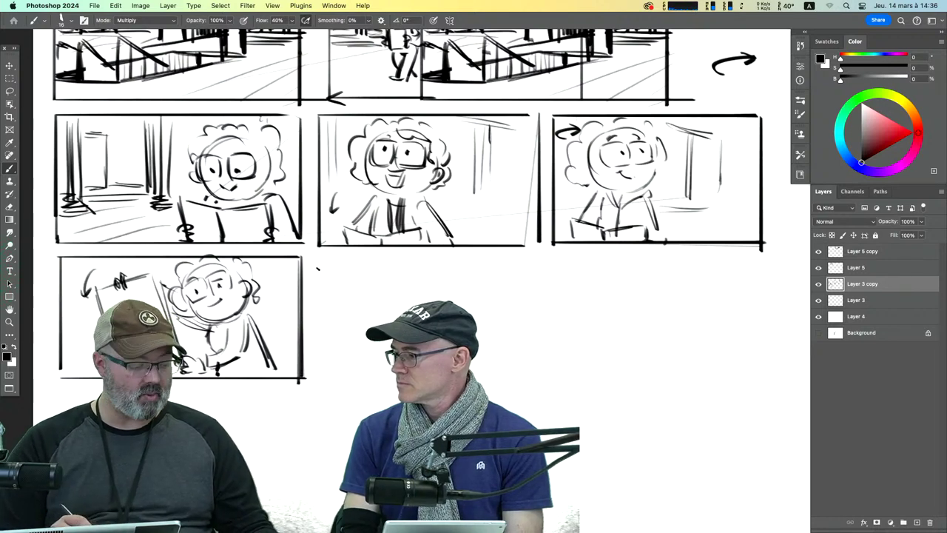
pyautogui.moveTo(317, 257)
pyautogui.mouseDown()
pyautogui.moveTo(316, 375)
pyautogui.moveTo(528, 261)
pyautogui.moveTo(534, 380)
pyautogui.mouseUp()
# Step: Close the second bottom-row panel and sketch a diagonal line and a hanging light bulb, undoing one stroke
pyautogui.moveTo(316, 381); pyautogui.dragTo(555, 382)
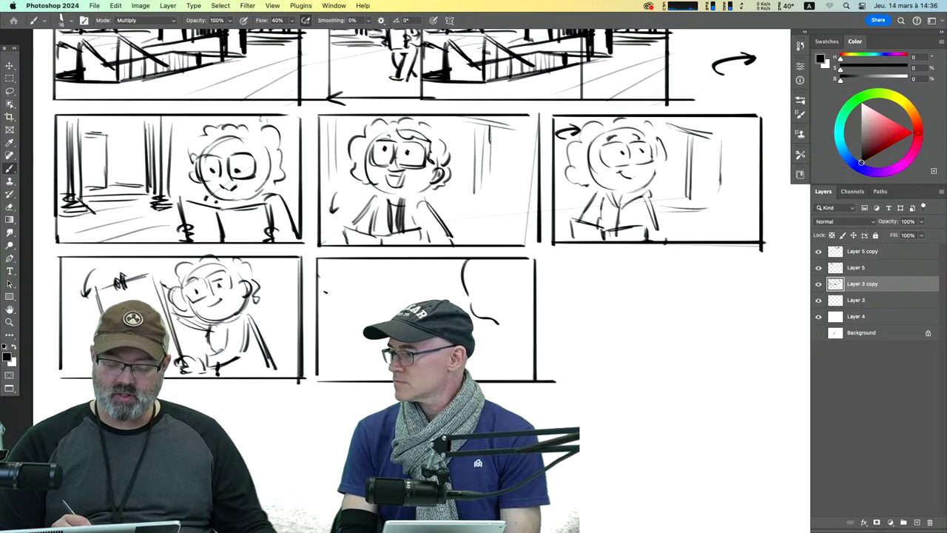
pyautogui.moveTo(320, 273); pyautogui.dragTo(354, 377)
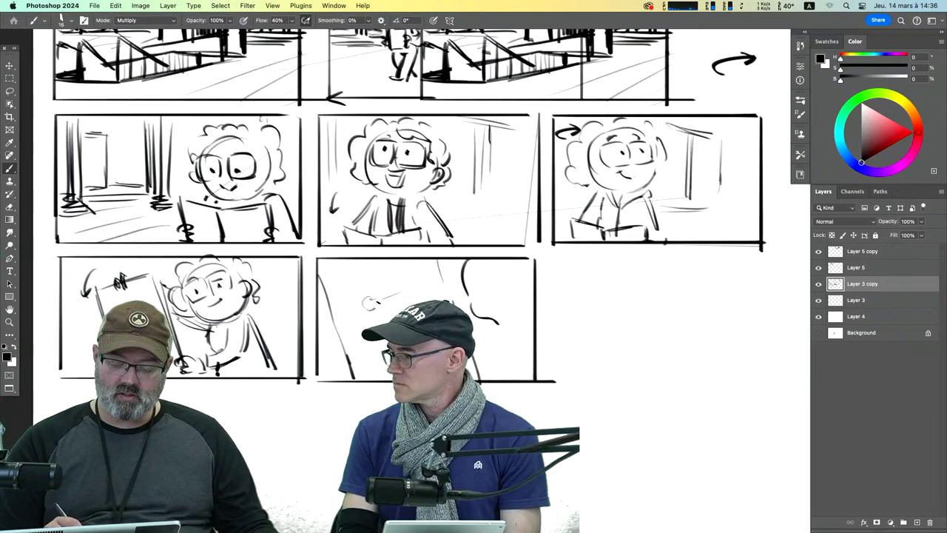
pyautogui.moveTo(358, 277); pyautogui.dragTo(367, 298)
pyautogui.moveTo(362, 304); pyautogui.dragTo(352, 304)
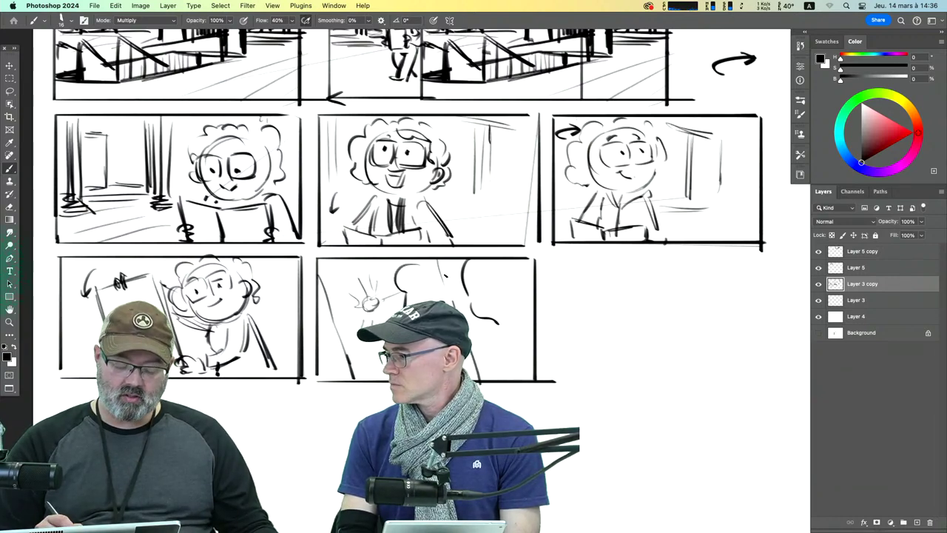
pyautogui.press('super+z')
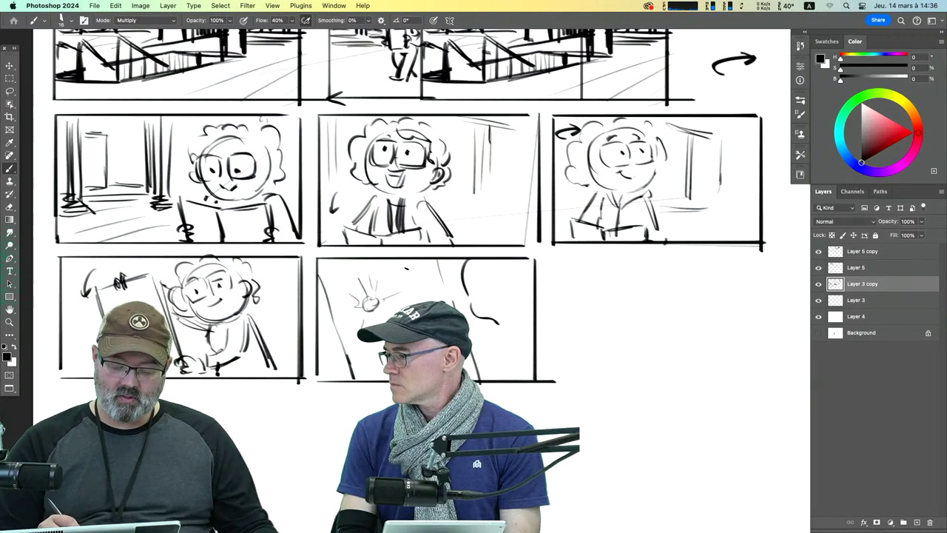
# Step: Sketch an Eiffel Tower in the panel, with a small shape near its base
pyautogui.moveTo(406, 269); pyautogui.dragTo(408, 300)
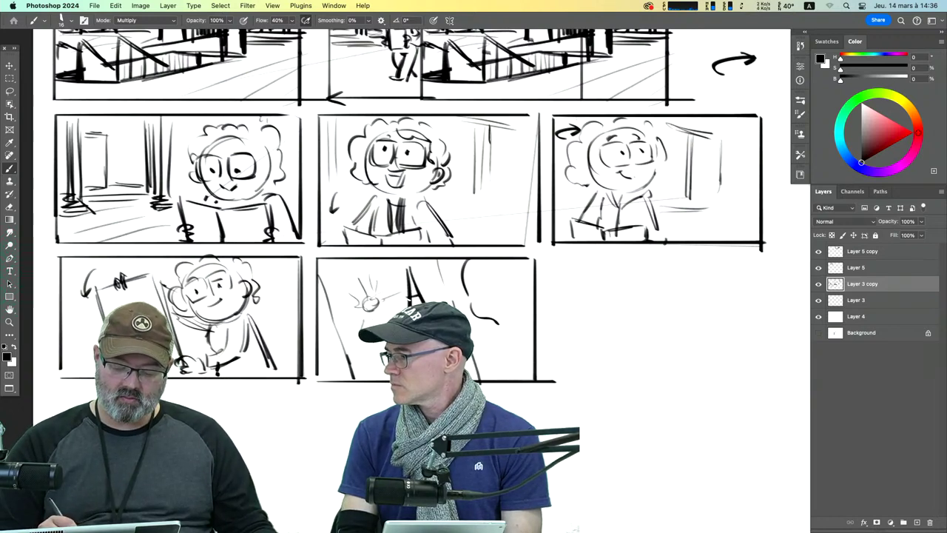
pyautogui.moveTo(405, 262); pyautogui.dragTo(416, 296)
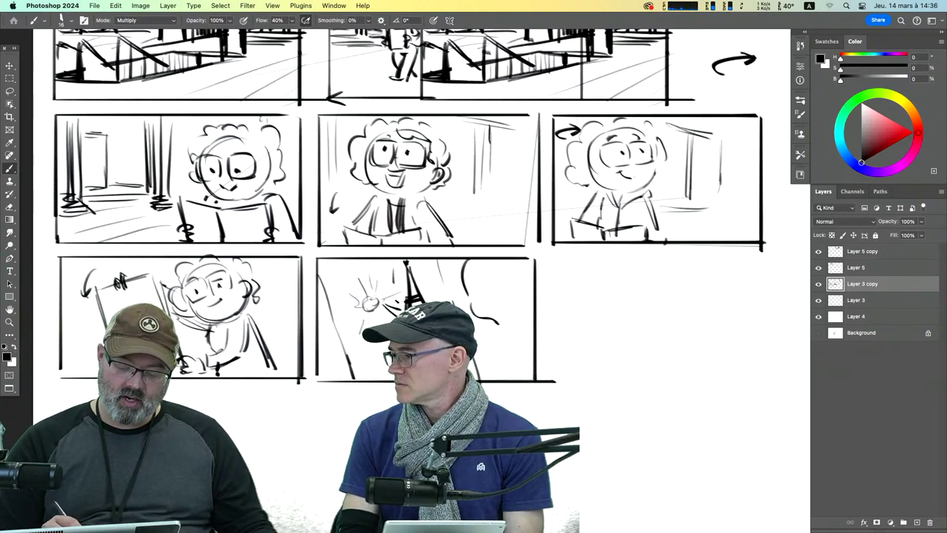
pyautogui.press('super+z')
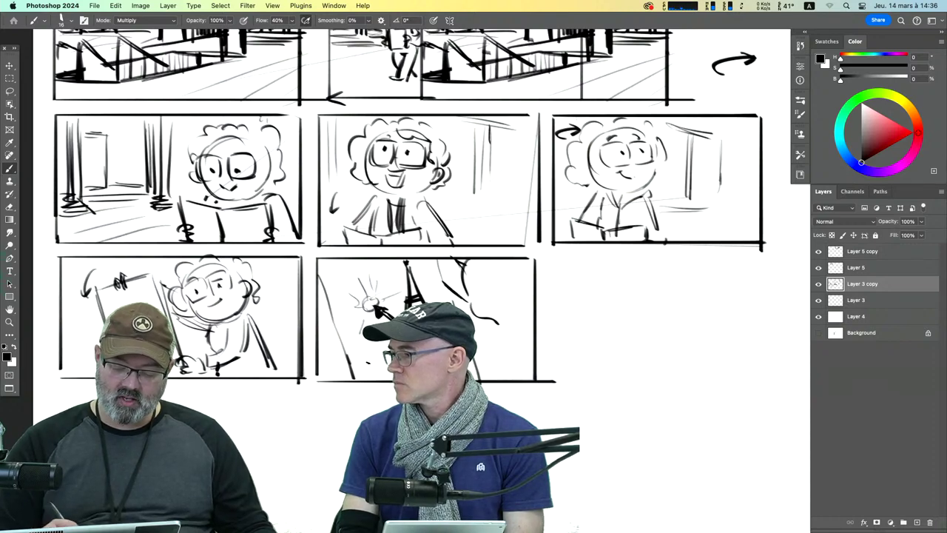
pyautogui.moveTo(337, 363); pyautogui.dragTo(355, 377)
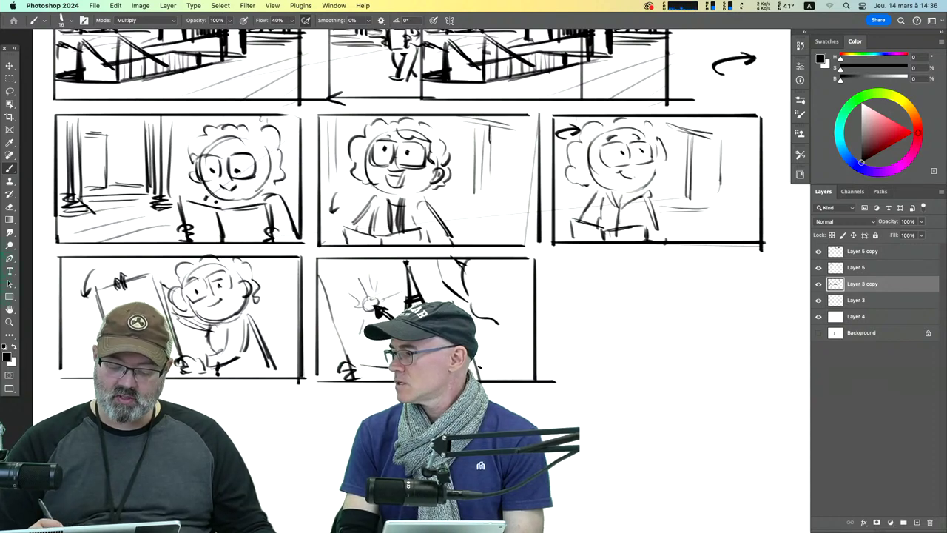
# Step: Hatch the panel's top-right corner dark and undo a misplaced next-panel border stroke
pyautogui.moveTo(466, 345)
pyautogui.mouseDown()
pyautogui.moveTo(480, 368)
pyautogui.moveTo(501, 380)
pyautogui.moveTo(537, 343)
pyautogui.mouseUp()
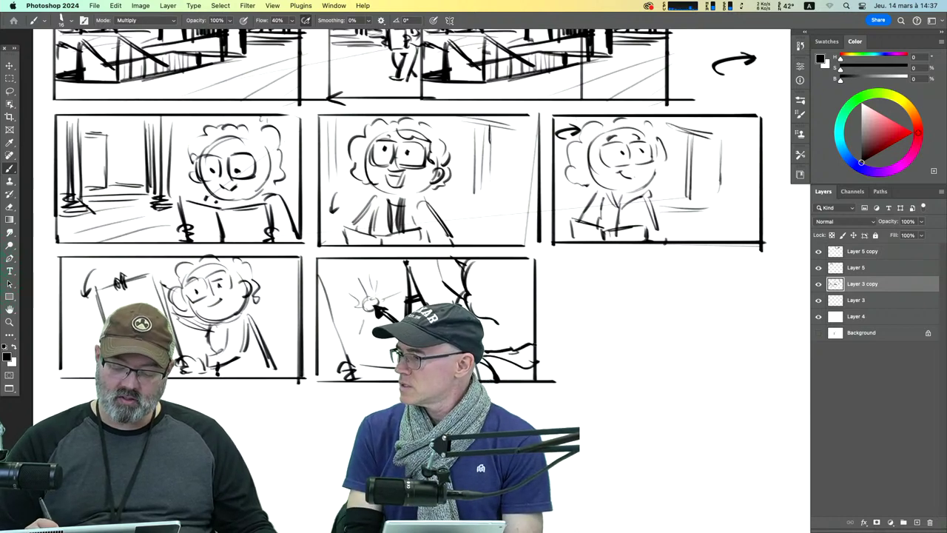
pyautogui.moveTo(498, 284)
pyautogui.mouseDown()
pyautogui.moveTo(524, 265)
pyautogui.moveTo(531, 271)
pyautogui.mouseUp()
pyautogui.moveTo(510, 314); pyautogui.dragTo(534, 296)
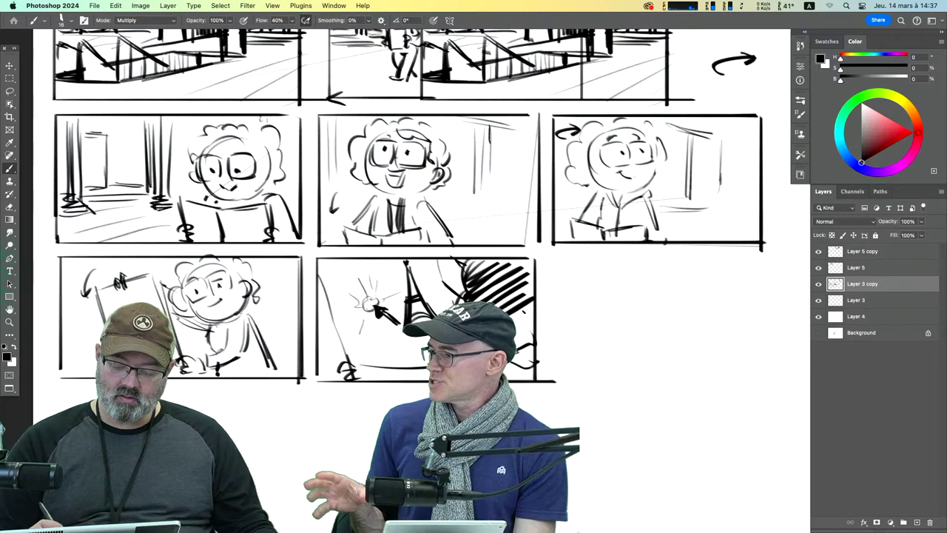
pyautogui.moveTo(518, 330)
pyautogui.mouseDown()
pyautogui.moveTo(534, 305)
pyautogui.moveTo(536, 329)
pyautogui.mouseUp()
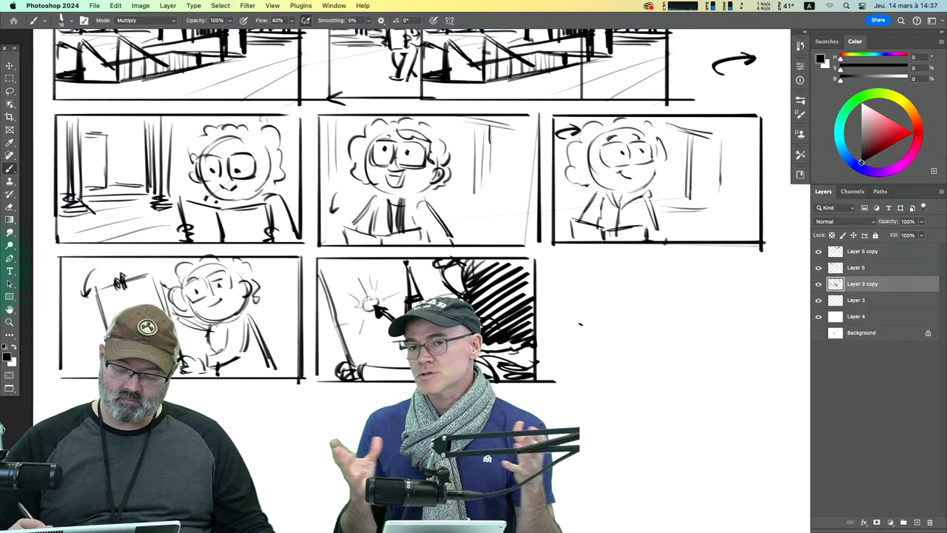
pyautogui.moveTo(554, 264); pyautogui.dragTo(560, 366)
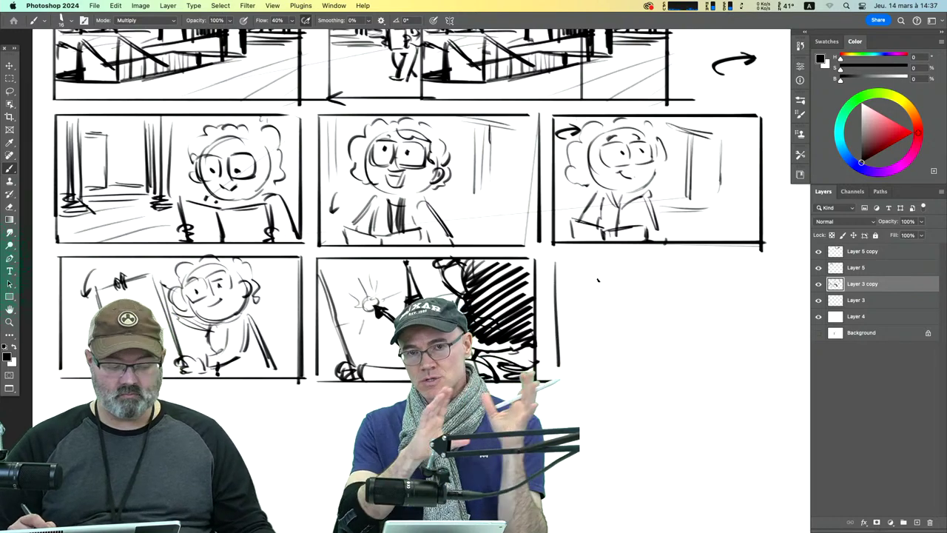
pyautogui.press('super+z')
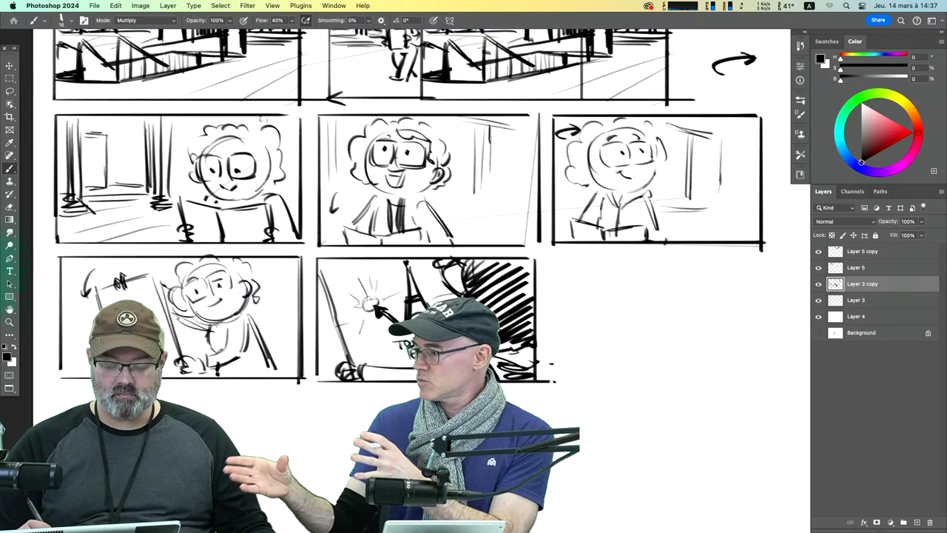
# Step: Brush the vertical and bottom borders of a new panel right of the Eiffel Tower panel
pyautogui.moveTo(546, 258)
pyautogui.mouseDown()
pyautogui.moveTo(548, 381)
pyautogui.moveTo(606, 259)
pyautogui.moveTo(761, 260)
pyautogui.moveTo(764, 385)
pyautogui.mouseUp()
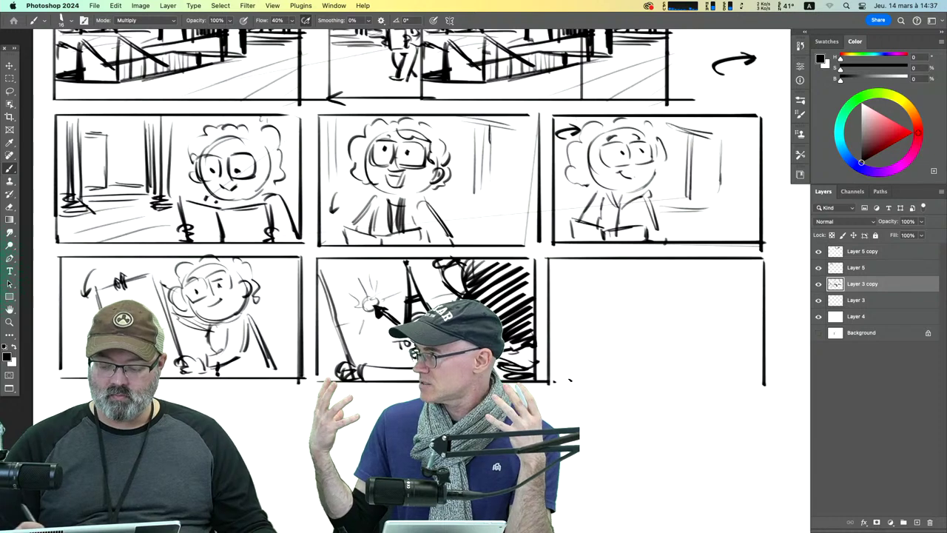
pyautogui.moveTo(570, 381); pyautogui.dragTo(766, 382)
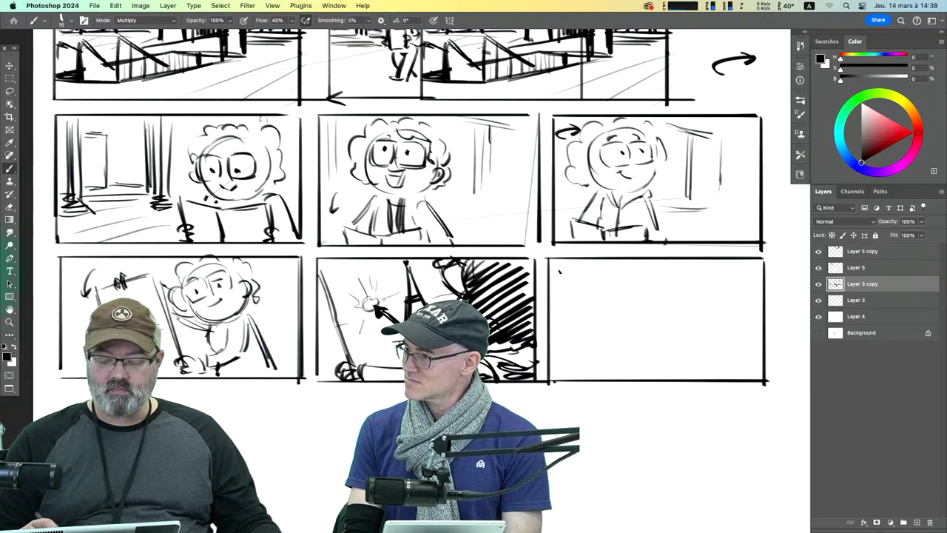
pyautogui.moveTo(322, 272)
pyautogui.mouseDown()
pyautogui.moveTo(374, 257)
pyautogui.moveTo(339, 331)
pyautogui.moveTo(345, 361)
pyautogui.moveTo(373, 259)
pyautogui.mouseUp()
pyautogui.moveTo(332, 277)
pyautogui.mouseDown()
pyautogui.moveTo(345, 354)
pyautogui.moveTo(338, 336)
pyautogui.moveTo(362, 258)
pyautogui.mouseUp()
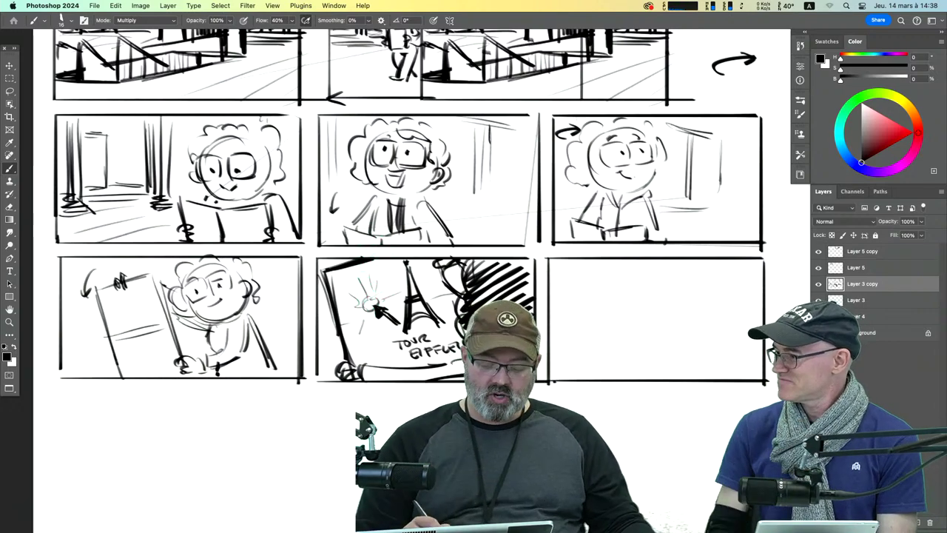
pyautogui.moveTo(367, 303)
pyautogui.mouseDown()
pyautogui.moveTo(348, 278)
pyautogui.moveTo(378, 241)
pyautogui.mouseUp()
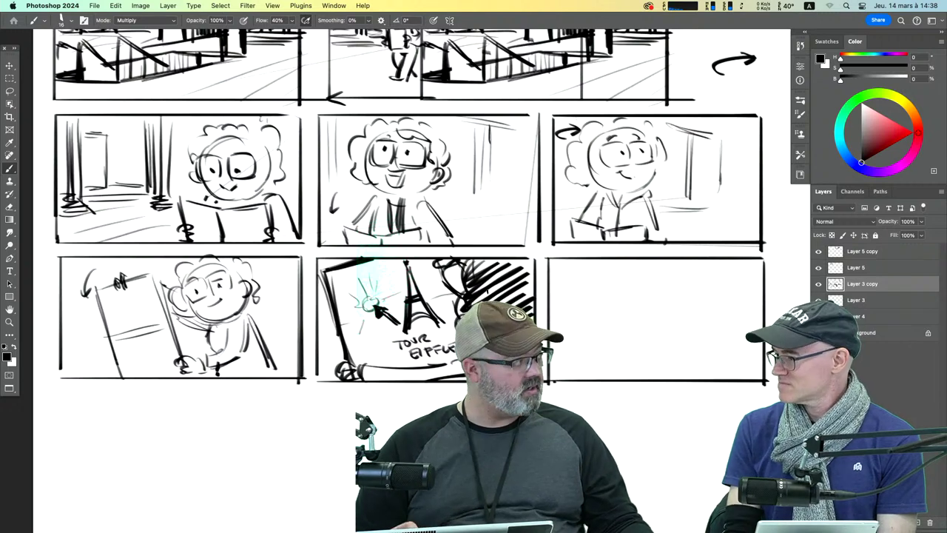
pyautogui.moveTo(424, 361)
pyautogui.mouseDown()
pyautogui.moveTo(402, 363)
pyautogui.moveTo(426, 268)
pyautogui.mouseUp()
pyautogui.moveTo(458, 338); pyautogui.dragTo(453, 353)
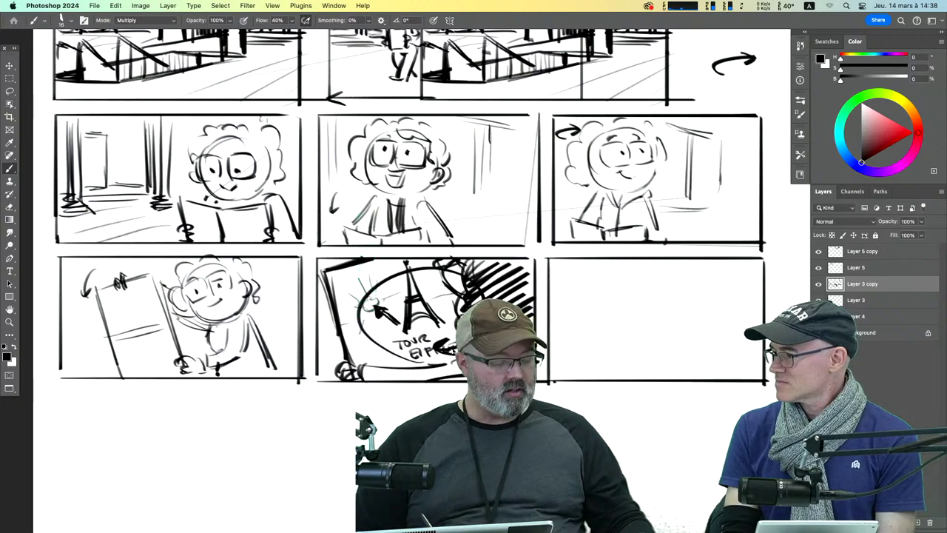
pyautogui.press('cmd+z')
pyautogui.press('cmd+z')
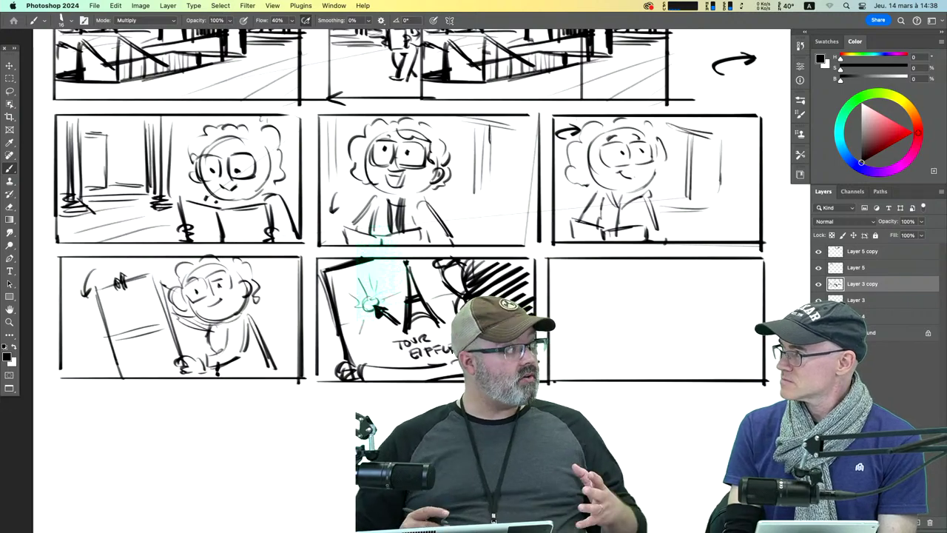
pyautogui.press('cmd+z')
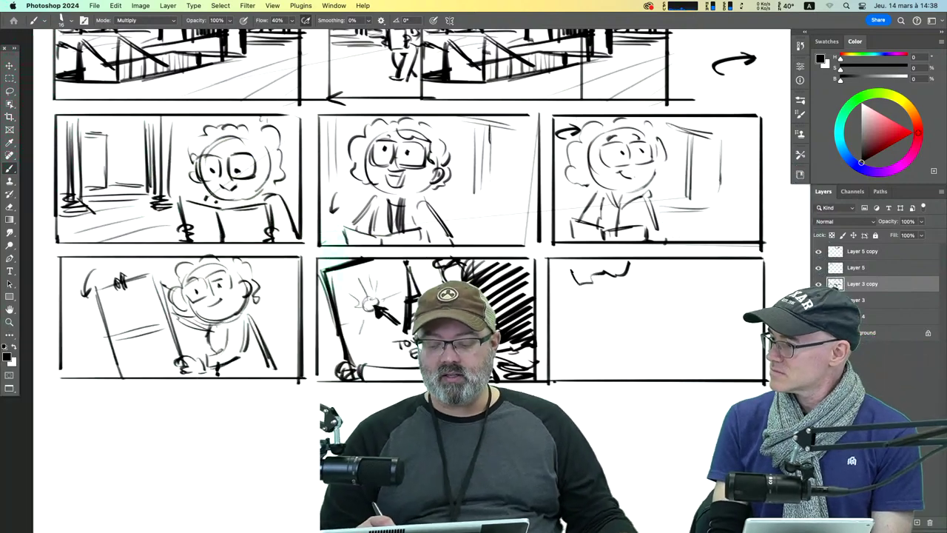
pyautogui.moveTo(568, 299); pyautogui.dragTo(603, 280)
pyautogui.moveTo(574, 335); pyautogui.dragTo(569, 379)
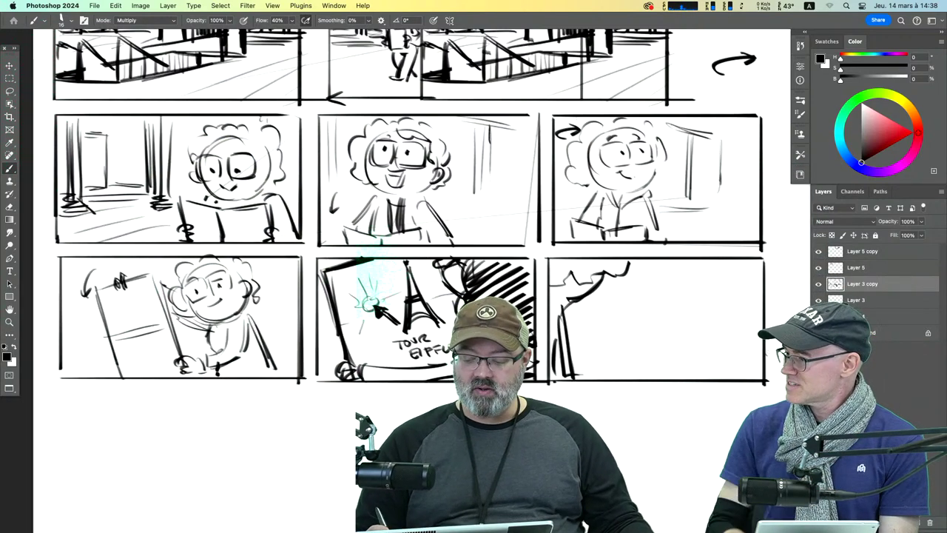
pyautogui.moveTo(764, 354); pyautogui.dragTo(673, 381)
pyautogui.moveTo(728, 275)
pyautogui.mouseDown()
pyautogui.moveTo(702, 290)
pyautogui.moveTo(756, 293)
pyautogui.mouseUp()
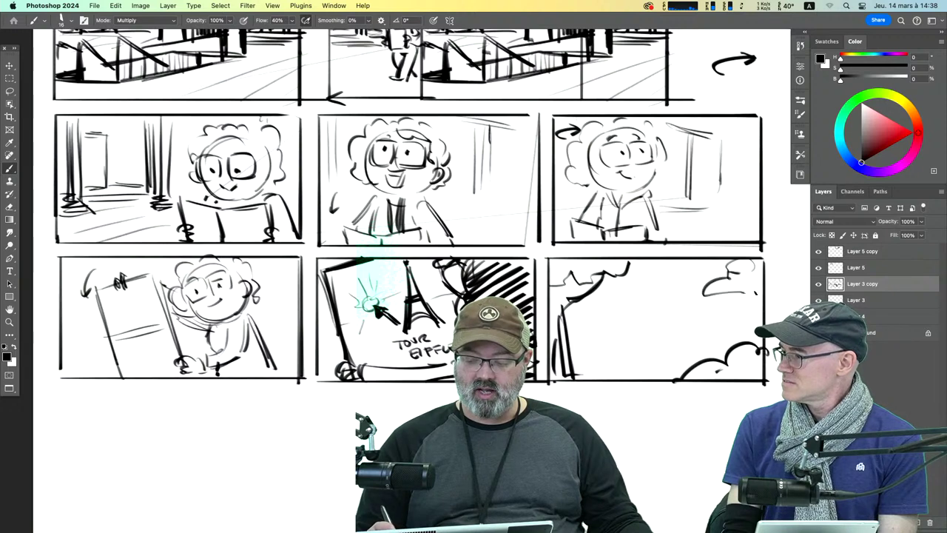
pyautogui.moveTo(580, 365); pyautogui.dragTo(693, 361)
pyautogui.moveTo(574, 361); pyautogui.dragTo(691, 354)
pyautogui.moveTo(586, 340); pyautogui.dragTo(711, 335)
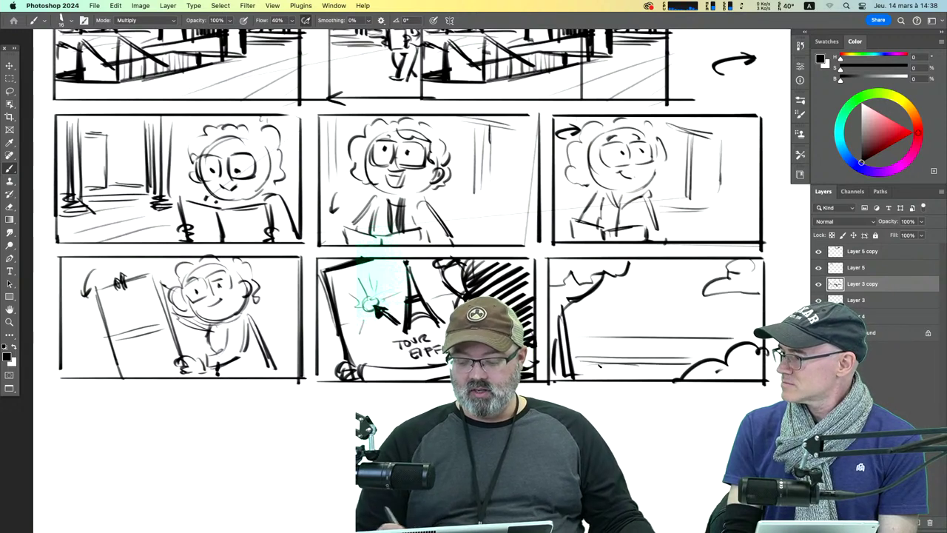
pyautogui.moveTo(571, 369); pyautogui.dragTo(644, 353)
pyautogui.moveTo(666, 363); pyautogui.dragTo(668, 353)
pyautogui.moveTo(684, 359); pyautogui.dragTo(695, 350)
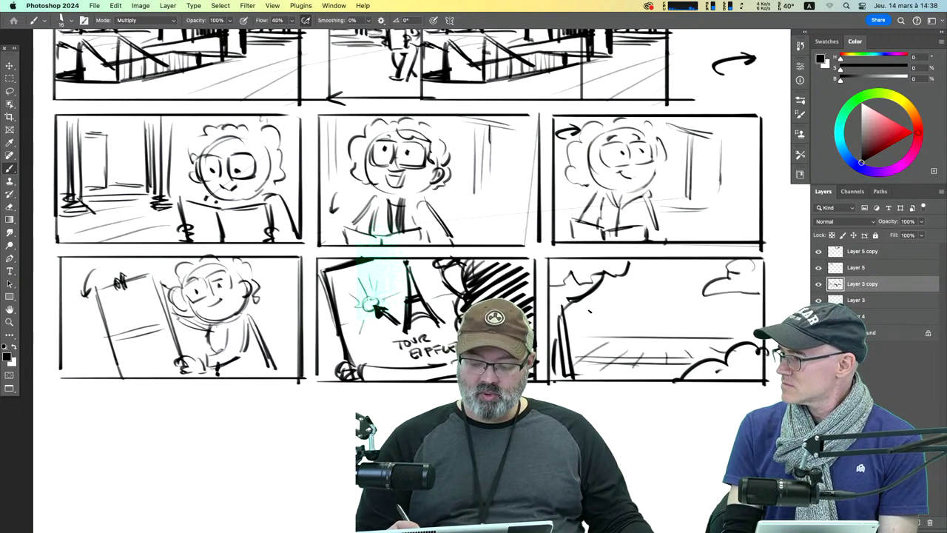
pyautogui.moveTo(596, 313)
pyautogui.mouseDown()
pyautogui.moveTo(611, 343)
pyautogui.moveTo(586, 343)
pyautogui.moveTo(688, 348)
pyautogui.moveTo(697, 327)
pyautogui.moveTo(696, 348)
pyautogui.mouseUp()
pyautogui.moveTo(672, 318); pyautogui.dragTo(667, 328)
pyautogui.moveTo(670, 334); pyautogui.dragTo(669, 355)
pyautogui.moveTo(645, 311); pyautogui.dragTo(696, 311)
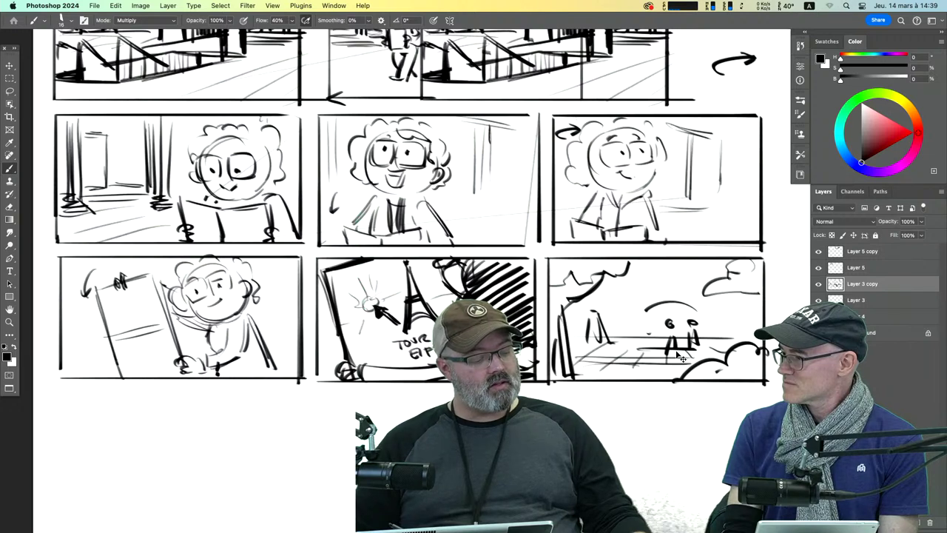
pyautogui.press('super+z')
pyautogui.press('super+z')
pyautogui.press('super+z')
pyautogui.press('super+z')
pyautogui.press('super+z')
pyautogui.press('super+z')
pyautogui.press('super+z')
pyautogui.press('super+z')
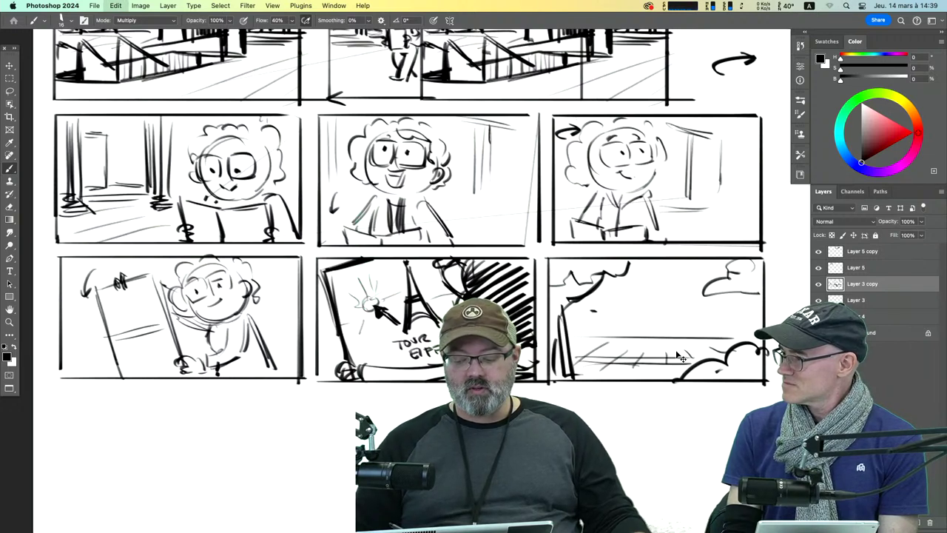
pyautogui.press('super+z')
pyautogui.press('super+z')
pyautogui.press('super+z')
pyautogui.press('super+z')
pyautogui.press('super+z')
pyautogui.press('super+z')
pyautogui.press('super+z')
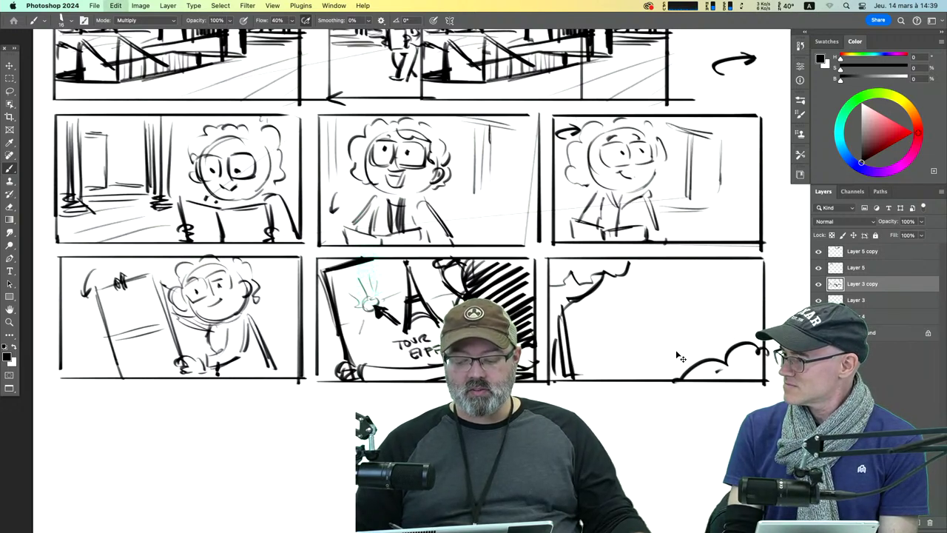
pyautogui.press('super+z')
pyautogui.press('super+z')
pyautogui.press('super+z')
pyautogui.press('super+z')
pyautogui.press('super+z')
pyautogui.press('super+z')
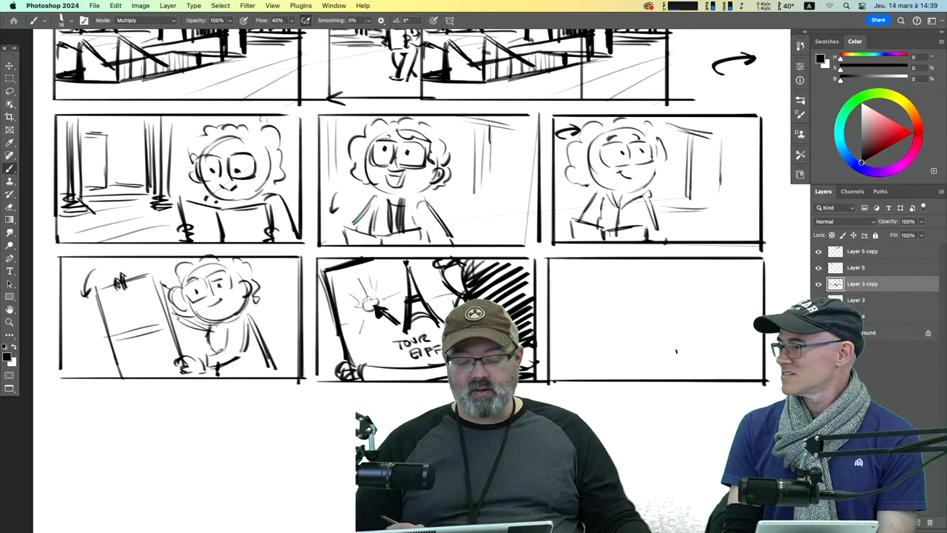
# Step: Draw converging wall lines and a small head with face features in the empty bottom-right panel
pyautogui.moveTo(569, 287)
pyautogui.mouseDown()
pyautogui.moveTo(612, 312)
pyautogui.moveTo(600, 315)
pyautogui.moveTo(603, 363)
pyautogui.mouseUp()
pyautogui.moveTo(697, 324); pyautogui.dragTo(701, 367)
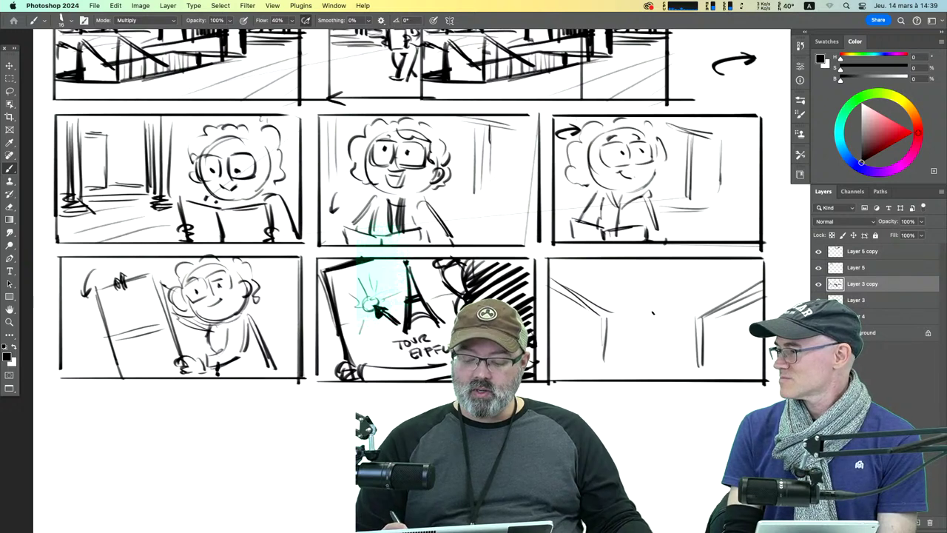
pyautogui.moveTo(658, 320)
pyautogui.mouseDown()
pyautogui.moveTo(641, 315)
pyautogui.moveTo(639, 336)
pyautogui.moveTo(666, 321)
pyautogui.mouseUp()
pyautogui.moveTo(663, 320); pyautogui.dragTo(664, 331)
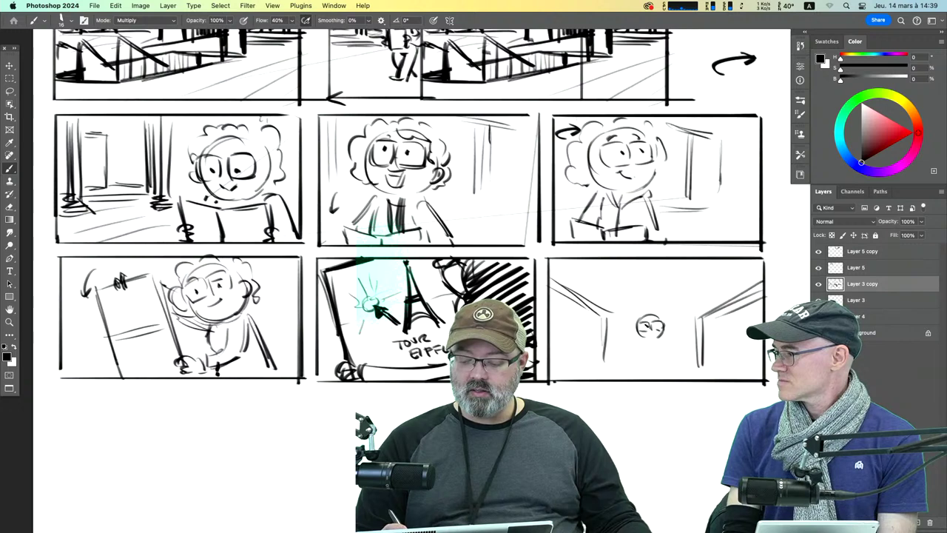
# Step: Add perspective lines to the right and left walls and a floor line under the figure
pyautogui.moveTo(758, 262); pyautogui.dragTo(712, 287)
pyautogui.moveTo(744, 262)
pyautogui.mouseDown()
pyautogui.moveTo(696, 293)
pyautogui.moveTo(696, 333)
pyautogui.mouseUp()
pyautogui.moveTo(552, 267); pyautogui.dragTo(608, 306)
pyautogui.moveTo(612, 301); pyautogui.dragTo(597, 364)
pyautogui.moveTo(603, 324); pyautogui.dragTo(601, 364)
pyautogui.moveTo(572, 296)
pyautogui.mouseDown()
pyautogui.moveTo(570, 366)
pyautogui.moveTo(599, 372)
pyautogui.mouseUp()
pyautogui.moveTo(696, 379); pyautogui.dragTo(733, 371)
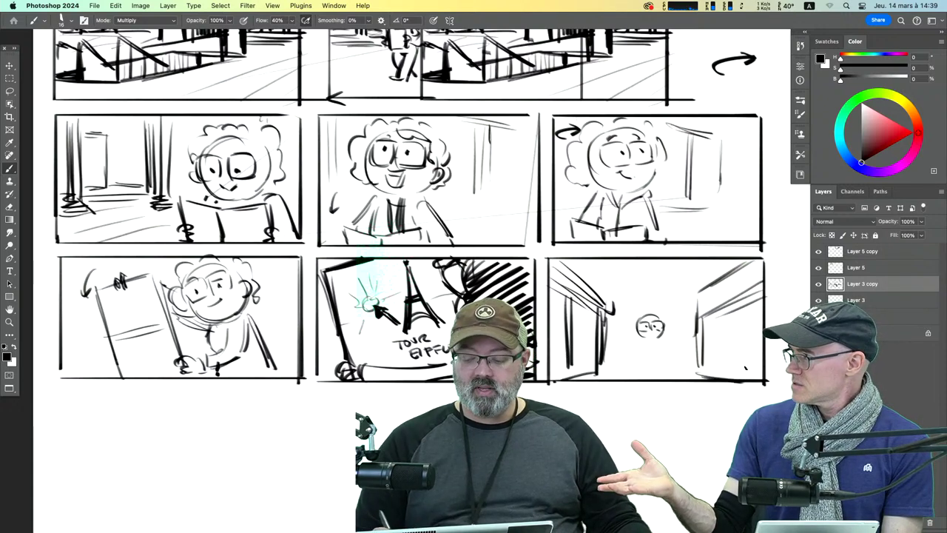
pyautogui.moveTo(676, 363); pyautogui.dragTo(600, 365)
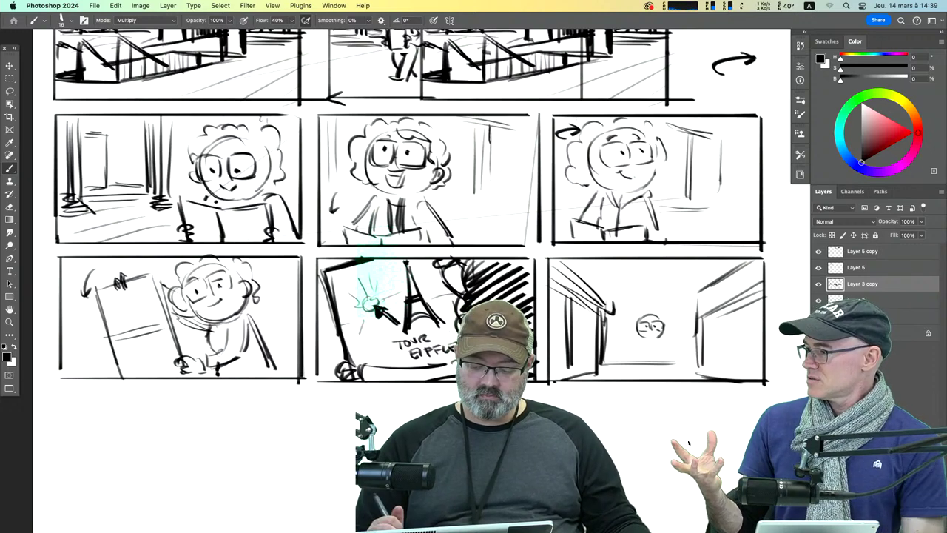
# Step: Give the small figure a body, curly hair and a curved arrow, and add right-wall verticals
pyautogui.moveTo(634, 370)
pyautogui.mouseDown()
pyautogui.moveTo(652, 348)
pyautogui.moveTo(666, 344)
pyautogui.moveTo(669, 367)
pyautogui.moveTo(671, 355)
pyautogui.moveTo(627, 360)
pyautogui.mouseUp()
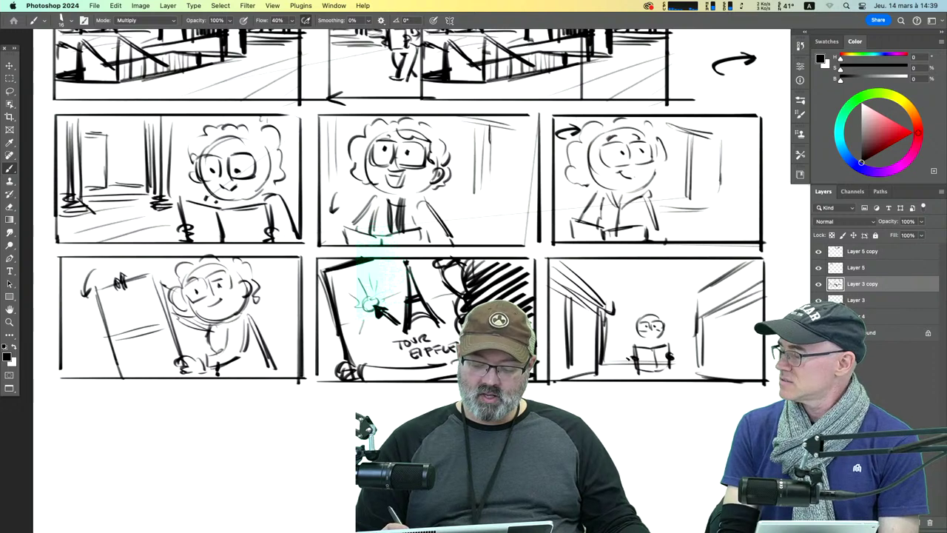
pyautogui.moveTo(673, 315)
pyautogui.mouseDown()
pyautogui.moveTo(674, 361)
pyautogui.moveTo(622, 367)
pyautogui.mouseUp()
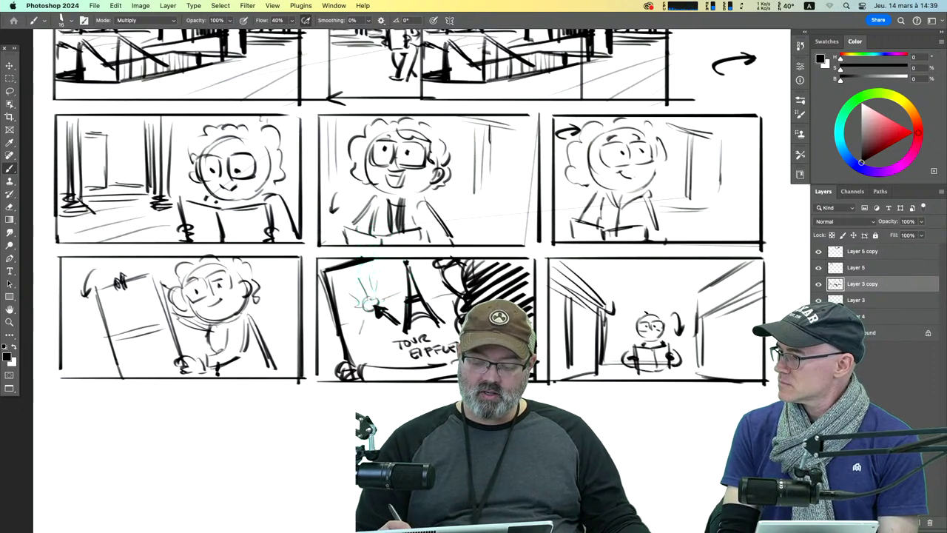
pyautogui.moveTo(648, 306); pyautogui.dragTo(630, 338)
pyautogui.moveTo(650, 309); pyautogui.dragTo(669, 319)
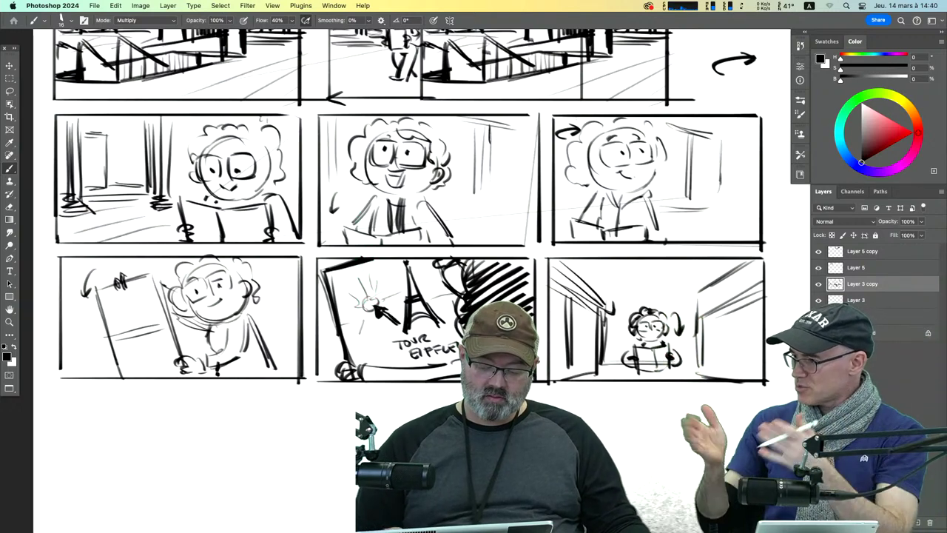
pyautogui.moveTo(708, 313); pyautogui.dragTo(707, 378)
pyautogui.moveTo(710, 320); pyautogui.dragTo(708, 377)
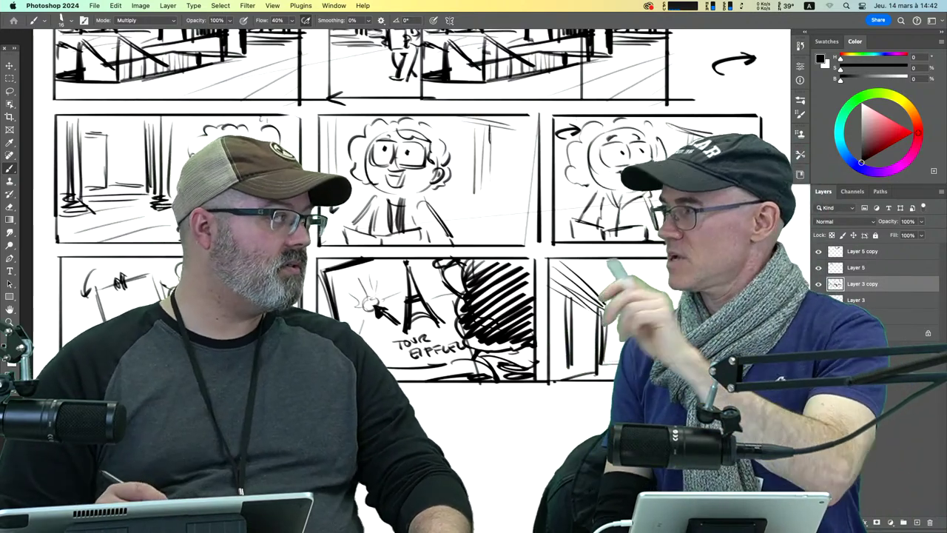
# Step: Pan down and brush the left, top and right borders of a new panel below the first panel
pyautogui.moveTo(387, 334); pyautogui.dragTo(400, 175)
pyautogui.moveTo(77, 298); pyautogui.dragTo(77, 337)
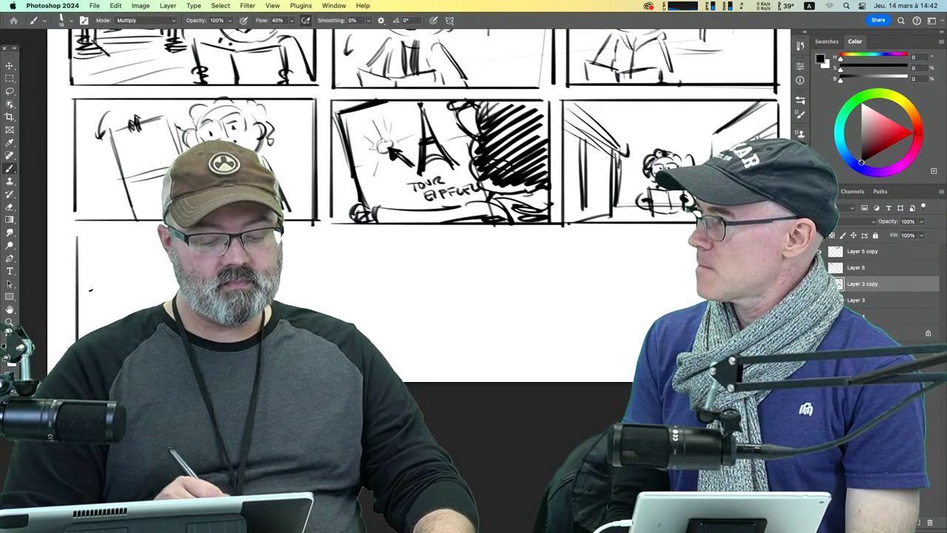
pyautogui.moveTo(125, 232)
pyautogui.mouseDown()
pyautogui.moveTo(317, 235)
pyautogui.moveTo(318, 311)
pyautogui.mouseUp()
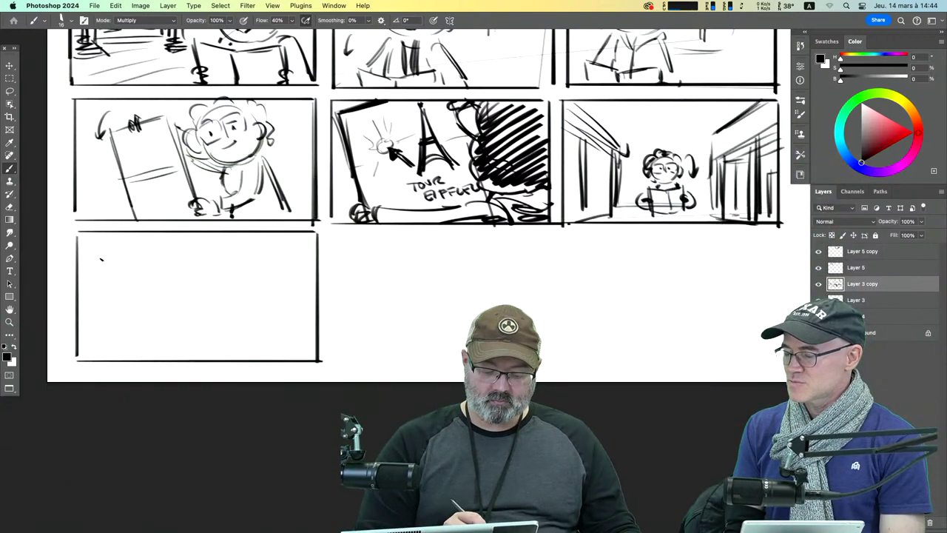
# Step: Sketch the corridor's left and right walls and floor lines in the bottom-left panel, undoing one stray stroke
pyautogui.moveTo(86, 244); pyautogui.dragTo(135, 245)
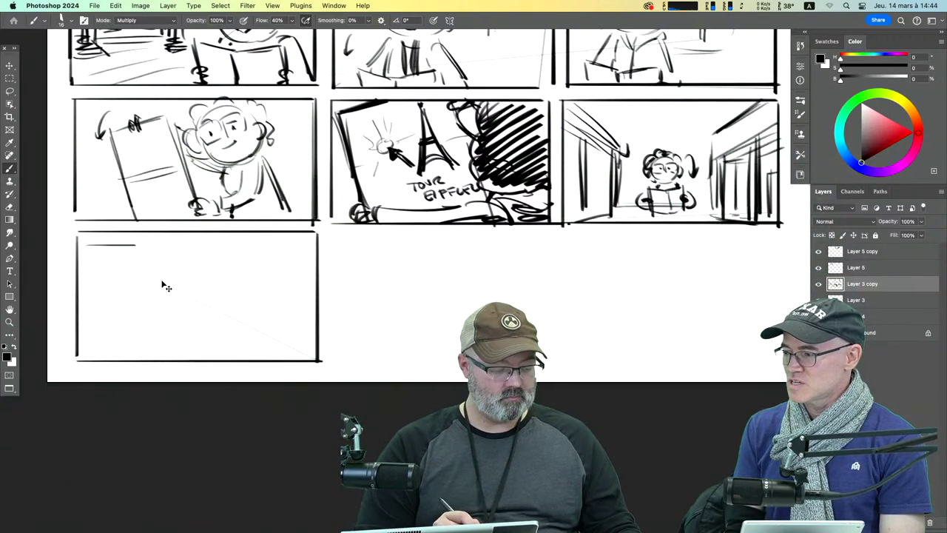
pyautogui.hotkey('ctrl', 'z')
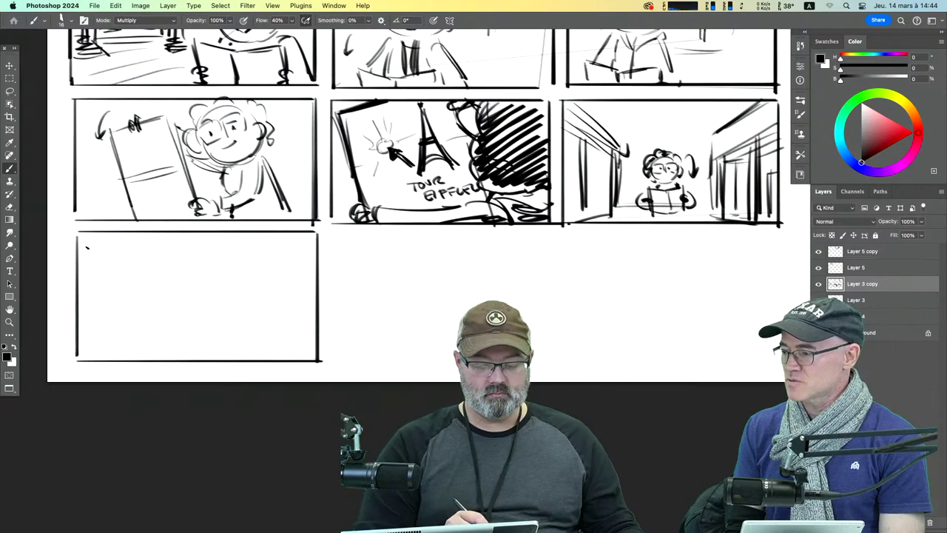
pyautogui.moveTo(83, 246)
pyautogui.mouseDown()
pyautogui.moveTo(151, 269)
pyautogui.moveTo(141, 278)
pyautogui.moveTo(139, 336)
pyautogui.mouseUp()
pyautogui.moveTo(143, 270); pyautogui.dragTo(143, 333)
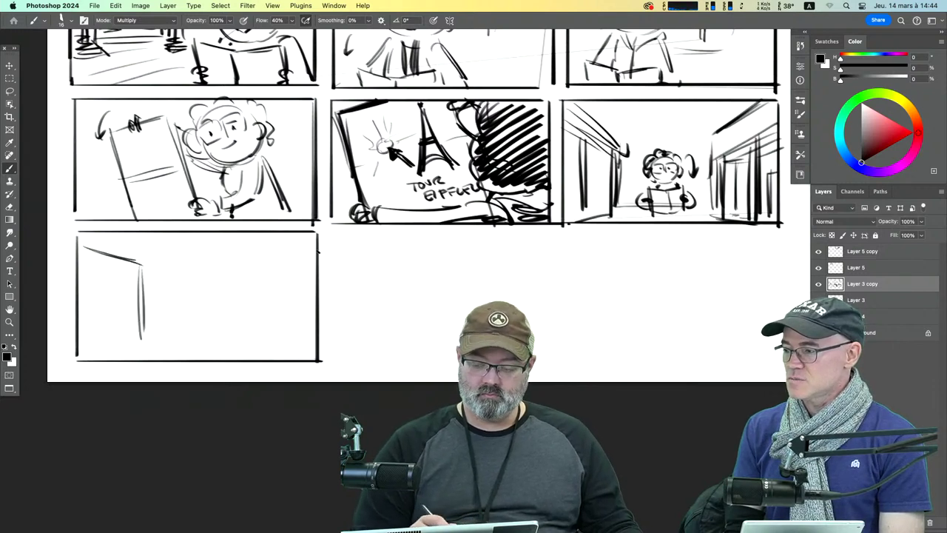
pyautogui.moveTo(311, 249)
pyautogui.mouseDown()
pyautogui.moveTo(247, 272)
pyautogui.moveTo(247, 331)
pyautogui.mouseUp()
pyautogui.moveTo(245, 253); pyautogui.dragTo(245, 334)
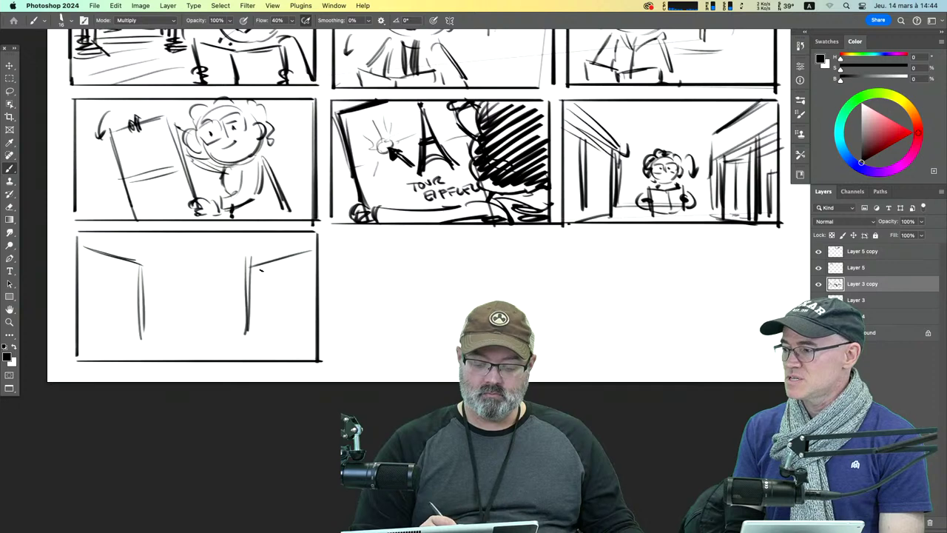
pyautogui.moveTo(312, 247); pyautogui.dragTo(255, 262)
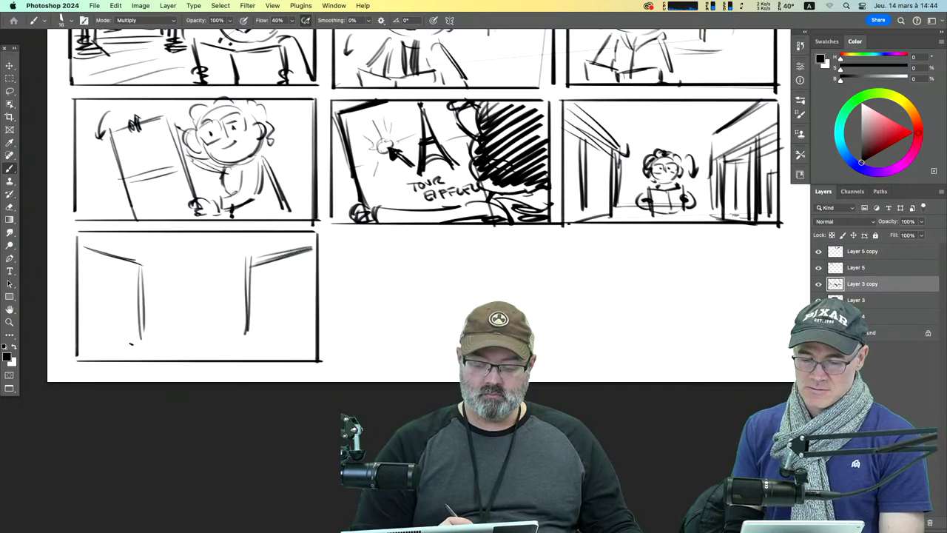
pyautogui.moveTo(140, 341); pyautogui.dragTo(86, 355)
pyautogui.moveTo(304, 348); pyautogui.dragTo(255, 341)
pyautogui.moveTo(304, 350); pyautogui.dragTo(251, 345)
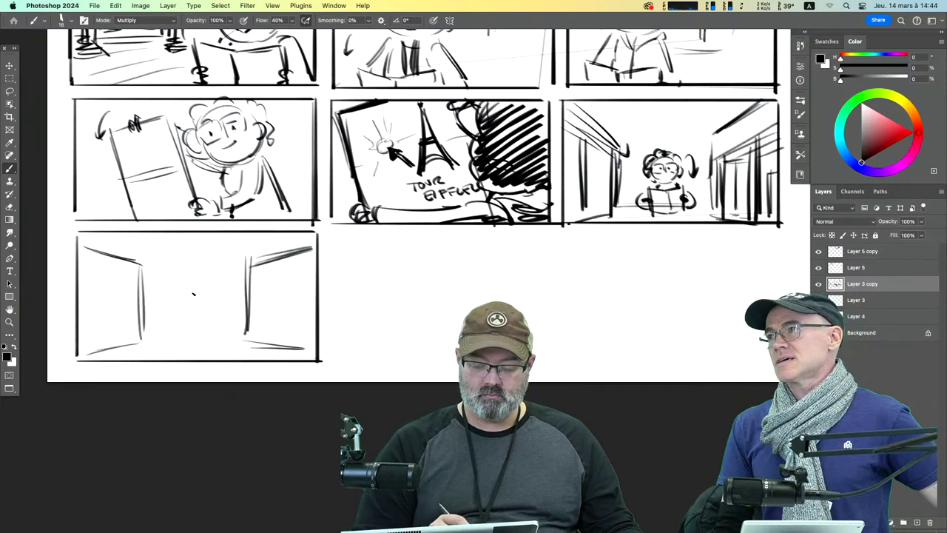
# Step: Draw a small figure in the corridor with a head, eye, shoulders, body and both arms
pyautogui.moveTo(204, 288)
pyautogui.mouseDown()
pyautogui.moveTo(192, 311)
pyautogui.moveTo(199, 294)
pyautogui.moveTo(191, 300)
pyautogui.moveTo(204, 311)
pyautogui.mouseUp()
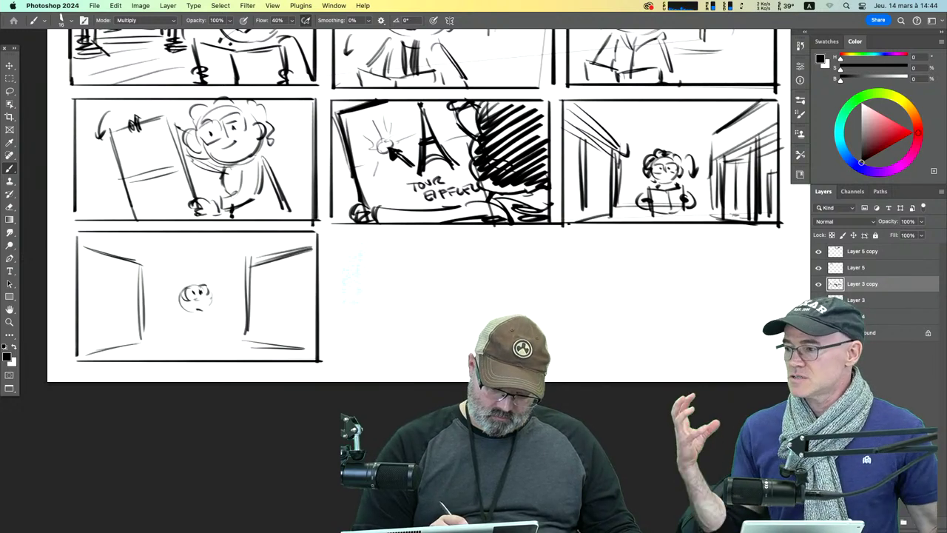
pyautogui.moveTo(200, 288)
pyautogui.mouseDown()
pyautogui.moveTo(203, 296)
pyautogui.moveTo(178, 288)
pyautogui.moveTo(176, 311)
pyautogui.moveTo(217, 301)
pyautogui.mouseUp()
pyautogui.moveTo(174, 295); pyautogui.dragTo(170, 307)
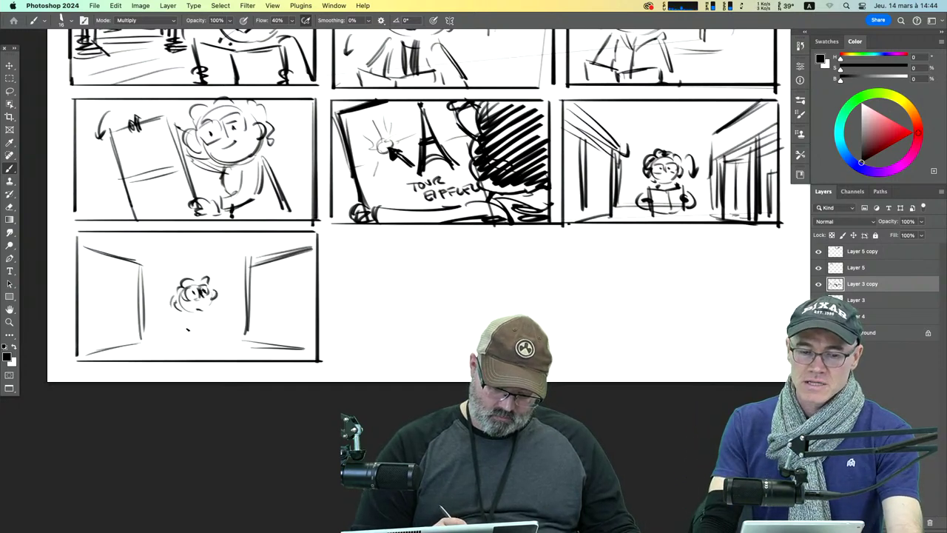
pyautogui.moveTo(199, 326)
pyautogui.mouseDown()
pyautogui.moveTo(217, 330)
pyautogui.moveTo(216, 348)
pyautogui.mouseUp()
pyautogui.moveTo(198, 333)
pyautogui.mouseDown()
pyautogui.moveTo(197, 351)
pyautogui.moveTo(179, 351)
pyautogui.moveTo(223, 340)
pyautogui.mouseUp()
pyautogui.moveTo(182, 317); pyautogui.dragTo(172, 334)
pyautogui.moveTo(170, 331)
pyautogui.mouseDown()
pyautogui.moveTo(177, 346)
pyautogui.moveTo(216, 327)
pyautogui.moveTo(210, 322)
pyautogui.mouseUp()
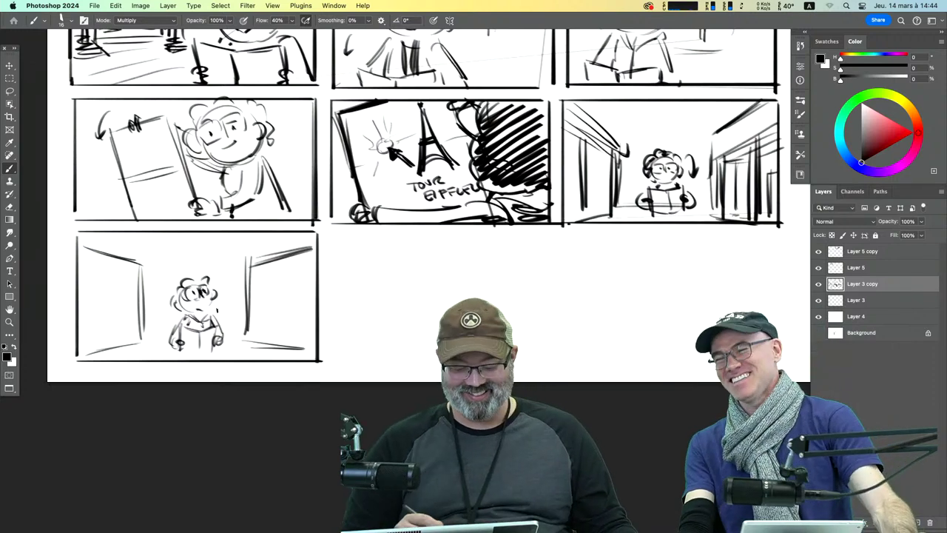
# Step: Brush the left, top, right and bottom edges of a new panel beside the bottom-left panel
pyautogui.moveTo(335, 235); pyautogui.dragTo(337, 355)
pyautogui.moveTo(333, 236)
pyautogui.mouseDown()
pyautogui.moveTo(555, 237)
pyautogui.moveTo(555, 348)
pyautogui.mouseUp()
pyautogui.moveTo(345, 359); pyautogui.dragTo(555, 360)
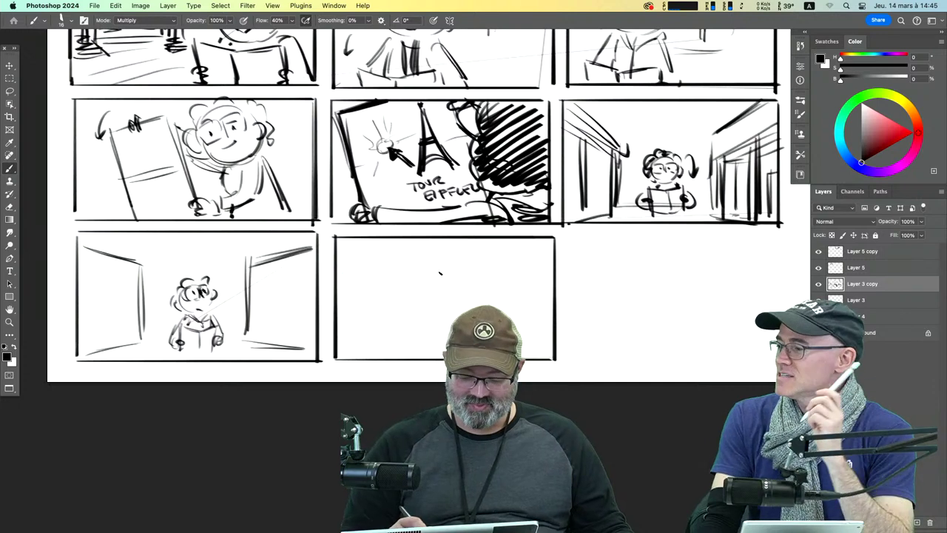
# Step: Sketch a small head circle near the panel's top with a small mark below it
pyautogui.moveTo(440, 275)
pyautogui.mouseDown()
pyautogui.moveTo(420, 289)
pyautogui.moveTo(444, 287)
pyautogui.mouseUp()
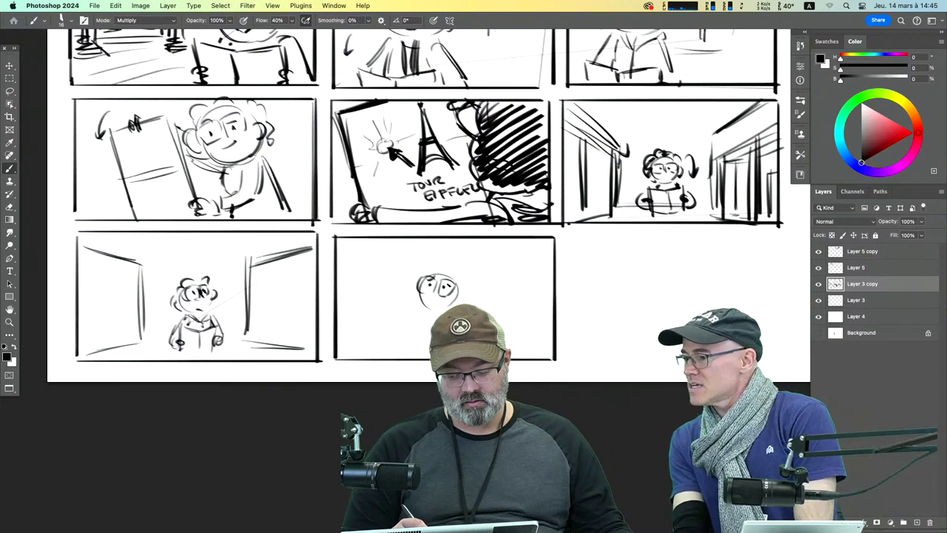
pyautogui.moveTo(434, 316); pyautogui.dragTo(438, 321)
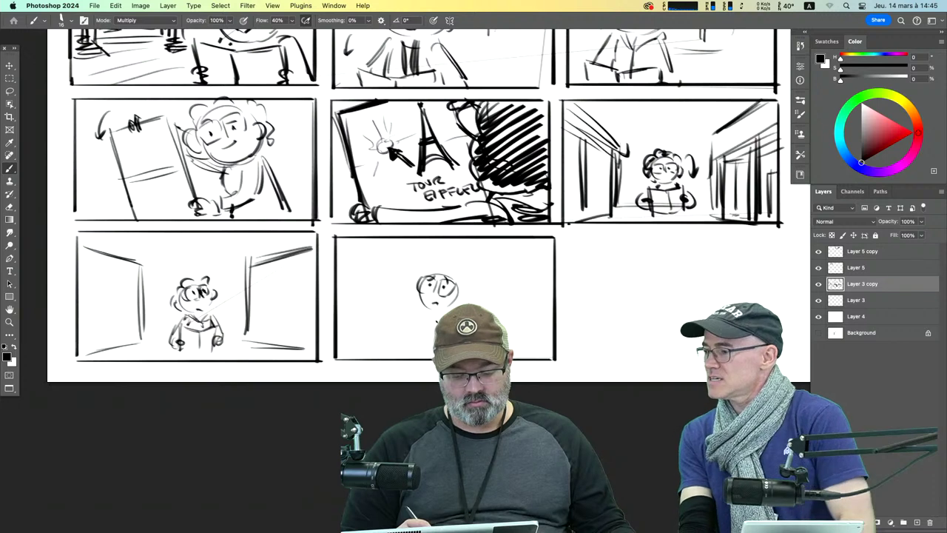
# Step: Brush the left, top, right and bottom borders of a third bottom-row panel
pyautogui.moveTo(565, 238); pyautogui.dragTo(564, 321)
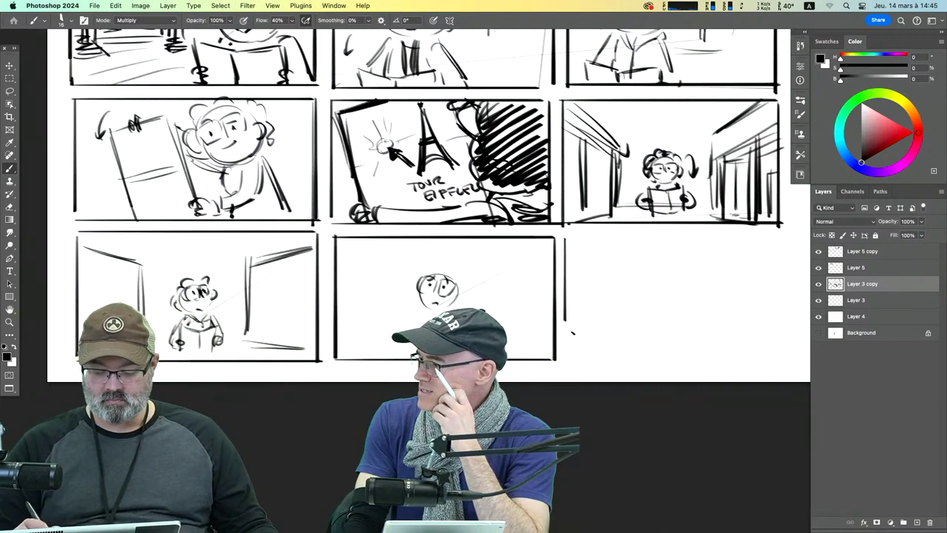
pyautogui.moveTo(566, 238)
pyautogui.mouseDown()
pyautogui.moveTo(771, 245)
pyautogui.moveTo(777, 357)
pyautogui.mouseUp()
pyautogui.moveTo(565, 320)
pyautogui.mouseDown()
pyautogui.moveTo(565, 360)
pyautogui.moveTo(776, 362)
pyautogui.mouseUp()
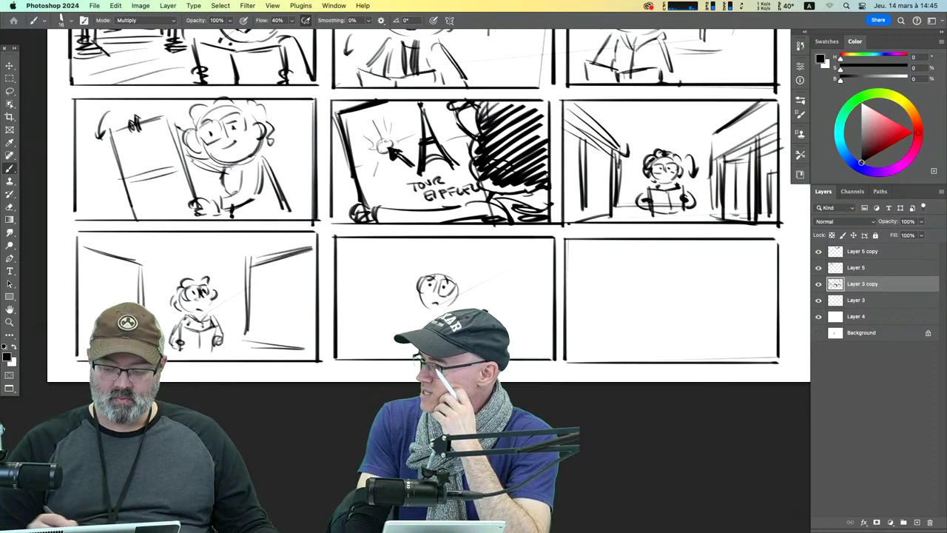
# Step: Add doorway walls, small posts and floor lines to the bottom-left and middle-row right mall panels
pyautogui.moveTo(137, 255); pyautogui.dragTo(140, 325)
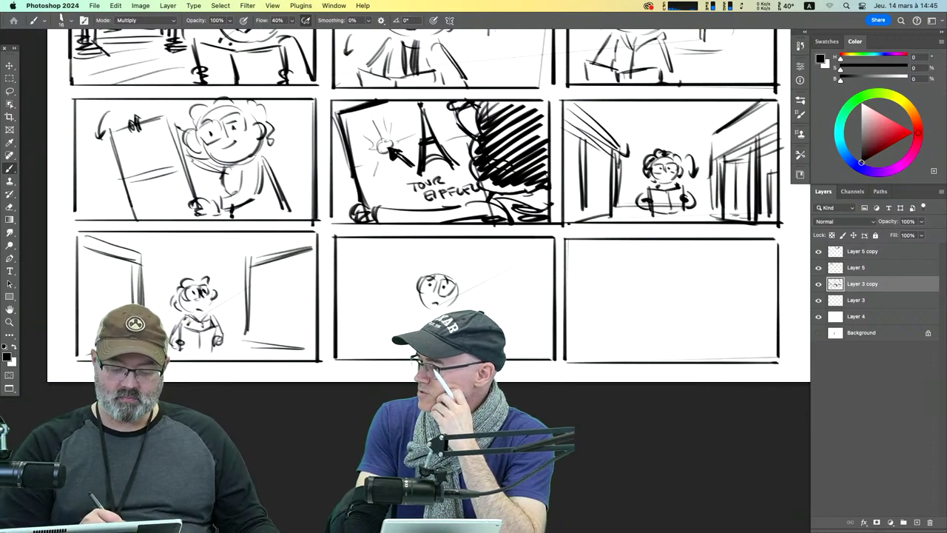
pyautogui.moveTo(256, 269)
pyautogui.mouseDown()
pyautogui.moveTo(257, 328)
pyautogui.moveTo(273, 334)
pyautogui.mouseUp()
pyautogui.moveTo(284, 255); pyautogui.dragTo(283, 339)
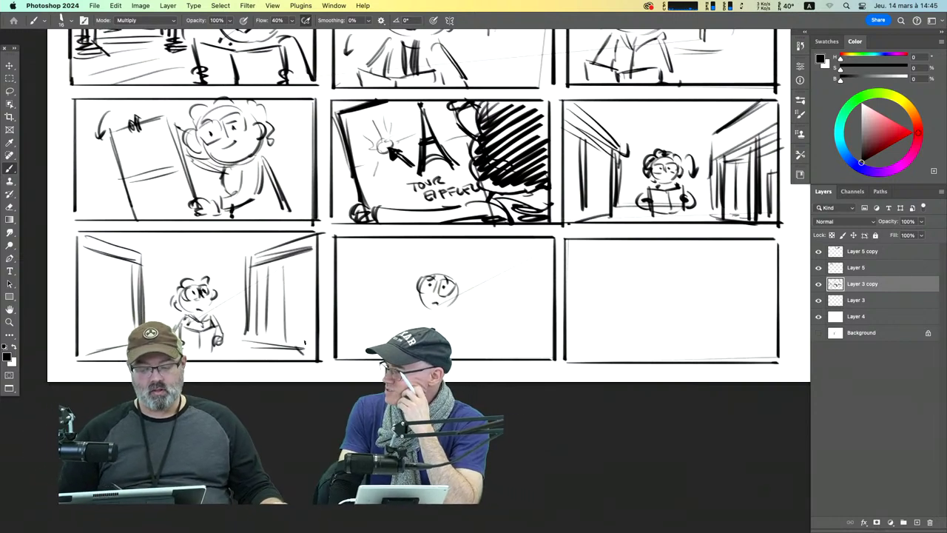
pyautogui.moveTo(584, 103); pyautogui.dragTo(625, 137)
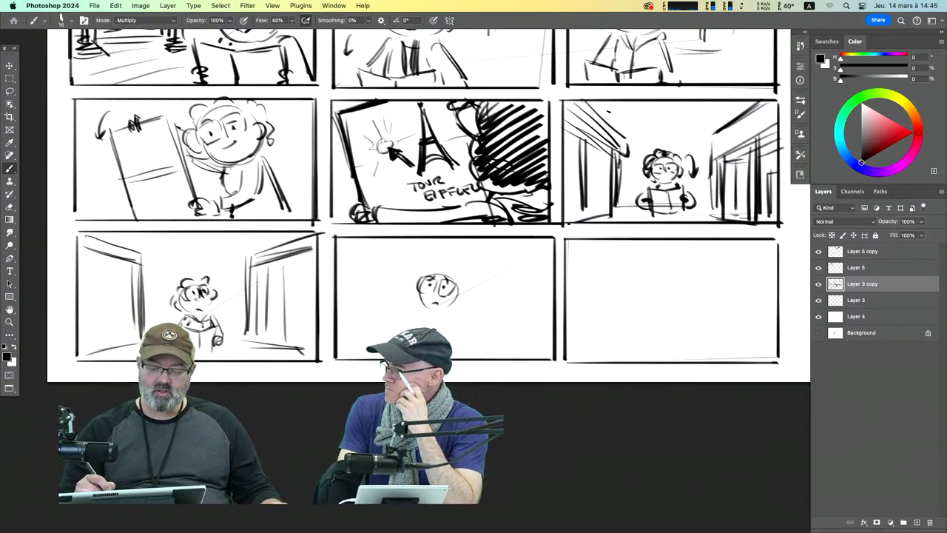
pyautogui.moveTo(607, 106)
pyautogui.mouseDown()
pyautogui.moveTo(614, 131)
pyautogui.moveTo(613, 111)
pyautogui.mouseUp()
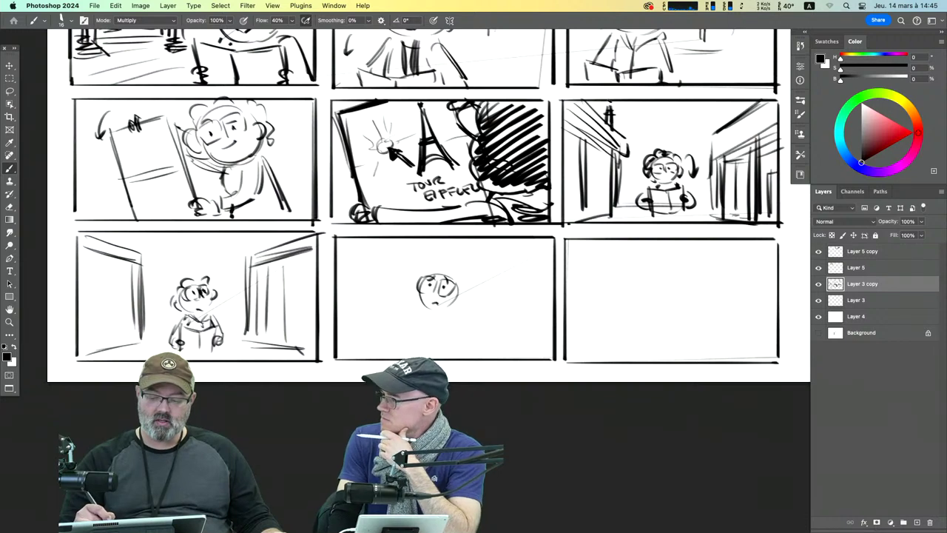
pyautogui.moveTo(130, 237); pyautogui.dragTo(138, 256)
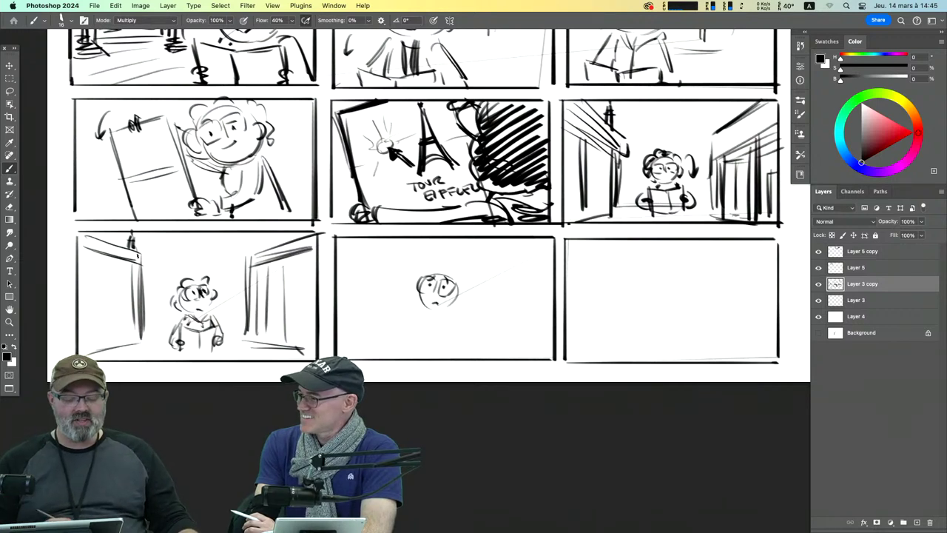
pyautogui.moveTo(145, 330)
pyautogui.mouseDown()
pyautogui.moveTo(247, 321)
pyautogui.moveTo(169, 322)
pyautogui.mouseUp()
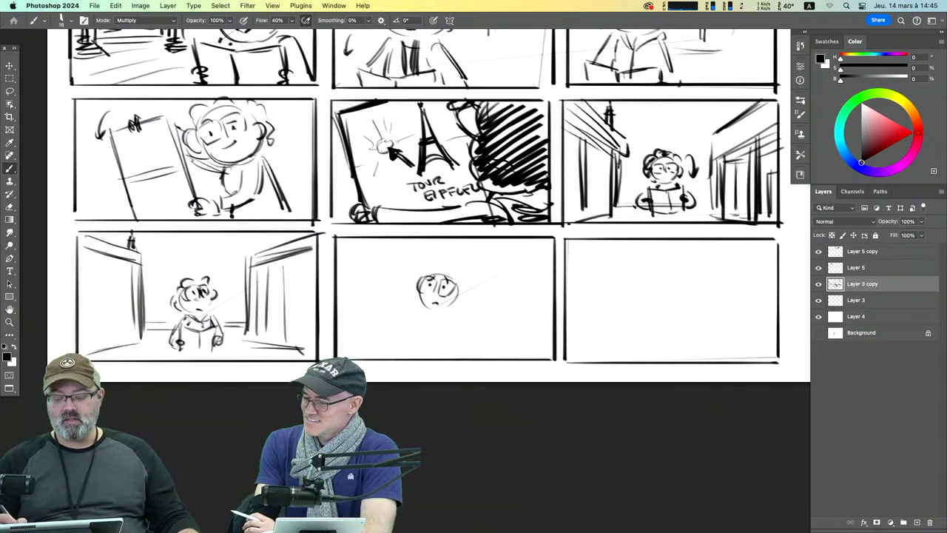
pyautogui.moveTo(700, 197); pyautogui.dragTo(704, 205)
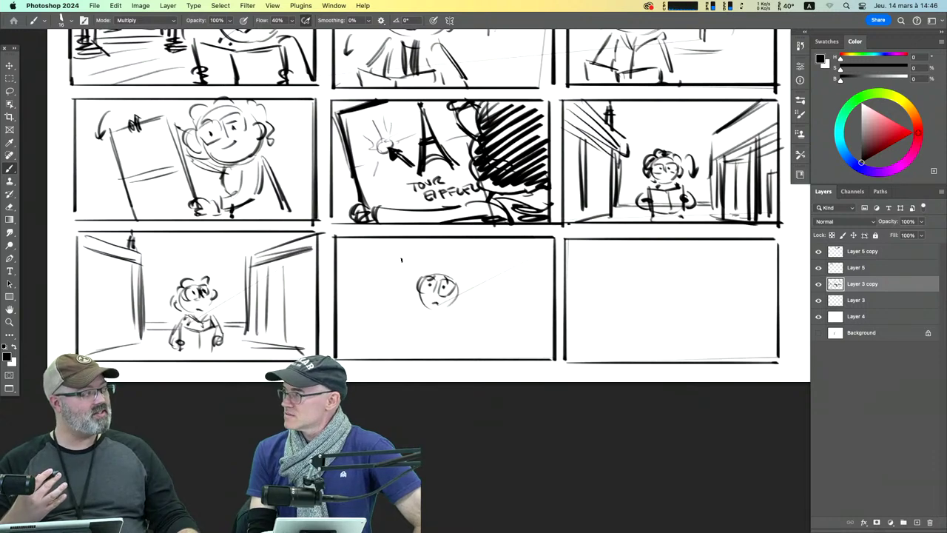
# Step: Draw the left and right walls and the character's body in the bottom-middle panel
pyautogui.moveTo(385, 254); pyautogui.dragTo(336, 240)
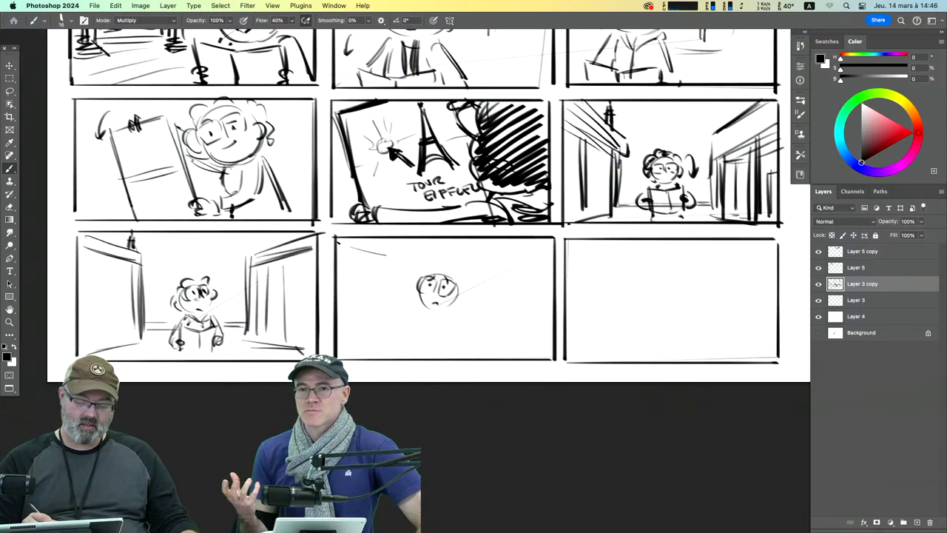
pyautogui.moveTo(390, 255); pyautogui.dragTo(390, 324)
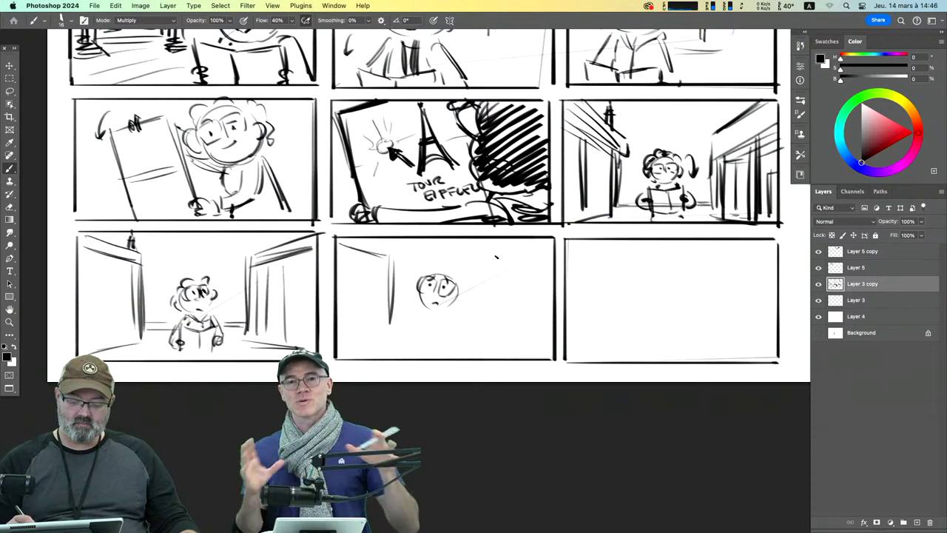
pyautogui.moveTo(496, 257)
pyautogui.mouseDown()
pyautogui.moveTo(553, 247)
pyautogui.moveTo(493, 287)
pyautogui.moveTo(493, 322)
pyautogui.mouseUp()
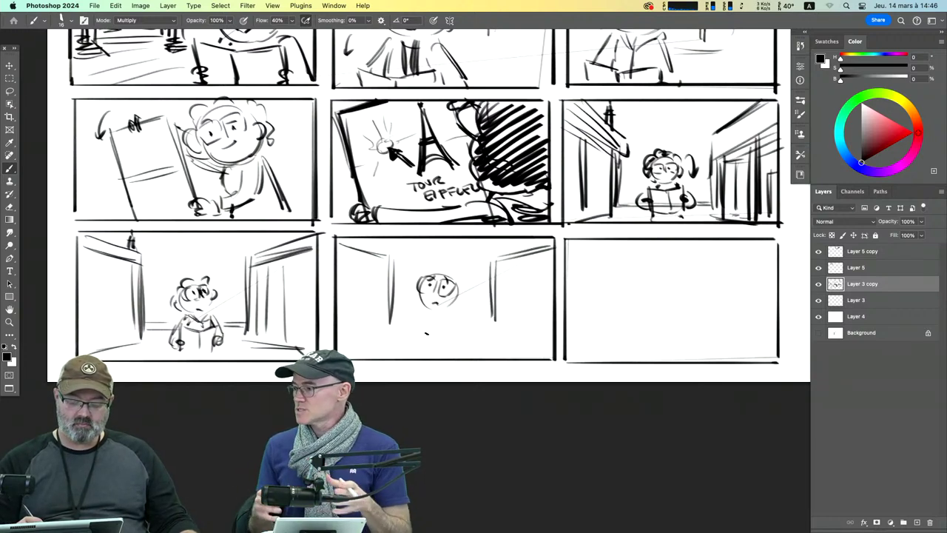
pyautogui.moveTo(451, 316); pyautogui.dragTo(466, 326)
pyautogui.moveTo(444, 325); pyautogui.dragTo(469, 337)
pyautogui.moveTo(468, 333); pyautogui.dragTo(447, 345)
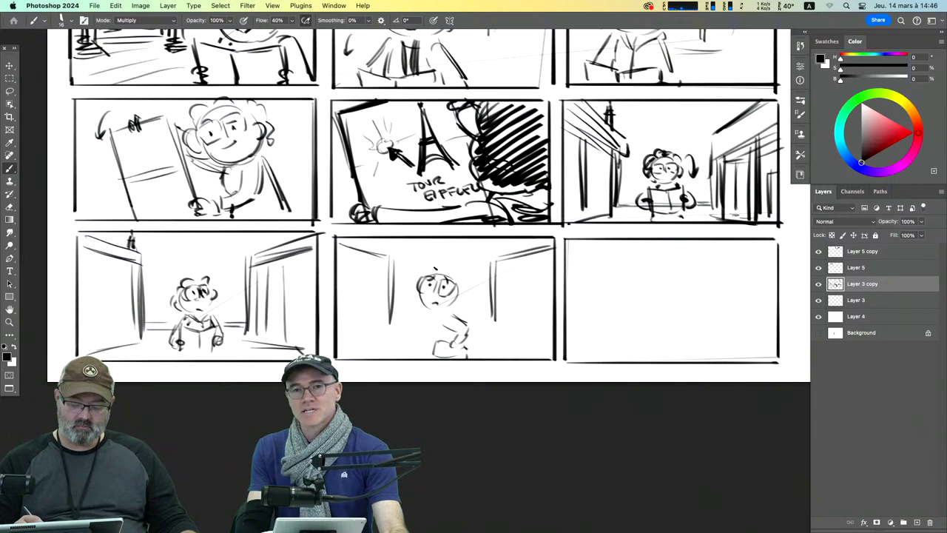
# Step: Add curly hair, a hand raised to the chin, and a floor line to the character
pyautogui.moveTo(435, 268); pyautogui.dragTo(413, 289)
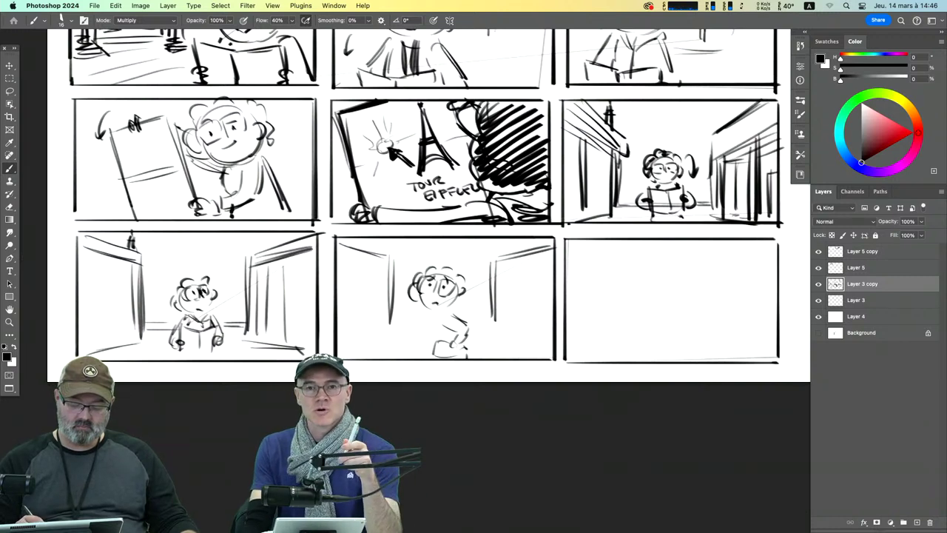
pyautogui.moveTo(426, 316)
pyautogui.mouseDown()
pyautogui.moveTo(422, 351)
pyautogui.moveTo(448, 310)
pyautogui.moveTo(434, 310)
pyautogui.moveTo(416, 340)
pyautogui.mouseUp()
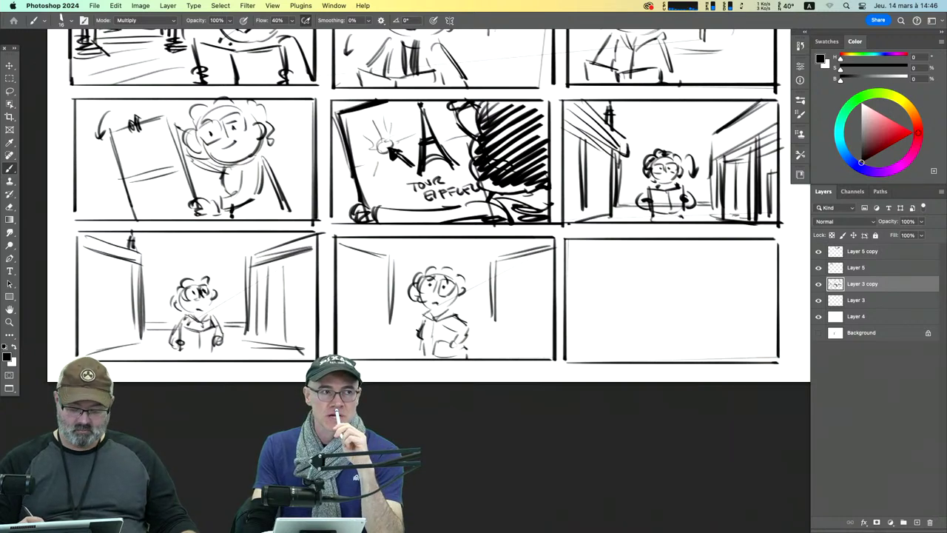
pyautogui.moveTo(428, 305); pyautogui.dragTo(404, 343)
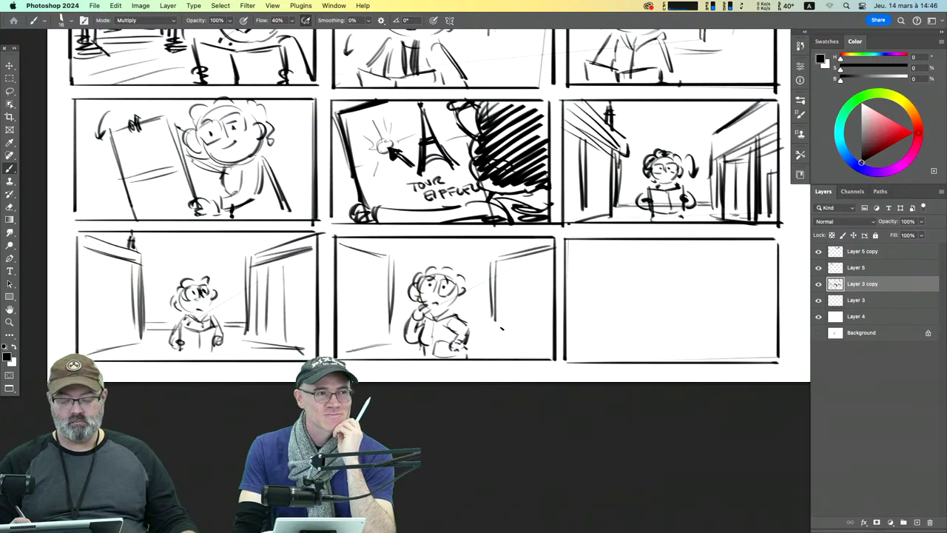
pyautogui.moveTo(497, 342); pyautogui.dragTo(548, 352)
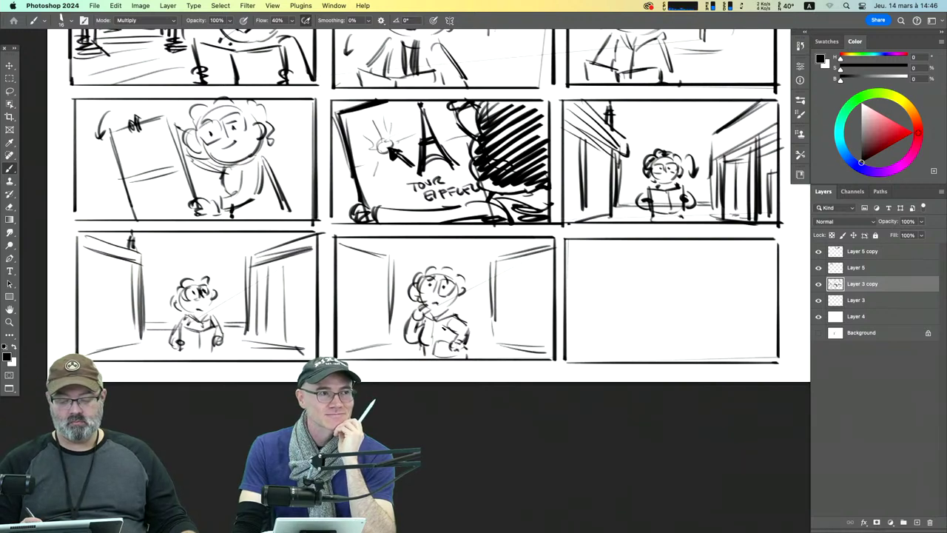
pyautogui.moveTo(475, 330); pyautogui.dragTo(493, 325)
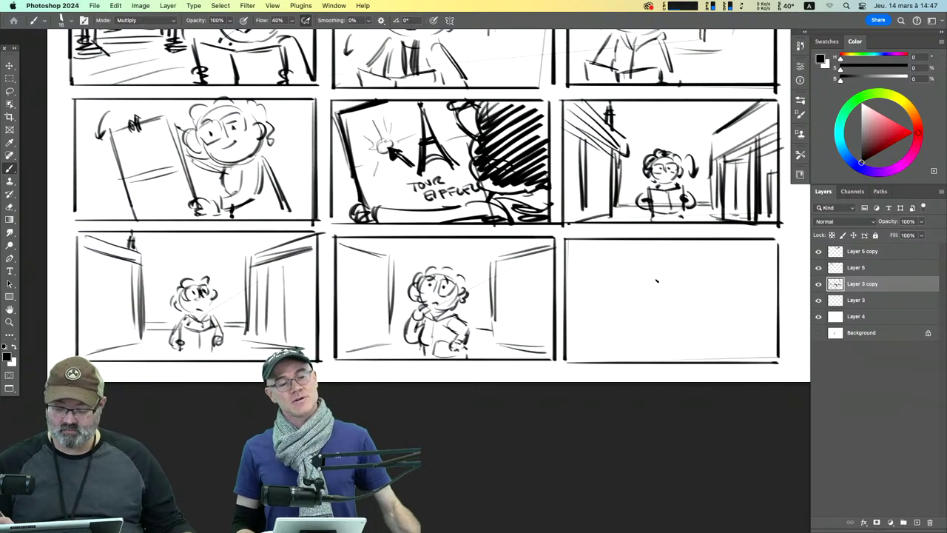
# Step: Start a head circle in the bottom-right panel and add squiggle marks above the middle character
pyautogui.moveTo(651, 283)
pyautogui.mouseDown()
pyautogui.moveTo(630, 284)
pyautogui.moveTo(645, 313)
pyautogui.mouseUp()
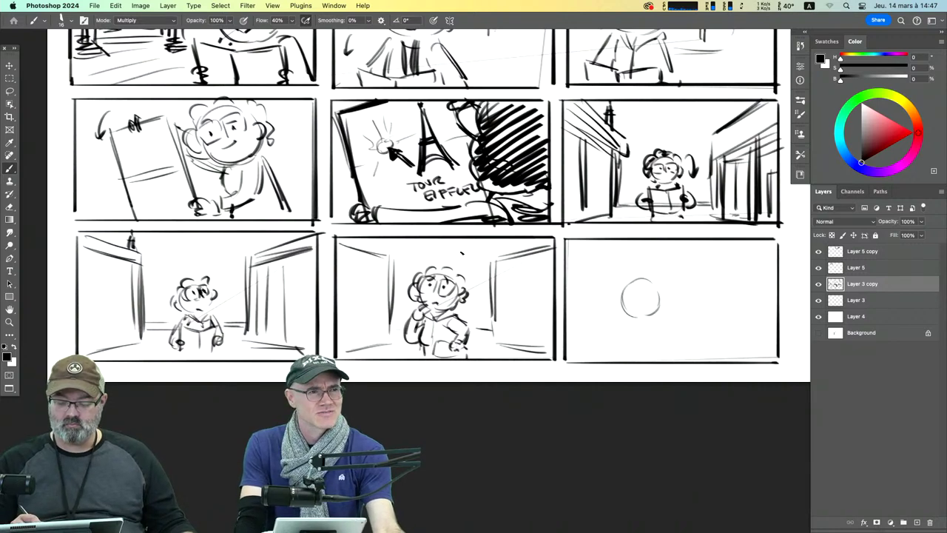
pyautogui.moveTo(454, 250); pyautogui.dragTo(486, 257)
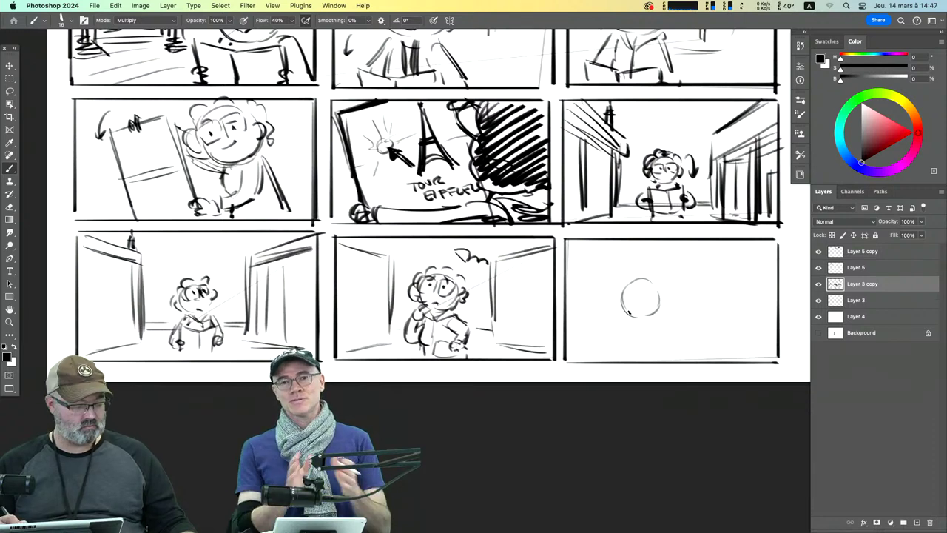
pyautogui.press('super+z')
pyautogui.press('super+z')
pyautogui.press('super+z')
pyautogui.press('super+z')
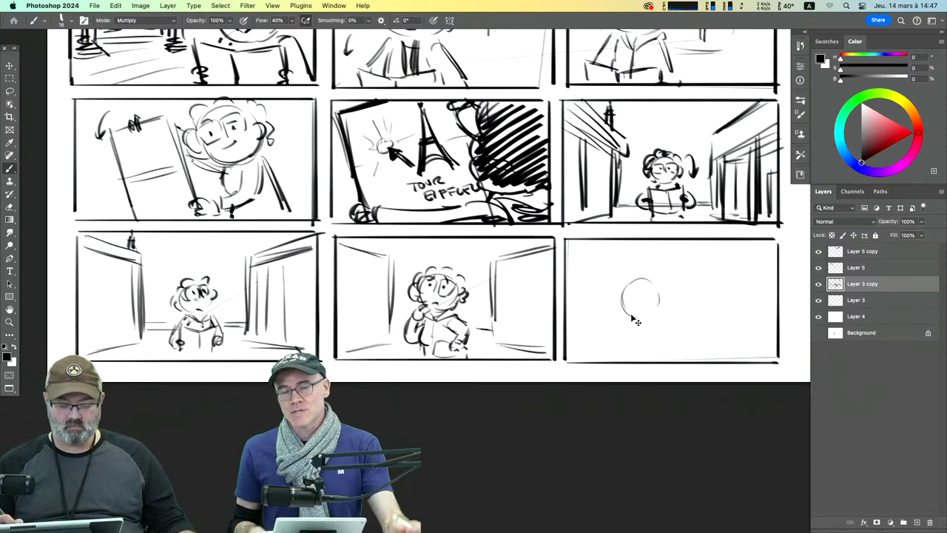
pyautogui.press('super+shift+z')
pyautogui.press('super+shift+z')
pyautogui.press('super+shift+z')
pyautogui.press('super+shift+z')
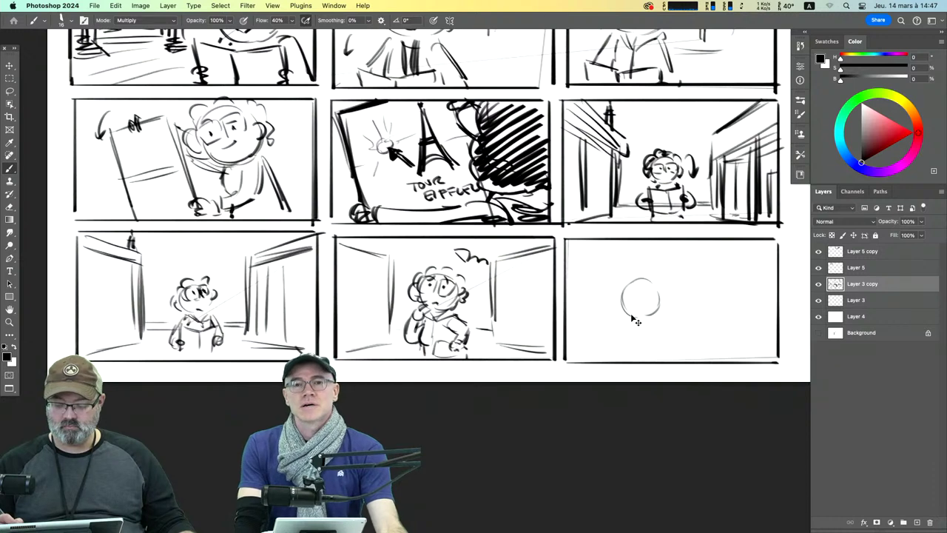
# Step: Erase part of the circle and redraw the head with a hairline and wide eyes
pyautogui.moveTo(641, 275)
pyautogui.mouseDown()
pyautogui.moveTo(624, 293)
pyautogui.moveTo(642, 279)
pyautogui.moveTo(632, 299)
pyautogui.moveTo(667, 290)
pyautogui.moveTo(651, 318)
pyautogui.mouseUp()
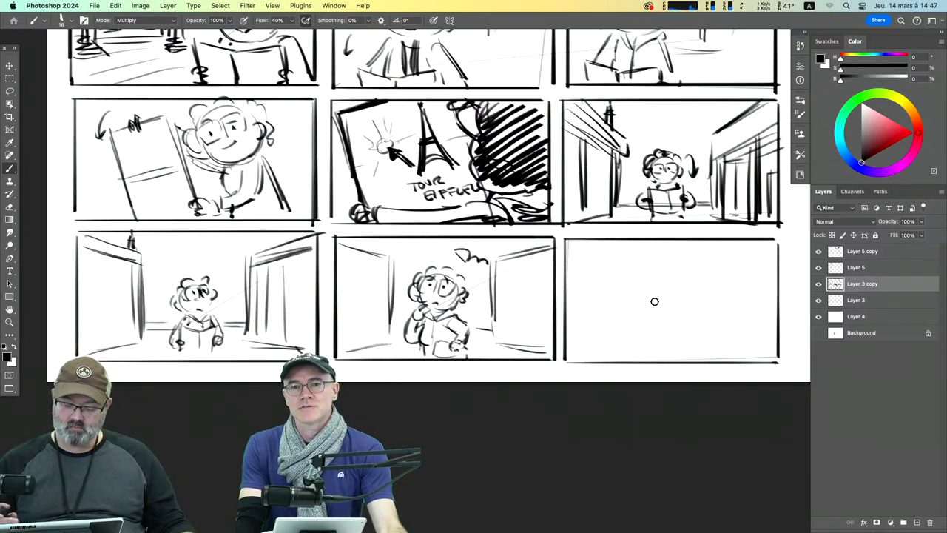
pyautogui.moveTo(611, 270)
pyautogui.mouseDown()
pyautogui.moveTo(586, 295)
pyautogui.moveTo(592, 317)
pyautogui.moveTo(642, 295)
pyautogui.moveTo(591, 311)
pyautogui.mouseUp()
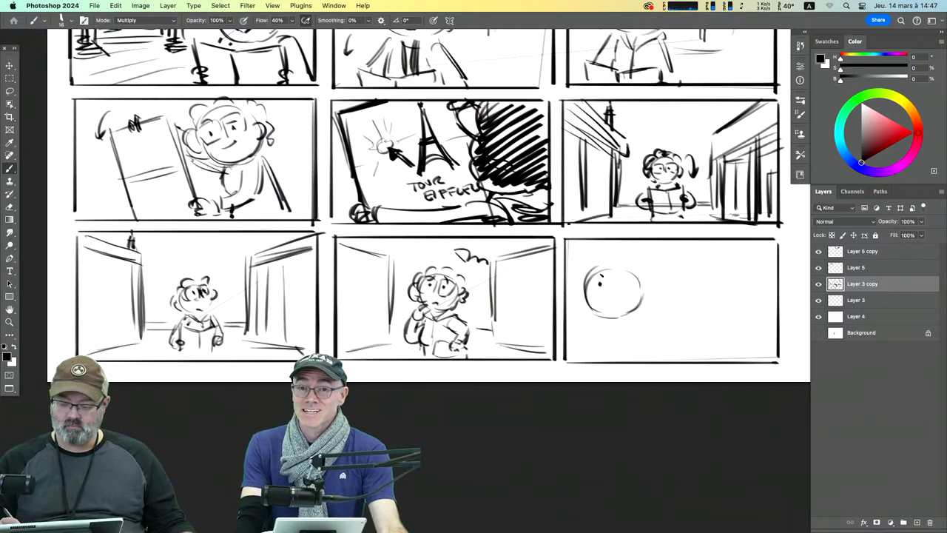
pyautogui.moveTo(586, 279)
pyautogui.mouseDown()
pyautogui.moveTo(611, 271)
pyautogui.moveTo(612, 289)
pyautogui.mouseUp()
pyautogui.moveTo(611, 281); pyautogui.dragTo(635, 275)
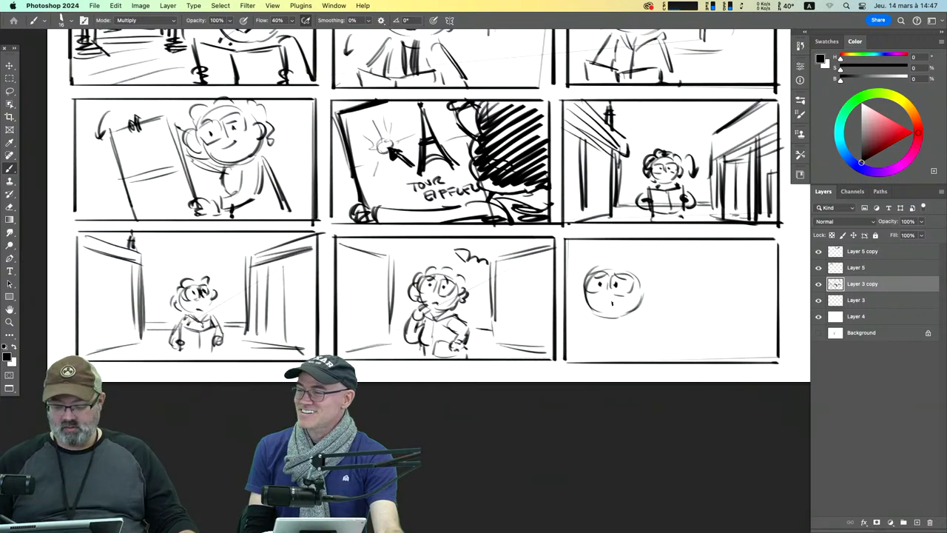
# Step: Give the last panel's character a nose, curly hair, neck and body outlines
pyautogui.moveTo(608, 293); pyautogui.dragTo(610, 297)
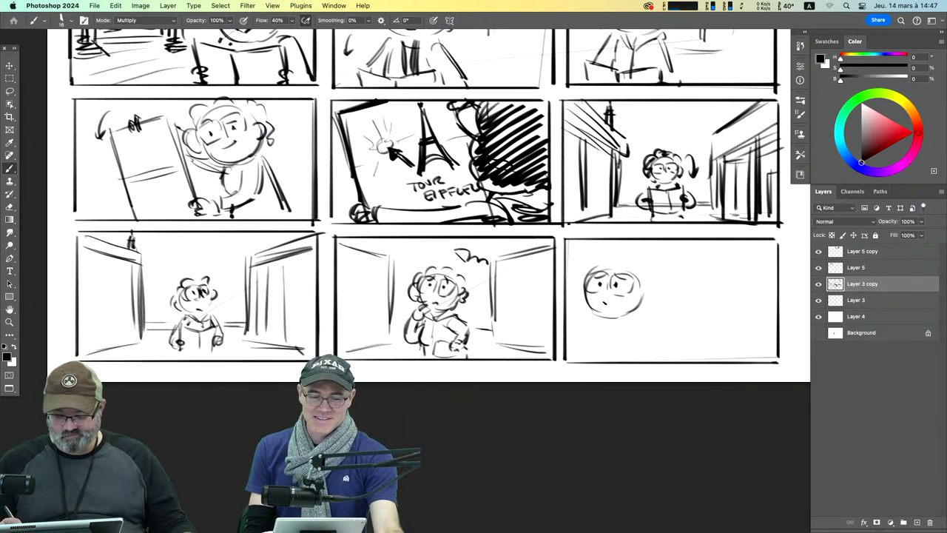
pyautogui.moveTo(584, 261); pyautogui.dragTo(603, 255)
pyautogui.moveTo(584, 270); pyautogui.dragTo(575, 296)
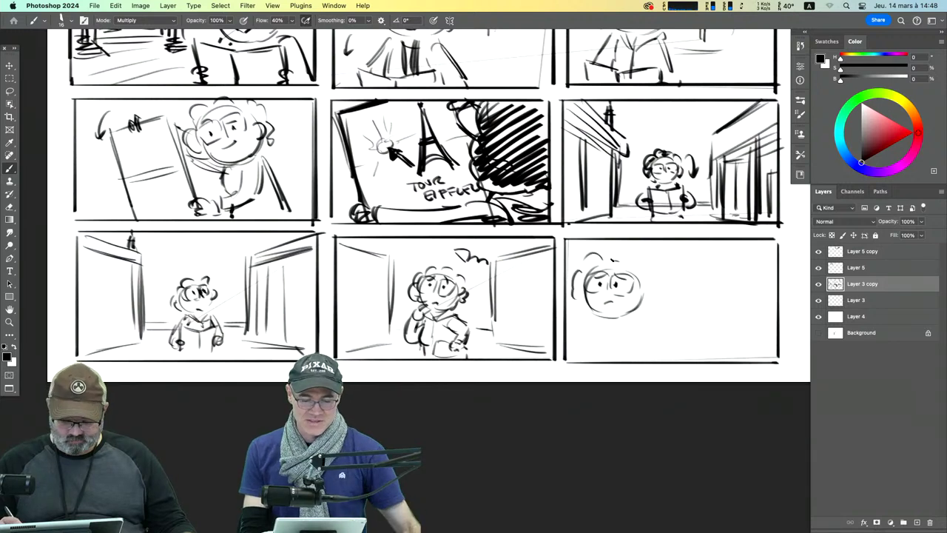
pyautogui.moveTo(611, 259); pyautogui.dragTo(641, 267)
pyautogui.moveTo(636, 268)
pyautogui.mouseDown()
pyautogui.moveTo(648, 293)
pyautogui.moveTo(647, 347)
pyautogui.mouseUp()
pyautogui.moveTo(641, 254); pyautogui.dragTo(685, 270)
pyautogui.moveTo(632, 324)
pyautogui.mouseDown()
pyautogui.moveTo(635, 361)
pyautogui.moveTo(618, 362)
pyautogui.mouseUp()
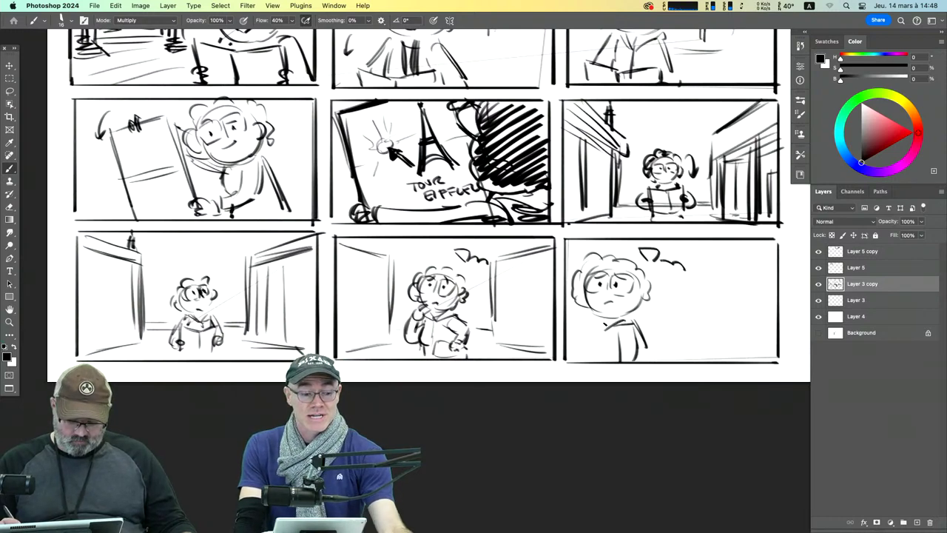
pyautogui.moveTo(632, 316); pyautogui.dragTo(638, 331)
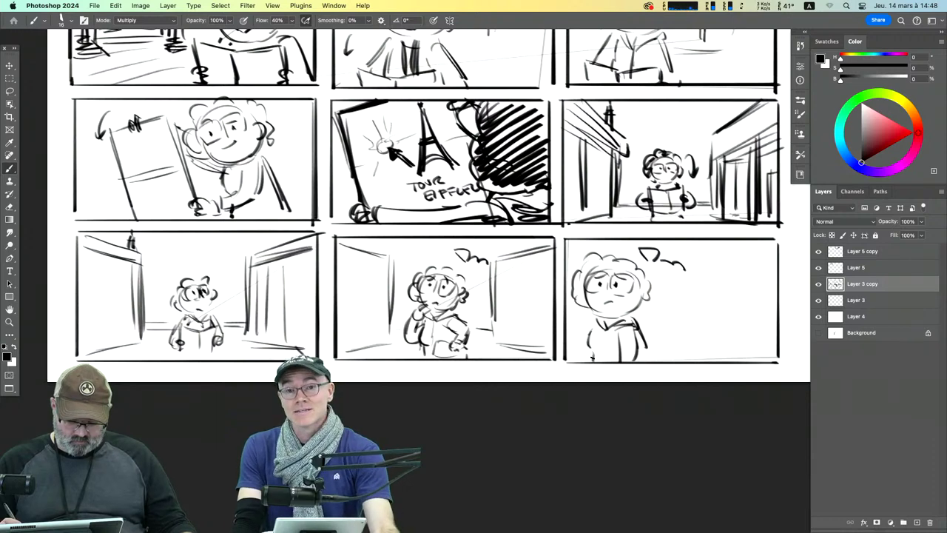
pyautogui.moveTo(582, 325); pyautogui.dragTo(590, 361)
pyautogui.moveTo(644, 348); pyautogui.dragTo(648, 361)
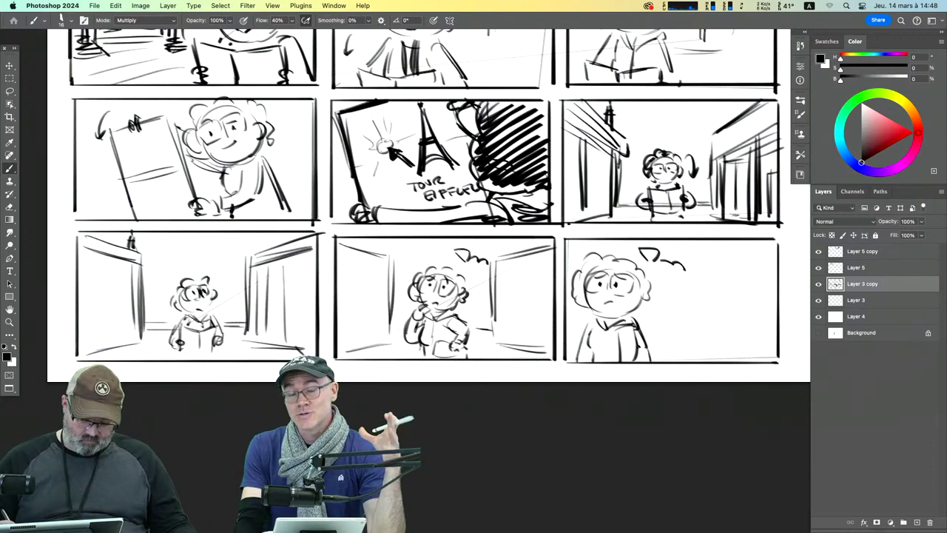
# Step: Sketch the last panel's ceiling, storefront wall verticals and floor lines
pyautogui.moveTo(734, 263); pyautogui.dragTo(775, 249)
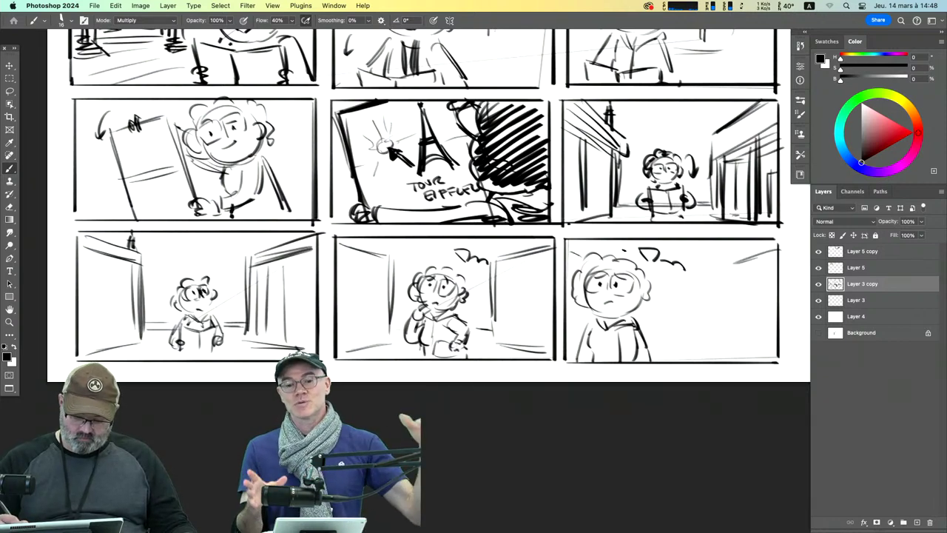
pyautogui.moveTo(623, 258)
pyautogui.mouseDown()
pyautogui.moveTo(626, 242)
pyautogui.moveTo(630, 259)
pyautogui.mouseUp()
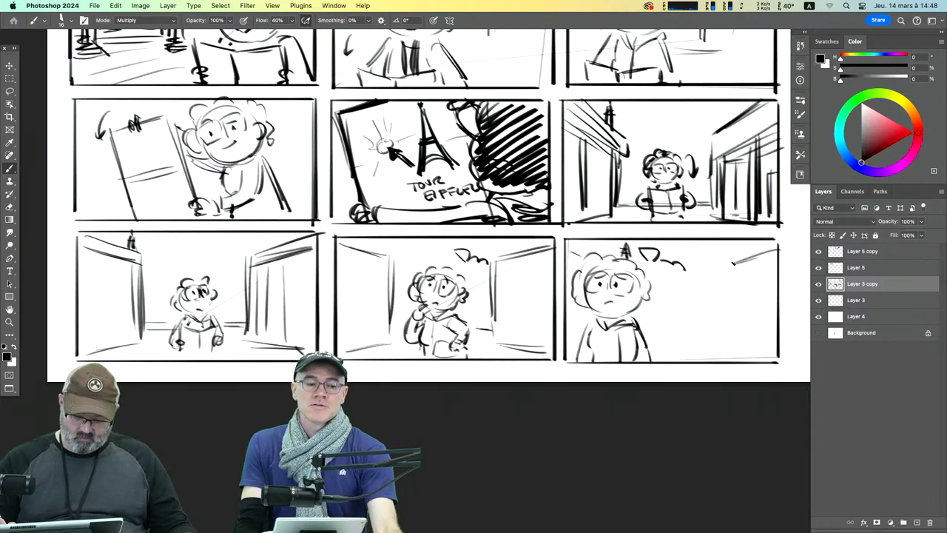
pyautogui.moveTo(725, 264)
pyautogui.mouseDown()
pyautogui.moveTo(719, 340)
pyautogui.moveTo(777, 358)
pyautogui.mouseUp()
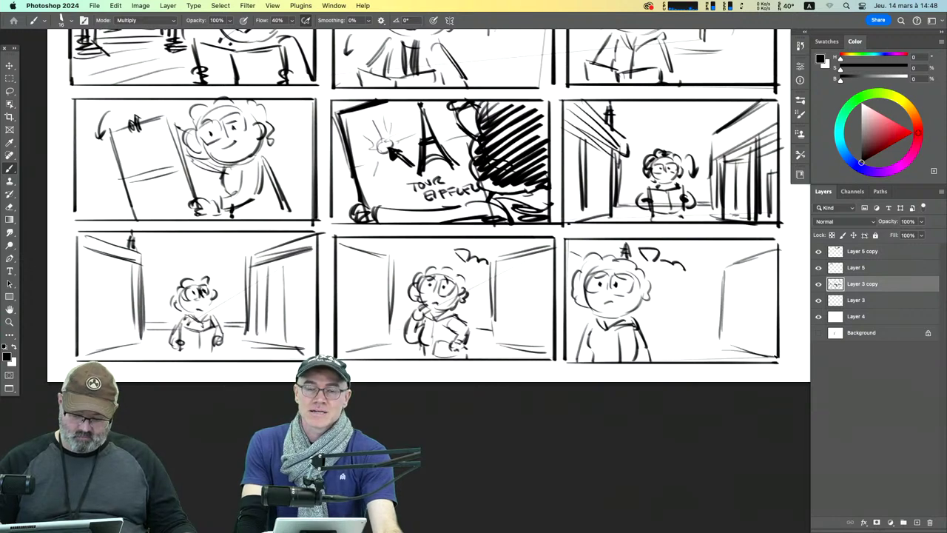
pyautogui.moveTo(655, 336); pyautogui.dragTo(712, 333)
pyautogui.moveTo(722, 271)
pyautogui.mouseDown()
pyautogui.moveTo(720, 343)
pyautogui.moveTo(770, 245)
pyautogui.moveTo(726, 329)
pyautogui.moveTo(728, 346)
pyautogui.mouseUp()
pyautogui.moveTo(761, 279)
pyautogui.mouseDown()
pyautogui.moveTo(760, 349)
pyautogui.moveTo(752, 344)
pyautogui.mouseUp()
pyautogui.moveTo(720, 281)
pyautogui.mouseDown()
pyautogui.moveTo(762, 269)
pyautogui.moveTo(731, 283)
pyautogui.mouseUp()
pyautogui.moveTo(772, 273)
pyautogui.mouseDown()
pyautogui.moveTo(749, 280)
pyautogui.moveTo(767, 338)
pyautogui.mouseUp()
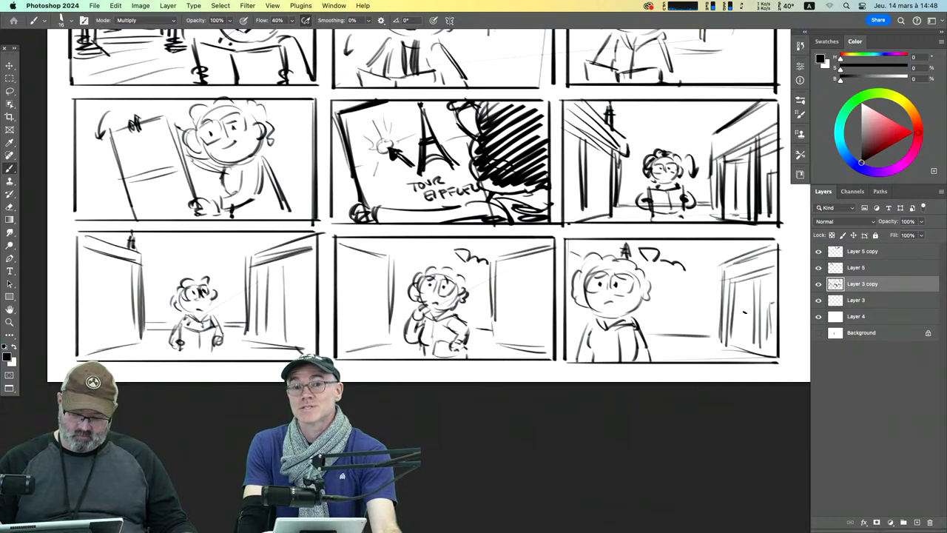
pyautogui.moveTo(749, 287)
pyautogui.mouseDown()
pyautogui.moveTo(741, 333)
pyautogui.moveTo(753, 319)
pyautogui.moveTo(742, 341)
pyautogui.moveTo(719, 332)
pyautogui.mouseUp()
pyautogui.moveTo(567, 255); pyautogui.dragTo(580, 260)
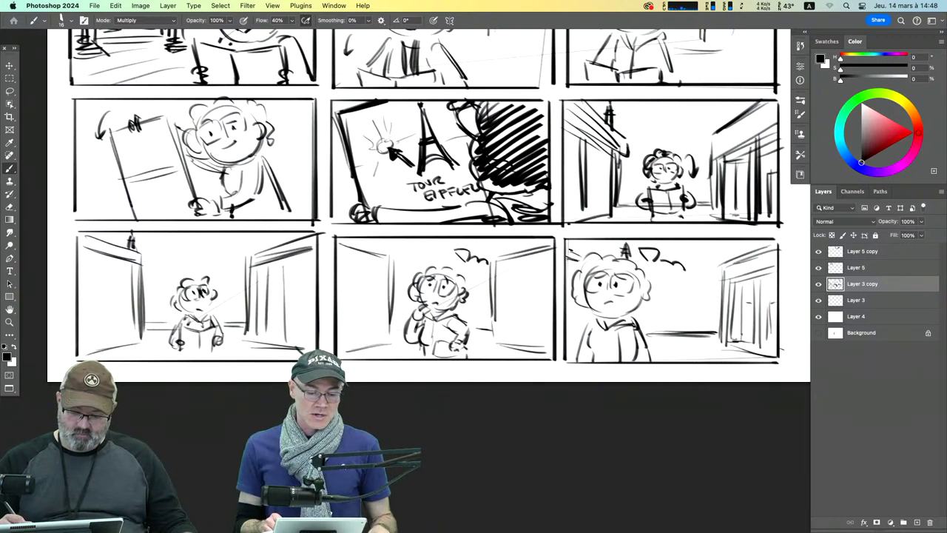
# Step: Add left and right wall lines to the bottom-middle panel, plus a wall line at far left
pyautogui.moveTo(339, 252)
pyautogui.mouseDown()
pyautogui.moveTo(386, 266)
pyautogui.moveTo(395, 298)
pyautogui.mouseUp()
pyautogui.moveTo(384, 264); pyautogui.dragTo(381, 322)
pyautogui.moveTo(383, 286); pyautogui.dragTo(380, 338)
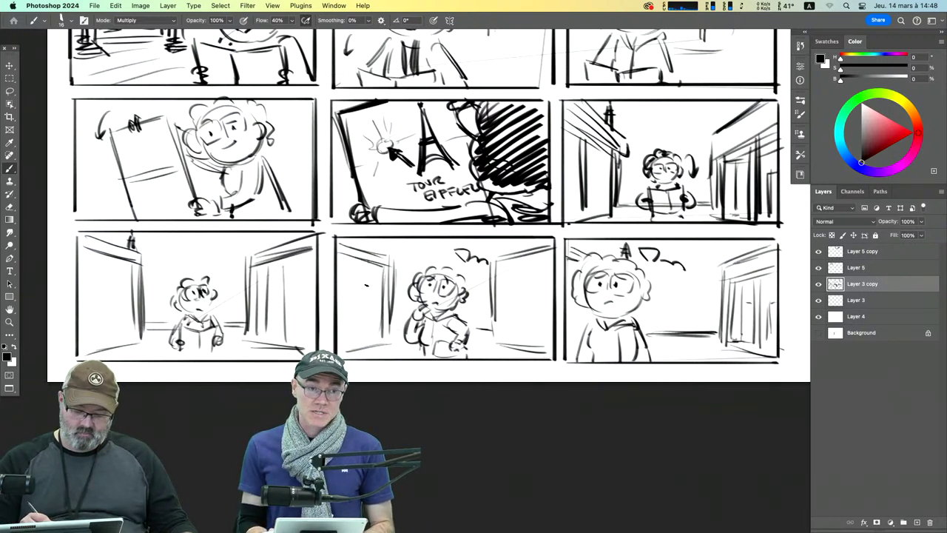
pyautogui.moveTo(368, 264); pyautogui.dragTo(365, 331)
pyautogui.moveTo(363, 258)
pyautogui.mouseDown()
pyautogui.moveTo(360, 331)
pyautogui.moveTo(337, 307)
pyautogui.mouseUp()
pyautogui.moveTo(506, 269); pyautogui.dragTo(504, 309)
pyautogui.moveTo(503, 271); pyautogui.dragTo(499, 336)
pyautogui.moveTo(549, 258)
pyautogui.mouseDown()
pyautogui.moveTo(507, 272)
pyautogui.moveTo(528, 294)
pyautogui.moveTo(527, 347)
pyautogui.mouseUp()
pyautogui.moveTo(537, 269); pyautogui.dragTo(535, 343)
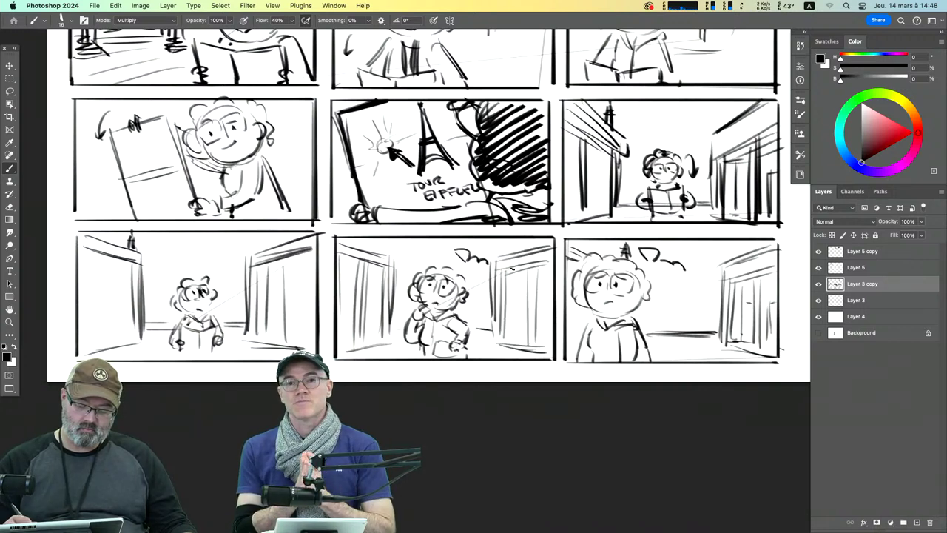
pyautogui.moveTo(511, 270)
pyautogui.mouseDown()
pyautogui.moveTo(509, 334)
pyautogui.moveTo(562, 341)
pyautogui.mouseUp()
pyautogui.moveTo(109, 259); pyautogui.dragTo(107, 320)
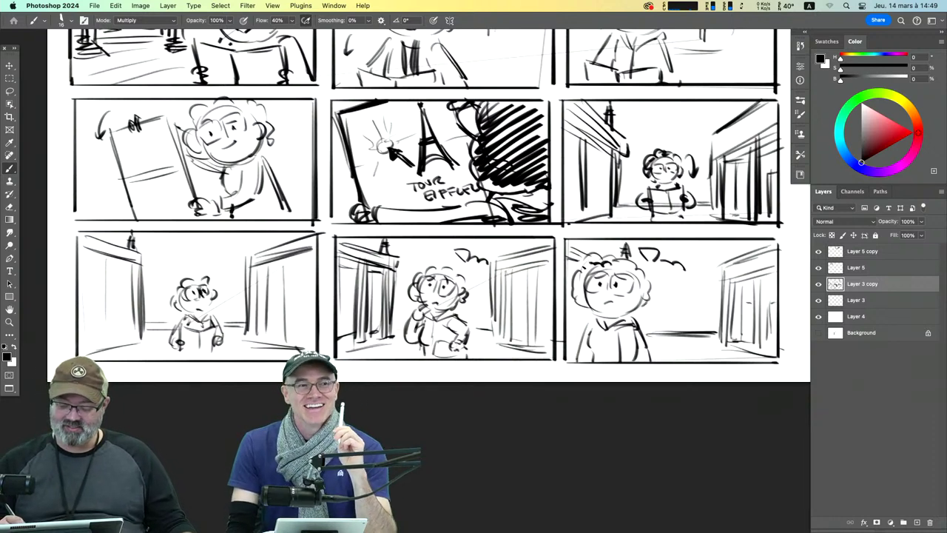
# Step: Paint dark, filled-in hair on the last panel's character
pyautogui.moveTo(592, 263)
pyautogui.mouseDown()
pyautogui.moveTo(578, 302)
pyautogui.moveTo(593, 271)
pyautogui.moveTo(627, 262)
pyautogui.moveTo(644, 280)
pyautogui.moveTo(644, 302)
pyautogui.mouseUp()
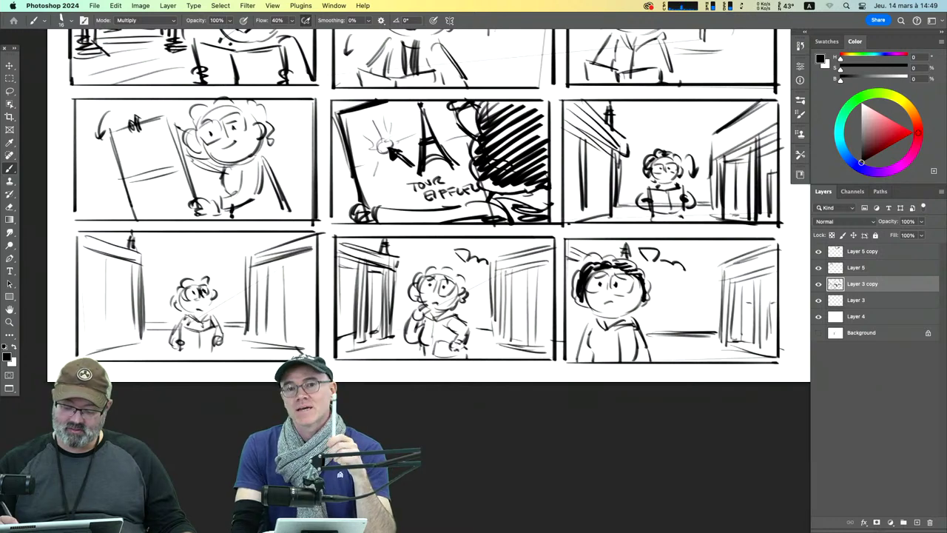
pyautogui.moveTo(622, 268); pyautogui.dragTo(639, 275)
pyautogui.moveTo(604, 263)
pyautogui.mouseDown()
pyautogui.moveTo(642, 270)
pyautogui.moveTo(653, 298)
pyautogui.mouseUp()
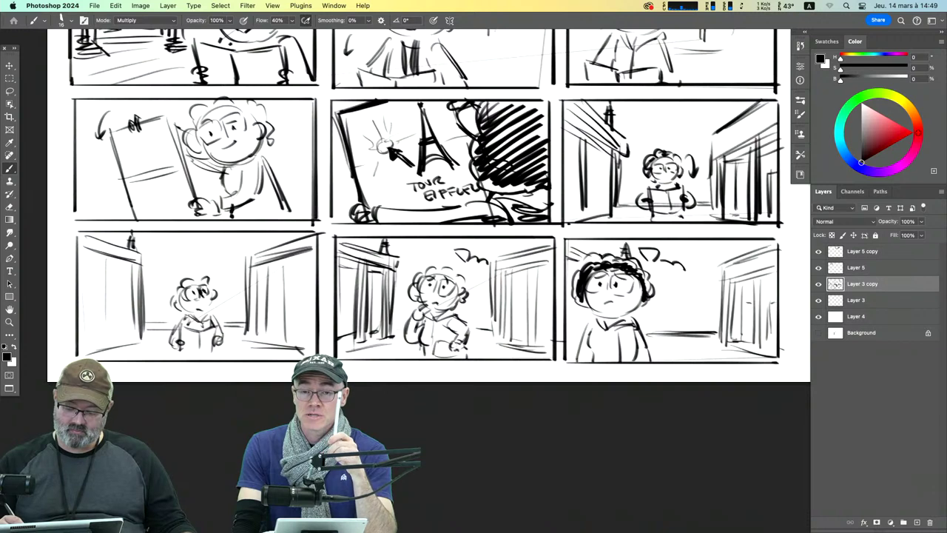
pyautogui.moveTo(595, 252); pyautogui.dragTo(603, 256)
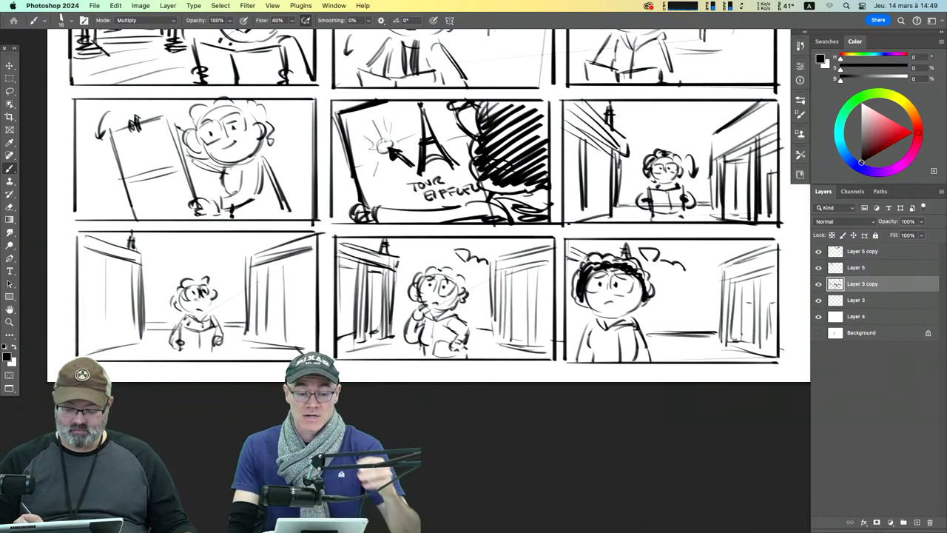
pyautogui.moveTo(434, 270); pyautogui.dragTo(466, 293)
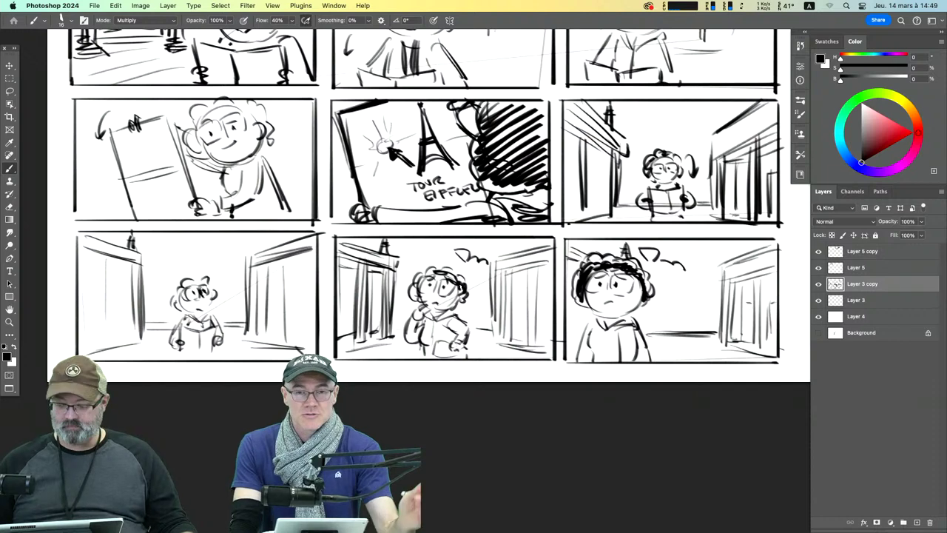
# Step: Merge Layer 5 copy through Layer 3 copy, hide the result, and add a new empty layer
pyautogui.click(884, 255)
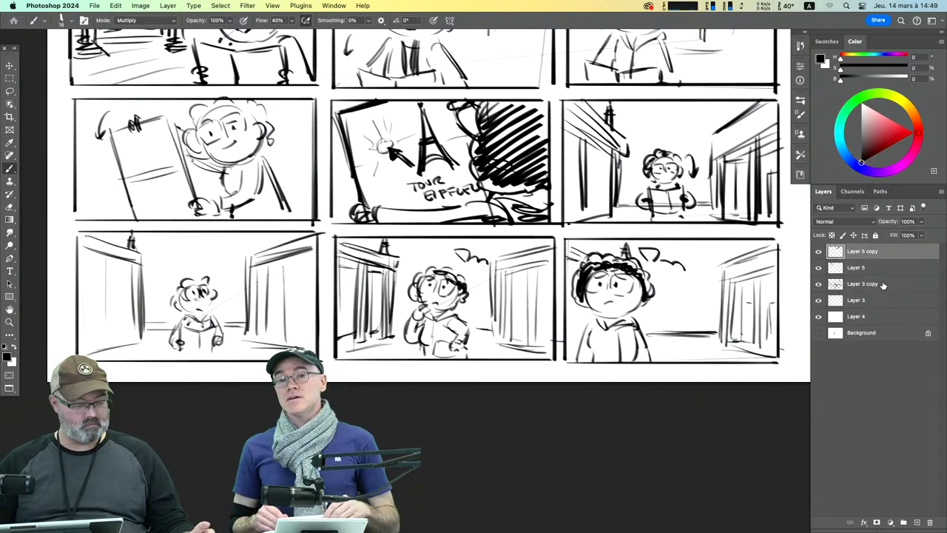
pyautogui.keyDown('shift'); pyautogui.click(880, 284); pyautogui.keyUp('shift')
pyautogui.rightClick(872, 269)
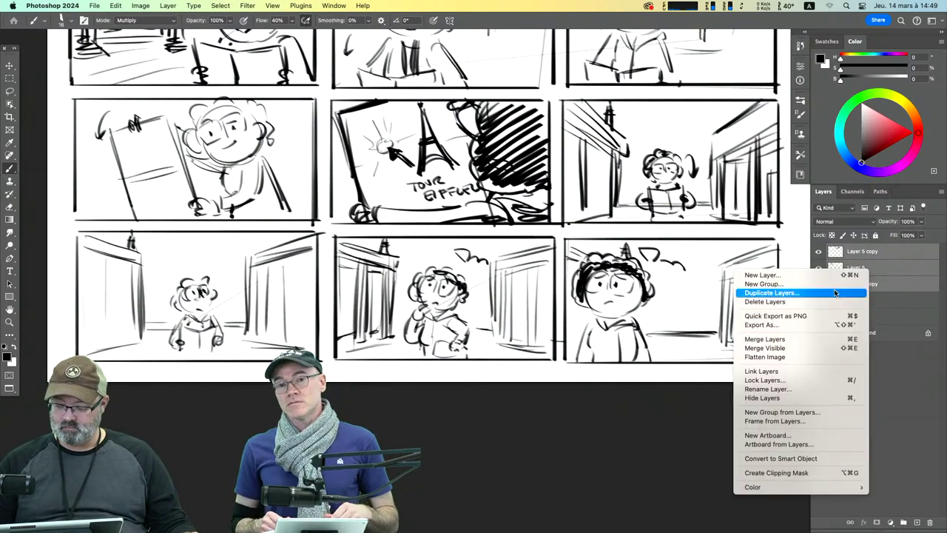
pyautogui.click(809, 338)
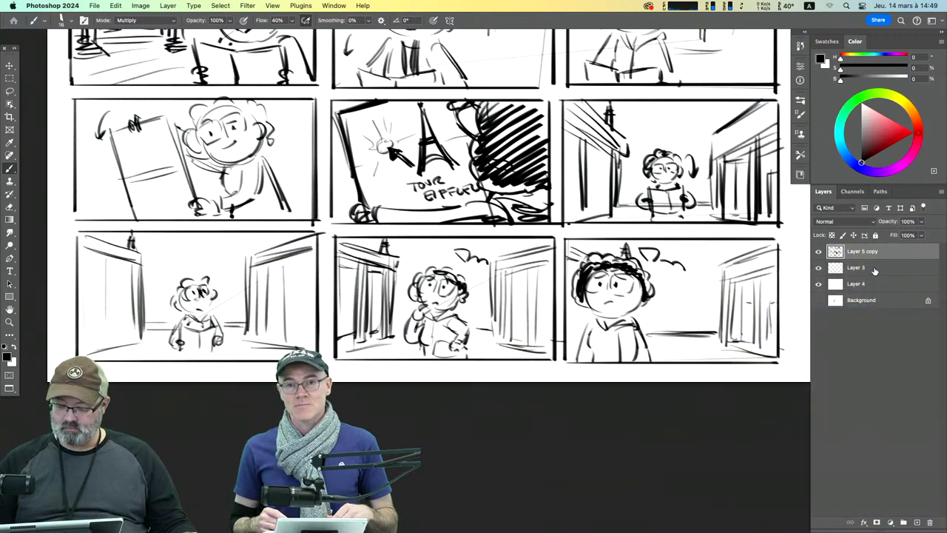
pyautogui.click(819, 251)
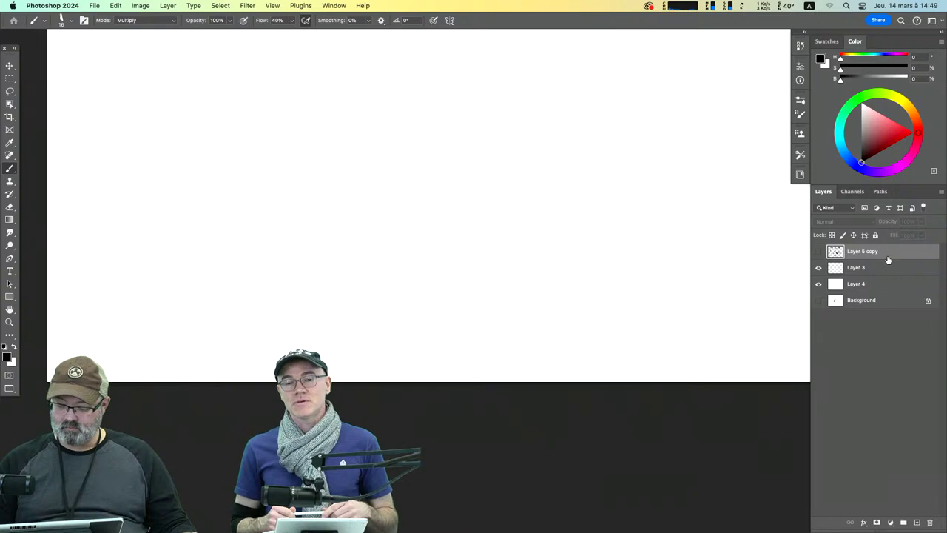
pyautogui.click(917, 523)
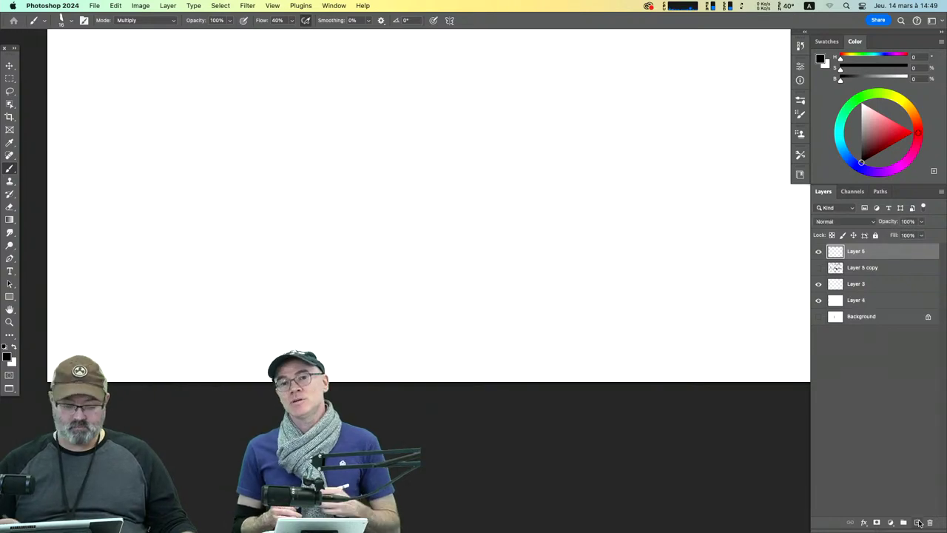
pyautogui.moveTo(425, 199); pyautogui.dragTo(446, 464)
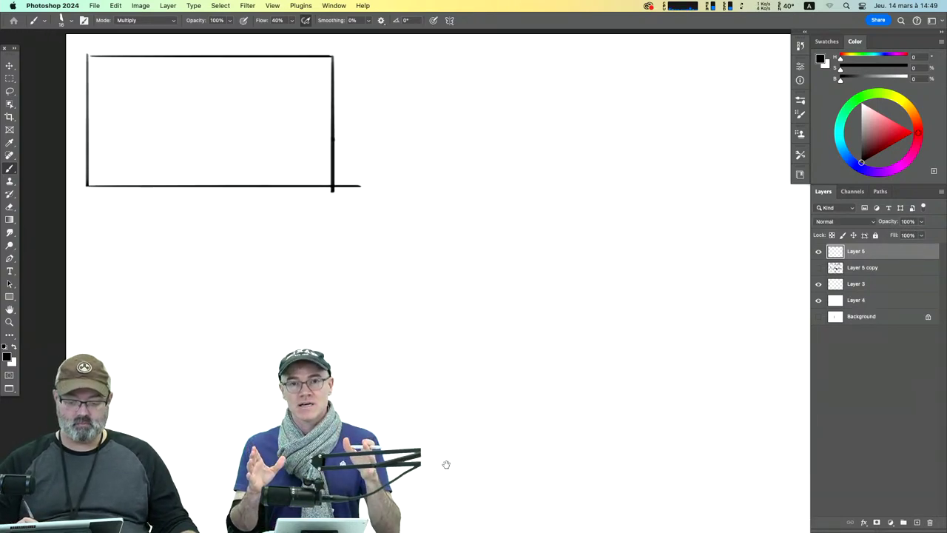
pyautogui.moveTo(449, 338); pyautogui.dragTo(451, 277)
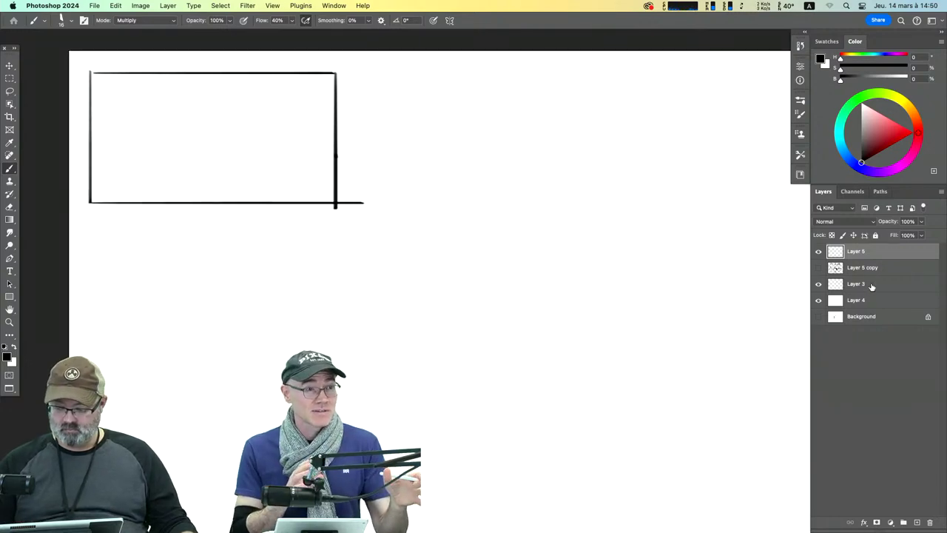
# Step: Merge Layer 3 into Layer 5 copy, hide it, and select the empty sketch layer
pyautogui.click(818, 268)
pyautogui.click(892, 271)
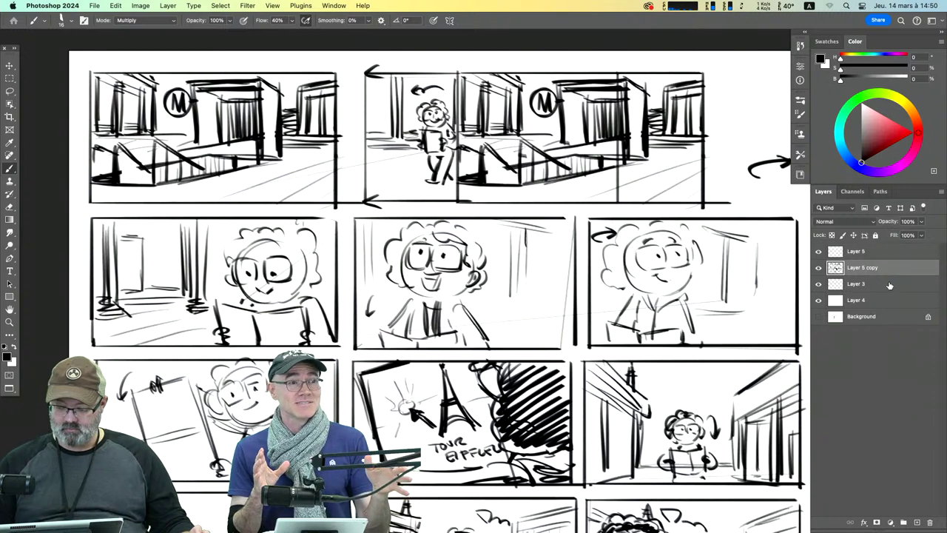
pyautogui.keyDown('shift'); pyautogui.click(890, 284); pyautogui.keyUp('shift')
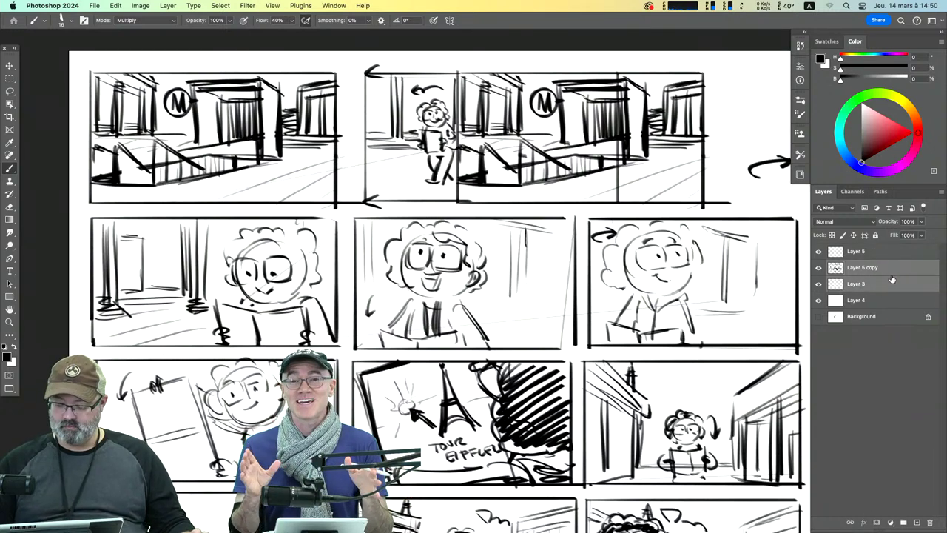
pyautogui.rightClick(892, 276)
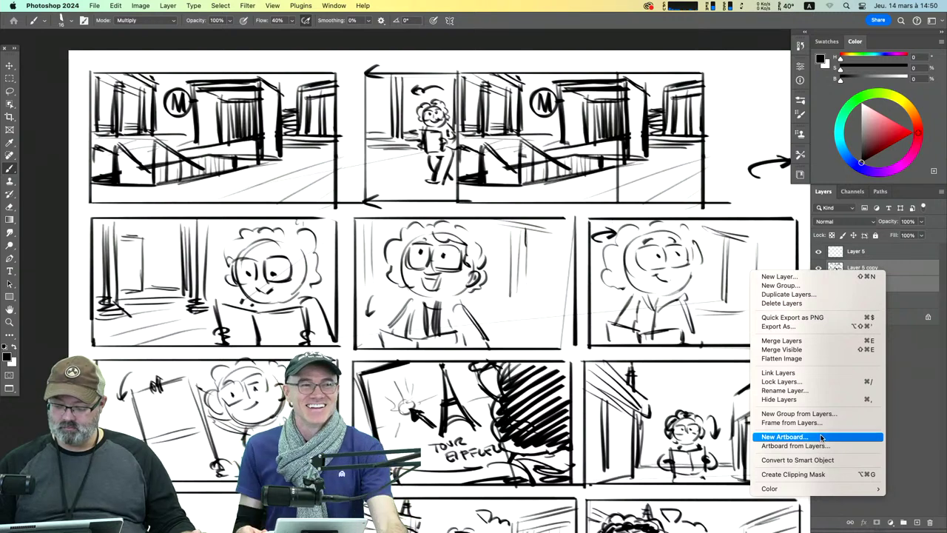
pyautogui.click(808, 343)
pyautogui.click(819, 270)
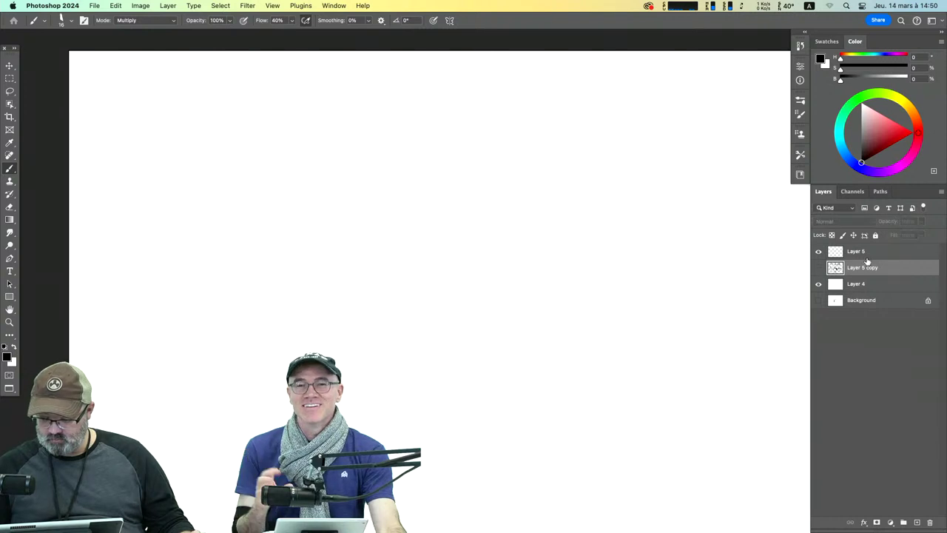
pyautogui.click(871, 256)
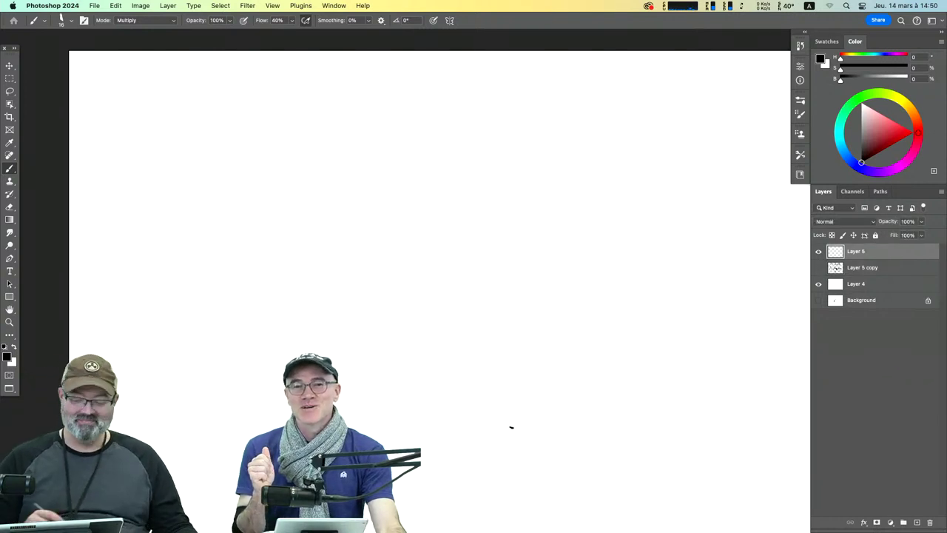
# Step: Draw the first panel frame and the left storefront's corner with floor perspective lines
pyautogui.moveTo(88, 66)
pyautogui.mouseDown()
pyautogui.moveTo(92, 174)
pyautogui.moveTo(123, 69)
pyautogui.moveTo(308, 82)
pyautogui.moveTo(304, 62)
pyautogui.moveTo(305, 176)
pyautogui.mouseUp()
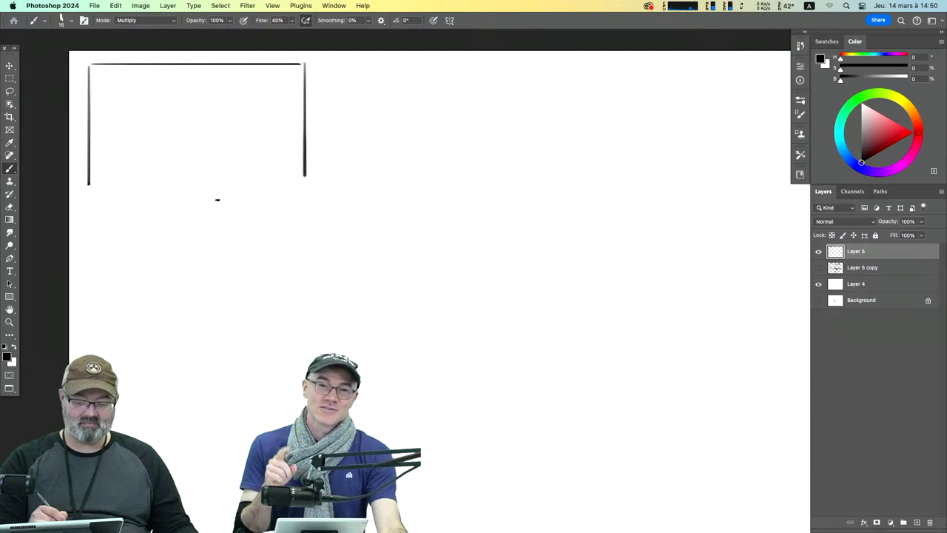
pyautogui.moveTo(89, 186); pyautogui.dragTo(324, 187)
pyautogui.moveTo(310, 66); pyautogui.dragTo(311, 186)
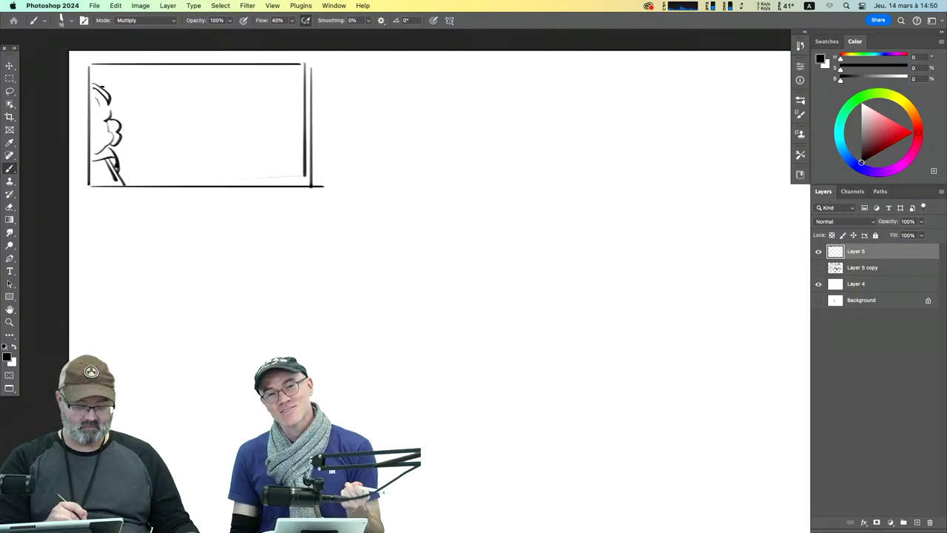
pyautogui.moveTo(124, 71); pyautogui.dragTo(113, 86)
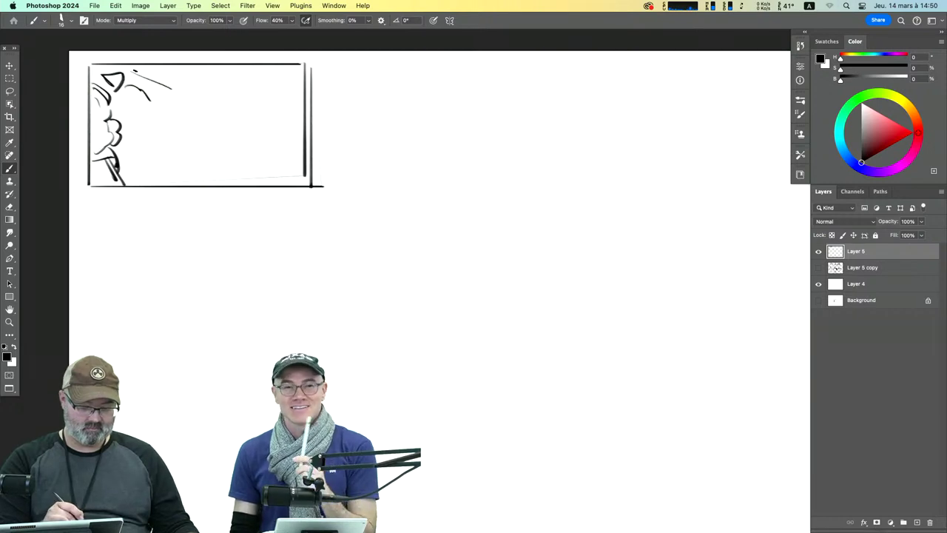
pyautogui.moveTo(177, 87); pyautogui.dragTo(178, 184)
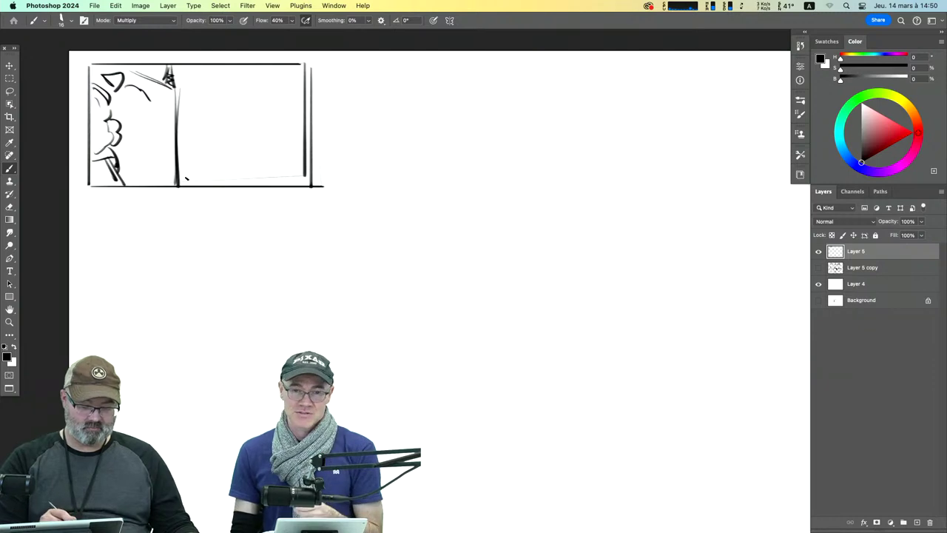
pyautogui.moveTo(181, 171); pyautogui.dragTo(129, 181)
pyautogui.moveTo(260, 166); pyautogui.dragTo(304, 174)
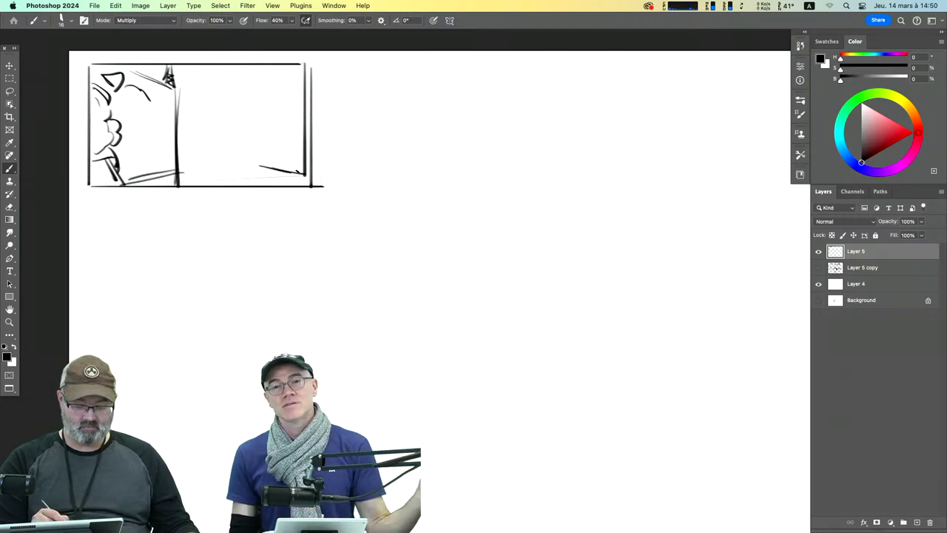
# Step: Outline the right storefront and the floor line between the two storefronts
pyautogui.moveTo(299, 77)
pyautogui.mouseDown()
pyautogui.moveTo(253, 103)
pyautogui.moveTo(253, 166)
pyautogui.mouseUp()
pyautogui.moveTo(256, 92)
pyautogui.mouseDown()
pyautogui.moveTo(256, 163)
pyautogui.moveTo(303, 77)
pyautogui.mouseUp()
pyautogui.moveTo(255, 167); pyautogui.dragTo(305, 178)
pyautogui.moveTo(180, 153); pyautogui.dragTo(251, 149)
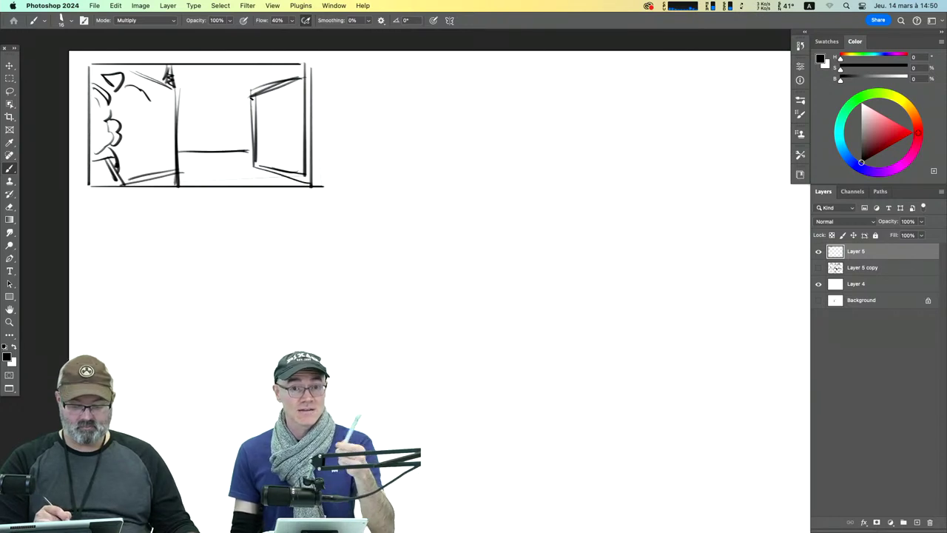
pyautogui.moveTo(252, 96); pyautogui.dragTo(254, 167)
pyautogui.moveTo(303, 71)
pyautogui.mouseDown()
pyautogui.moveTo(251, 92)
pyautogui.moveTo(254, 160)
pyautogui.mouseUp()
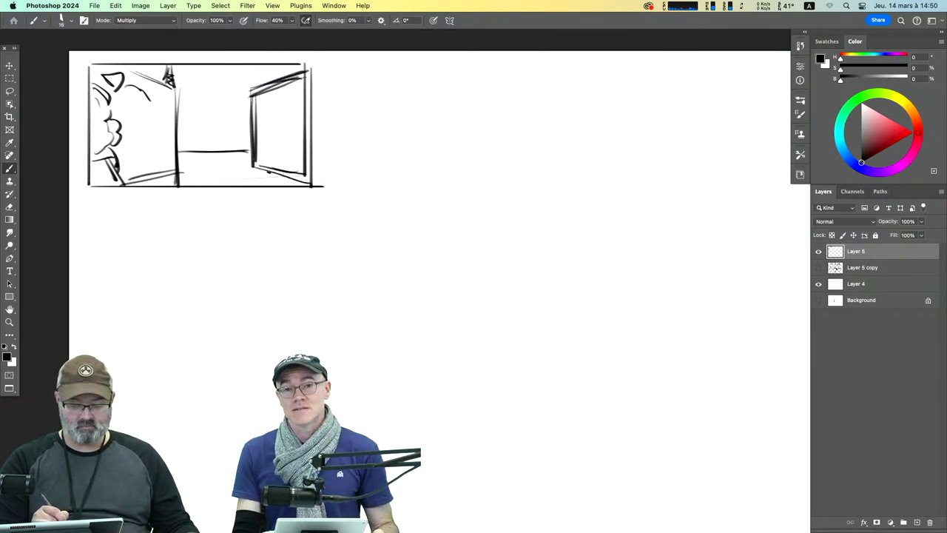
# Step: Add window and detail lines to both the left and right storefronts
pyautogui.moveTo(154, 90); pyautogui.dragTo(167, 97)
pyautogui.moveTo(172, 99)
pyautogui.mouseDown()
pyautogui.moveTo(173, 171)
pyautogui.moveTo(125, 180)
pyautogui.moveTo(159, 172)
pyautogui.mouseUp()
pyautogui.moveTo(136, 98); pyautogui.dragTo(133, 168)
pyautogui.moveTo(129, 90); pyautogui.dragTo(127, 165)
pyautogui.moveTo(269, 99); pyautogui.dragTo(268, 158)
pyautogui.moveTo(280, 106)
pyautogui.mouseDown()
pyautogui.moveTo(279, 151)
pyautogui.moveTo(291, 98)
pyautogui.moveTo(307, 93)
pyautogui.moveTo(255, 104)
pyautogui.moveTo(277, 115)
pyautogui.moveTo(276, 104)
pyautogui.moveTo(276, 165)
pyautogui.mouseUp()
pyautogui.moveTo(262, 166); pyautogui.dragTo(284, 173)
pyautogui.moveTo(262, 108); pyautogui.dragTo(266, 152)
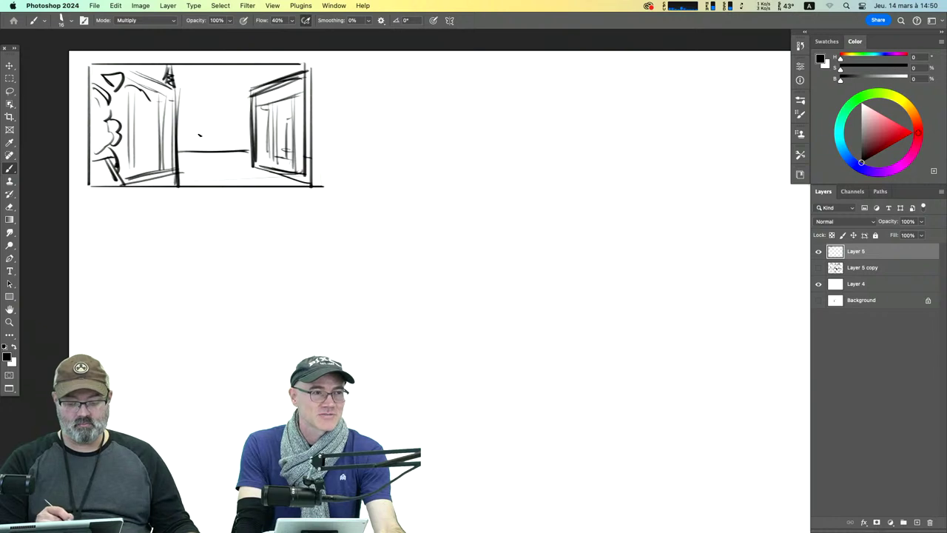
# Step: Sketch the corridor's far end and draw the second panel's left and top edges
pyautogui.moveTo(180, 145); pyautogui.dragTo(247, 144)
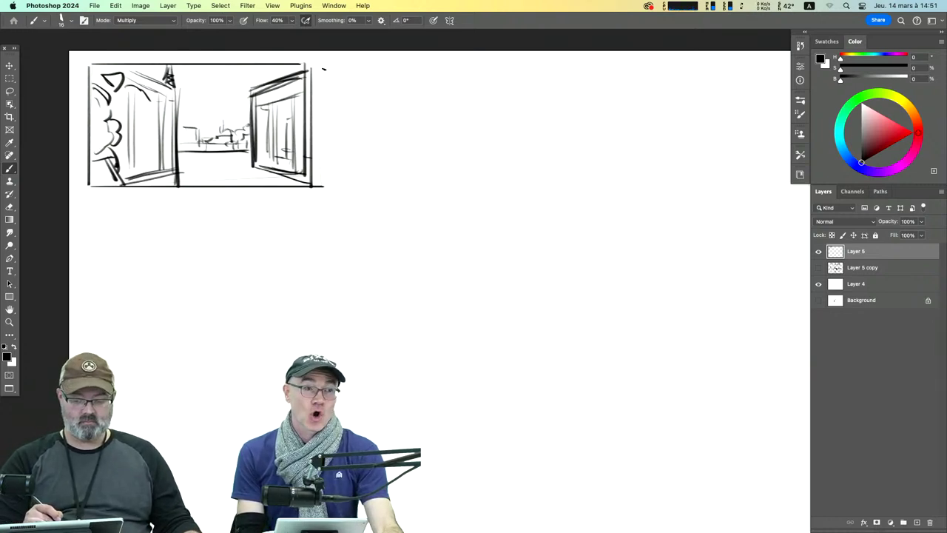
pyautogui.moveTo(318, 65); pyautogui.dragTo(319, 186)
pyautogui.moveTo(321, 64)
pyautogui.mouseDown()
pyautogui.moveTo(524, 76)
pyautogui.moveTo(526, 65)
pyautogui.moveTo(529, 186)
pyautogui.mouseUp()
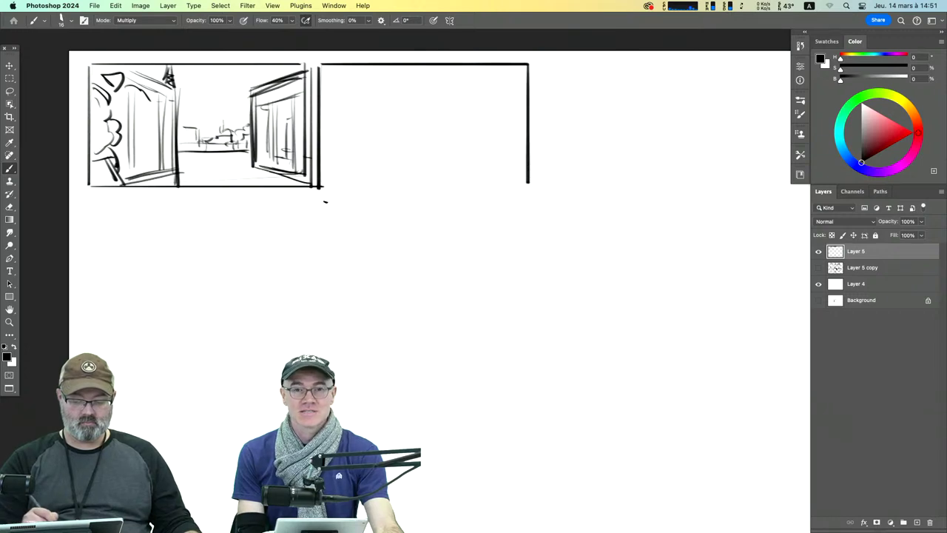
# Step: Close the second panel's bottom edge and write circled O/S notes inside and below the mall panel
pyautogui.moveTo(320, 187); pyautogui.dragTo(530, 188)
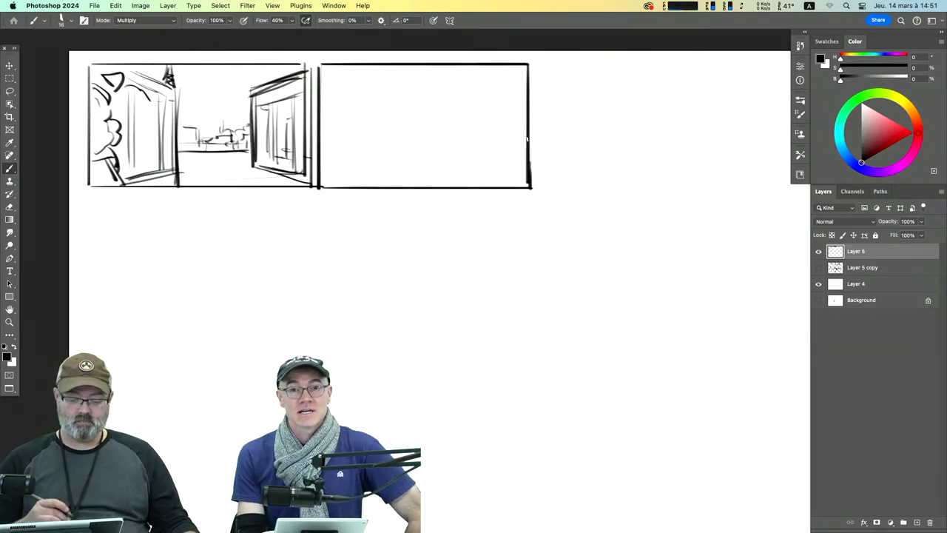
pyautogui.moveTo(147, 111)
pyautogui.mouseDown()
pyautogui.moveTo(153, 123)
pyautogui.moveTo(163, 117)
pyautogui.moveTo(155, 102)
pyautogui.mouseUp()
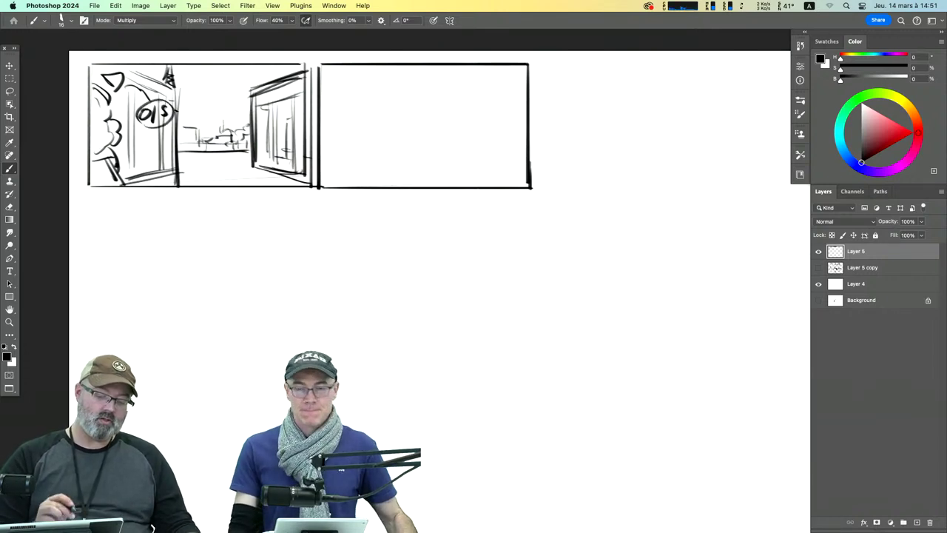
pyautogui.moveTo(112, 205)
pyautogui.mouseDown()
pyautogui.moveTo(125, 224)
pyautogui.moveTo(137, 223)
pyautogui.moveTo(124, 193)
pyautogui.mouseUp()
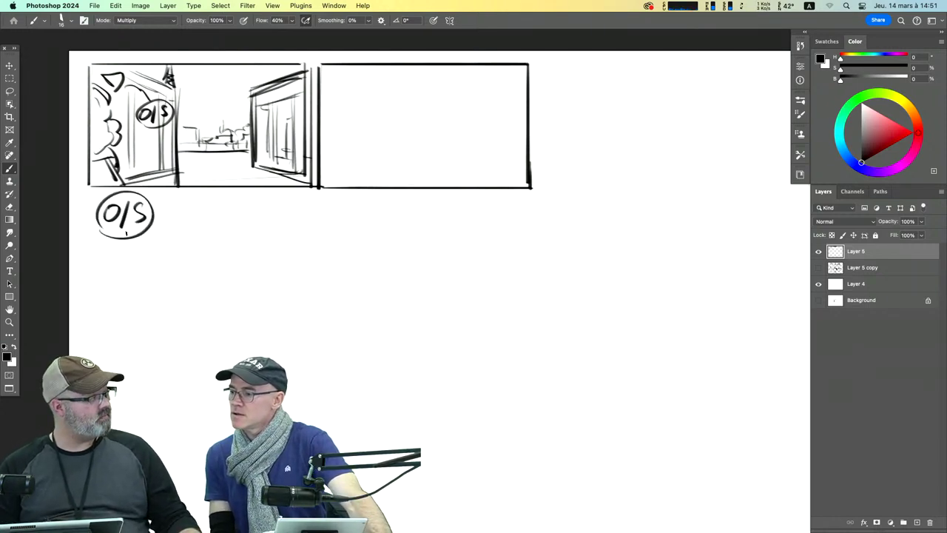
# Step: Compare against the full storyboard by toggling Layer 5 copy and Layer 5, then undo a stray stroke
pyautogui.click(818, 267)
pyautogui.click(818, 251)
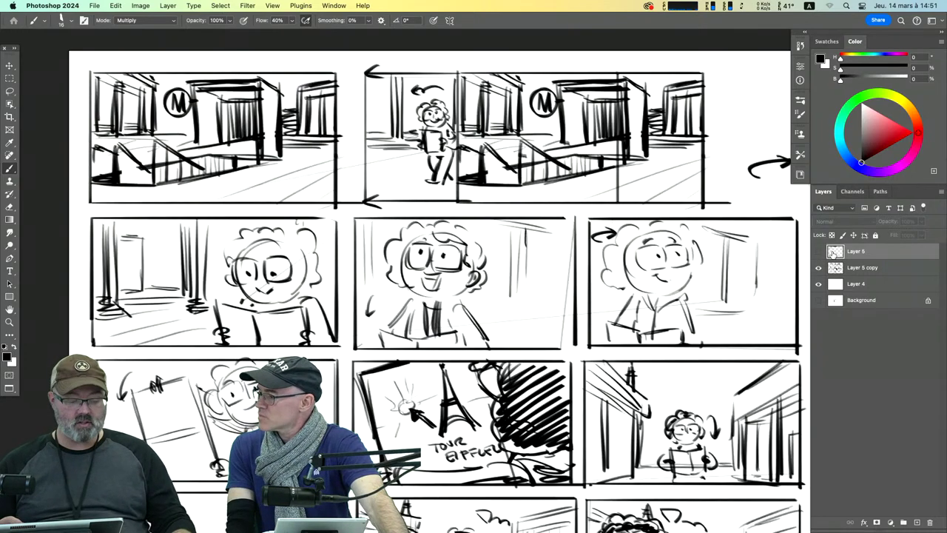
pyautogui.scroll(-5, 452, 277)
pyautogui.hscroll(3, 452, 276)
pyautogui.scroll(3, 452, 277)
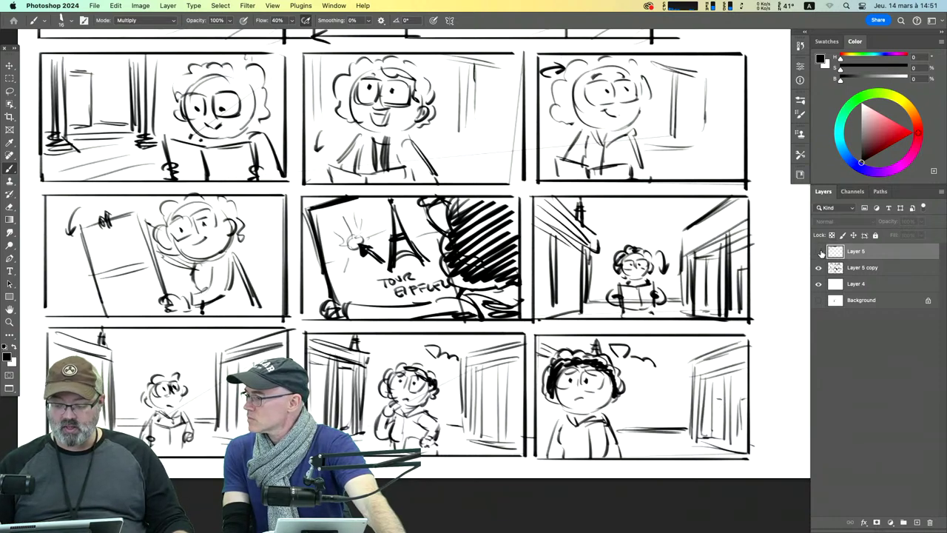
pyautogui.click(818, 268)
pyautogui.click(818, 251)
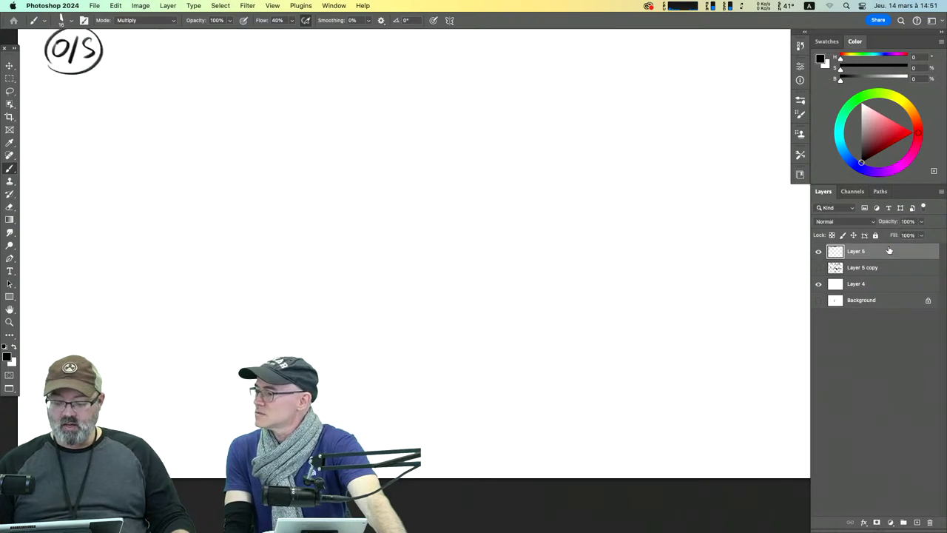
pyautogui.moveTo(308, 195)
pyautogui.mouseDown()
pyautogui.moveTo(344, 505)
pyautogui.moveTo(314, 476)
pyautogui.mouseUp()
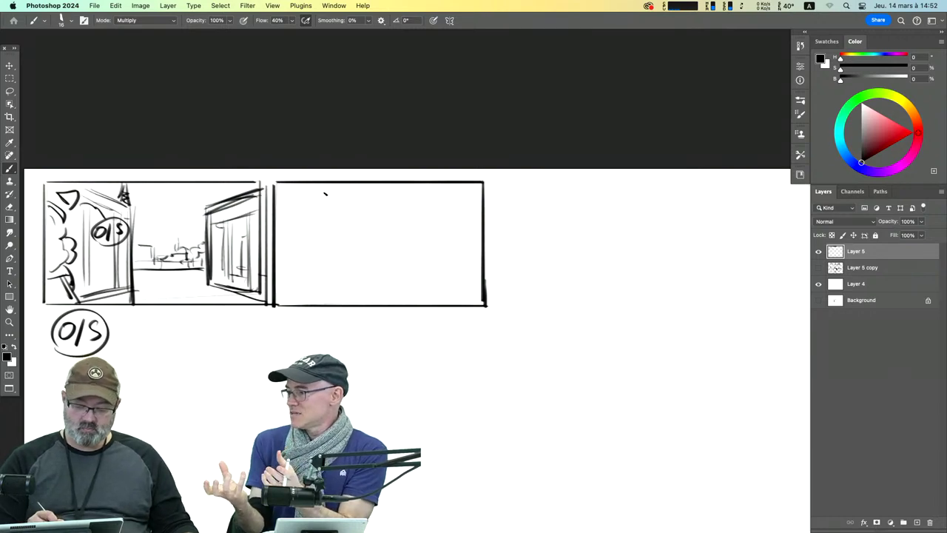
pyautogui.press('super+z')
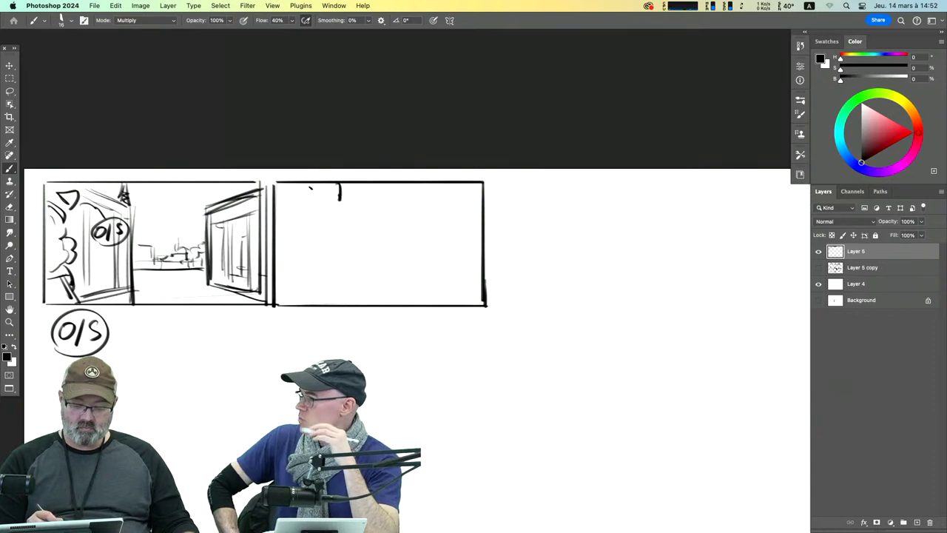
# Step: Sketch the seated figure's head, shoulder and raised arm, and the standing figure's side
pyautogui.moveTo(304, 212); pyautogui.dragTo(301, 247)
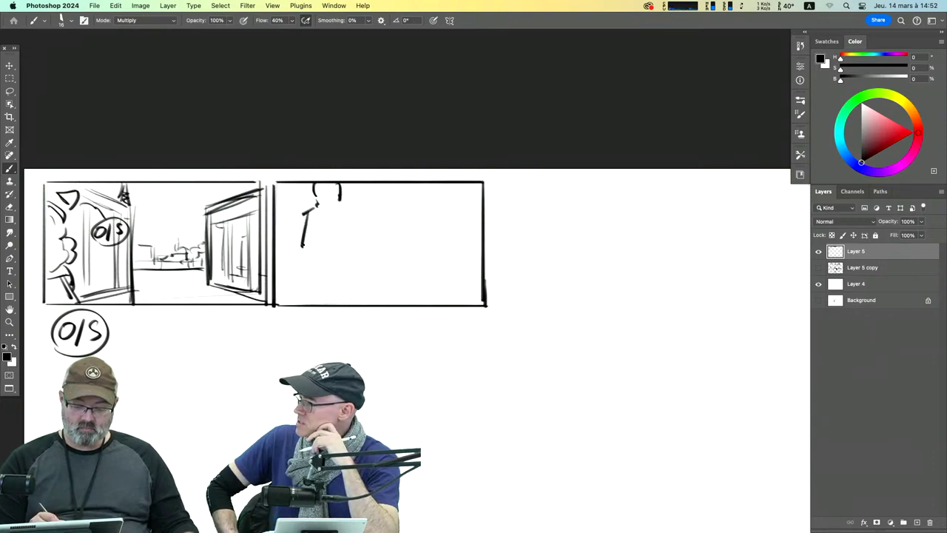
pyautogui.moveTo(345, 221); pyautogui.dragTo(351, 236)
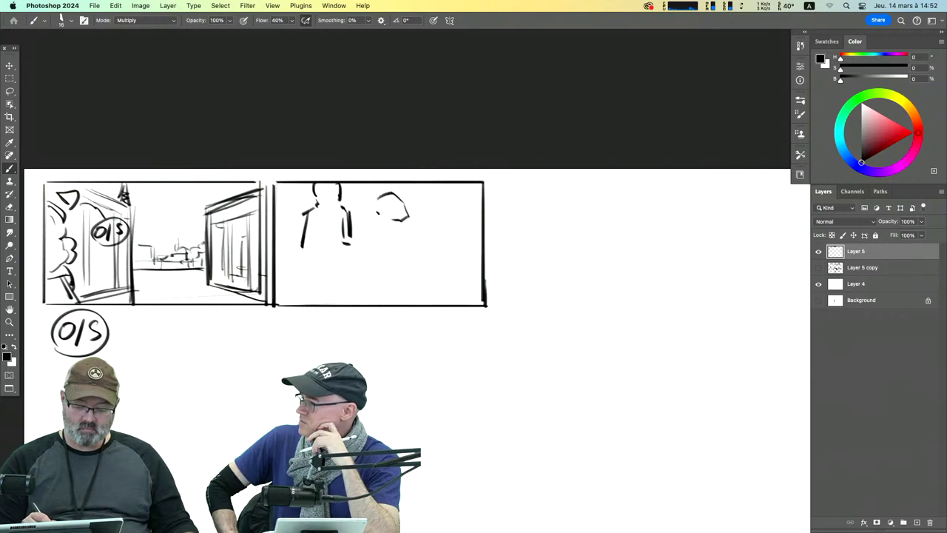
pyautogui.moveTo(350, 234)
pyautogui.mouseDown()
pyautogui.moveTo(391, 224)
pyautogui.moveTo(382, 251)
pyautogui.mouseUp()
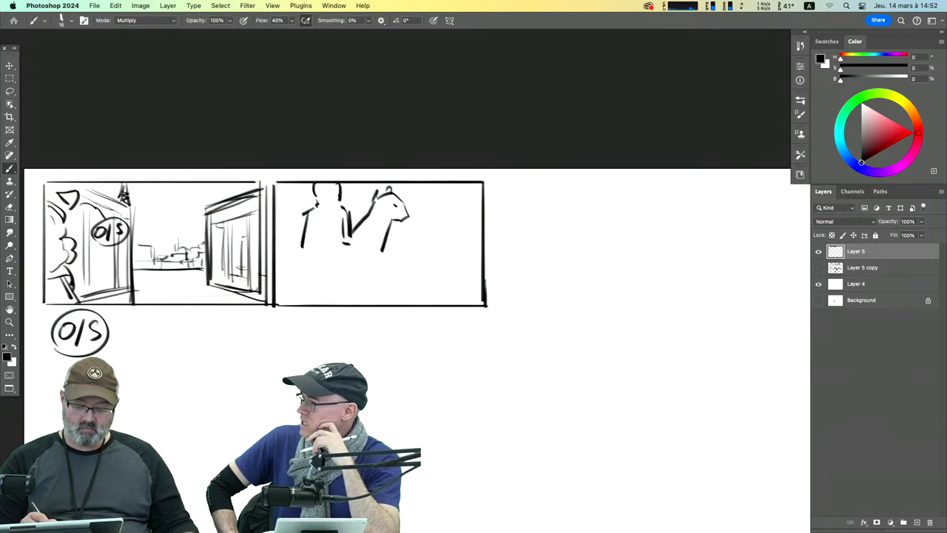
pyautogui.moveTo(378, 199); pyautogui.dragTo(354, 215)
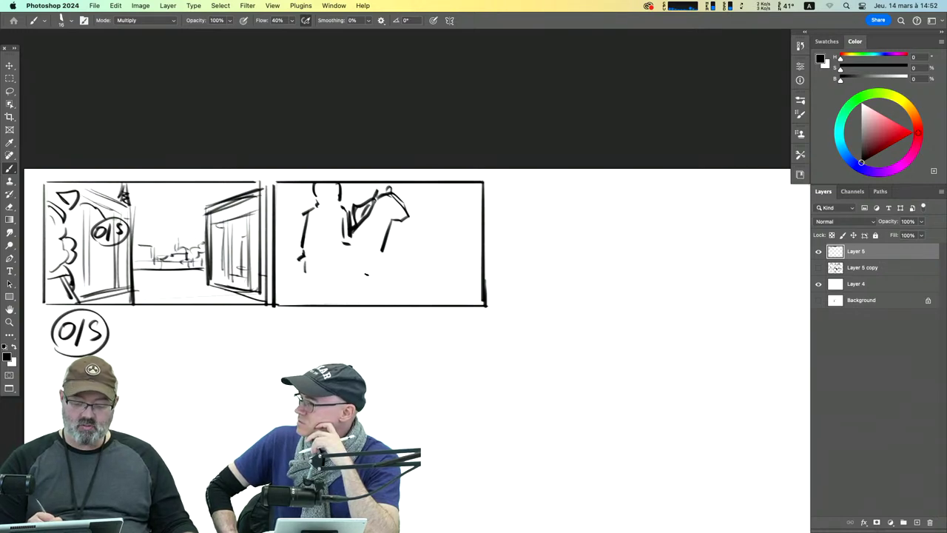
pyautogui.moveTo(383, 253); pyautogui.dragTo(377, 285)
pyautogui.moveTo(365, 254); pyautogui.dragTo(370, 253)
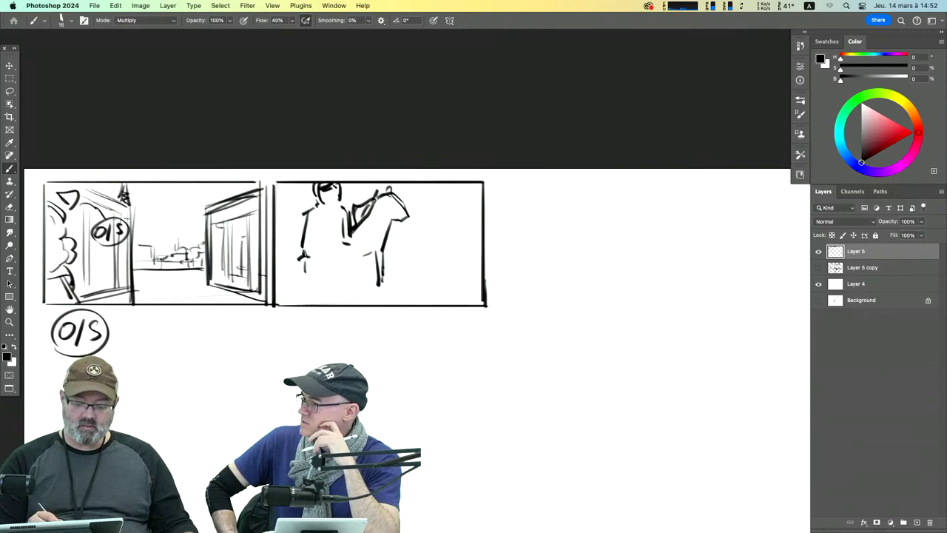
# Step: Fill the seated figure with dense diagonal hatching and add a ground line beneath both figures
pyautogui.moveTo(336, 185); pyautogui.dragTo(303, 238)
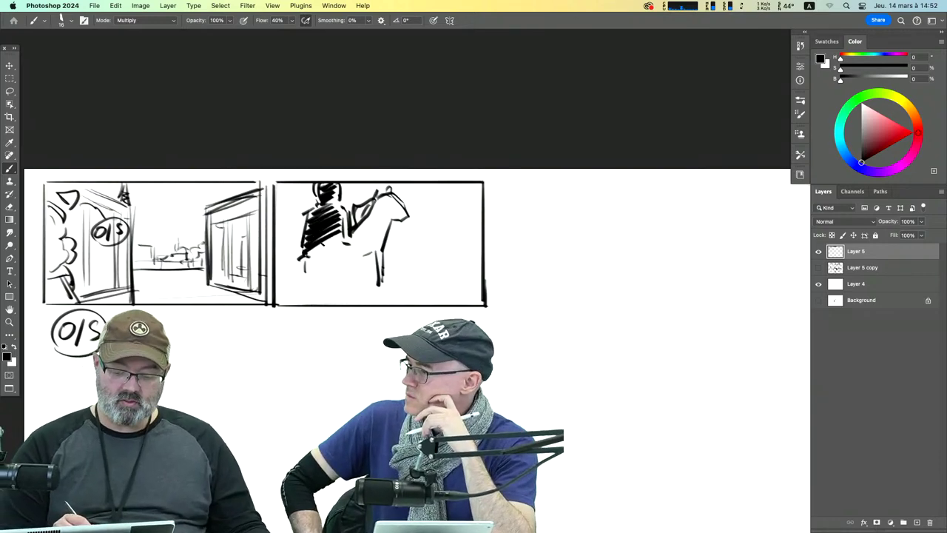
pyautogui.moveTo(334, 194); pyautogui.dragTo(302, 259)
pyautogui.moveTo(293, 295); pyautogui.dragTo(382, 299)
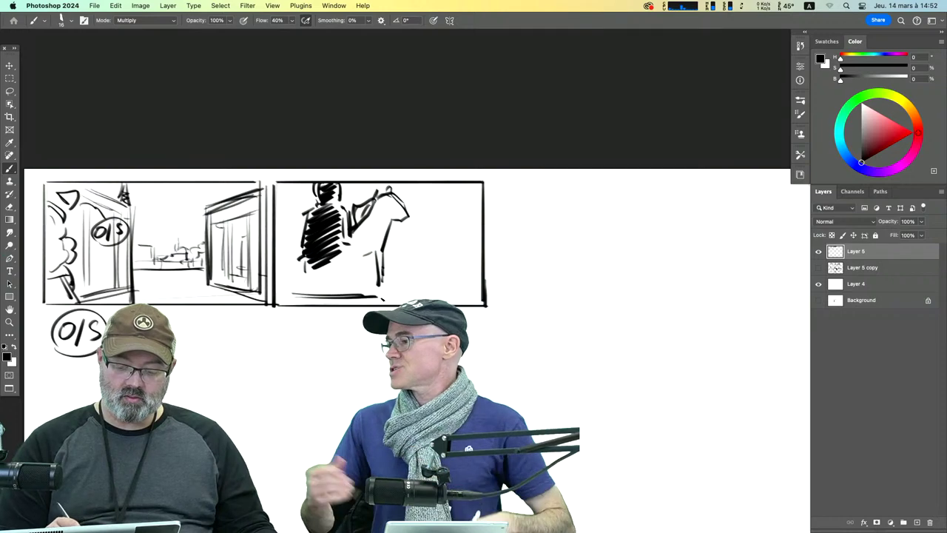
pyautogui.moveTo(306, 249); pyautogui.dragTo(286, 255)
pyautogui.moveTo(284, 295); pyautogui.dragTo(385, 299)
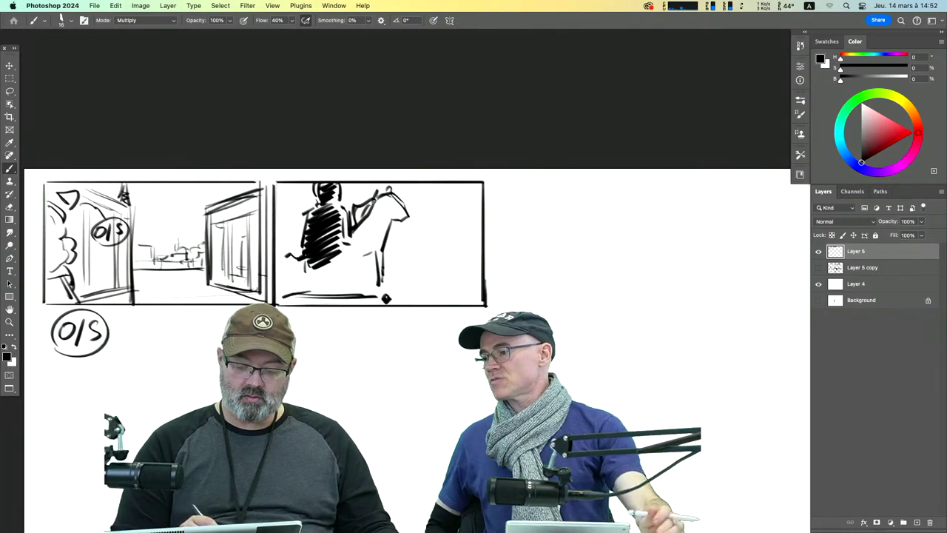
pyautogui.moveTo(346, 244)
pyautogui.mouseDown()
pyautogui.moveTo(285, 268)
pyautogui.moveTo(278, 294)
pyautogui.mouseUp()
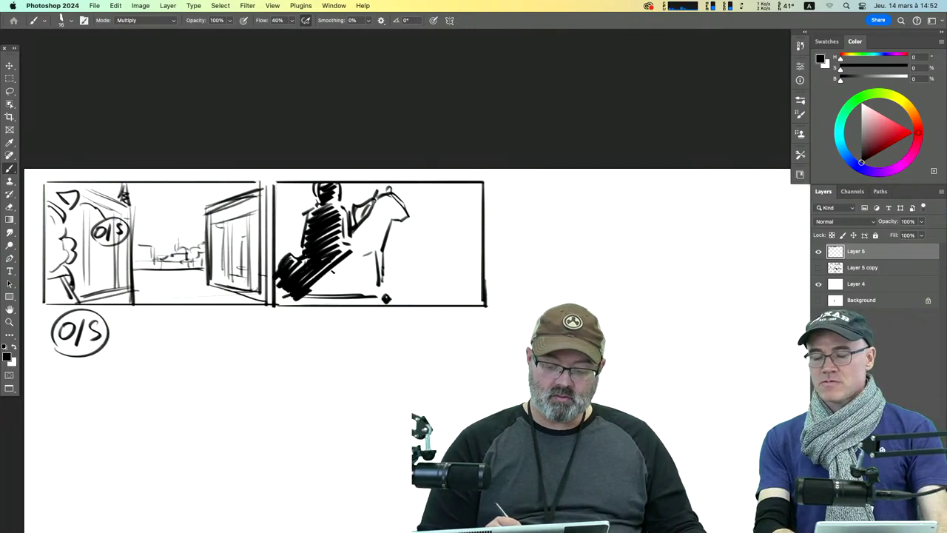
pyautogui.moveTo(366, 222); pyautogui.dragTo(311, 292)
pyautogui.moveTo(370, 245); pyautogui.dragTo(326, 294)
pyautogui.moveTo(373, 207)
pyautogui.mouseDown()
pyautogui.moveTo(356, 244)
pyautogui.moveTo(363, 237)
pyautogui.moveTo(368, 252)
pyautogui.mouseUp()
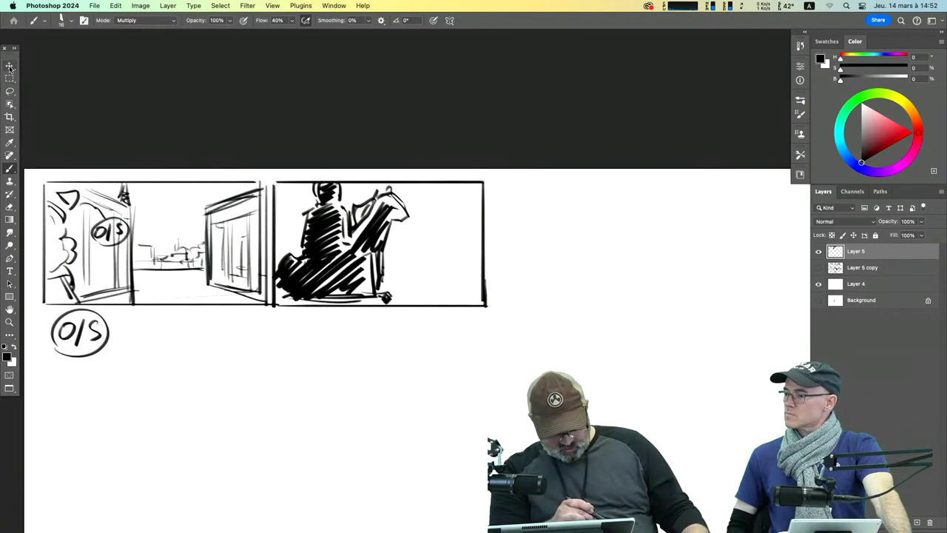
# Step: Lasso the hatched figure, scale it to about 75% and raise it in the panel
pyautogui.click(10, 91)
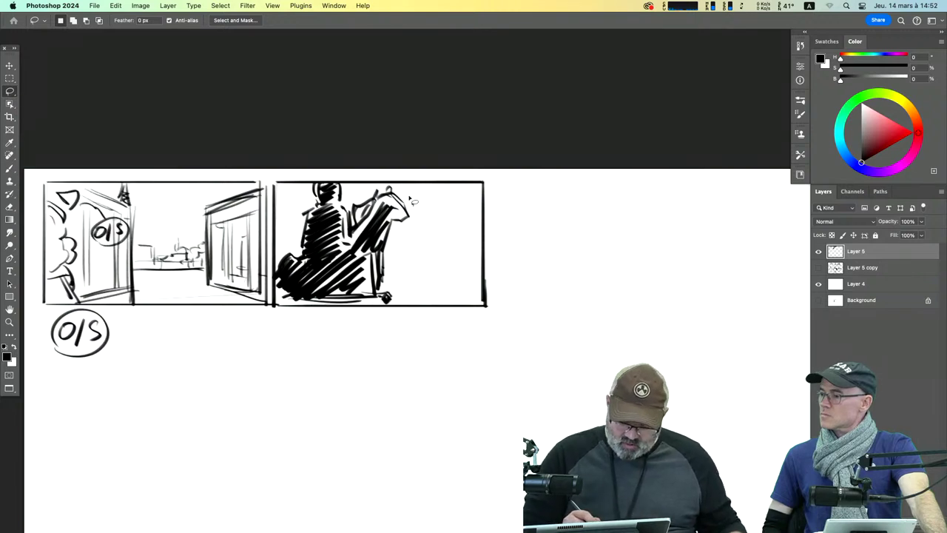
pyautogui.moveTo(333, 188)
pyautogui.mouseDown()
pyautogui.moveTo(292, 224)
pyautogui.moveTo(284, 303)
pyautogui.moveTo(414, 298)
pyautogui.moveTo(425, 244)
pyautogui.moveTo(416, 194)
pyautogui.mouseUp()
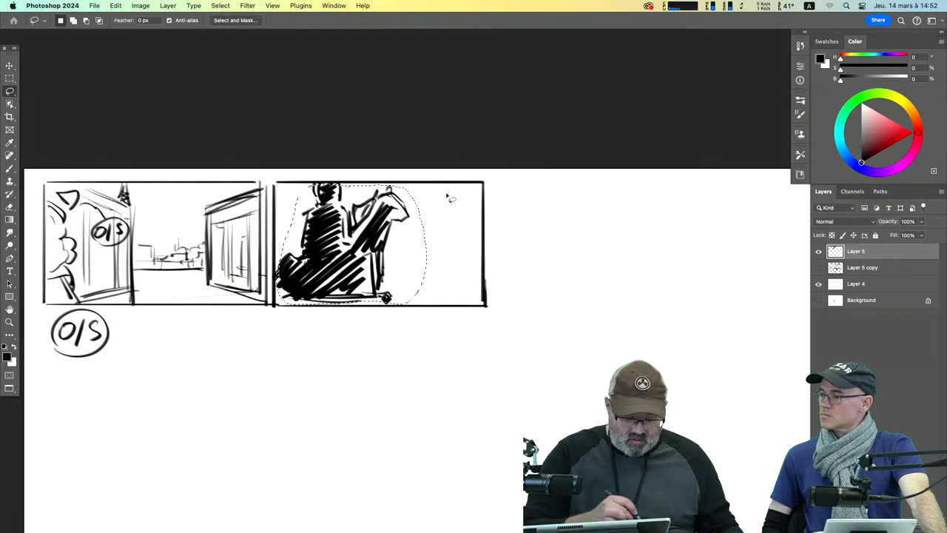
pyautogui.press('v')
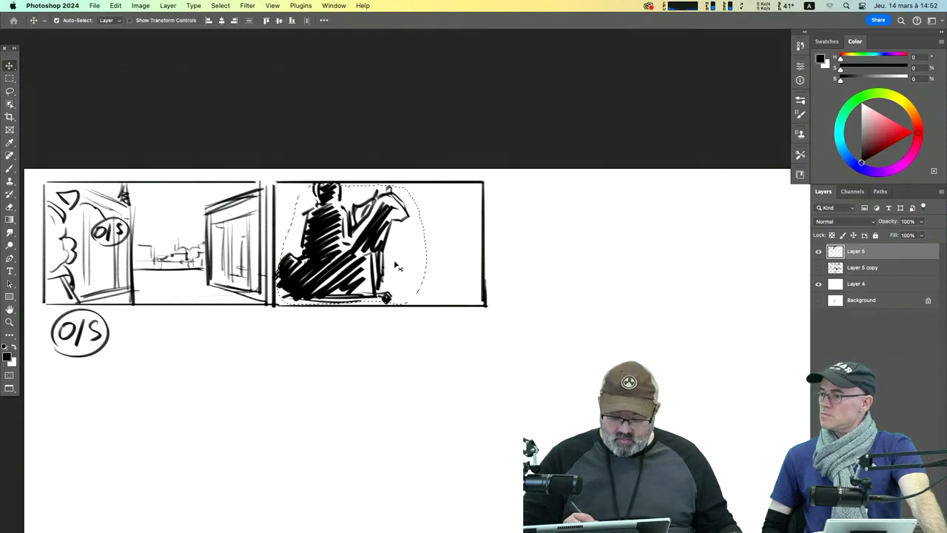
pyautogui.click(130, 20)
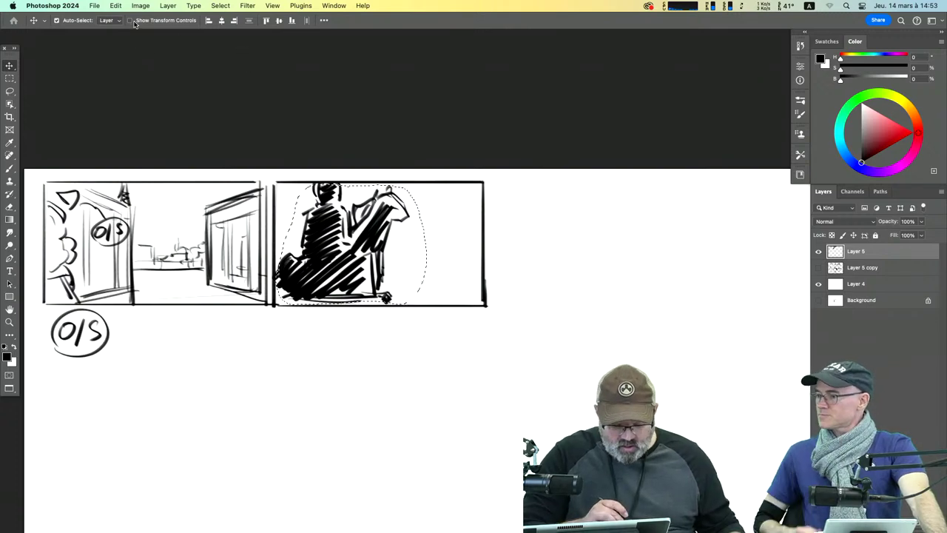
pyautogui.moveTo(427, 303)
pyautogui.mouseDown()
pyautogui.moveTo(433, 270)
pyautogui.moveTo(368, 263)
pyautogui.moveTo(369, 231)
pyautogui.mouseUp()
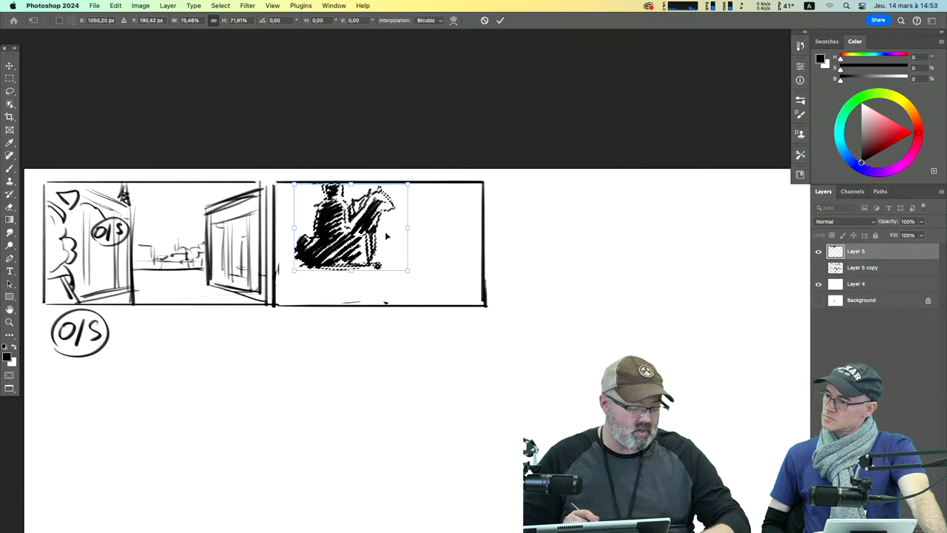
pyautogui.press('Return')
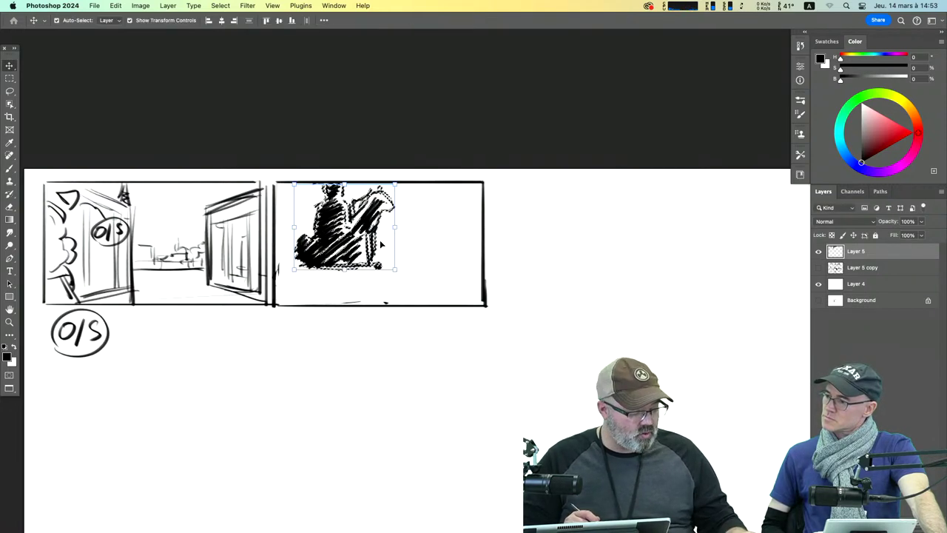
pyautogui.press('super+d')
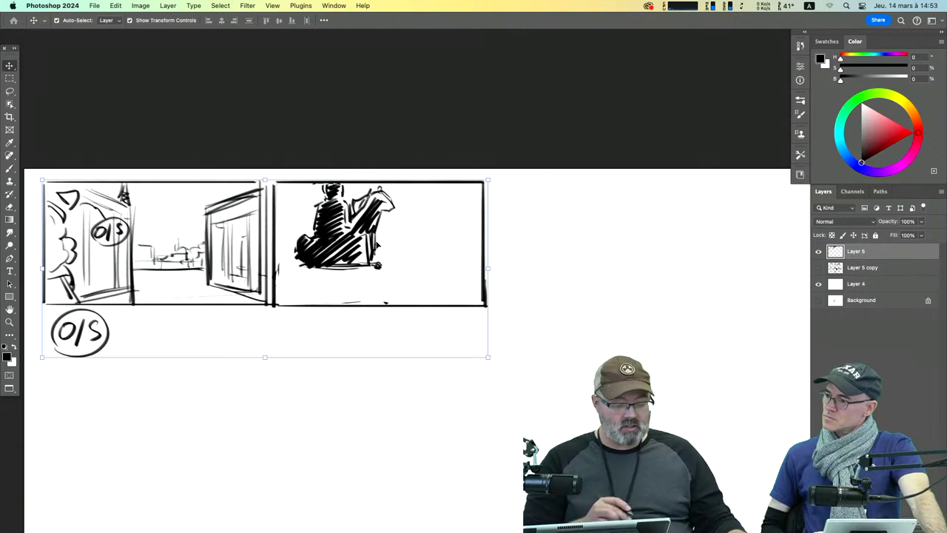
# Step: With the Brush, draw the bench seat, bottom edge and legs under the seated figure
pyautogui.click(9, 167)
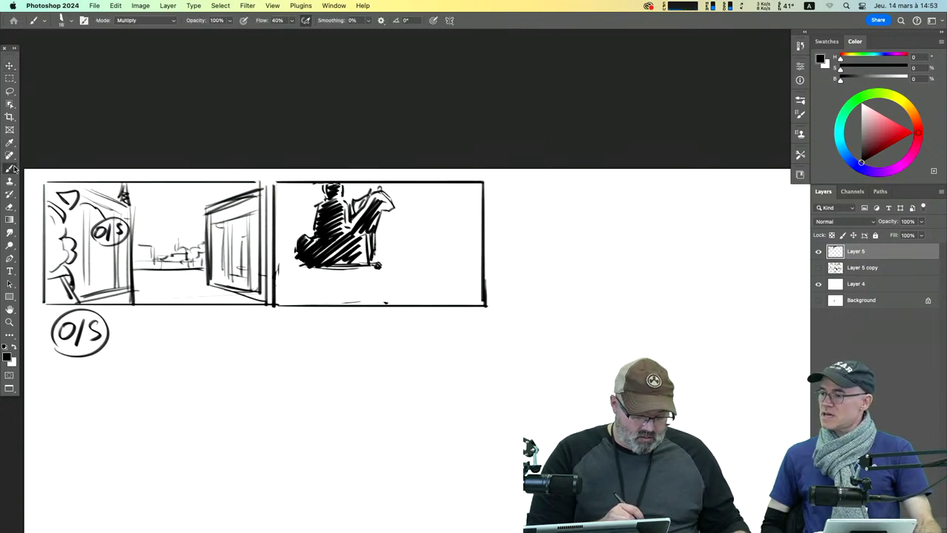
pyautogui.moveTo(377, 272); pyautogui.dragTo(375, 302)
pyautogui.moveTo(379, 265)
pyautogui.mouseDown()
pyautogui.moveTo(348, 280)
pyautogui.moveTo(287, 280)
pyautogui.mouseUp()
pyautogui.moveTo(346, 275)
pyautogui.mouseDown()
pyautogui.moveTo(289, 288)
pyautogui.moveTo(340, 263)
pyautogui.mouseUp()
pyautogui.moveTo(318, 278)
pyautogui.mouseDown()
pyautogui.moveTo(362, 264)
pyautogui.moveTo(351, 286)
pyautogui.mouseUp()
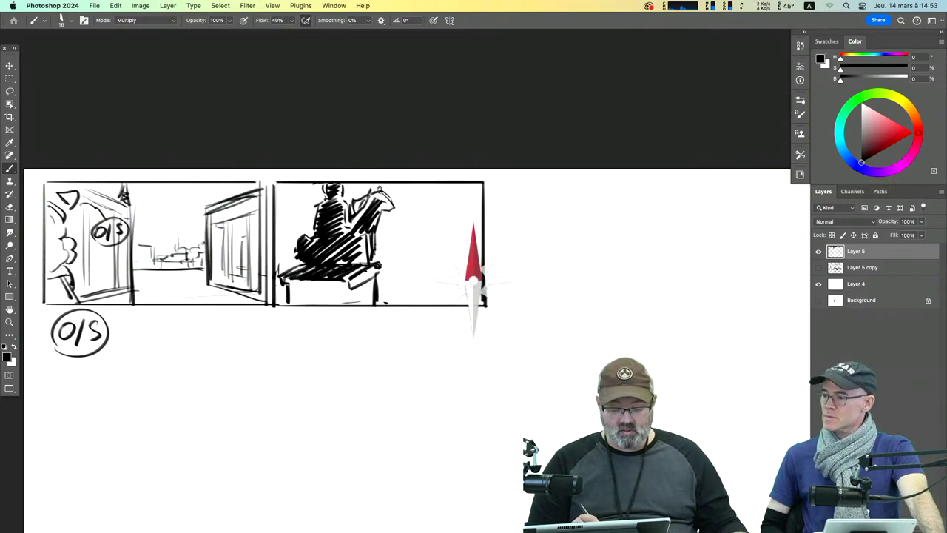
pyautogui.moveTo(289, 287); pyautogui.dragTo(348, 287)
pyautogui.moveTo(290, 290)
pyautogui.mouseDown()
pyautogui.moveTo(340, 288)
pyautogui.moveTo(294, 305)
pyautogui.mouseUp()
# Step: Hatch along and beneath the bench's bottom edge with extra strokes
pyautogui.moveTo(370, 245); pyautogui.dragTo(364, 244)
pyautogui.moveTo(342, 288); pyautogui.dragTo(342, 305)
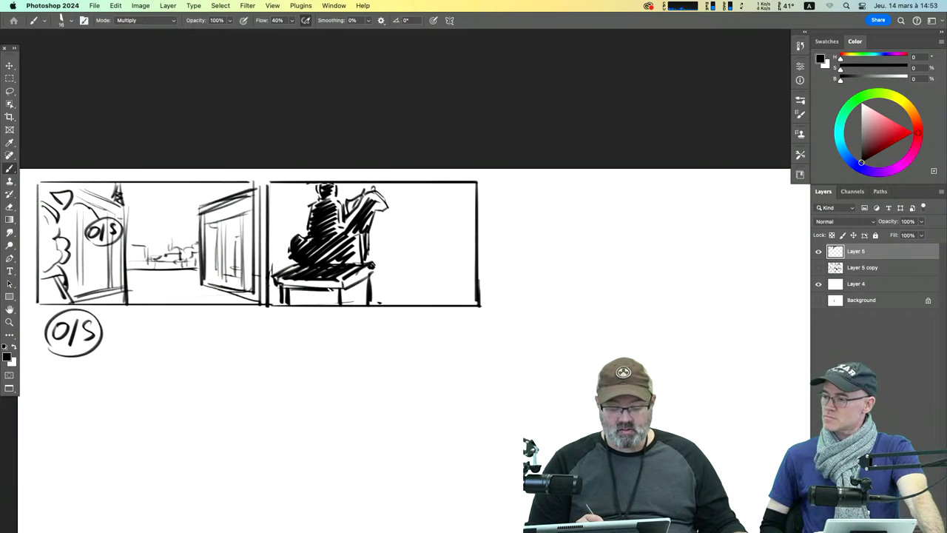
pyautogui.moveTo(290, 292); pyautogui.dragTo(316, 293)
pyautogui.moveTo(290, 295); pyautogui.dragTo(338, 302)
pyautogui.moveTo(370, 244); pyautogui.dragTo(364, 241)
pyautogui.moveTo(279, 284); pyautogui.dragTo(330, 280)
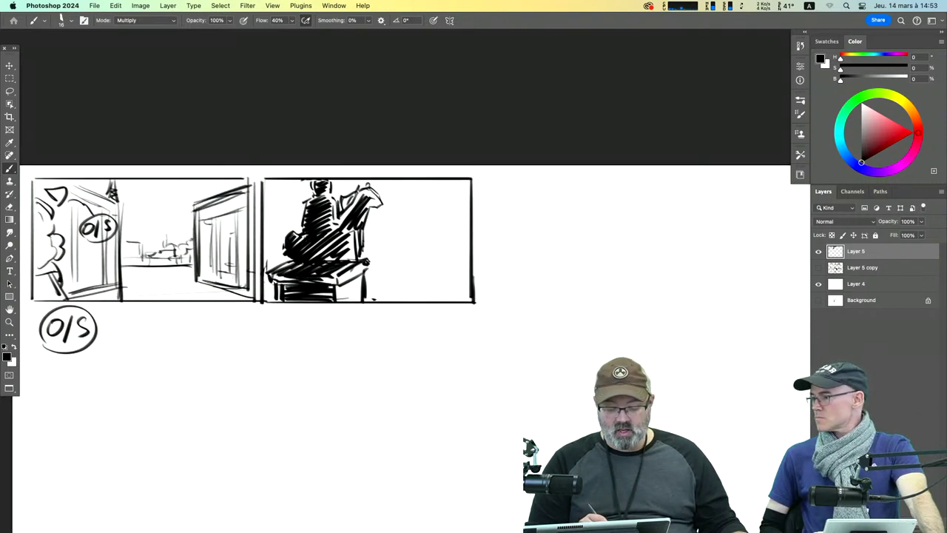
pyautogui.moveTo(364, 242)
pyautogui.mouseDown()
pyautogui.moveTo(377, 238)
pyautogui.moveTo(370, 246)
pyautogui.moveTo(363, 235)
pyautogui.moveTo(351, 252)
pyautogui.mouseUp()
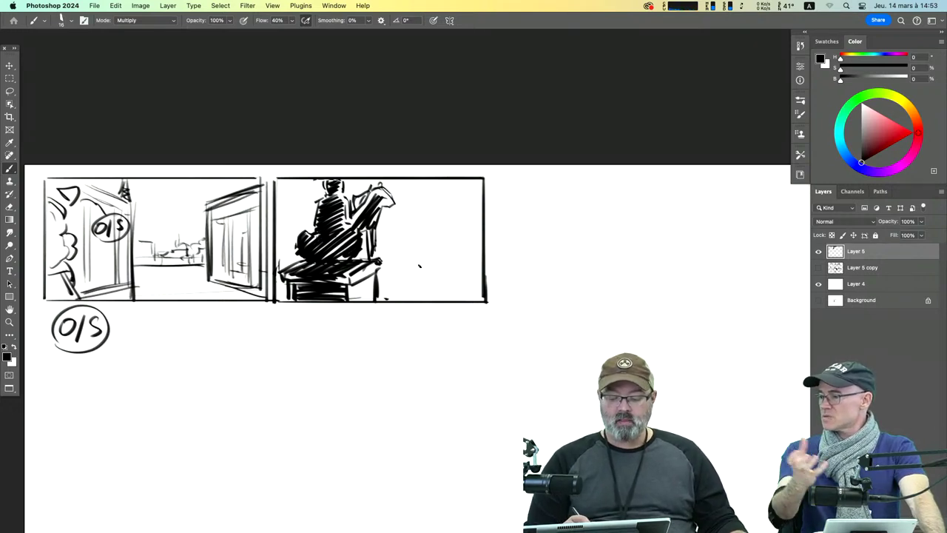
# Step: Add horizontal streak lines, a vertical tick and a curved floor arc right of the figure
pyautogui.moveTo(404, 270)
pyautogui.mouseDown()
pyautogui.moveTo(464, 268)
pyautogui.moveTo(456, 264)
pyautogui.moveTo(469, 259)
pyautogui.mouseUp()
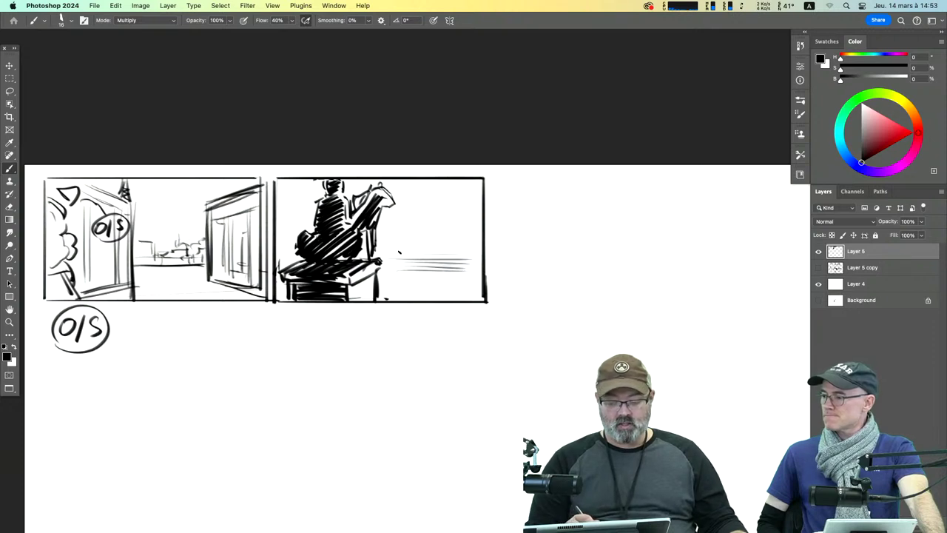
pyautogui.moveTo(406, 250); pyautogui.dragTo(478, 252)
pyautogui.moveTo(415, 254); pyautogui.dragTo(466, 255)
pyautogui.moveTo(455, 197); pyautogui.dragTo(480, 196)
pyautogui.moveTo(443, 222)
pyautogui.mouseDown()
pyautogui.moveTo(442, 202)
pyautogui.moveTo(441, 238)
pyautogui.mouseUp()
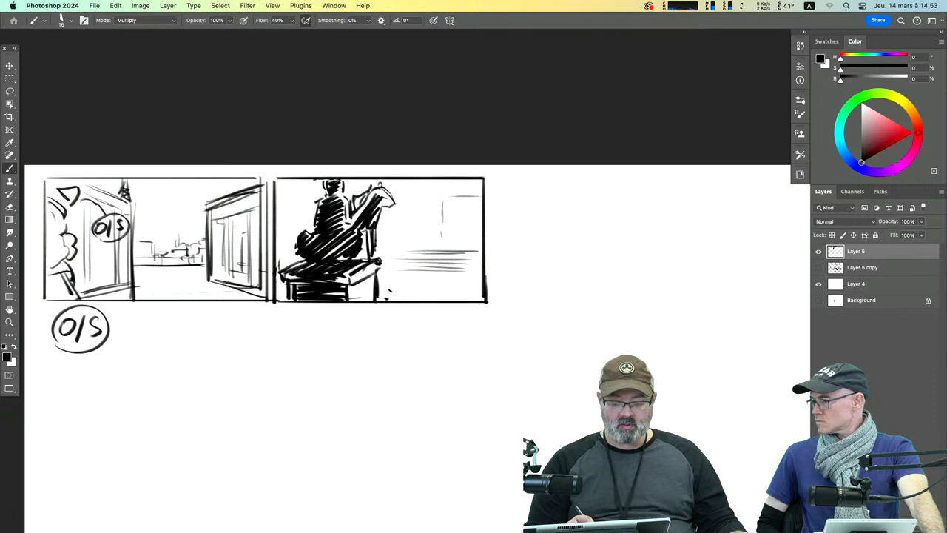
pyautogui.moveTo(383, 291)
pyautogui.mouseDown()
pyautogui.moveTo(455, 301)
pyautogui.moveTo(398, 294)
pyautogui.moveTo(423, 297)
pyautogui.mouseUp()
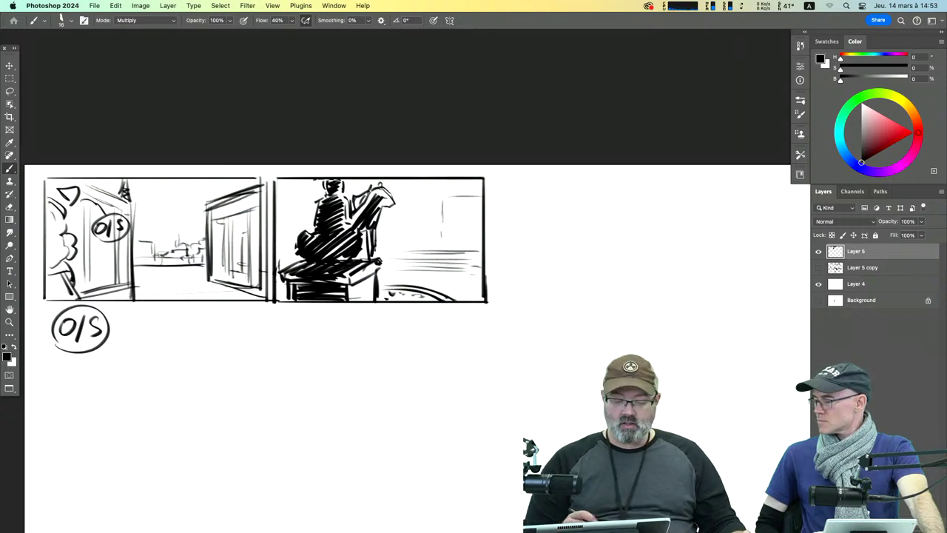
# Step: Marquee-select the second panel and Option-drag a copy to the right as the third panel
pyautogui.press('m')
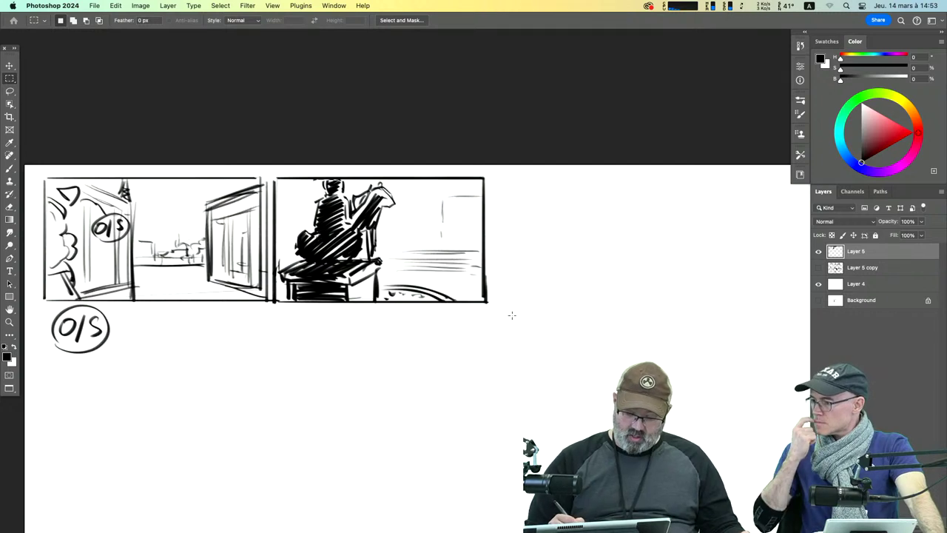
pyautogui.moveTo(511, 315); pyautogui.dragTo(267, 172)
pyautogui.moveTo(428, 256); pyautogui.dragTo(583, 259)
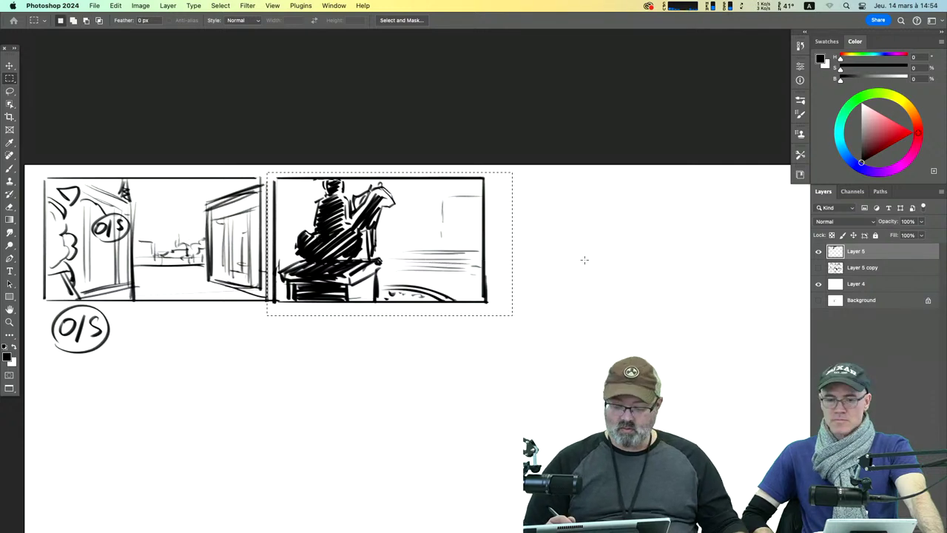
pyautogui.click(10, 66)
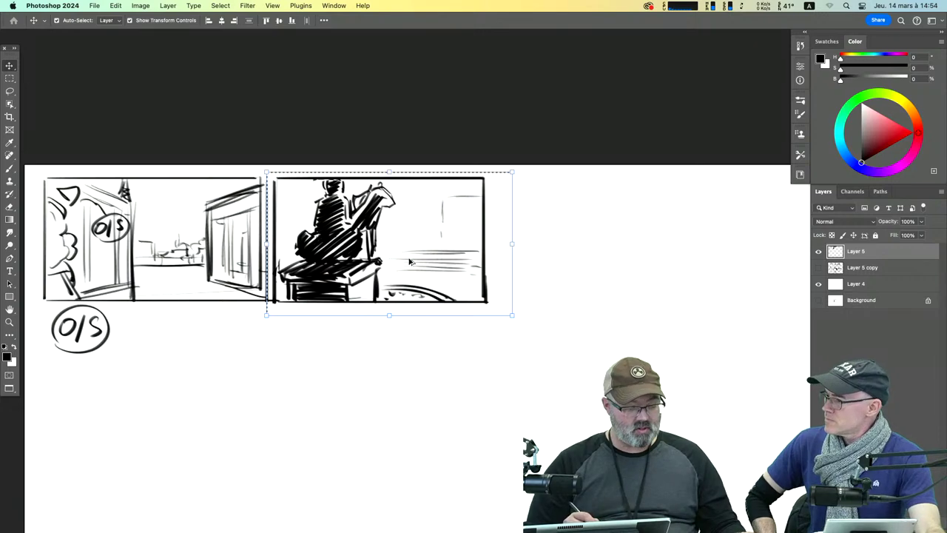
pyautogui.moveTo(409, 262); pyautogui.dragTo(634, 267)
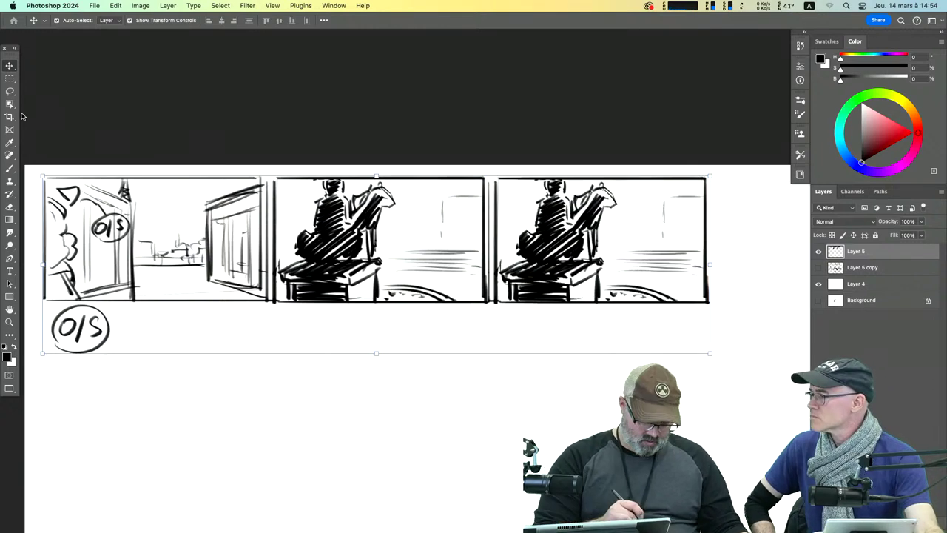
pyautogui.click(17, 170)
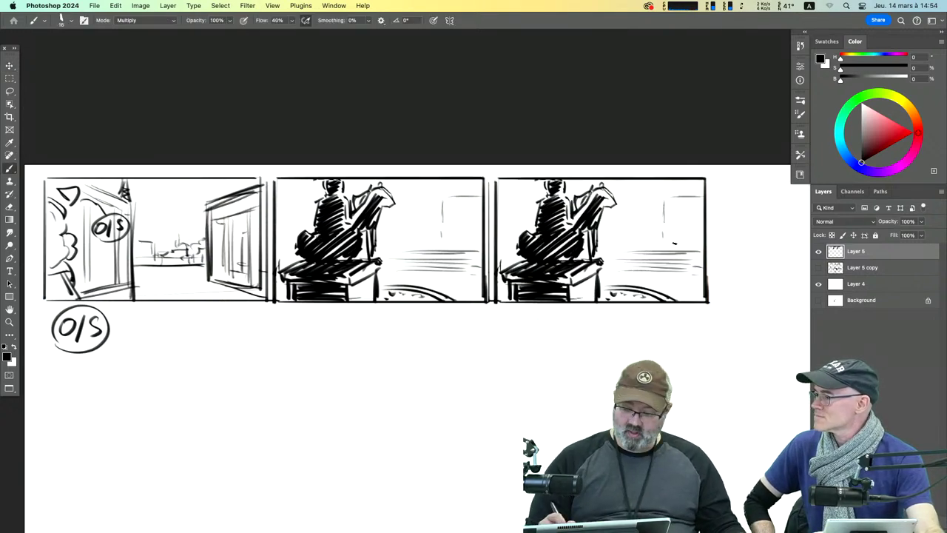
# Step: Sketch a small distant figure at the third panel's right edge with a curved arrow above it
pyautogui.moveTo(666, 252)
pyautogui.mouseDown()
pyautogui.moveTo(694, 248)
pyautogui.moveTo(687, 275)
pyautogui.moveTo(697, 273)
pyautogui.moveTo(697, 255)
pyautogui.moveTo(694, 271)
pyautogui.mouseUp()
pyautogui.moveTo(703, 235)
pyautogui.mouseDown()
pyautogui.moveTo(680, 237)
pyautogui.moveTo(684, 208)
pyautogui.moveTo(691, 220)
pyautogui.moveTo(694, 207)
pyautogui.moveTo(682, 203)
pyautogui.mouseUp()
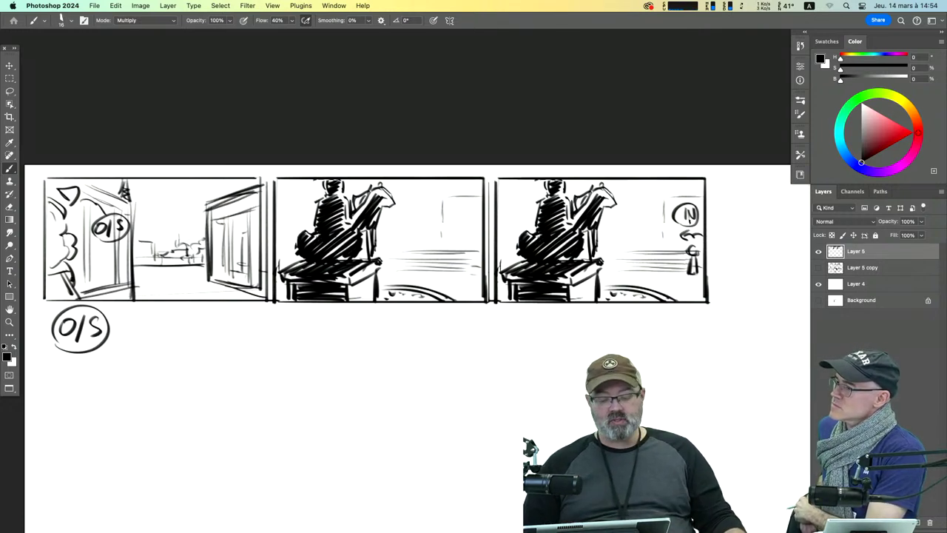
pyautogui.moveTo(688, 218)
pyautogui.mouseDown()
pyautogui.moveTo(501, 336)
pyautogui.moveTo(707, 311)
pyautogui.moveTo(694, 309)
pyautogui.mouseUp()
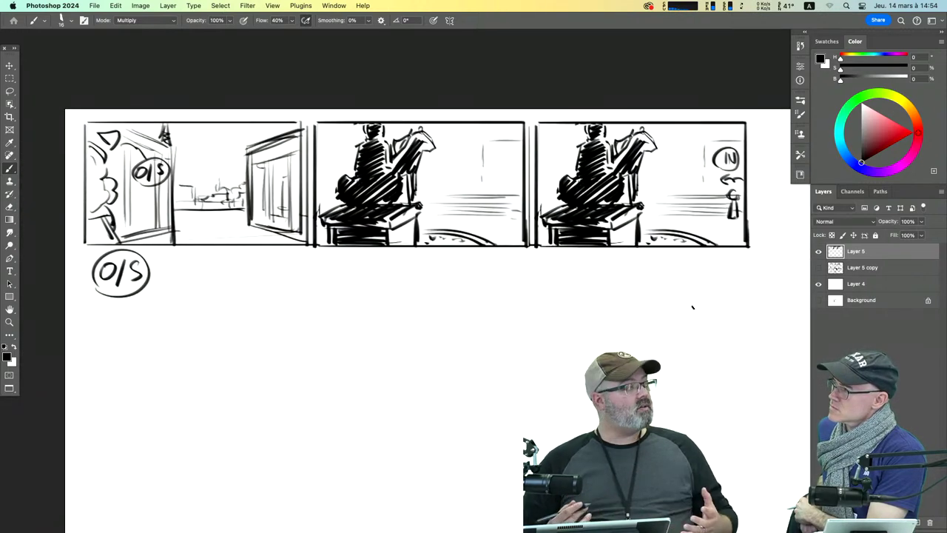
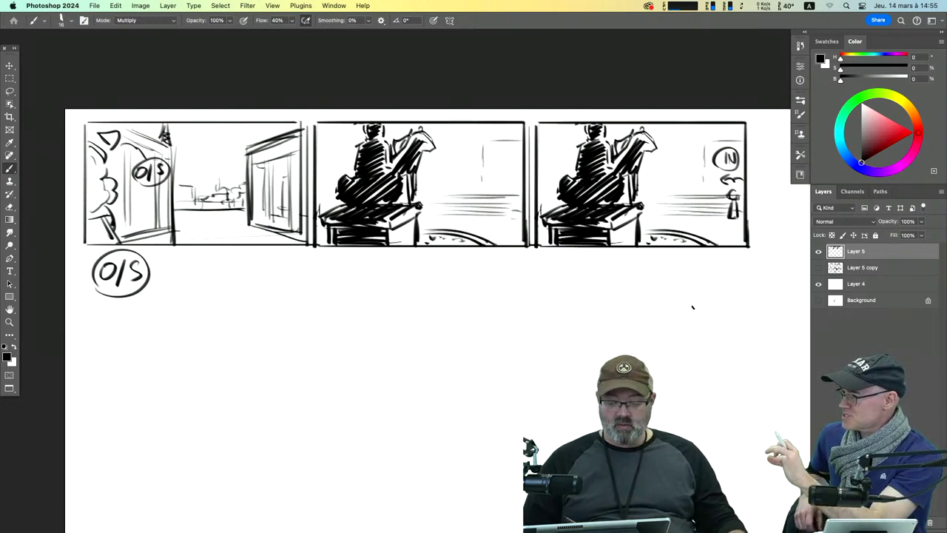
# Step: Duplicate the third storyboard panel onto a new second row below the O/S note, then deselect
pyautogui.click(10, 65)
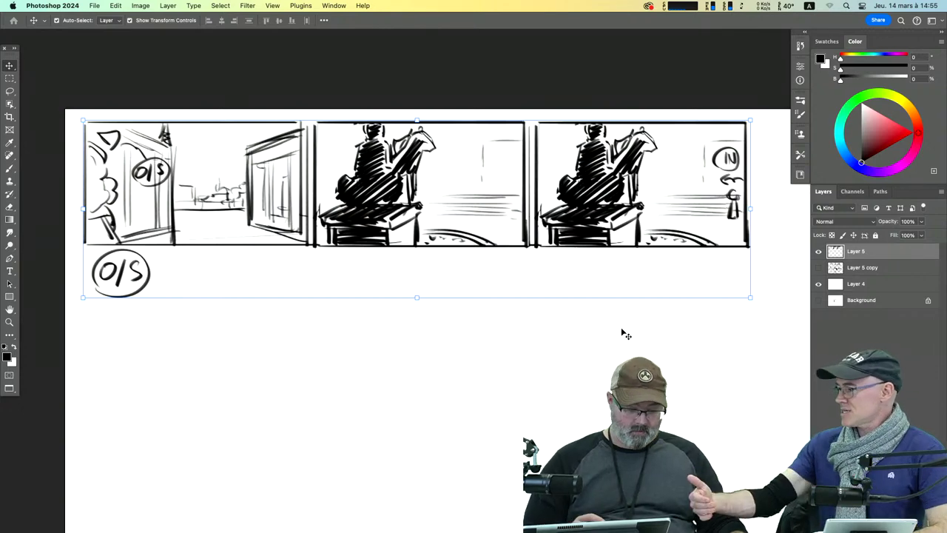
pyautogui.click(10, 78)
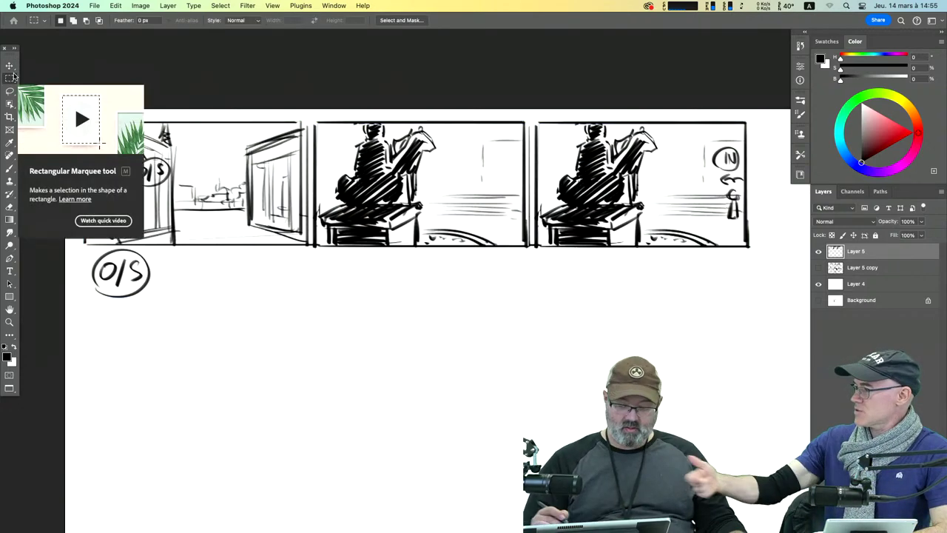
pyautogui.moveTo(530, 266); pyautogui.dragTo(762, 117)
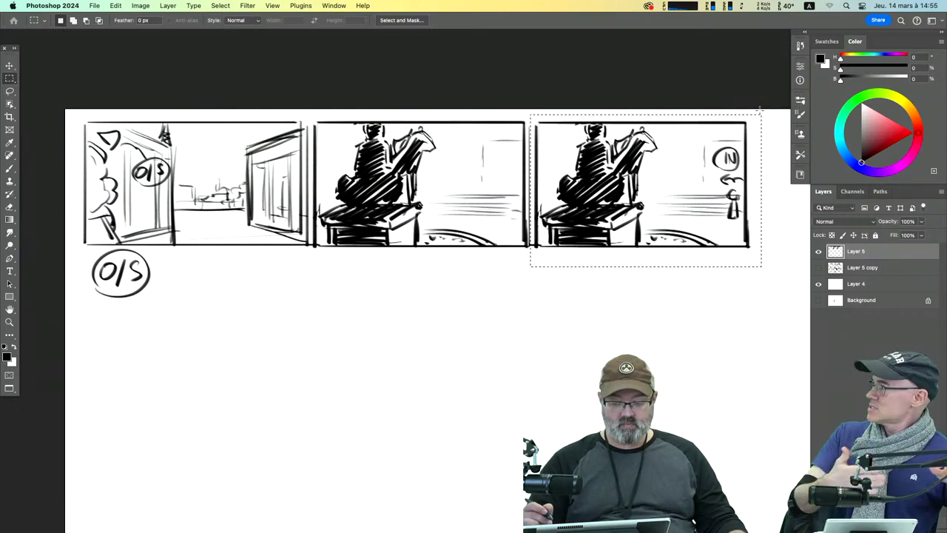
pyautogui.click(10, 65)
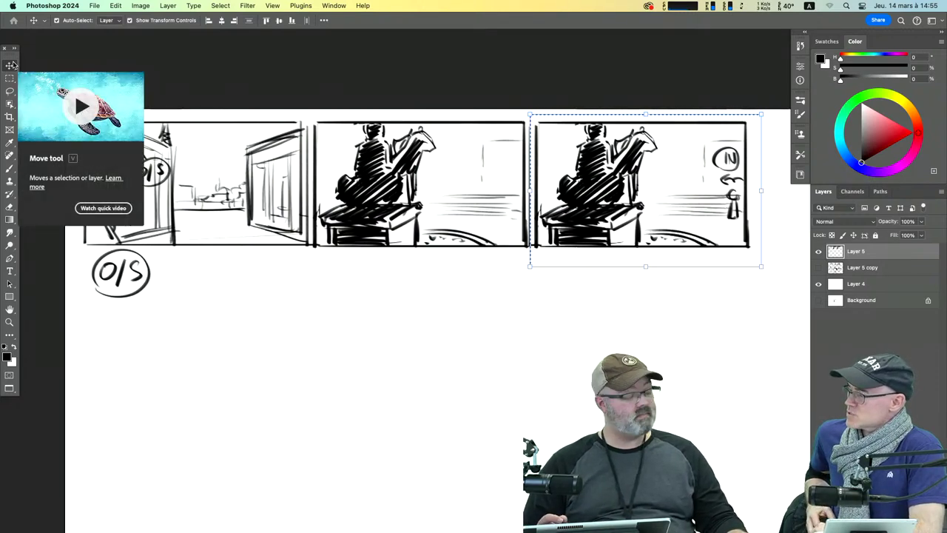
pyautogui.moveTo(625, 211); pyautogui.dragTo(181, 364)
pyautogui.hotkey('ctrl', 'd')
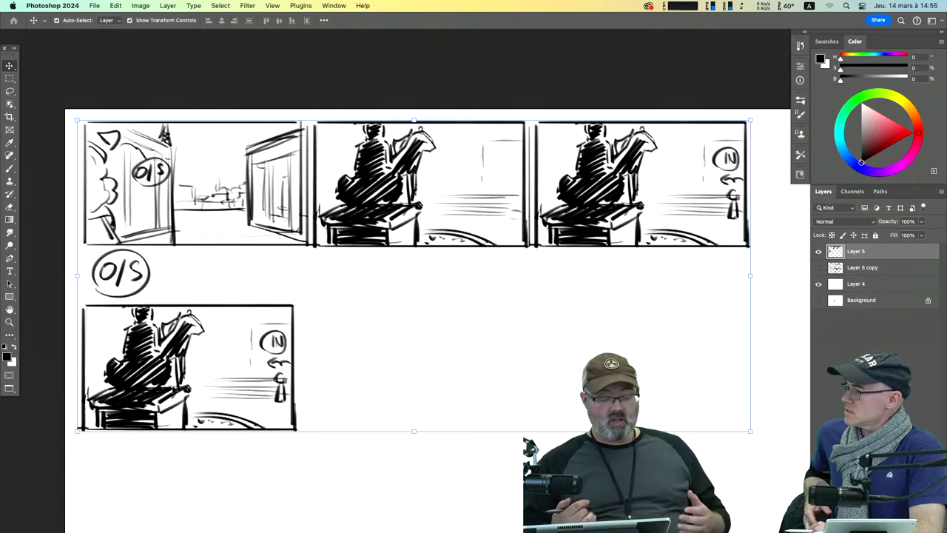
# Step: Lasso the circled N and arrow in the copied panel and delete them from Layer 5
pyautogui.click(510, 324)
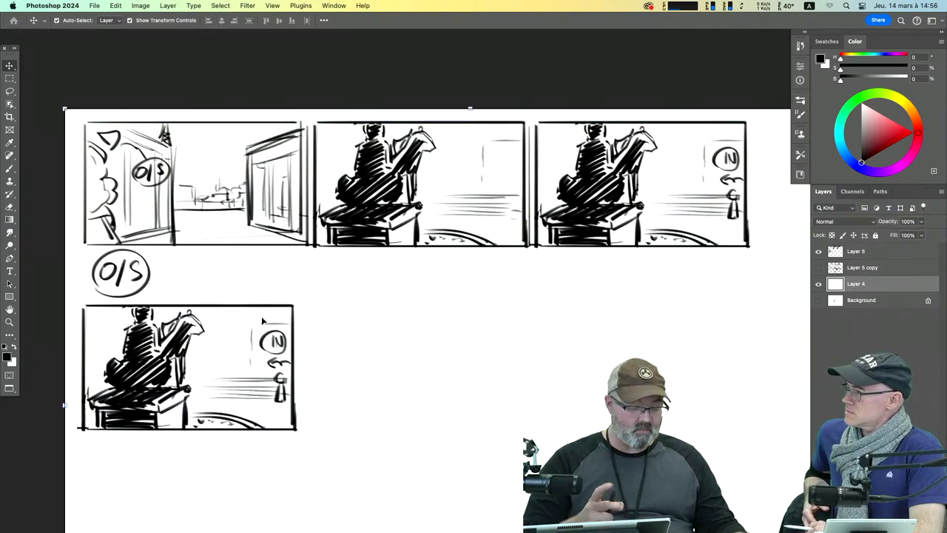
pyautogui.click(11, 90)
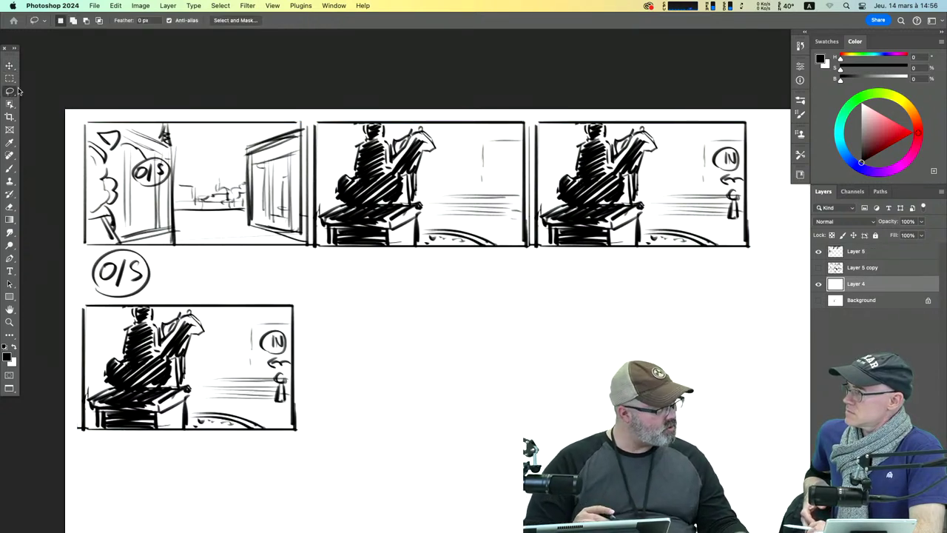
pyautogui.moveTo(290, 335)
pyautogui.mouseDown()
pyautogui.moveTo(274, 331)
pyautogui.moveTo(265, 368)
pyautogui.moveTo(285, 378)
pyautogui.moveTo(294, 370)
pyautogui.moveTo(284, 328)
pyautogui.mouseUp()
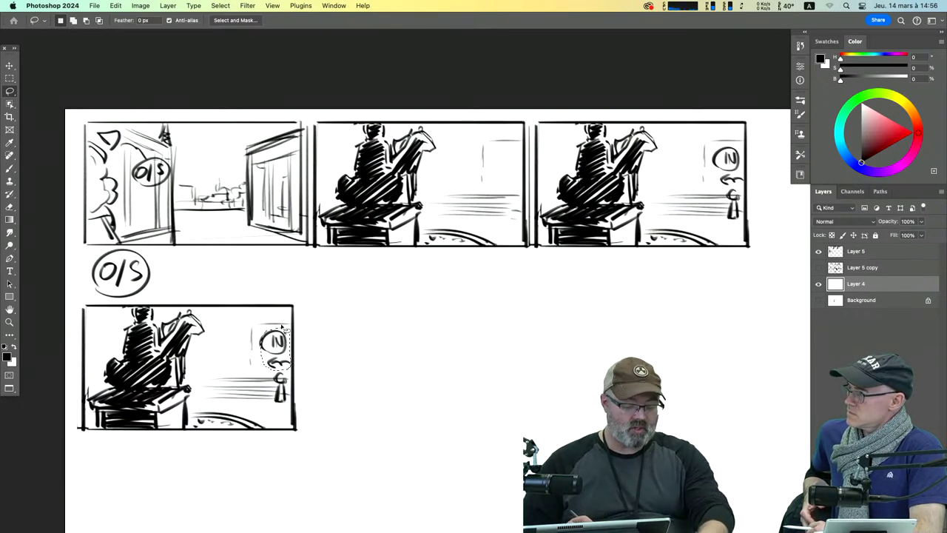
pyautogui.press('super+z')
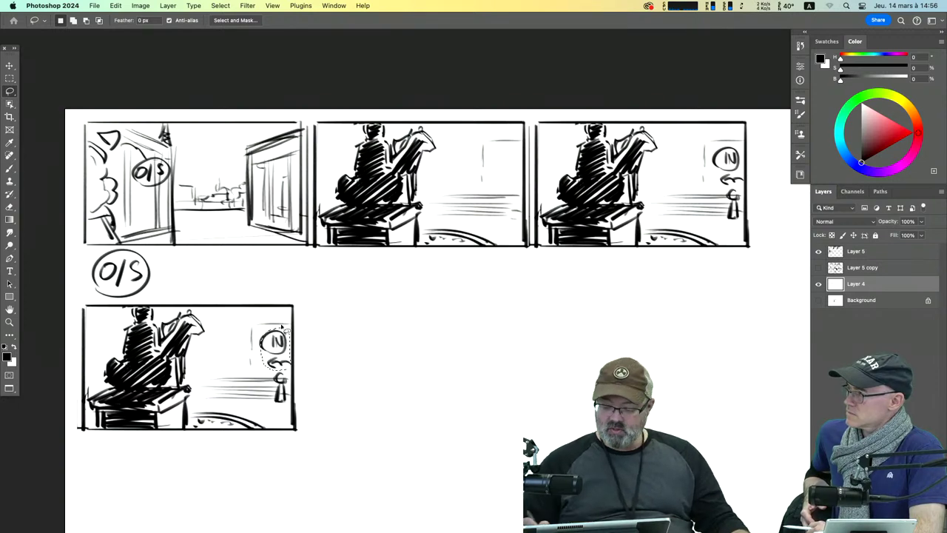
pyautogui.click(873, 256)
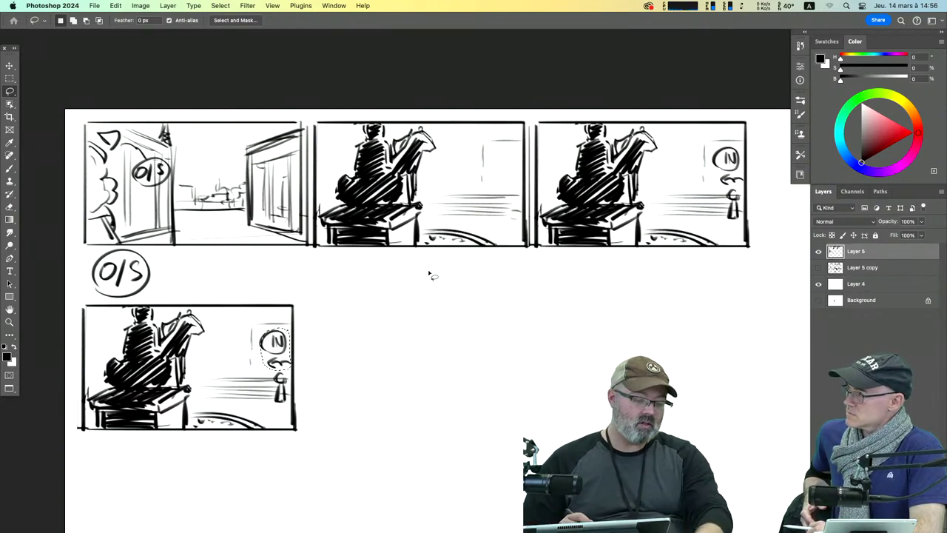
pyautogui.press('BackSpace')
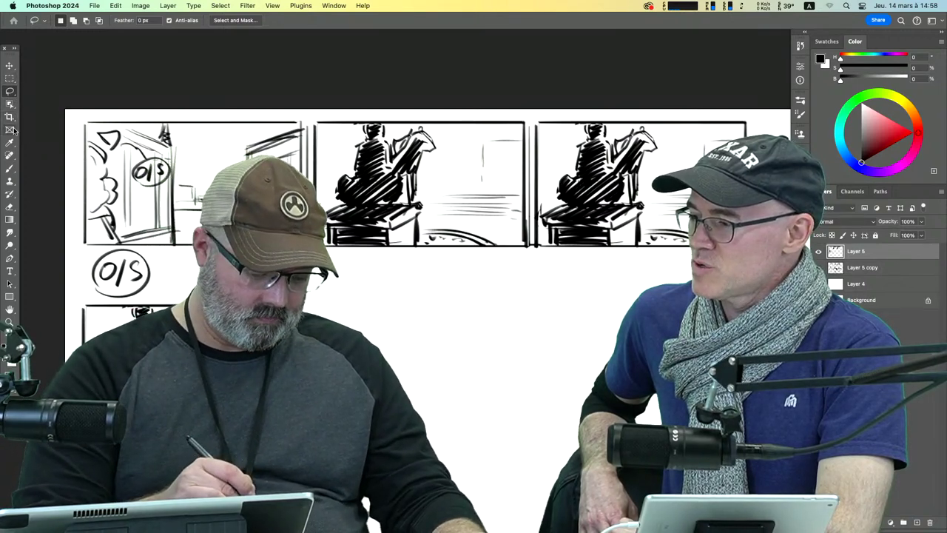
# Step: Pick the Brush tool for sketching the character's small round head
pyautogui.click(15, 168)
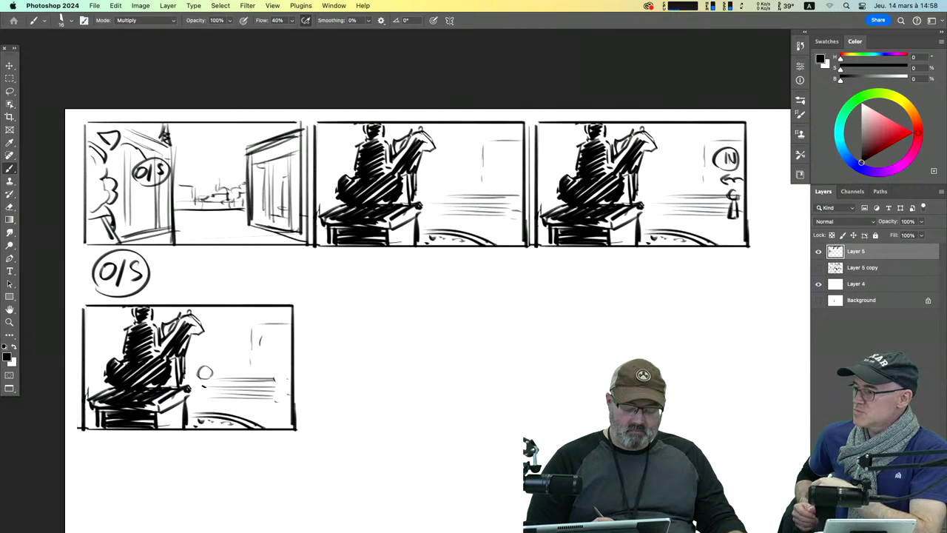
# Step: Draw a stick figure beside the bench, undo it, and redraw it with a head, body and face
pyautogui.moveTo(202, 379)
pyautogui.mouseDown()
pyautogui.moveTo(206, 399)
pyautogui.moveTo(217, 398)
pyautogui.mouseUp()
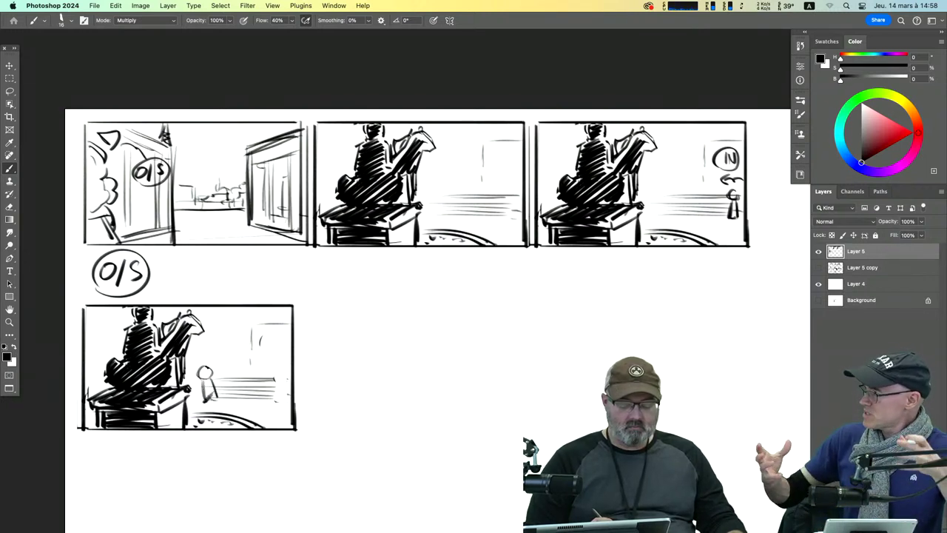
pyautogui.moveTo(210, 380)
pyautogui.mouseDown()
pyautogui.moveTo(220, 384)
pyautogui.moveTo(199, 383)
pyautogui.mouseUp()
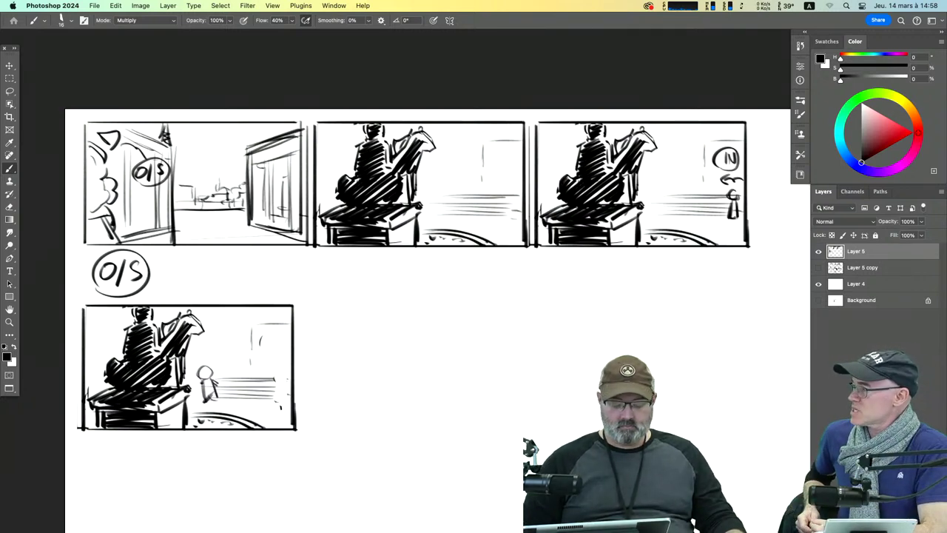
pyautogui.moveTo(201, 367); pyautogui.dragTo(210, 375)
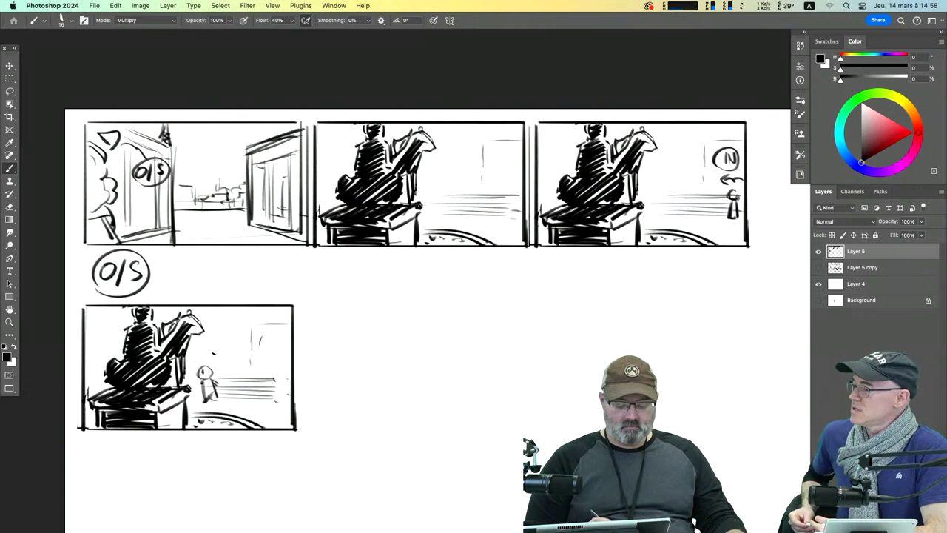
pyautogui.press('super+z')
pyautogui.press('super+z')
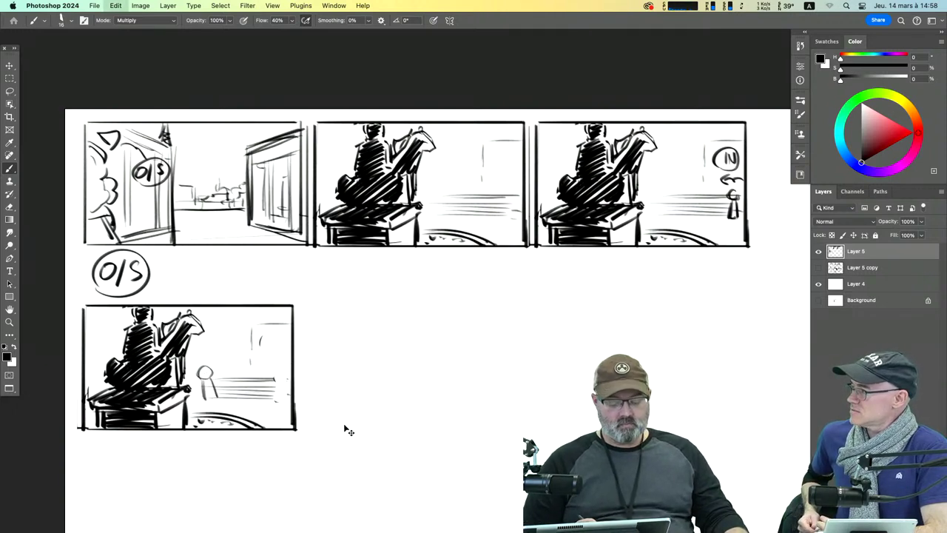
pyautogui.press('super+z')
pyautogui.press('super+z')
pyautogui.press('super+z')
pyautogui.press('super+z')
pyautogui.press('super+z')
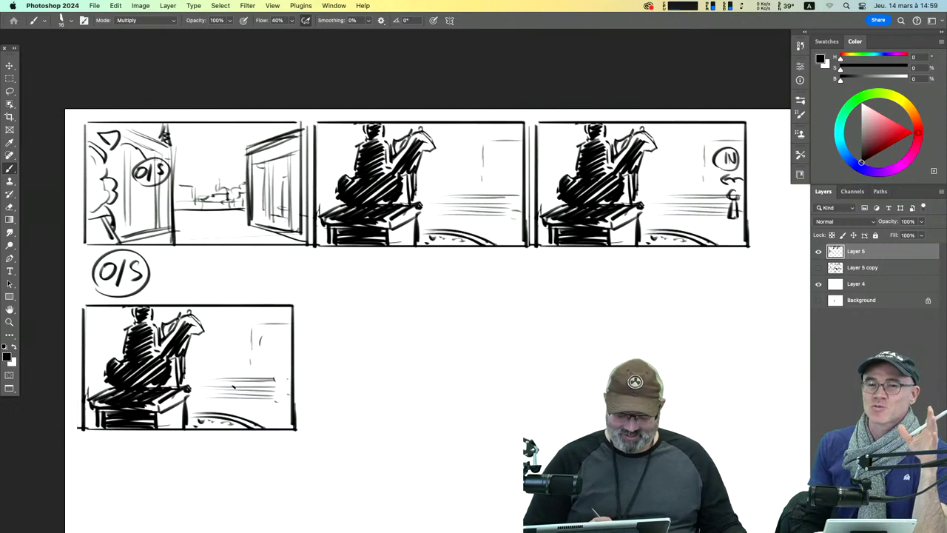
pyautogui.moveTo(227, 372)
pyautogui.mouseDown()
pyautogui.moveTo(234, 380)
pyautogui.moveTo(231, 371)
pyautogui.moveTo(226, 404)
pyautogui.moveTo(238, 399)
pyautogui.mouseUp()
pyautogui.moveTo(227, 399); pyautogui.dragTo(236, 403)
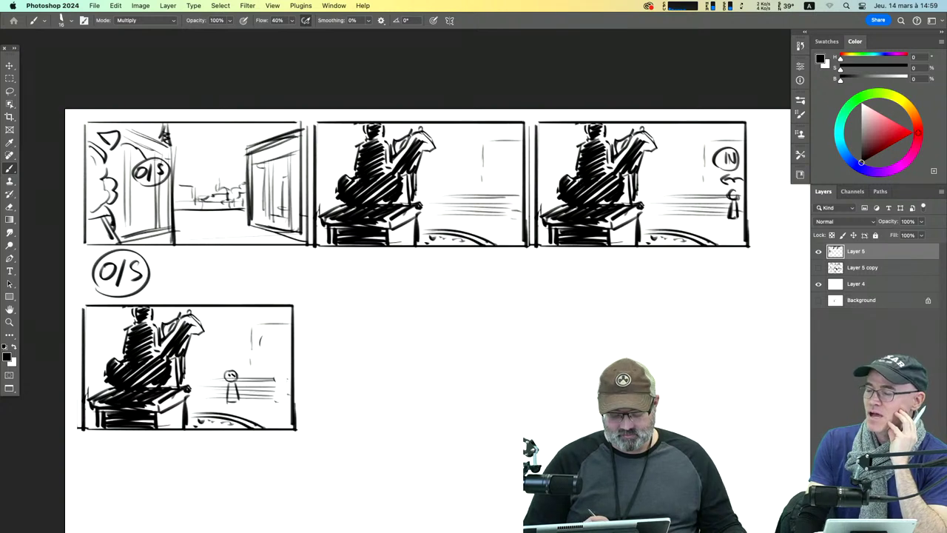
pyautogui.moveTo(227, 372)
pyautogui.mouseDown()
pyautogui.moveTo(239, 377)
pyautogui.moveTo(228, 402)
pyautogui.moveTo(237, 400)
pyautogui.mouseUp()
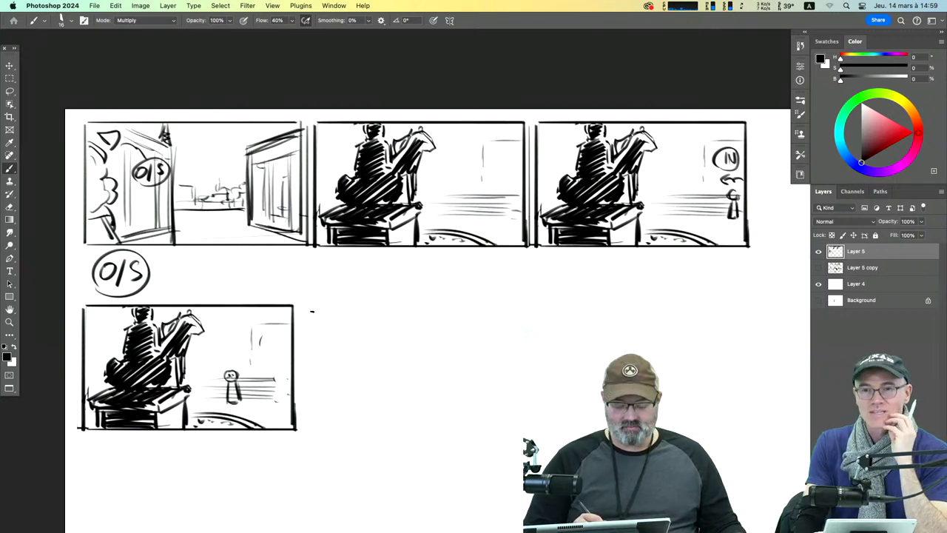
# Step: Brush the left, top and bottom edges of a new panel to the right
pyautogui.moveTo(302, 306)
pyautogui.mouseDown()
pyautogui.moveTo(312, 306)
pyautogui.moveTo(309, 429)
pyautogui.mouseUp()
pyautogui.moveTo(303, 306); pyautogui.dragTo(518, 305)
pyautogui.moveTo(312, 429); pyautogui.dragTo(518, 430)
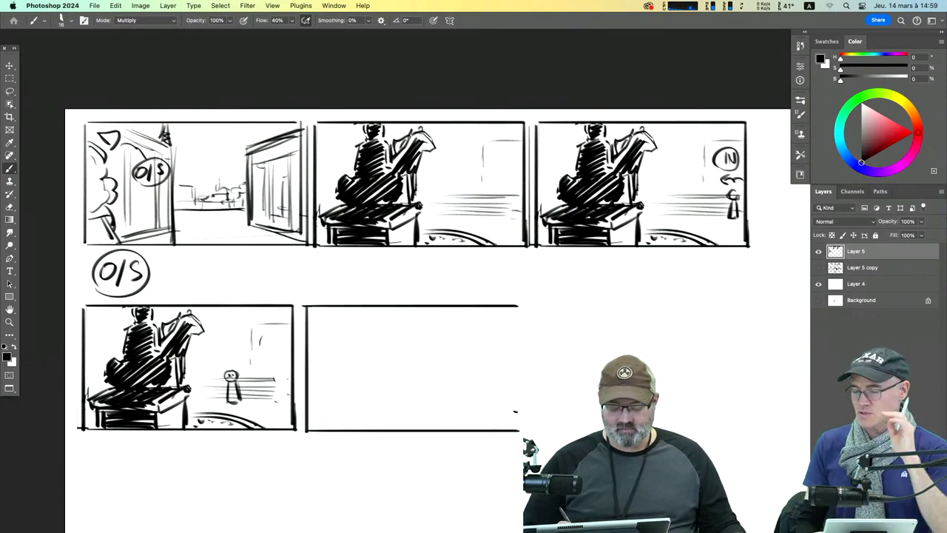
# Step: Brush the new panel's right edge to complete its empty frame
pyautogui.moveTo(515, 306); pyautogui.dragTo(517, 427)
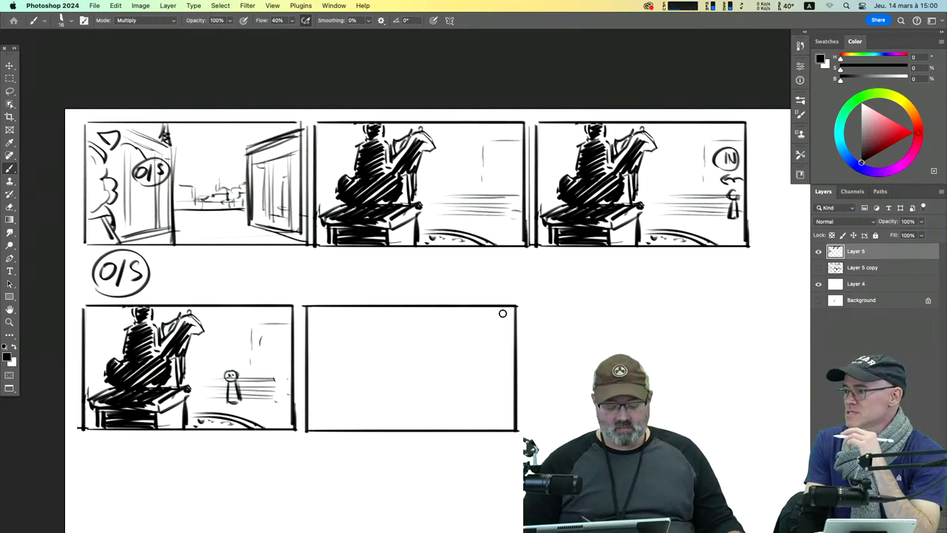
pyautogui.click(10, 77)
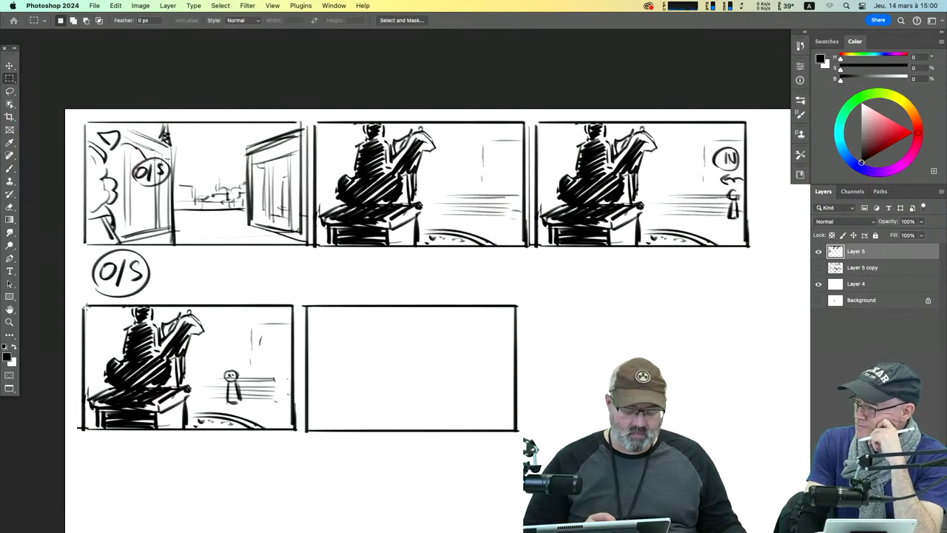
# Step: Copy the lower-left panel's scene, stick figure included, into the empty panel beside it
pyautogui.moveTo(192, 330); pyautogui.dragTo(393, 377)
pyautogui.press('super+z')
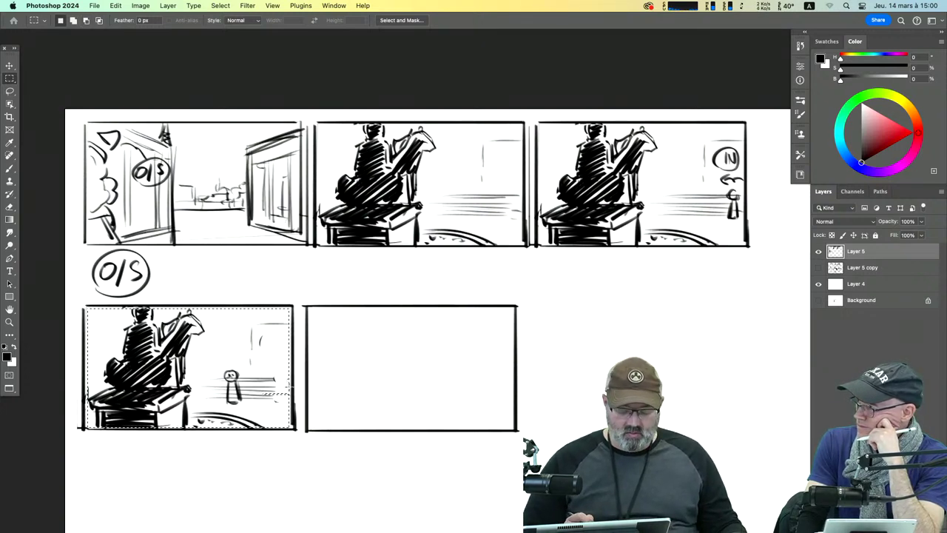
pyautogui.click(11, 65)
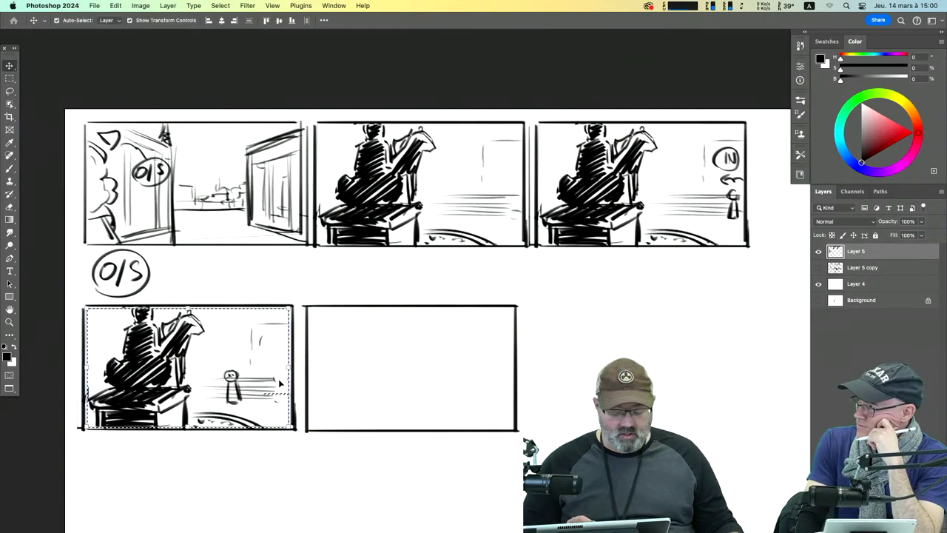
pyautogui.moveTo(274, 385); pyautogui.dragTo(491, 384)
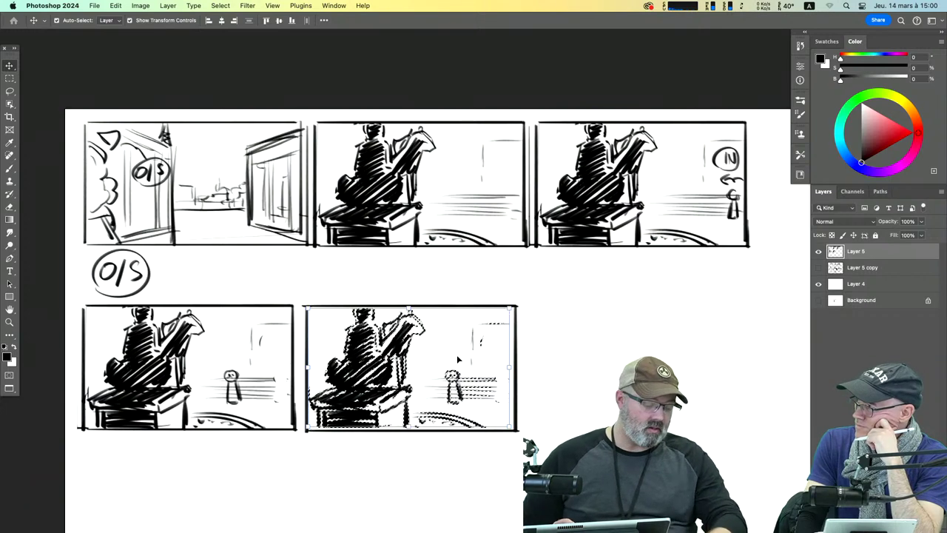
pyautogui.hotkey('alt', '[')
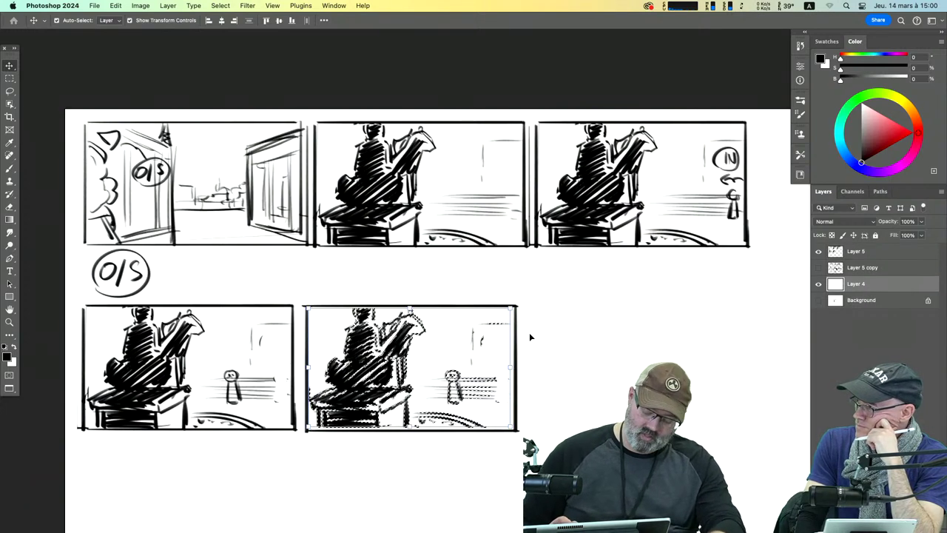
pyautogui.press('super+d')
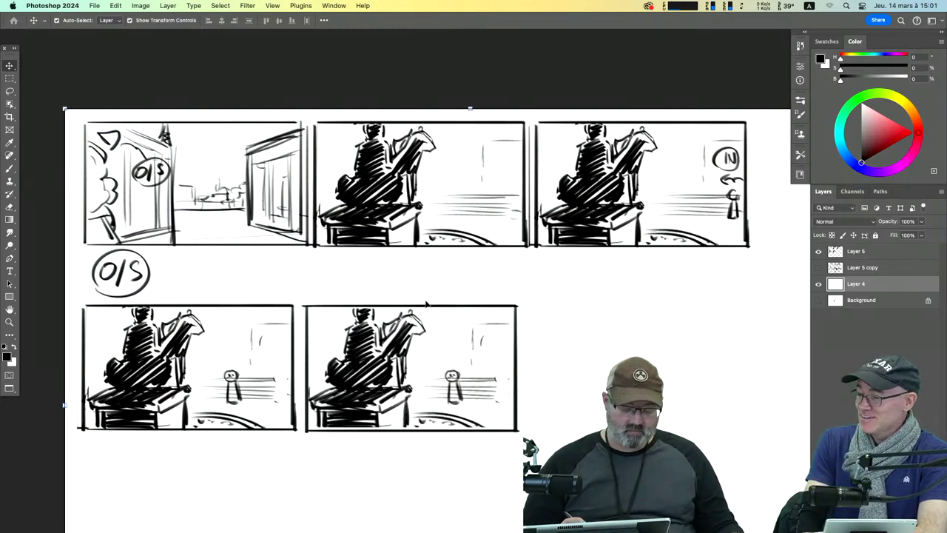
pyautogui.click(10, 91)
pyautogui.moveTo(460, 384)
pyautogui.mouseDown()
pyautogui.moveTo(444, 379)
pyautogui.moveTo(448, 408)
pyautogui.moveTo(466, 412)
pyautogui.moveTo(464, 379)
pyautogui.mouseUp()
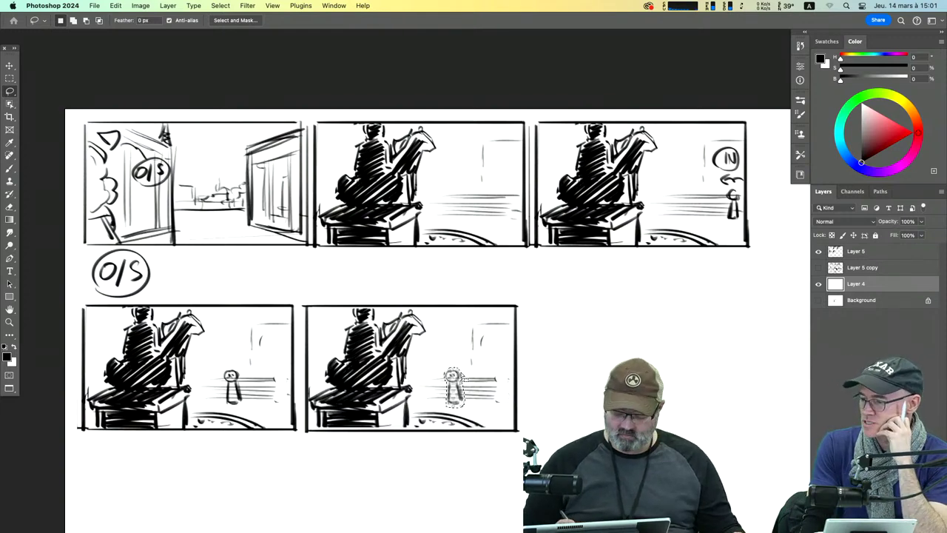
pyautogui.click(858, 251)
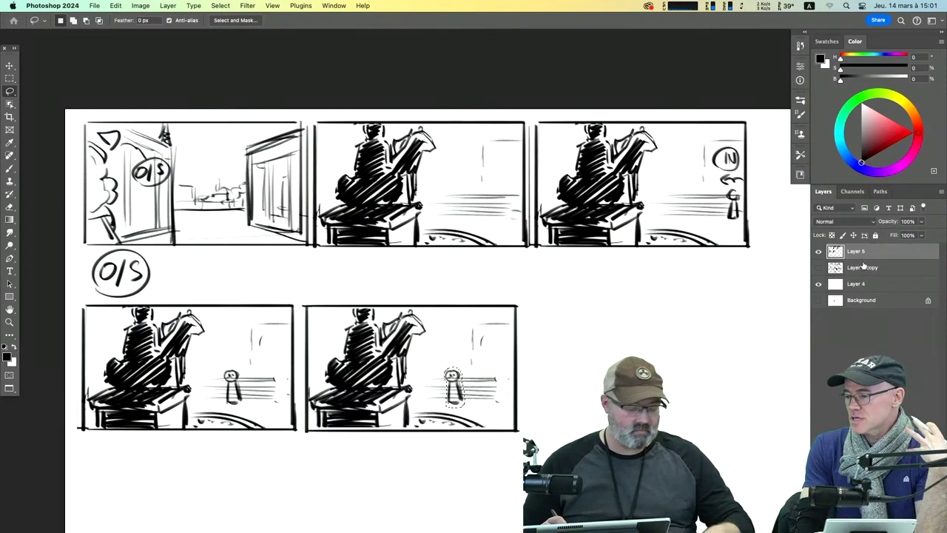
pyautogui.press('Delete')
pyautogui.press('super+d')
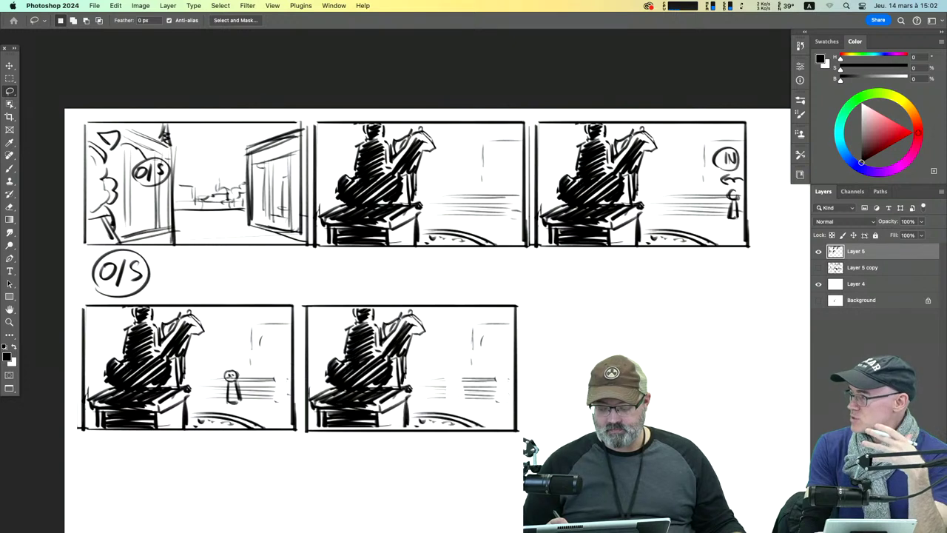
pyautogui.press('super+z')
pyautogui.press('super+z')
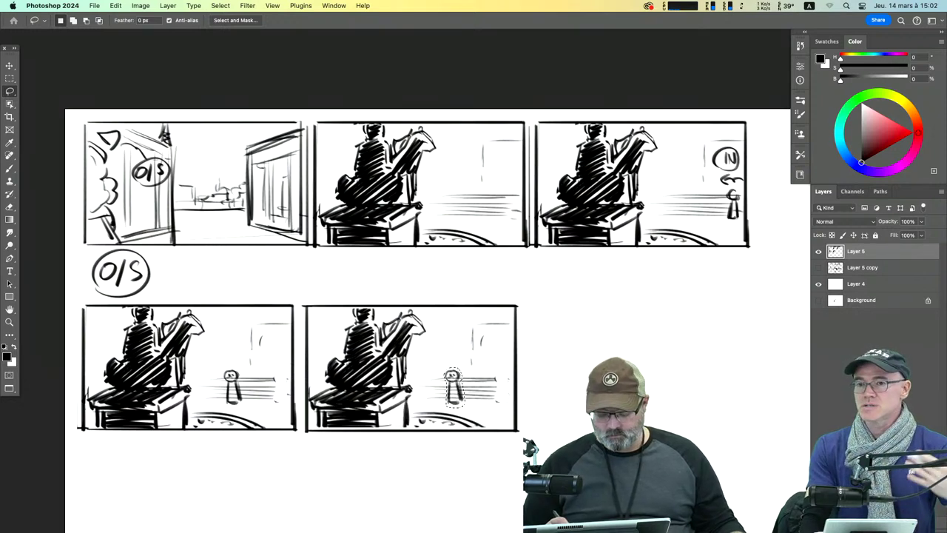
pyautogui.click(893, 285)
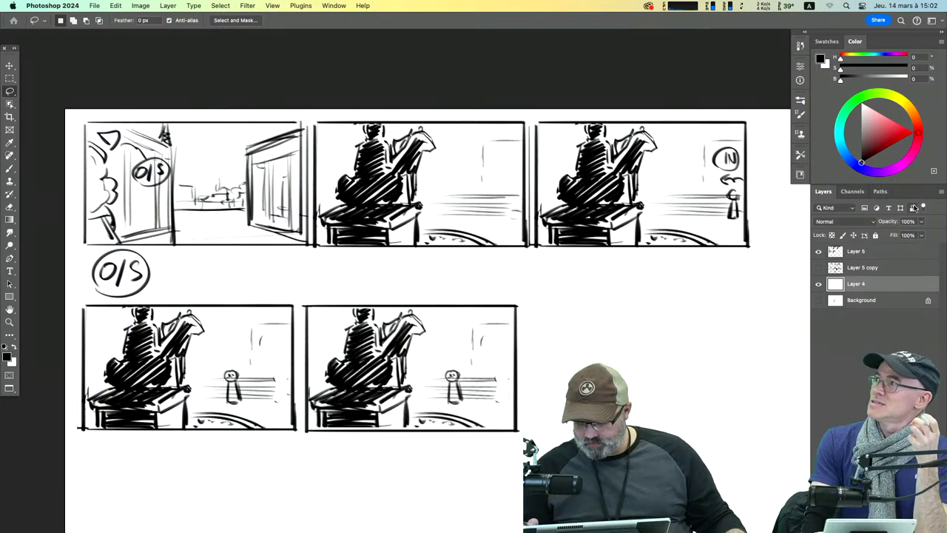
# Step: Lock Layer 4's transparent pixels, then make Layer 5 the active layer again
pyautogui.click(912, 208)
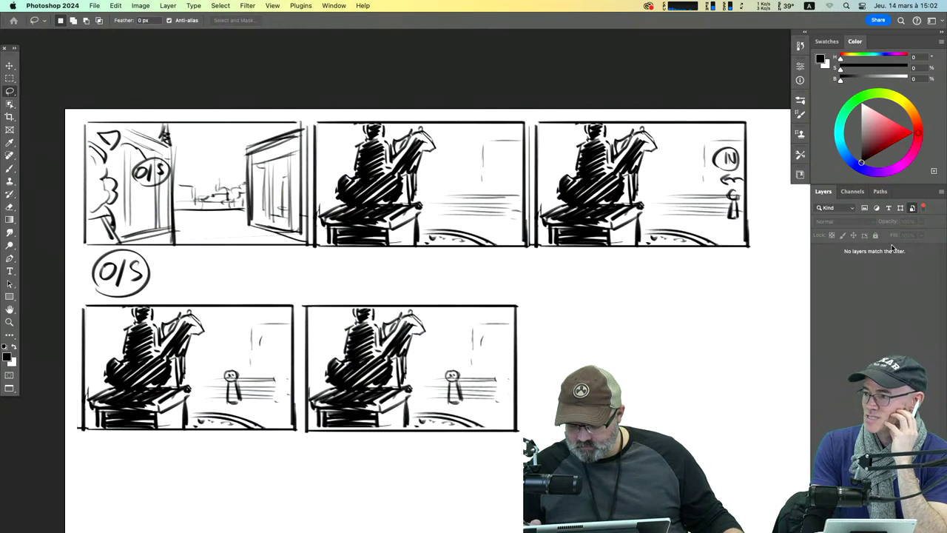
pyautogui.click(912, 209)
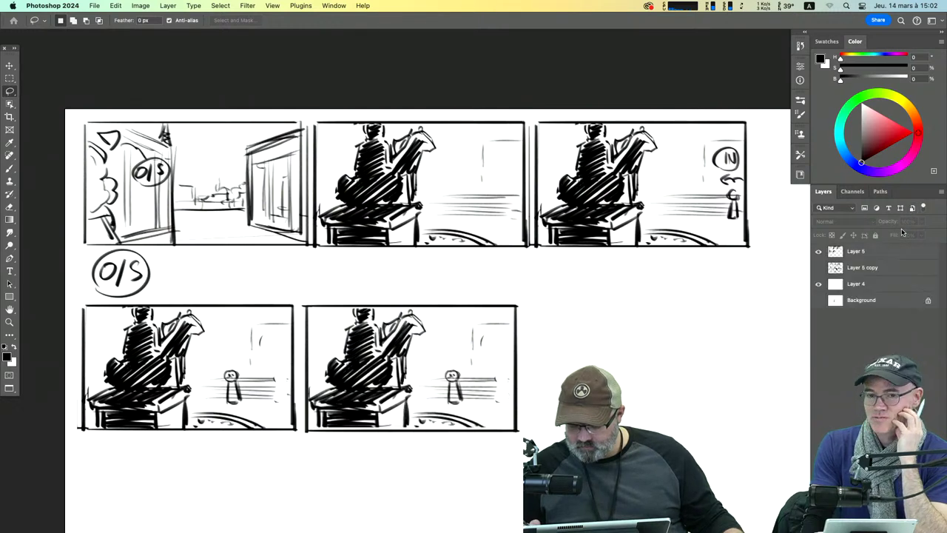
pyautogui.click(880, 286)
pyautogui.rightClick(886, 288)
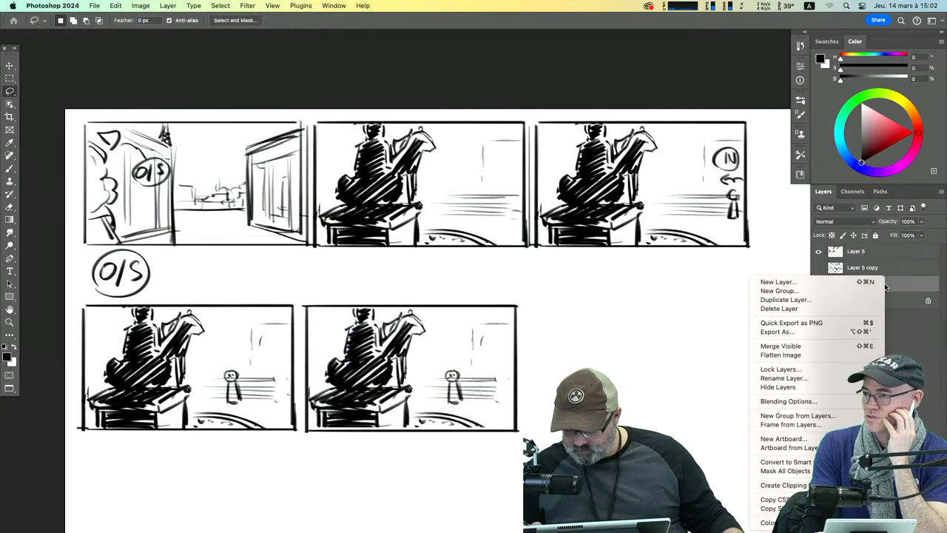
pyautogui.click(896, 286)
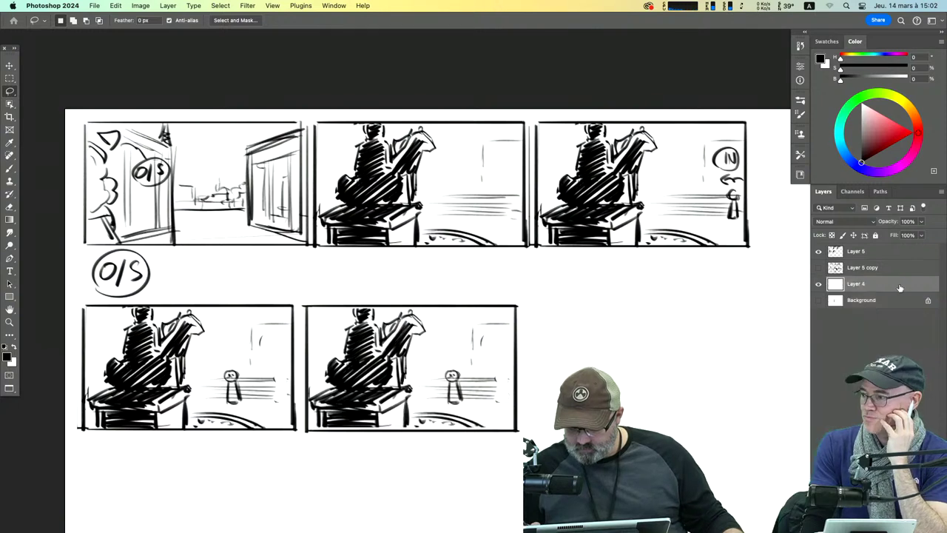
pyautogui.click(832, 235)
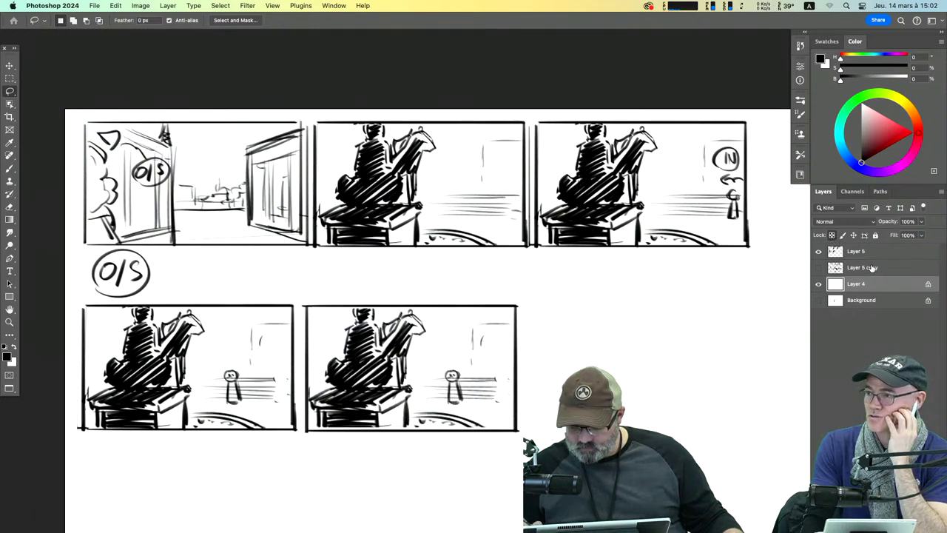
pyautogui.click(869, 253)
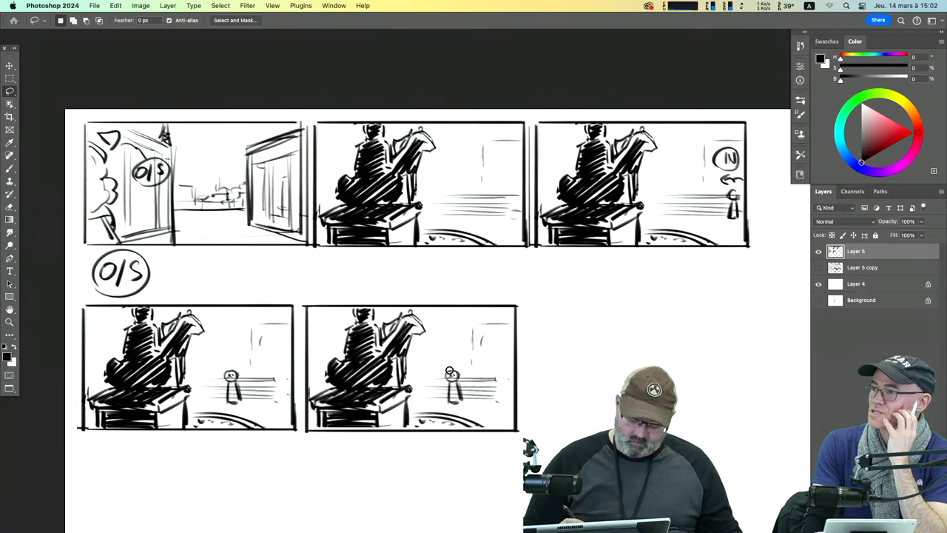
# Step: Erase the middle lower panel's figure and brush the head of a new small figure
pyautogui.moveTo(454, 378); pyautogui.dragTo(463, 407)
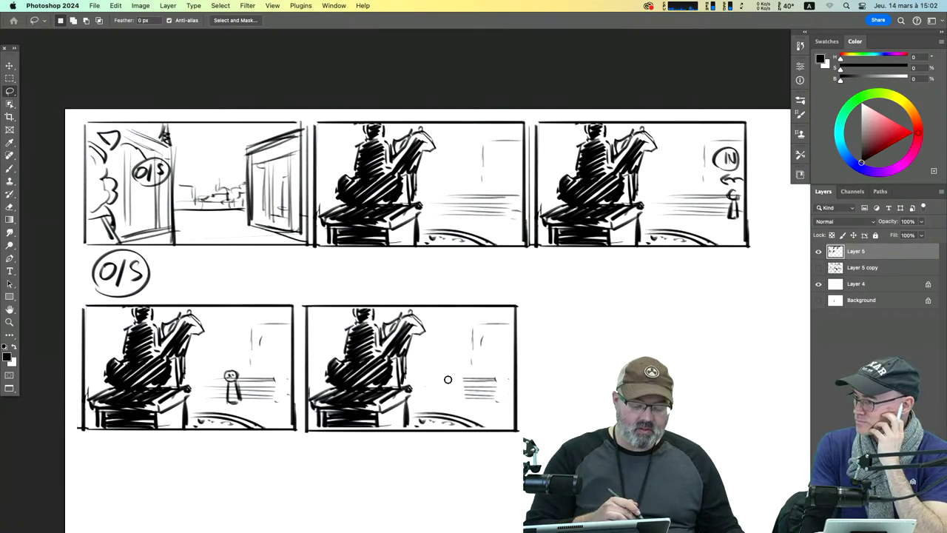
pyautogui.click(12, 169)
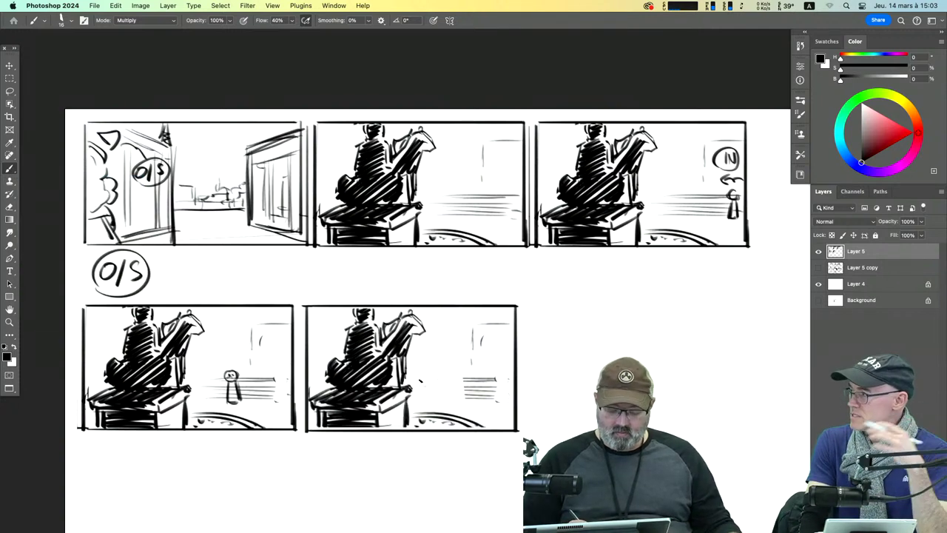
pyautogui.moveTo(419, 380)
pyautogui.mouseDown()
pyautogui.moveTo(419, 402)
pyautogui.moveTo(431, 403)
pyautogui.moveTo(418, 366)
pyautogui.mouseUp()
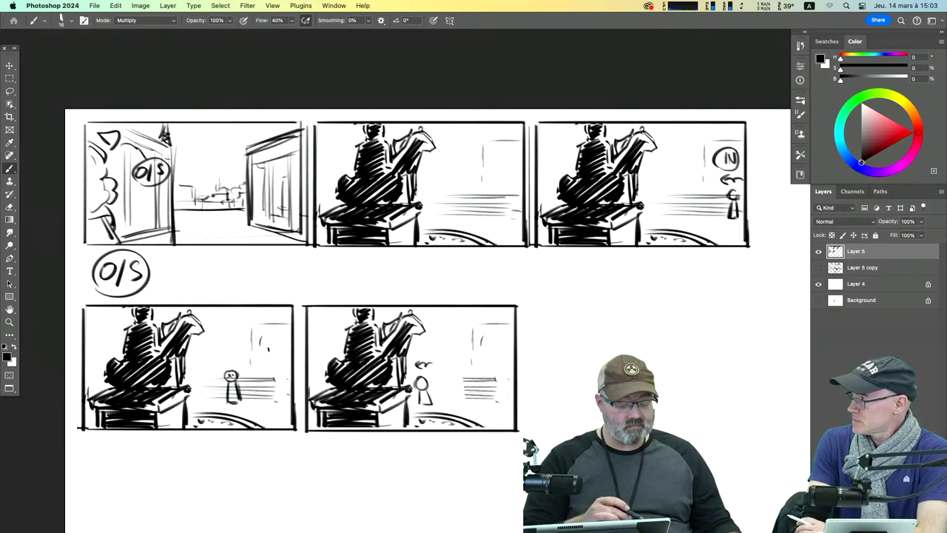
# Step: Copy the middle lower panel into the third slot of the second row, then deselect
pyautogui.click(15, 79)
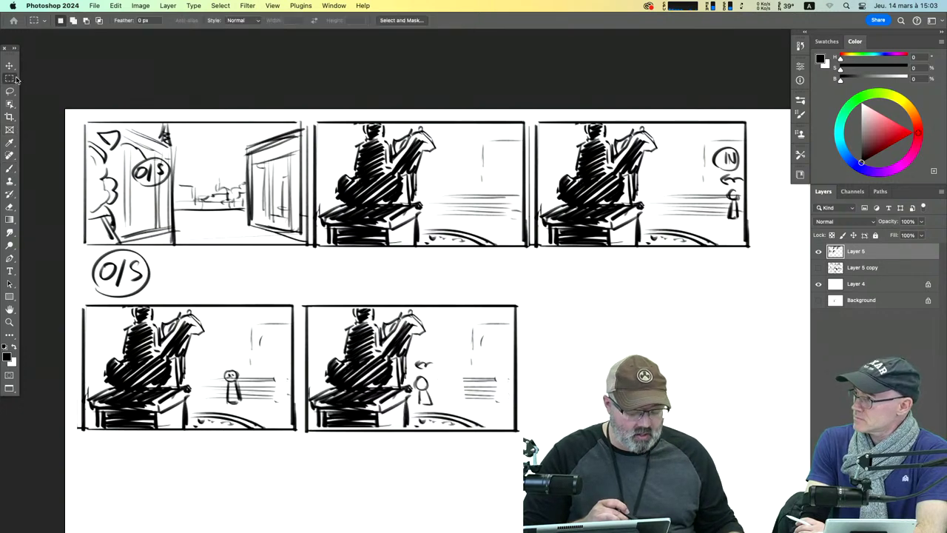
pyautogui.moveTo(545, 290); pyautogui.dragTo(298, 442)
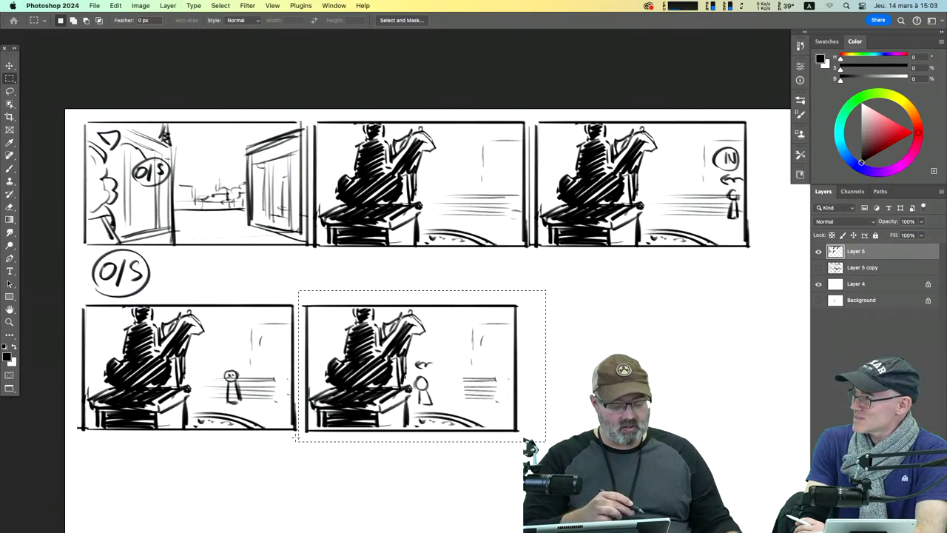
pyautogui.click(10, 65)
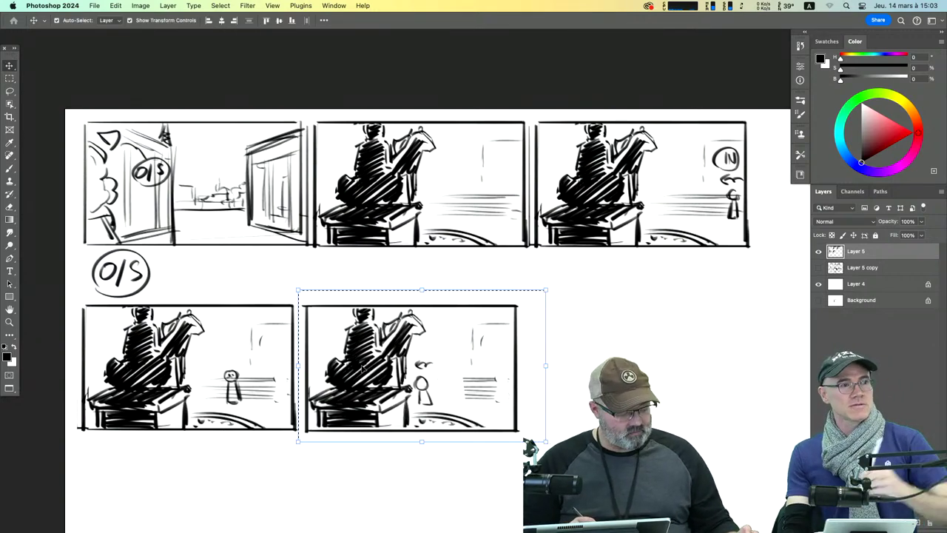
pyautogui.moveTo(536, 318); pyautogui.dragTo(616, 327)
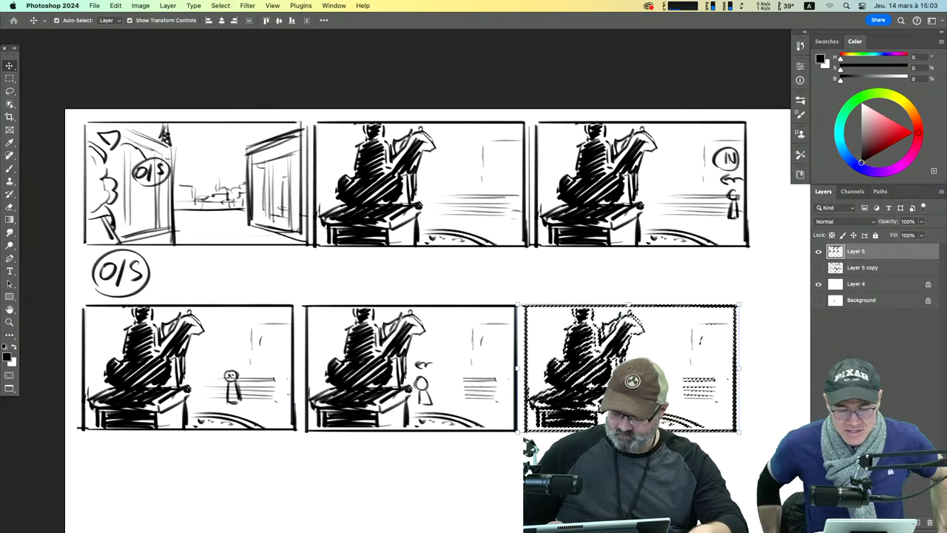
pyautogui.press('super+d')
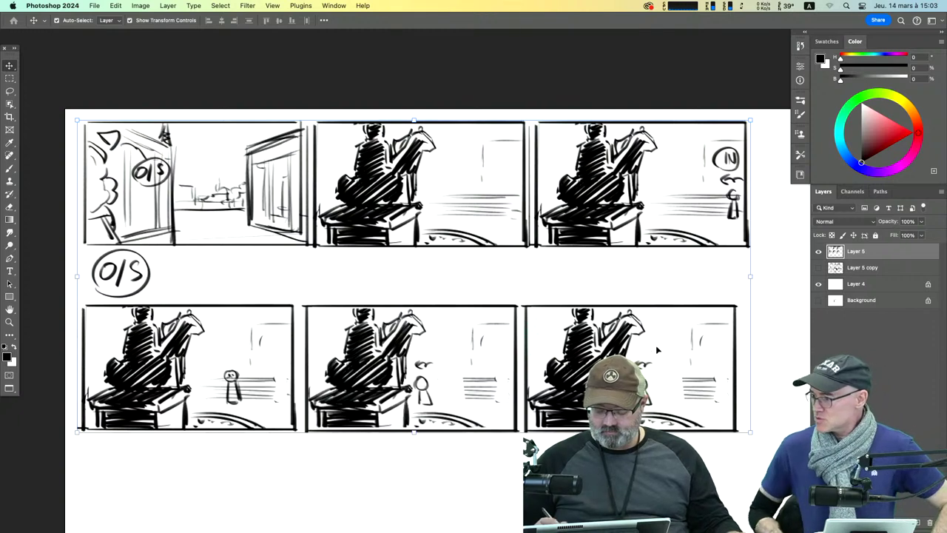
# Step: Remove the third panel's small figure and sketch a peeking figure with an O/S mark
pyautogui.click(10, 91)
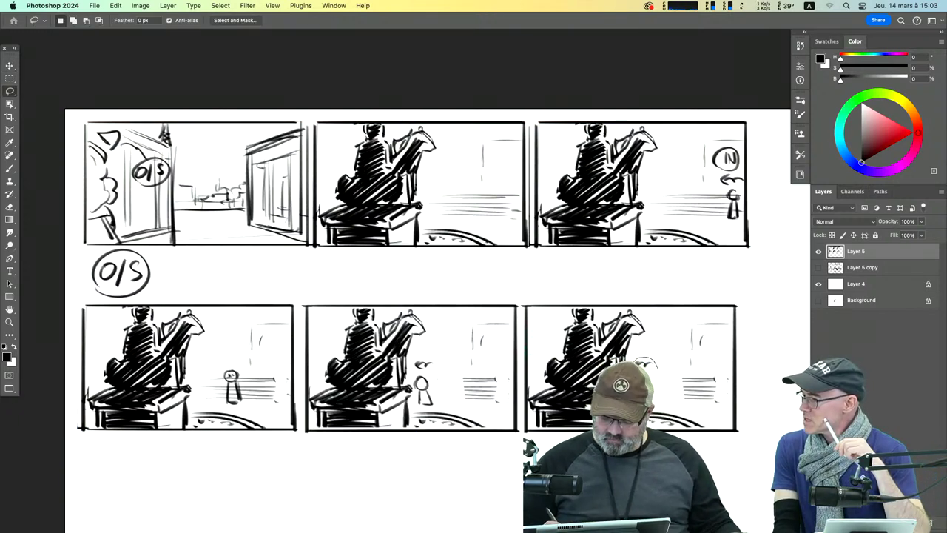
pyautogui.moveTo(642, 361)
pyautogui.mouseDown()
pyautogui.moveTo(655, 374)
pyautogui.moveTo(654, 392)
pyautogui.moveTo(637, 360)
pyautogui.mouseUp()
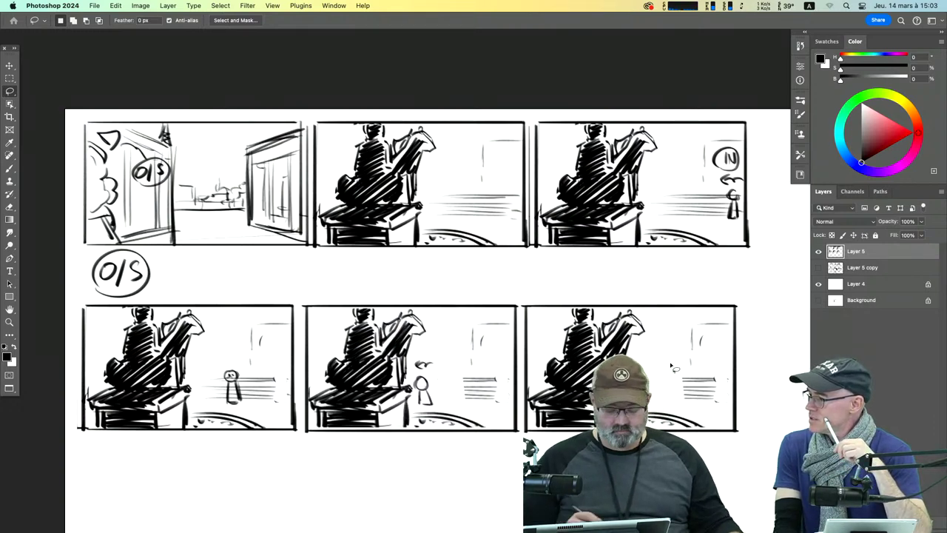
pyautogui.click(9, 168)
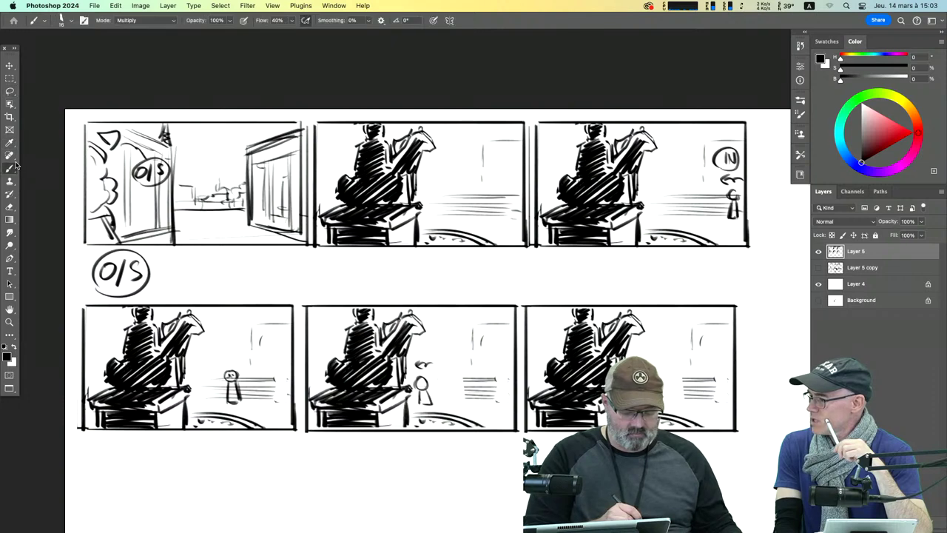
pyautogui.moveTo(529, 375)
pyautogui.mouseDown()
pyautogui.moveTo(537, 397)
pyautogui.moveTo(536, 343)
pyautogui.moveTo(546, 352)
pyautogui.mouseUp()
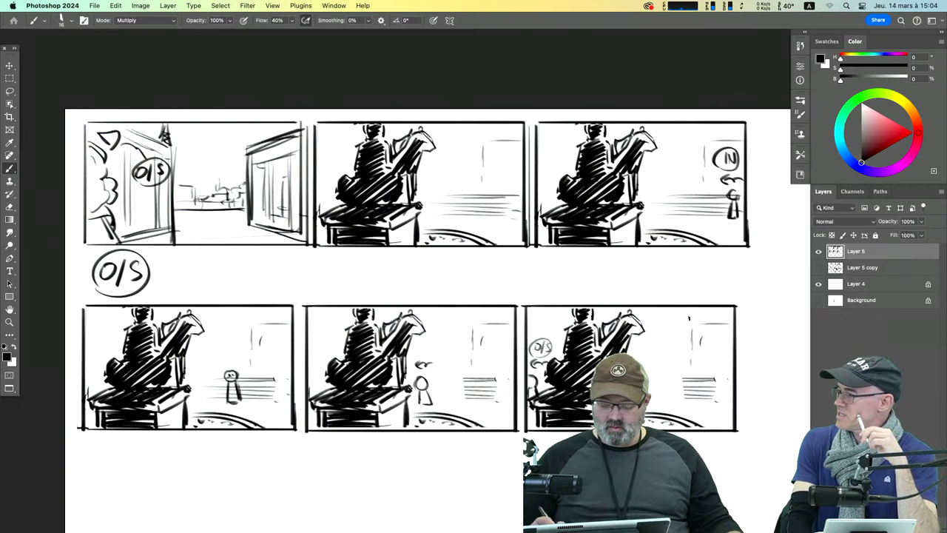
pyautogui.moveTo(688, 325)
pyautogui.mouseDown()
pyautogui.moveTo(735, 321)
pyautogui.moveTo(687, 368)
pyautogui.moveTo(734, 377)
pyautogui.mouseUp()
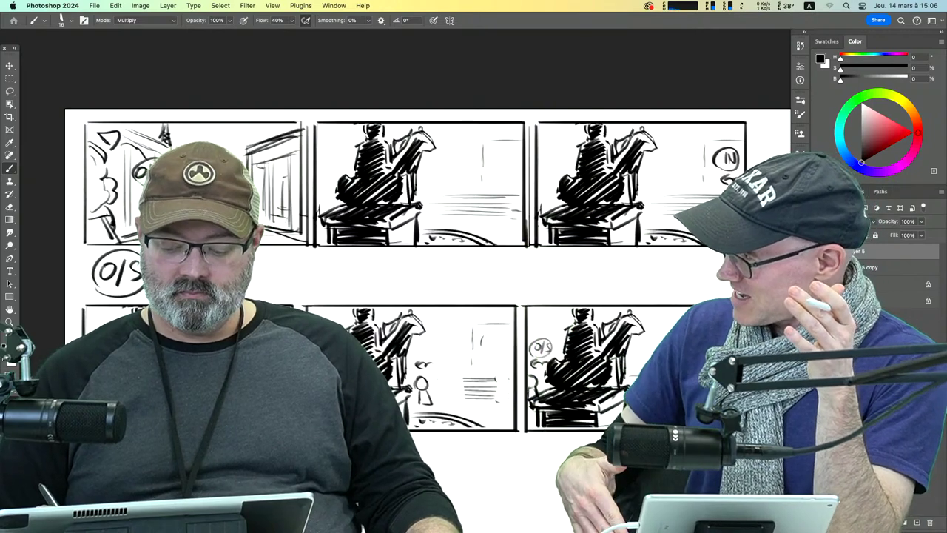
pyautogui.scroll(-5, 429, 296)
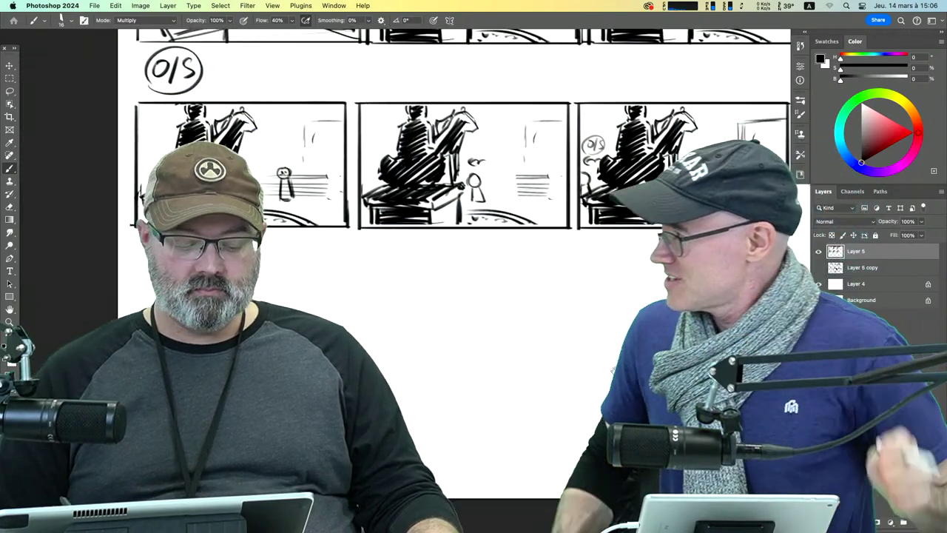
# Step: Brush a rectangular panel outline beneath the first bench-scene panel to begin a third row
pyautogui.hscroll(3, 429, 259)
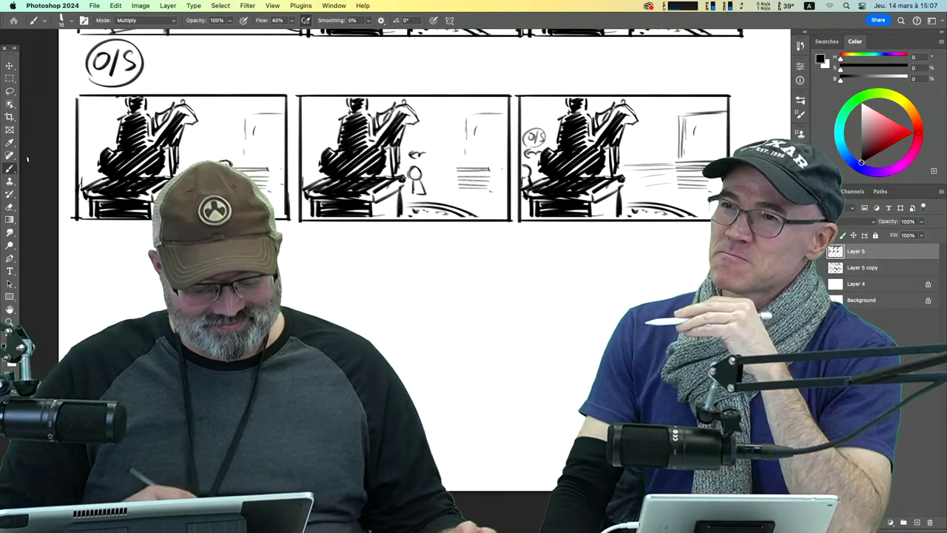
pyautogui.moveTo(221, 163); pyautogui.dragTo(222, 165)
pyautogui.moveTo(78, 235); pyautogui.dragTo(78, 244)
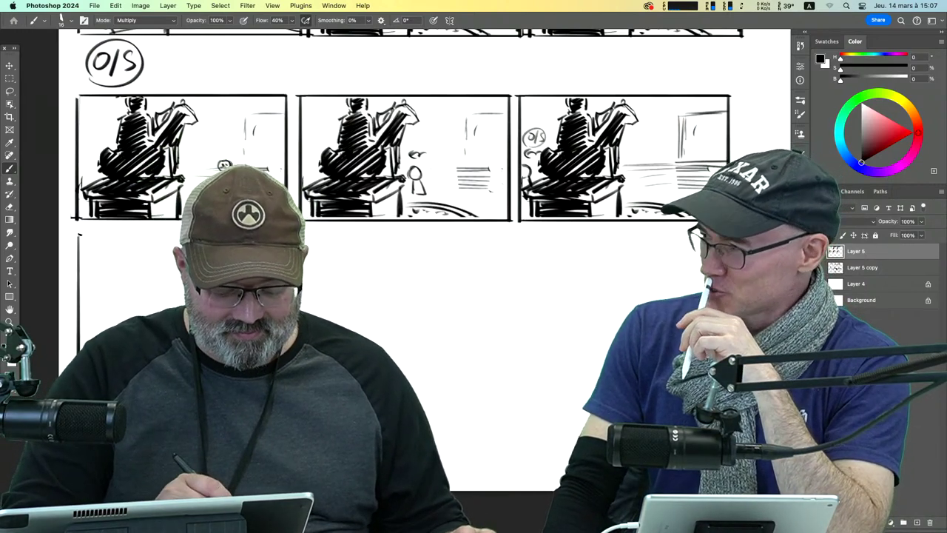
pyautogui.moveTo(77, 347); pyautogui.dragTo(174, 235)
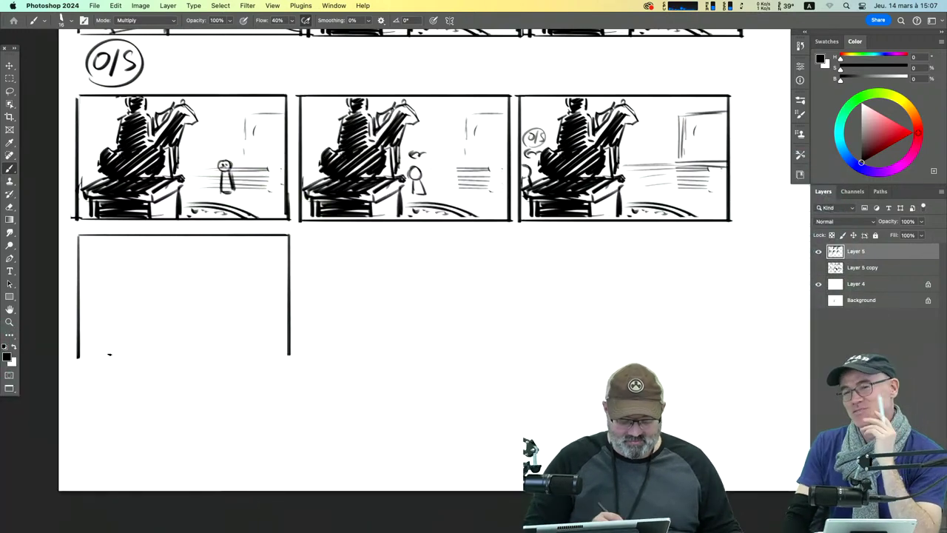
pyautogui.moveTo(74, 346); pyautogui.dragTo(290, 346)
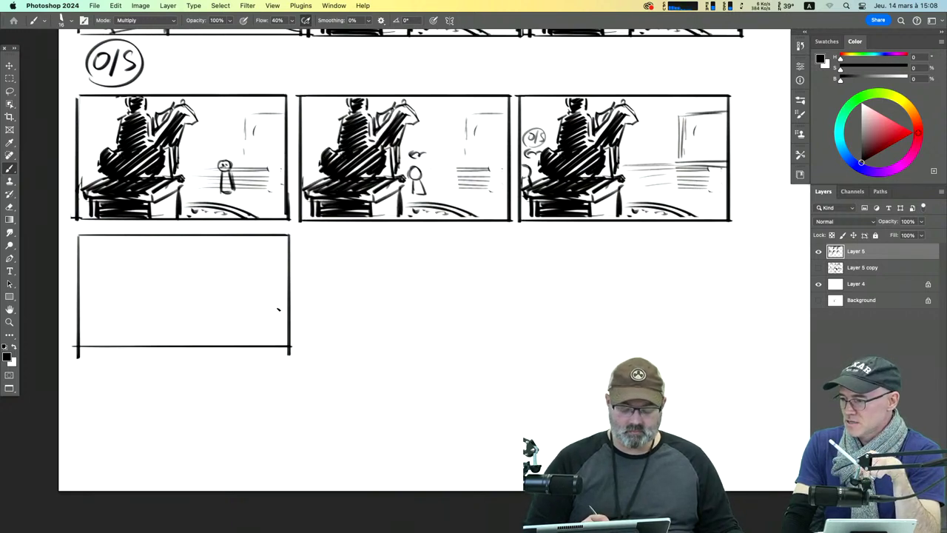
# Step: Draw a scalloped ground line with round bushes across the empty lower-left panel
pyautogui.moveTo(287, 311)
pyautogui.mouseDown()
pyautogui.moveTo(157, 325)
pyautogui.moveTo(192, 323)
pyautogui.moveTo(203, 332)
pyautogui.moveTo(167, 324)
pyautogui.mouseUp()
pyautogui.moveTo(146, 318)
pyautogui.mouseDown()
pyautogui.moveTo(91, 322)
pyautogui.moveTo(137, 332)
pyautogui.moveTo(104, 337)
pyautogui.moveTo(121, 333)
pyautogui.mouseUp()
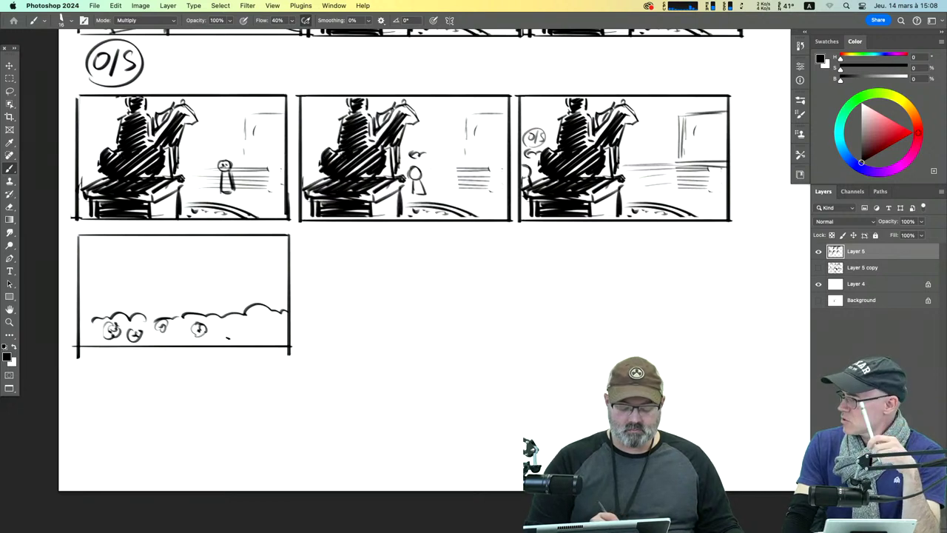
pyautogui.moveTo(249, 334)
pyautogui.mouseDown()
pyautogui.moveTo(283, 323)
pyautogui.moveTo(264, 326)
pyautogui.moveTo(245, 306)
pyautogui.mouseUp()
pyautogui.moveTo(94, 316); pyautogui.dragTo(79, 320)
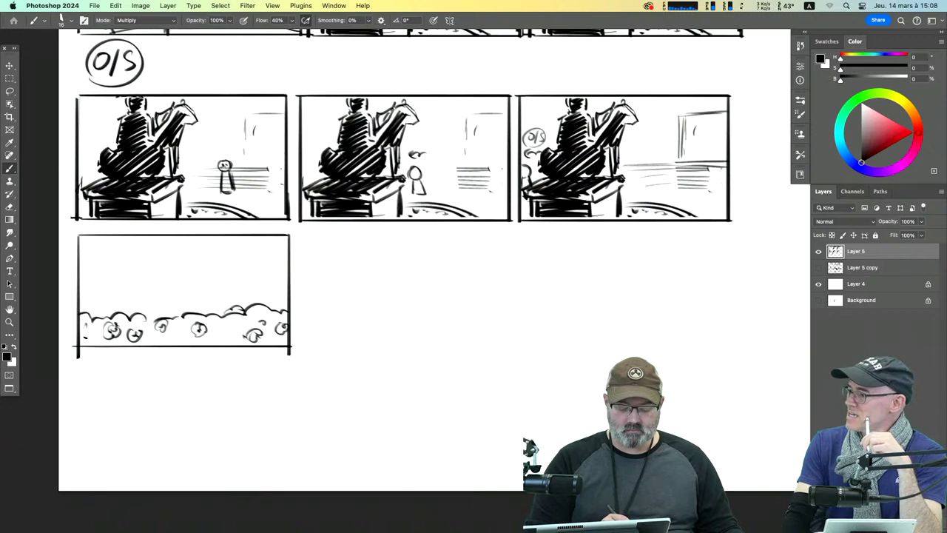
# Step: Sketch an umbrella with two small figures beneath it, undoing one stray figure
pyautogui.moveTo(82, 259)
pyautogui.mouseDown()
pyautogui.moveTo(106, 244)
pyautogui.moveTo(136, 254)
pyautogui.moveTo(80, 268)
pyautogui.moveTo(140, 256)
pyautogui.moveTo(91, 269)
pyautogui.moveTo(108, 278)
pyautogui.moveTo(110, 265)
pyautogui.moveTo(112, 305)
pyautogui.moveTo(136, 303)
pyautogui.moveTo(97, 315)
pyautogui.mouseUp()
pyautogui.moveTo(150, 281); pyautogui.dragTo(145, 313)
pyautogui.press('super+z')
pyautogui.press('super+z')
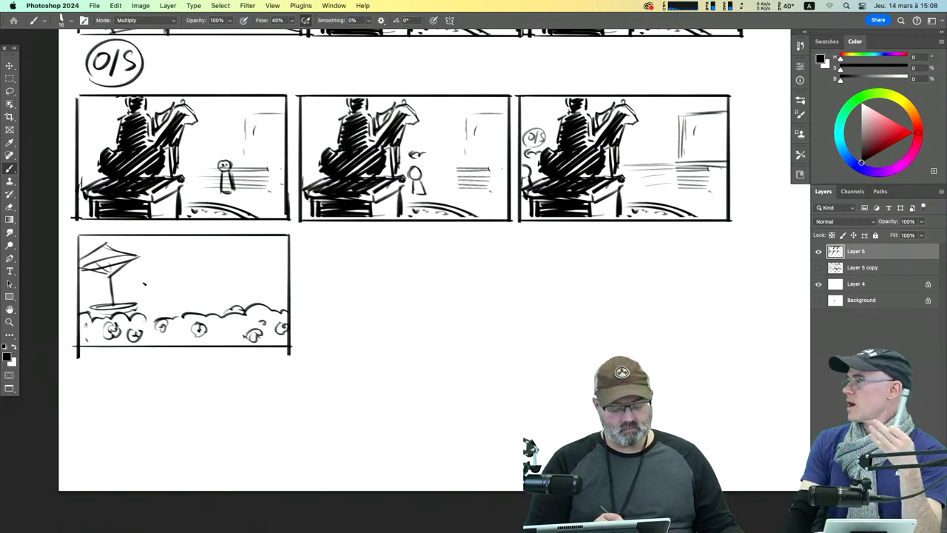
pyautogui.moveTo(144, 282)
pyautogui.mouseDown()
pyautogui.moveTo(155, 281)
pyautogui.moveTo(157, 309)
pyautogui.moveTo(137, 304)
pyautogui.mouseUp()
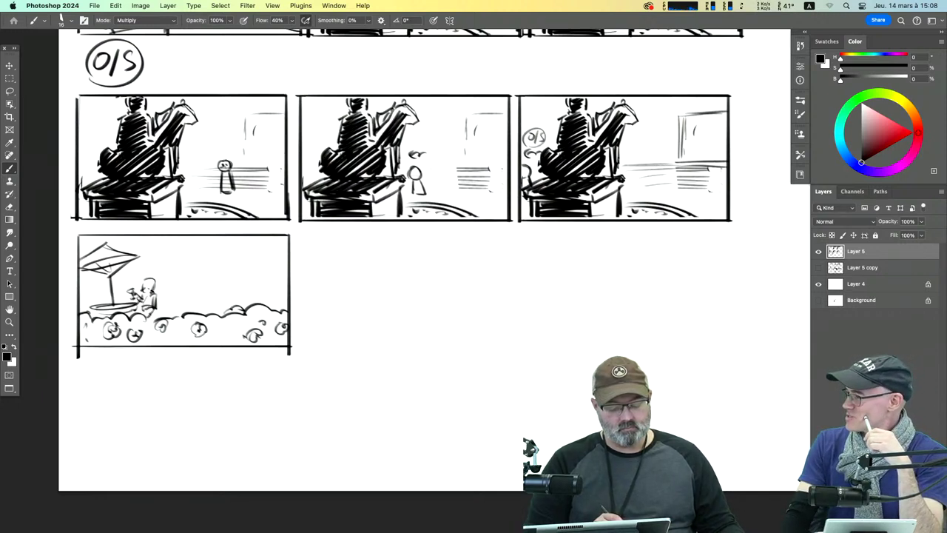
pyautogui.moveTo(146, 285); pyautogui.dragTo(153, 282)
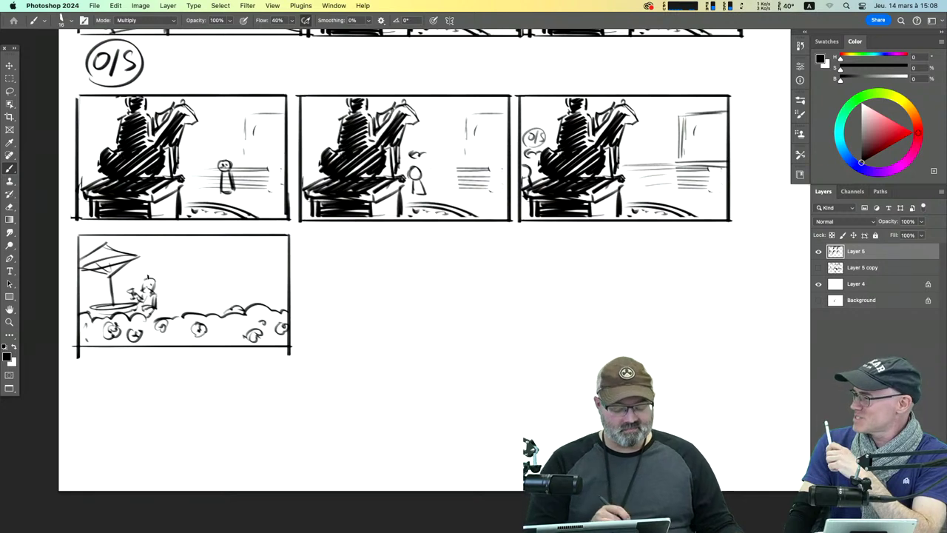
pyautogui.moveTo(90, 289)
pyautogui.mouseDown()
pyautogui.moveTo(92, 315)
pyautogui.moveTo(108, 297)
pyautogui.mouseUp()
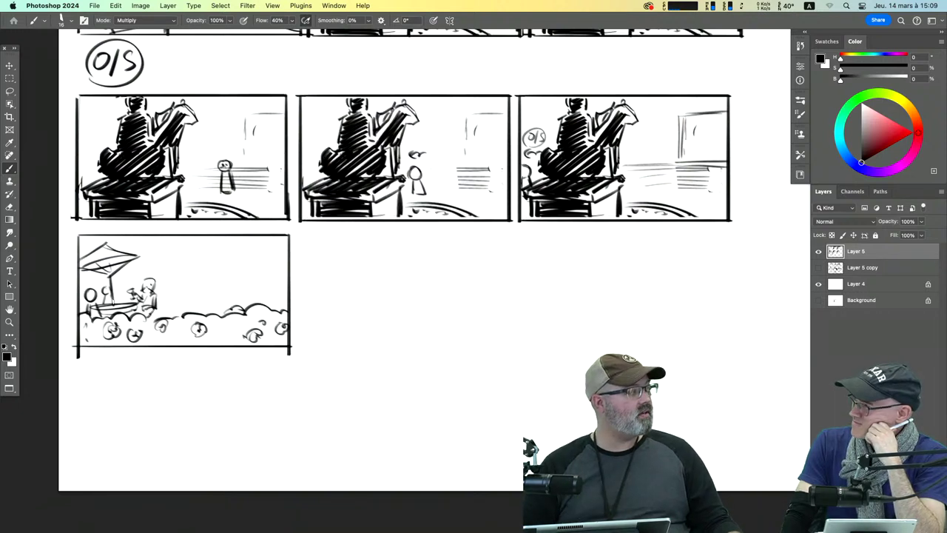
# Step: Copy the finished lower-left panel into the empty space to its right and deselect
pyautogui.press('m')
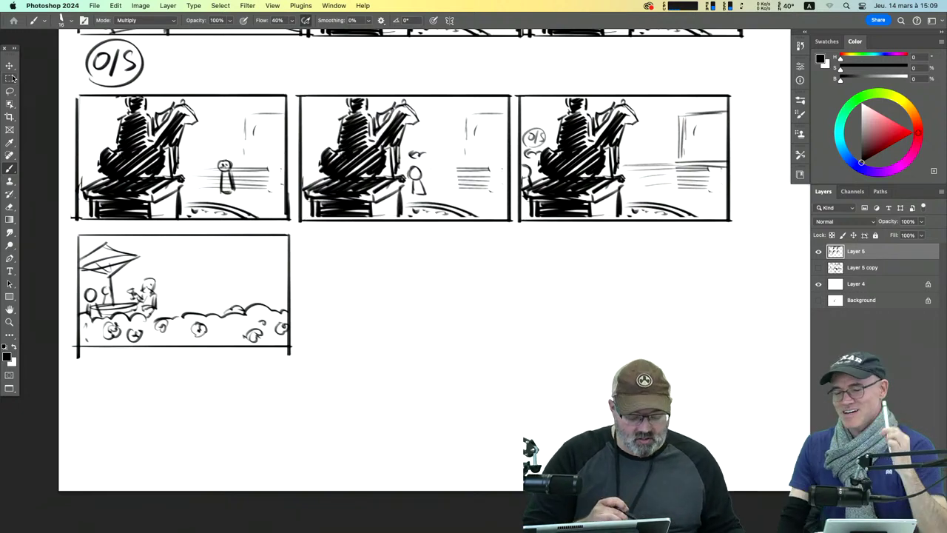
pyautogui.moveTo(71, 230); pyautogui.dragTo(303, 370)
pyautogui.press('v')
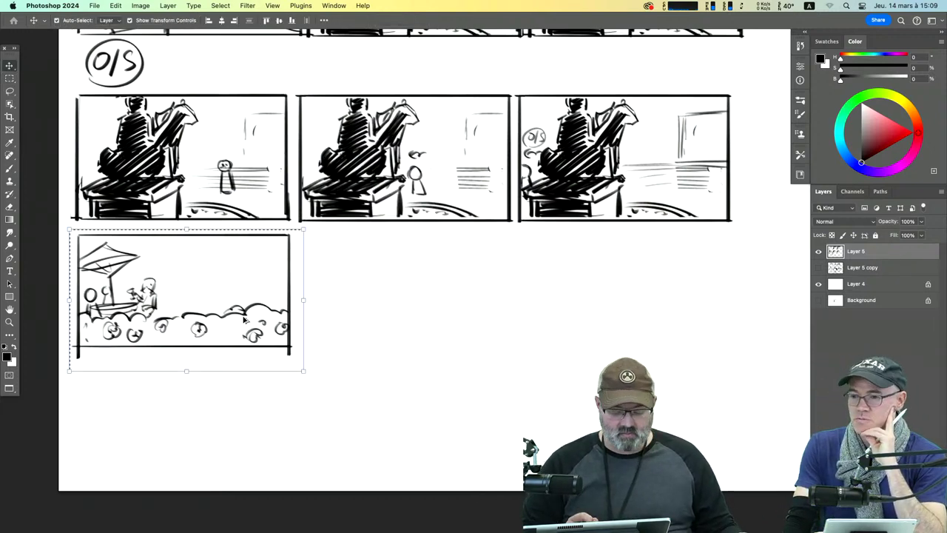
pyautogui.moveTo(255, 314); pyautogui.dragTo(482, 319)
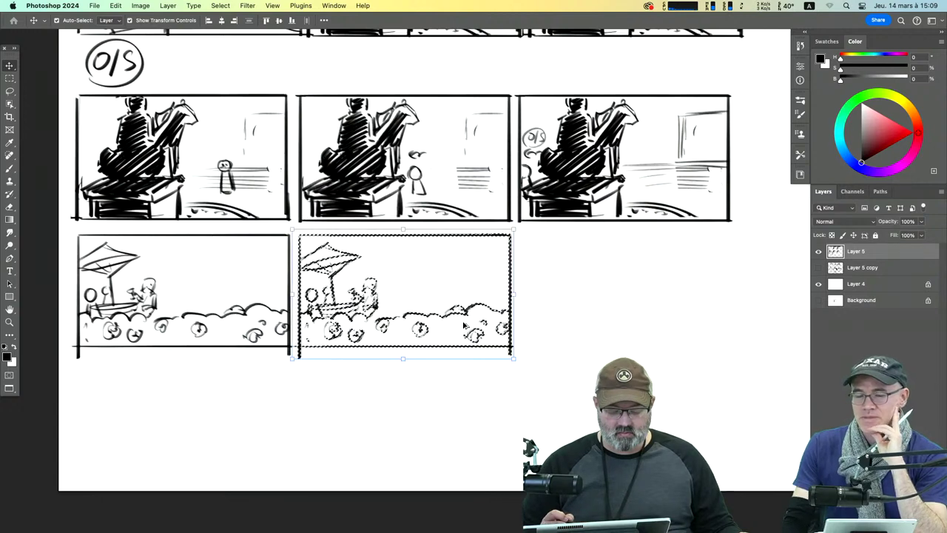
pyautogui.press('super+d')
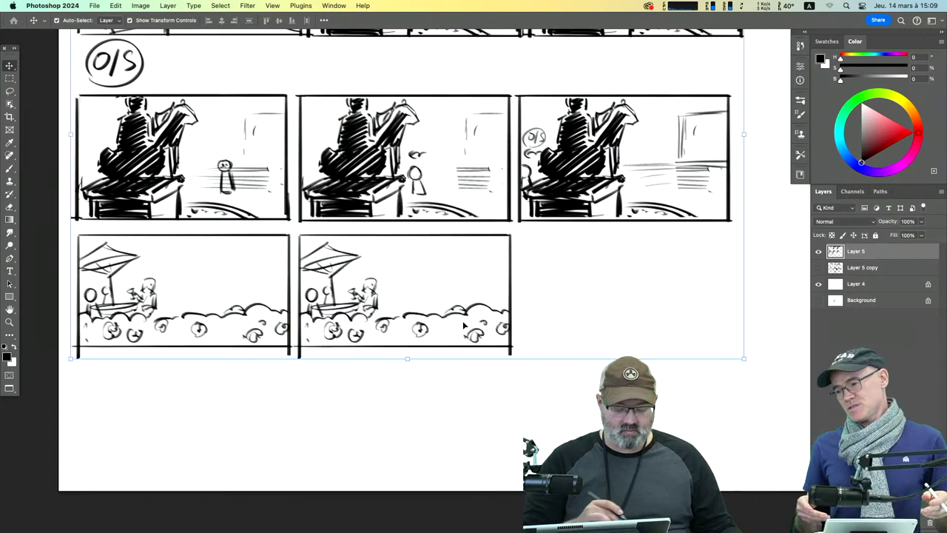
# Step: Sketch a large curly-haired character with glasses and an upward arrow in the copied panel
pyautogui.click(9, 169)
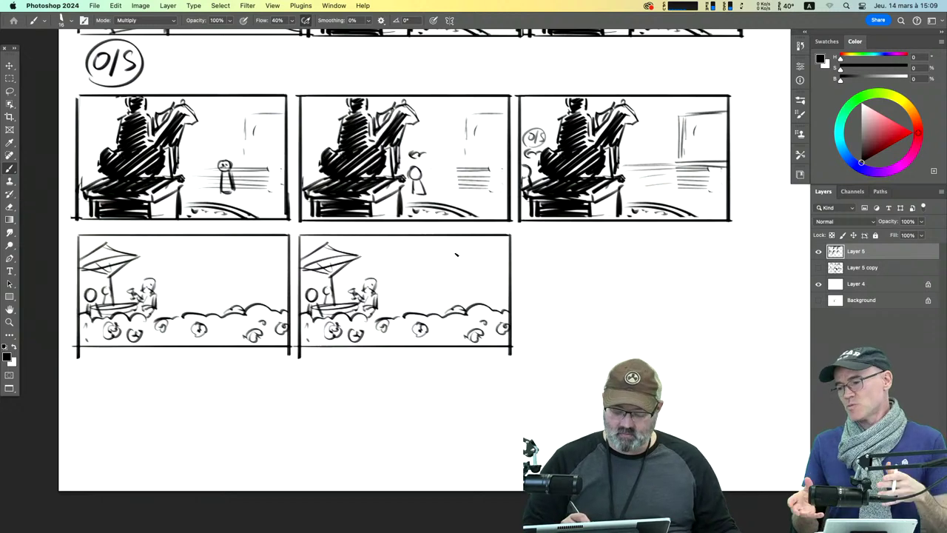
pyautogui.moveTo(438, 252)
pyautogui.mouseDown()
pyautogui.moveTo(439, 284)
pyautogui.moveTo(472, 255)
pyautogui.moveTo(448, 253)
pyautogui.moveTo(449, 269)
pyautogui.moveTo(466, 253)
pyautogui.mouseUp()
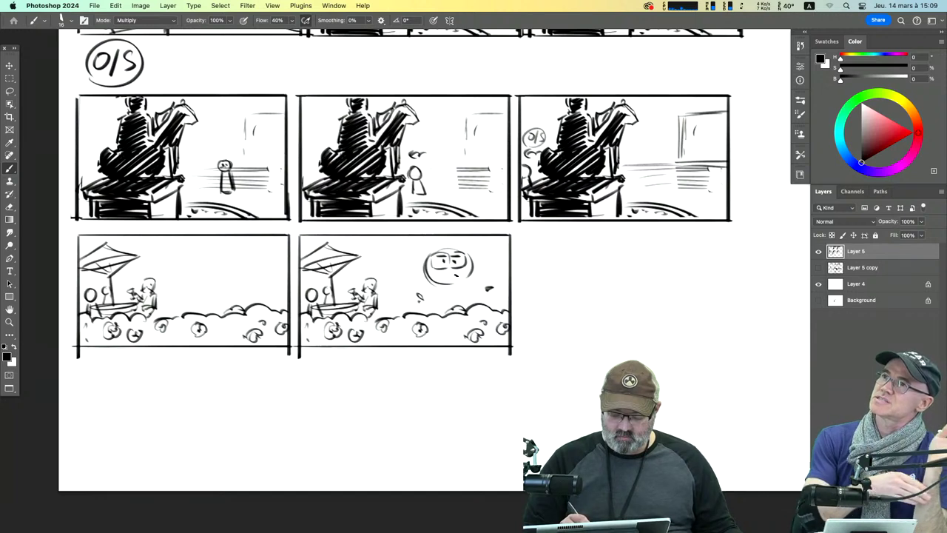
pyautogui.moveTo(455, 297)
pyautogui.mouseDown()
pyautogui.moveTo(429, 312)
pyautogui.moveTo(474, 307)
pyautogui.moveTo(454, 295)
pyautogui.mouseUp()
pyautogui.moveTo(455, 289)
pyautogui.mouseDown()
pyautogui.moveTo(469, 296)
pyautogui.moveTo(436, 316)
pyautogui.mouseUp()
pyautogui.moveTo(442, 238); pyautogui.dragTo(416, 269)
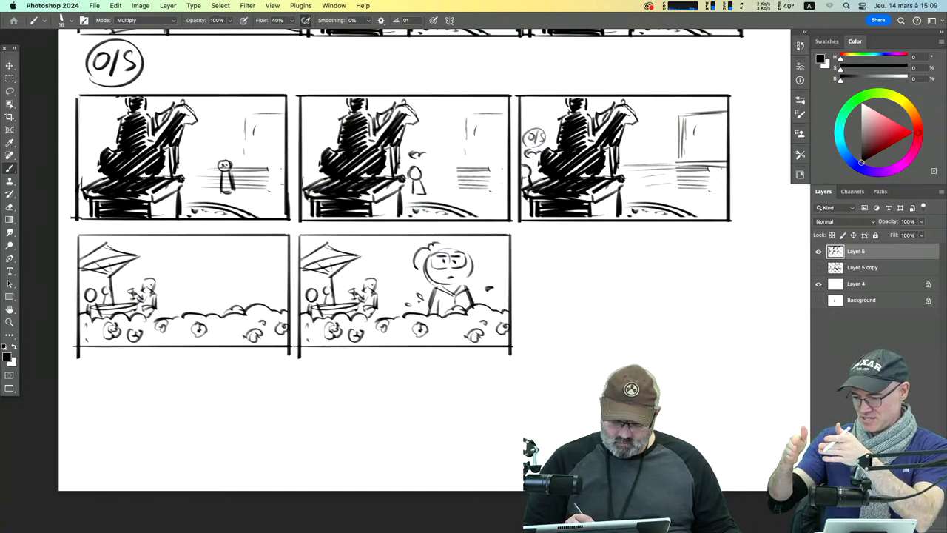
pyautogui.moveTo(451, 240)
pyautogui.mouseDown()
pyautogui.moveTo(477, 255)
pyautogui.moveTo(475, 274)
pyautogui.mouseUp()
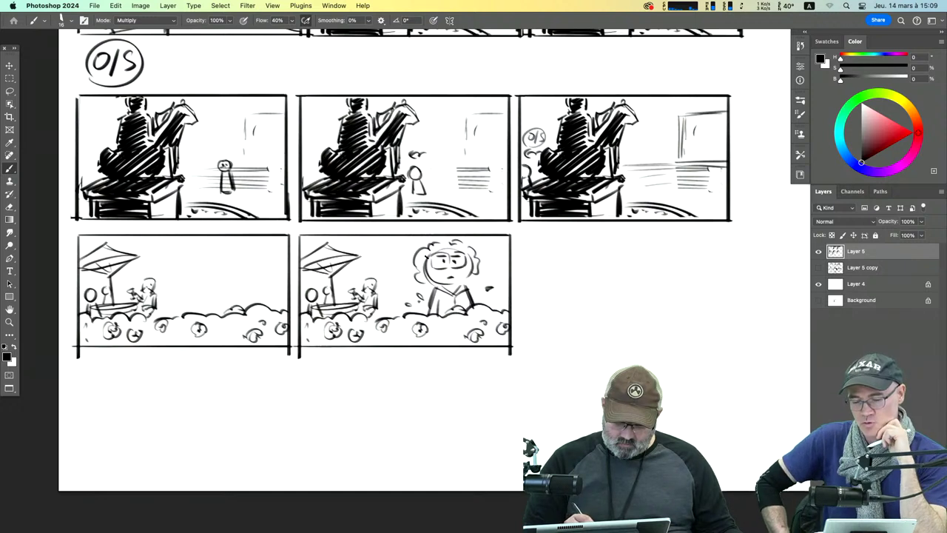
pyautogui.moveTo(429, 250)
pyautogui.mouseDown()
pyautogui.moveTo(422, 284)
pyautogui.moveTo(453, 244)
pyautogui.moveTo(466, 247)
pyautogui.moveTo(478, 275)
pyautogui.mouseUp()
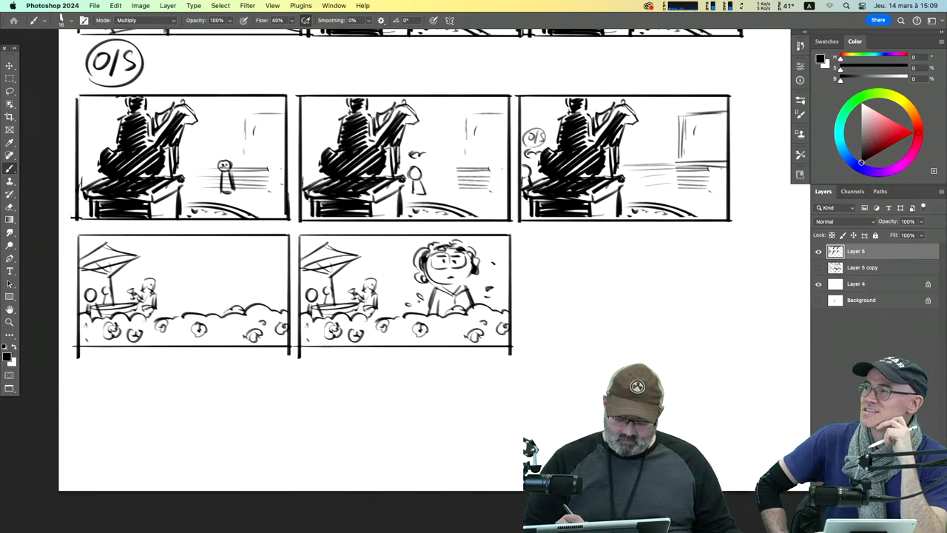
pyautogui.moveTo(500, 294)
pyautogui.mouseDown()
pyautogui.moveTo(499, 251)
pyautogui.moveTo(505, 263)
pyautogui.mouseUp()
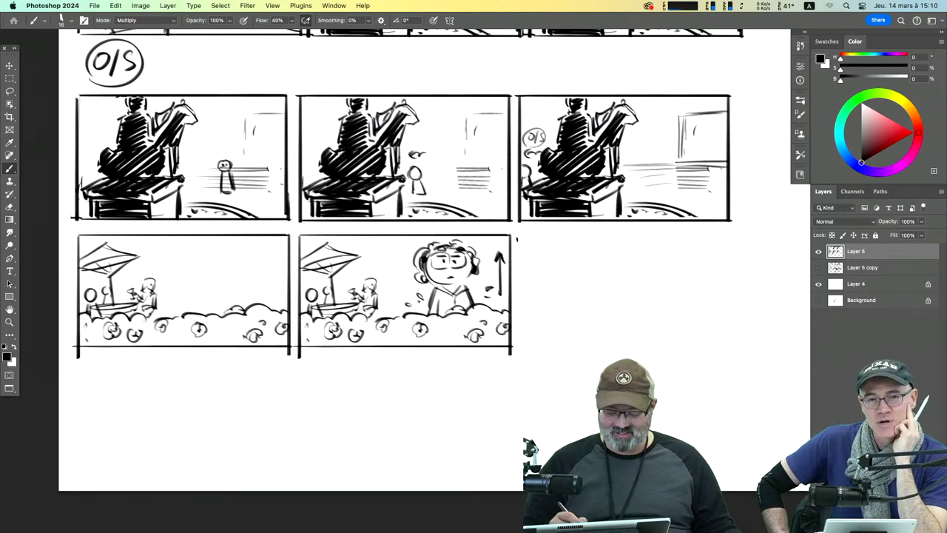
# Step: Draw a rectangular frame right of the lower middle panel to complete the third row
pyautogui.moveTo(521, 237); pyautogui.dragTo(729, 236)
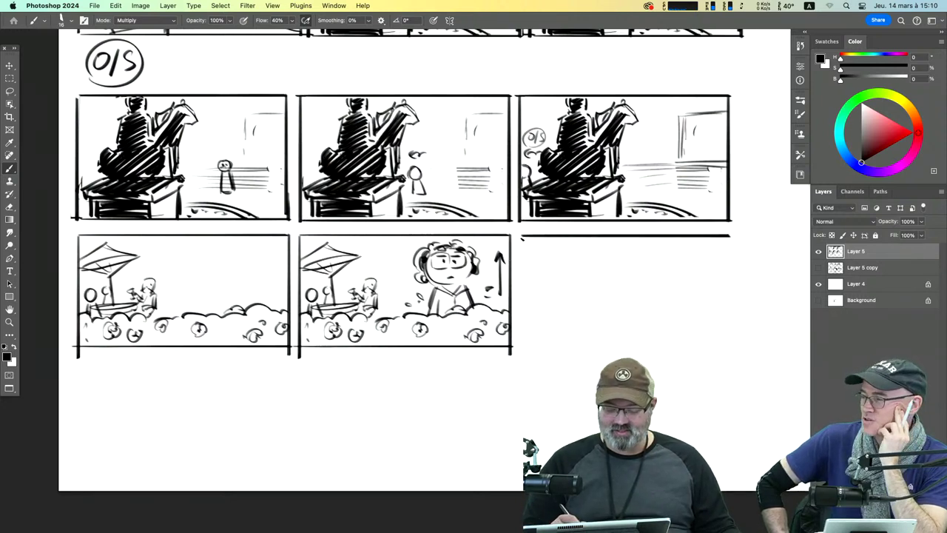
pyautogui.moveTo(521, 239)
pyautogui.mouseDown()
pyautogui.moveTo(526, 348)
pyautogui.moveTo(727, 346)
pyautogui.mouseUp()
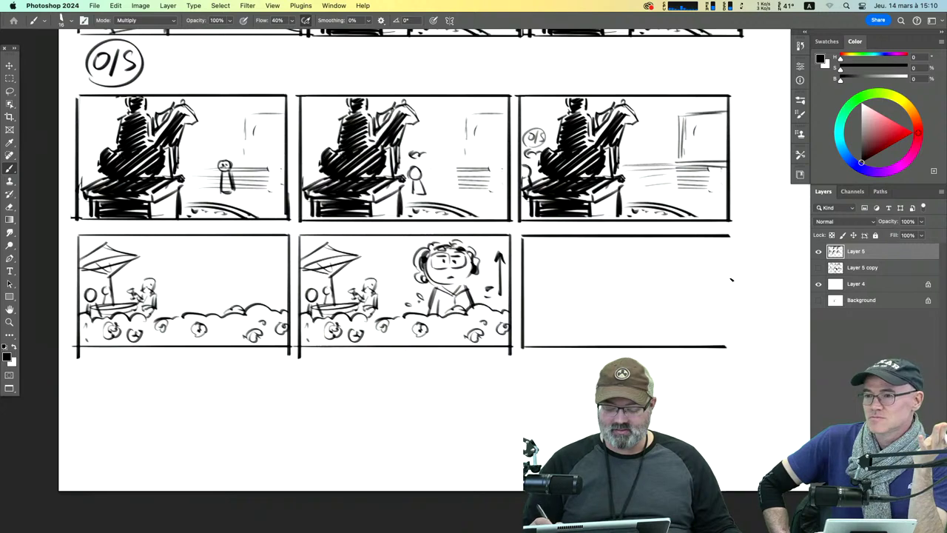
pyautogui.moveTo(726, 238); pyautogui.dragTo(726, 348)
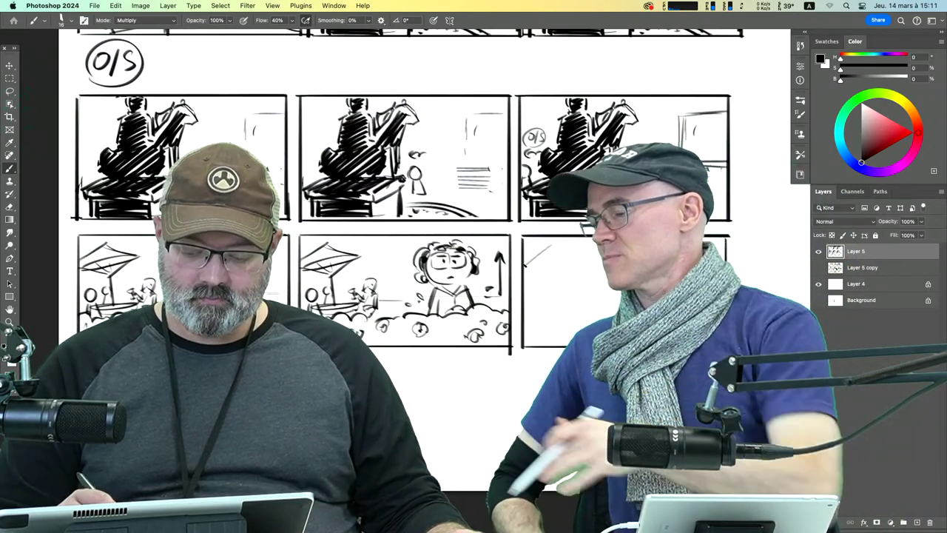
# Step: Sketch umbrella, bushes, downward arrow and swirls in the sixth panel, then begin a panel below
pyautogui.moveTo(525, 265)
pyautogui.mouseDown()
pyautogui.moveTo(579, 259)
pyautogui.moveTo(550, 275)
pyautogui.moveTo(551, 312)
pyautogui.moveTo(572, 314)
pyautogui.moveTo(534, 305)
pyautogui.moveTo(573, 313)
pyautogui.moveTo(584, 290)
pyautogui.moveTo(595, 297)
pyautogui.mouseUp()
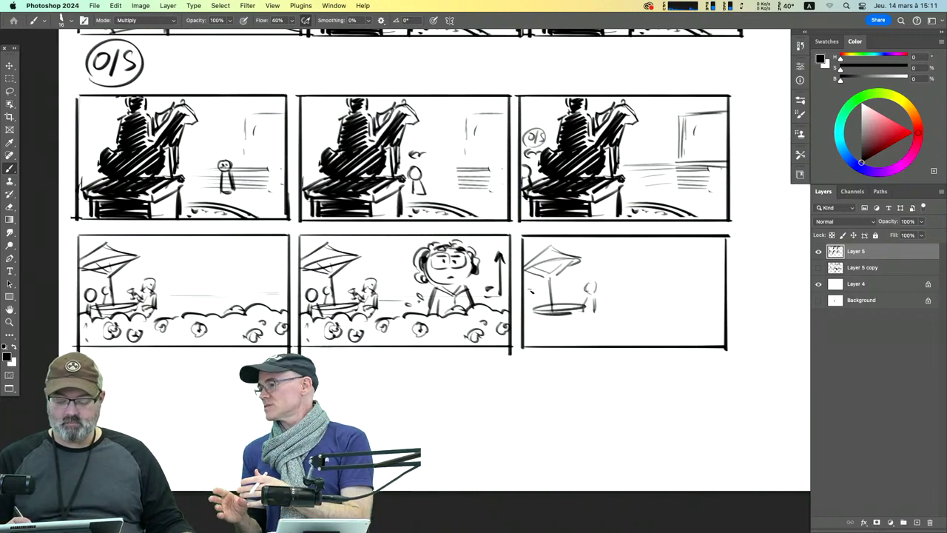
pyautogui.moveTo(531, 299)
pyautogui.mouseDown()
pyautogui.moveTo(621, 313)
pyautogui.moveTo(685, 301)
pyautogui.moveTo(719, 312)
pyautogui.mouseUp()
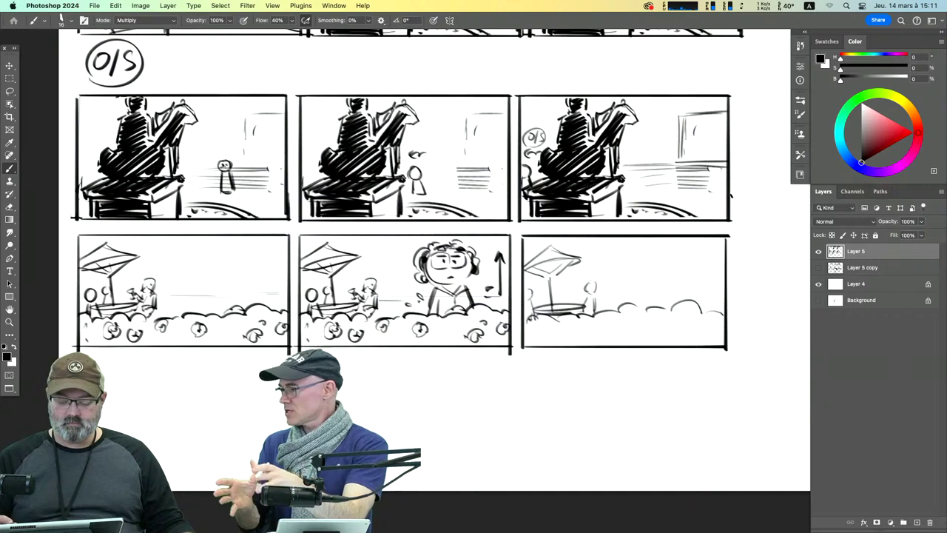
pyautogui.moveTo(671, 280)
pyautogui.mouseDown()
pyautogui.moveTo(645, 305)
pyautogui.moveTo(684, 300)
pyautogui.mouseUp()
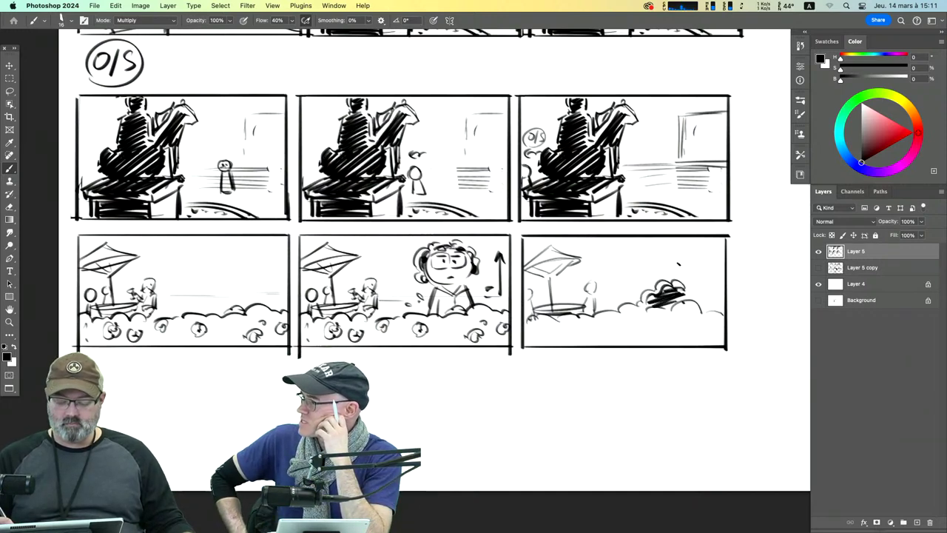
pyautogui.moveTo(648, 254)
pyautogui.mouseDown()
pyautogui.moveTo(649, 278)
pyautogui.moveTo(655, 269)
pyautogui.mouseUp()
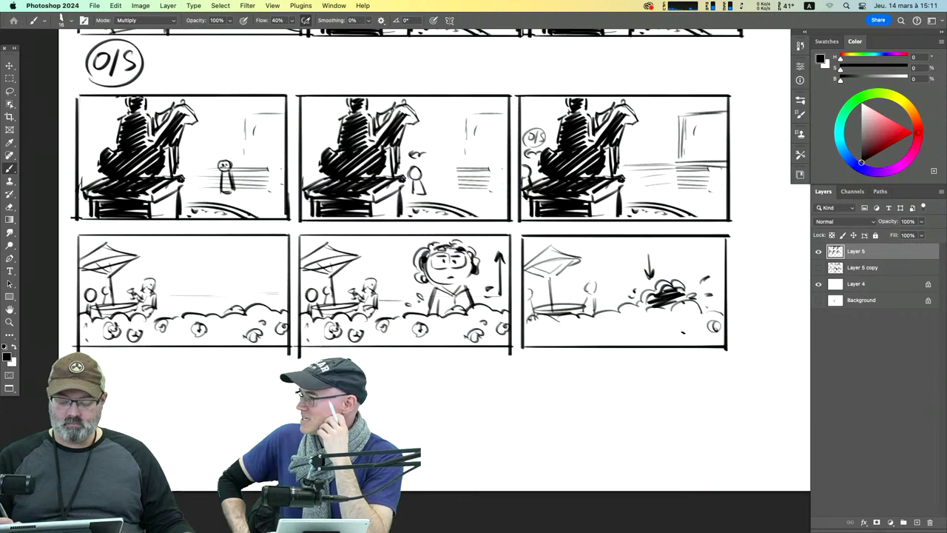
pyautogui.moveTo(683, 332); pyautogui.dragTo(694, 330)
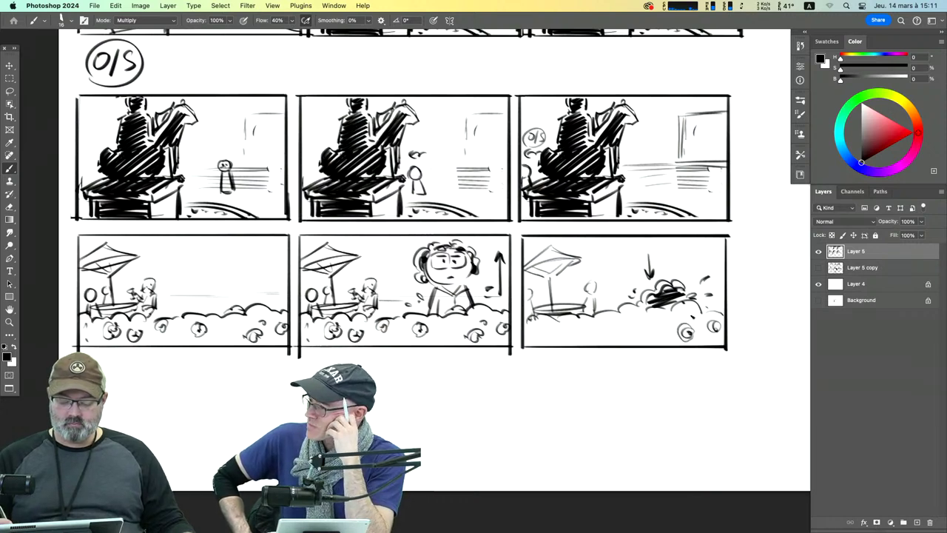
pyautogui.moveTo(555, 319)
pyautogui.mouseDown()
pyautogui.moveTo(546, 329)
pyautogui.moveTo(560, 331)
pyautogui.mouseUp()
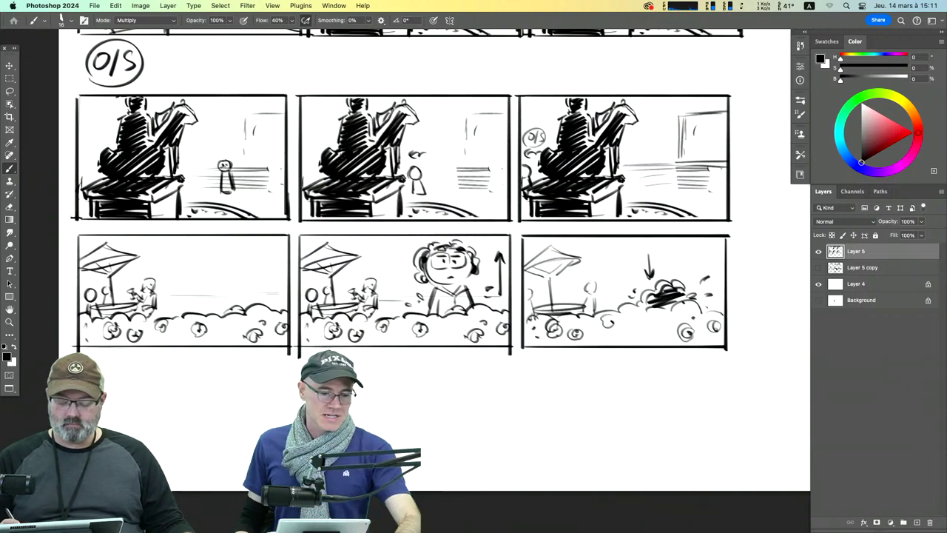
pyautogui.moveTo(605, 318); pyautogui.dragTo(646, 323)
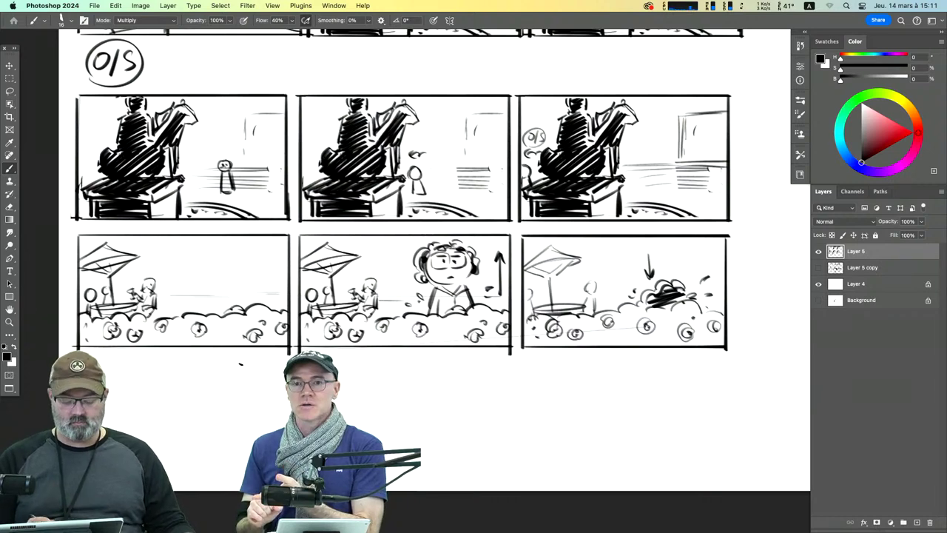
pyautogui.moveTo(78, 370)
pyautogui.mouseDown()
pyautogui.moveTo(290, 369)
pyautogui.moveTo(292, 475)
pyautogui.moveTo(111, 475)
pyautogui.mouseUp()
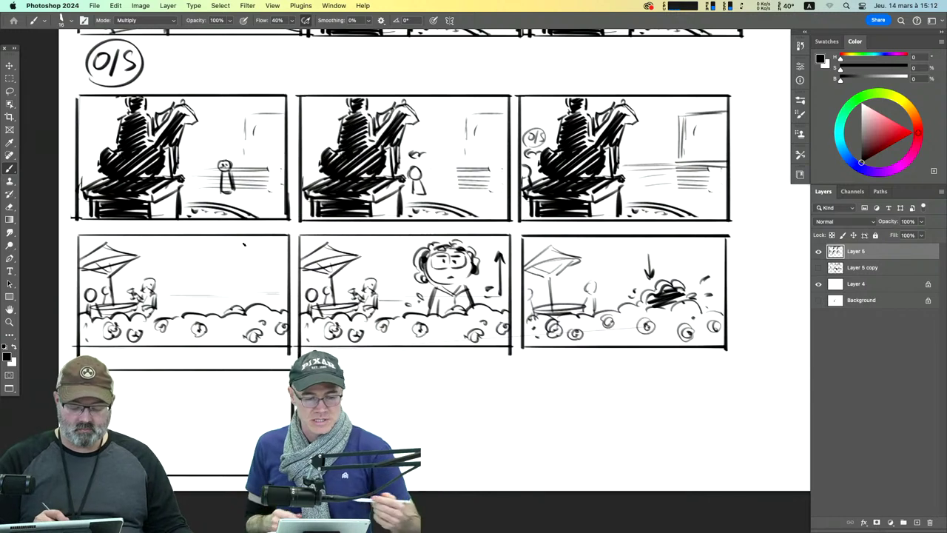
# Step: Add bushes and wavy clouds, rework the umbrella, and outline the new bottom-row panel
pyautogui.moveTo(209, 240)
pyautogui.mouseDown()
pyautogui.moveTo(292, 244)
pyautogui.moveTo(280, 259)
pyautogui.moveTo(287, 256)
pyautogui.moveTo(279, 302)
pyautogui.mouseUp()
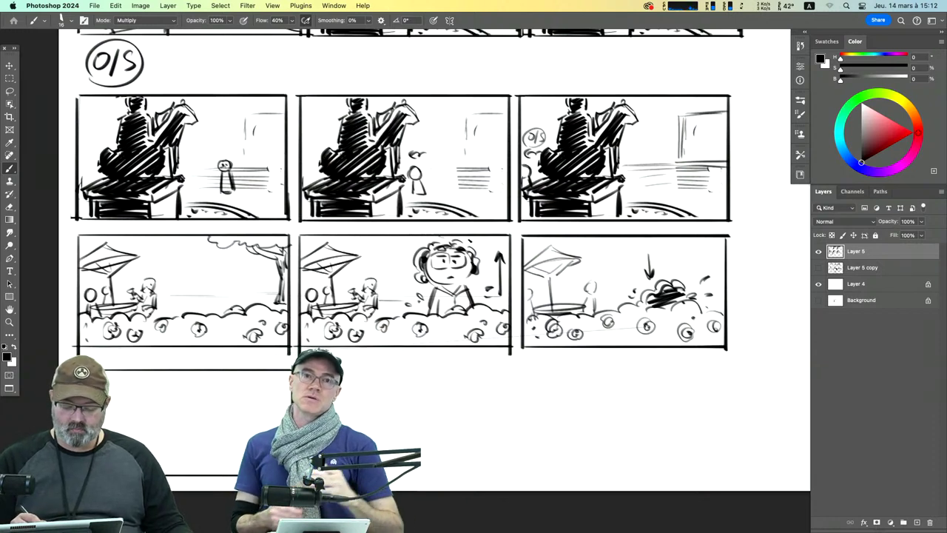
pyautogui.moveTo(474, 243); pyautogui.dragTo(509, 248)
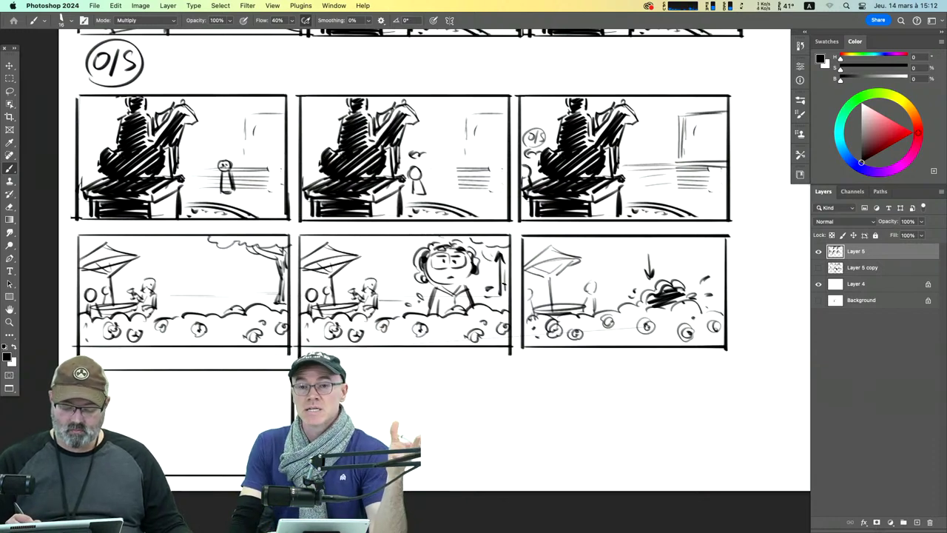
pyautogui.moveTo(645, 243)
pyautogui.mouseDown()
pyautogui.moveTo(722, 248)
pyautogui.moveTo(708, 283)
pyautogui.mouseUp()
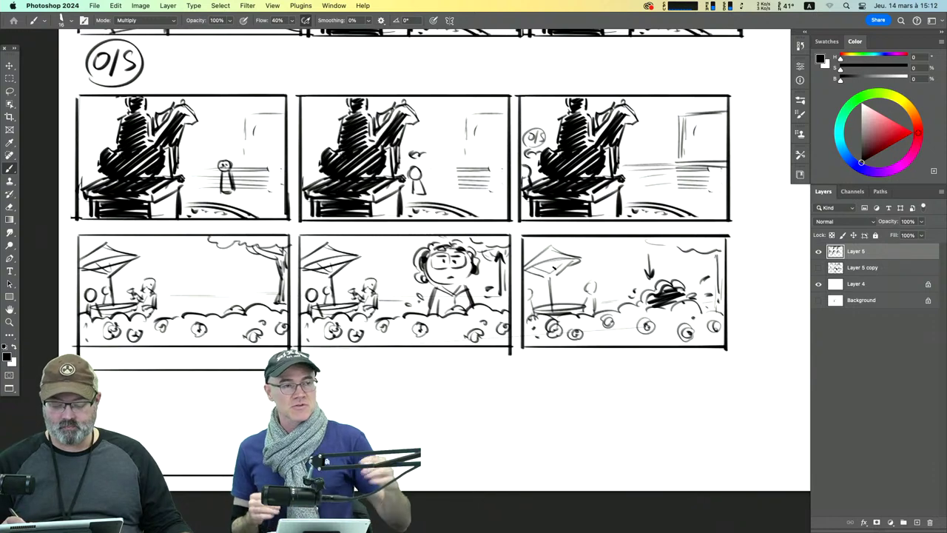
pyautogui.moveTo(554, 269); pyautogui.dragTo(570, 257)
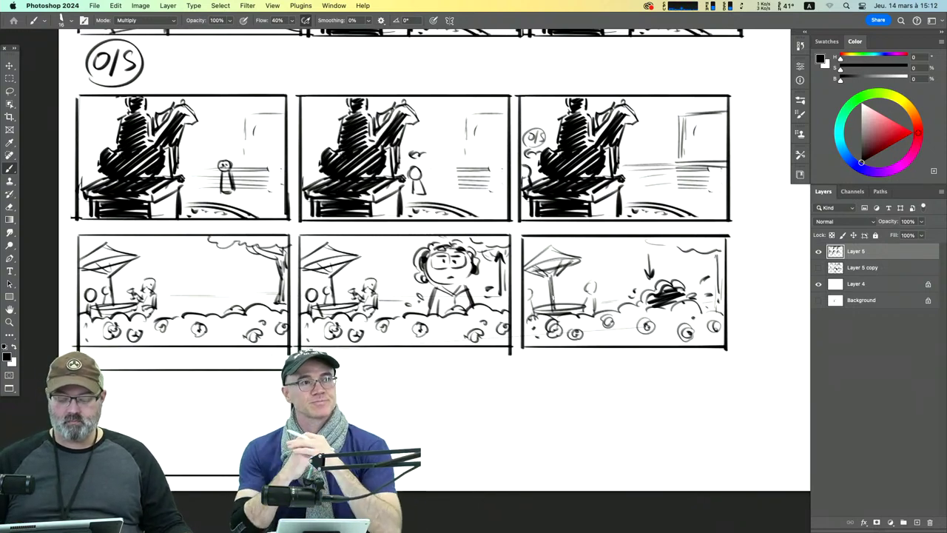
pyautogui.moveTo(517, 315); pyautogui.dragTo(444, 337)
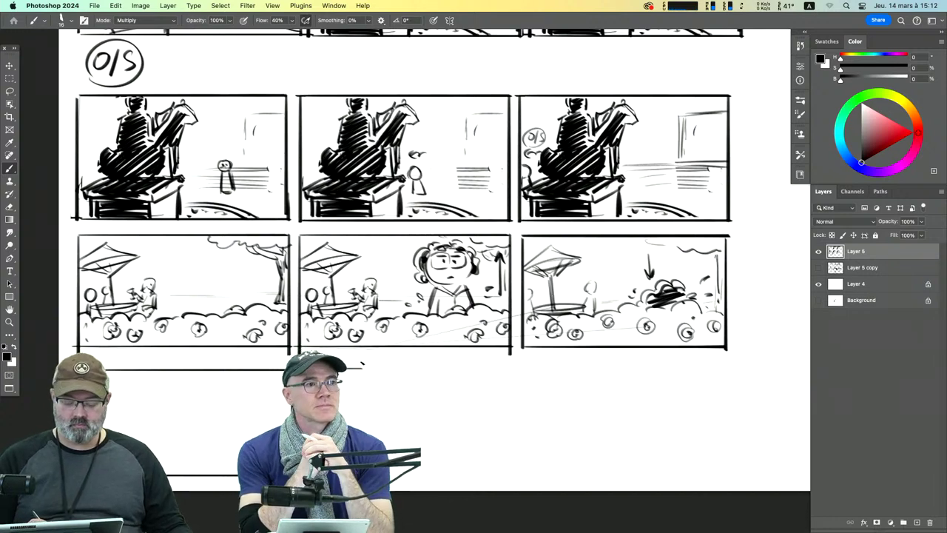
pyautogui.moveTo(363, 368); pyautogui.dragTo(362, 473)
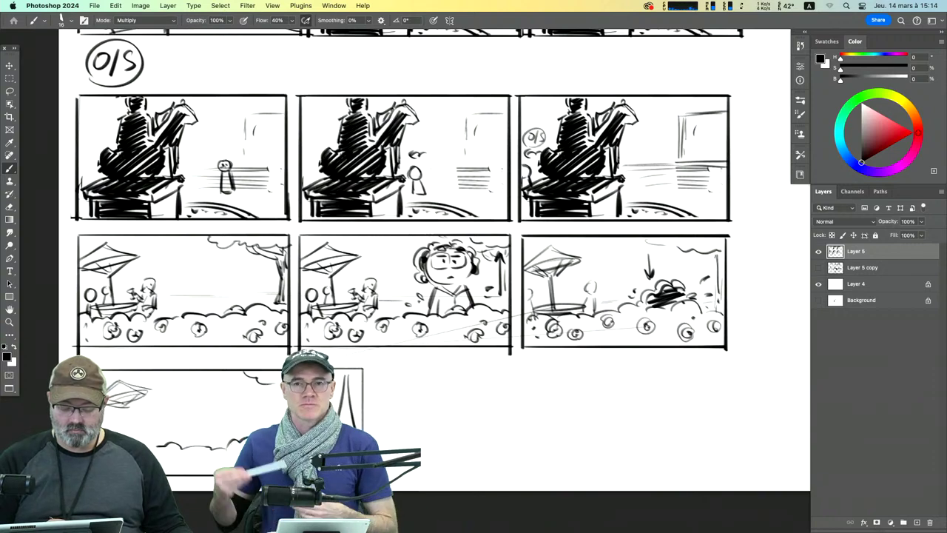
# Step: Add the umbrella pole, sketch the Eiffel Tower, and letter circled N and IN notes
pyautogui.moveTo(124, 416); pyautogui.dragTo(126, 437)
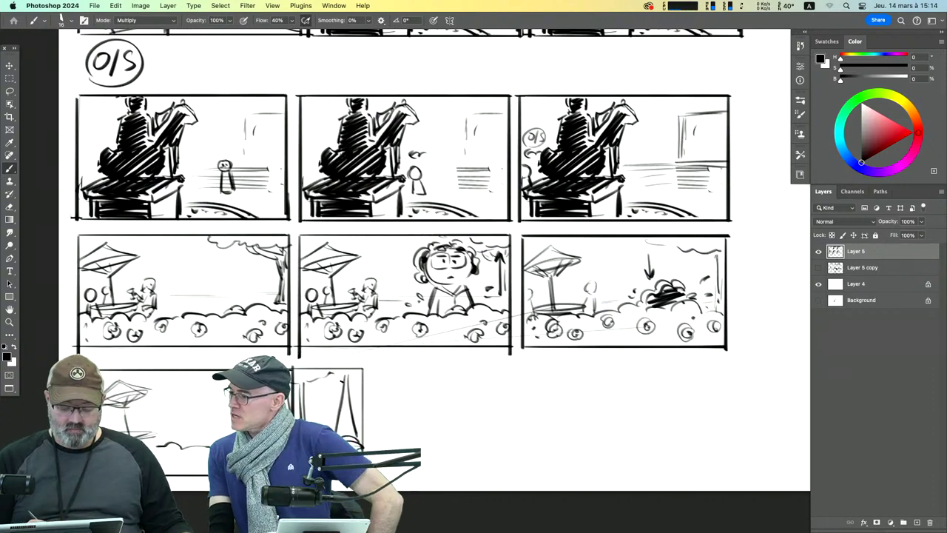
pyautogui.moveTo(345, 372); pyautogui.dragTo(341, 413)
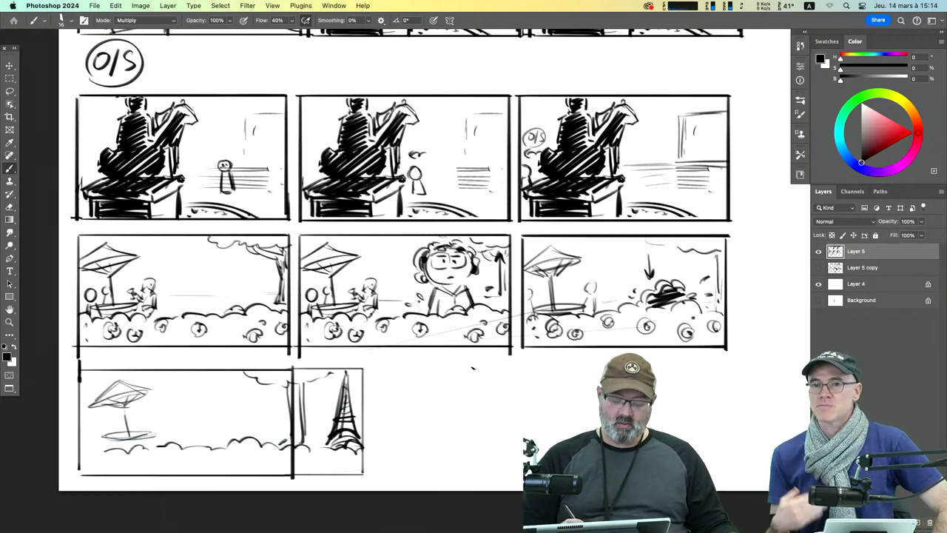
pyautogui.moveTo(485, 281); pyautogui.dragTo(494, 272)
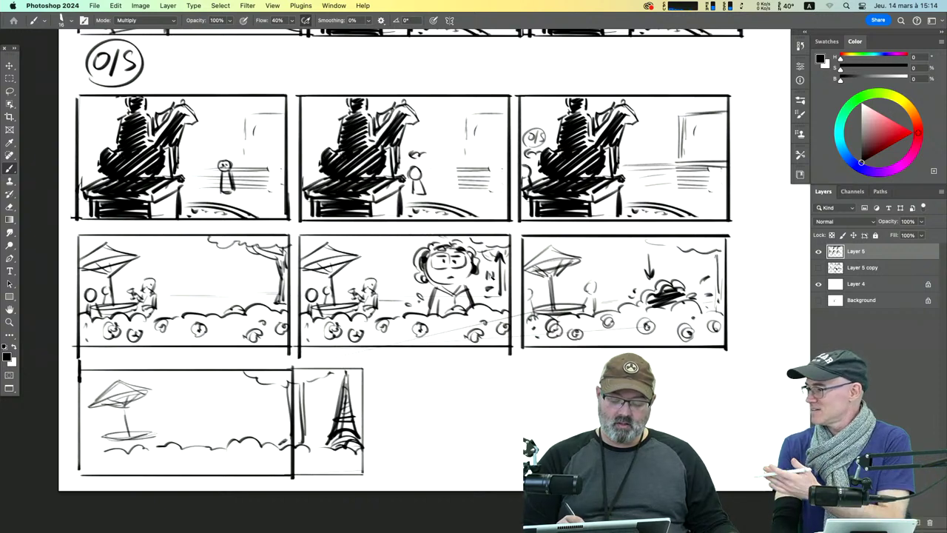
pyautogui.moveTo(474, 361)
pyautogui.mouseDown()
pyautogui.moveTo(475, 375)
pyautogui.moveTo(489, 359)
pyautogui.moveTo(466, 378)
pyautogui.moveTo(469, 356)
pyautogui.moveTo(509, 357)
pyautogui.mouseUp()
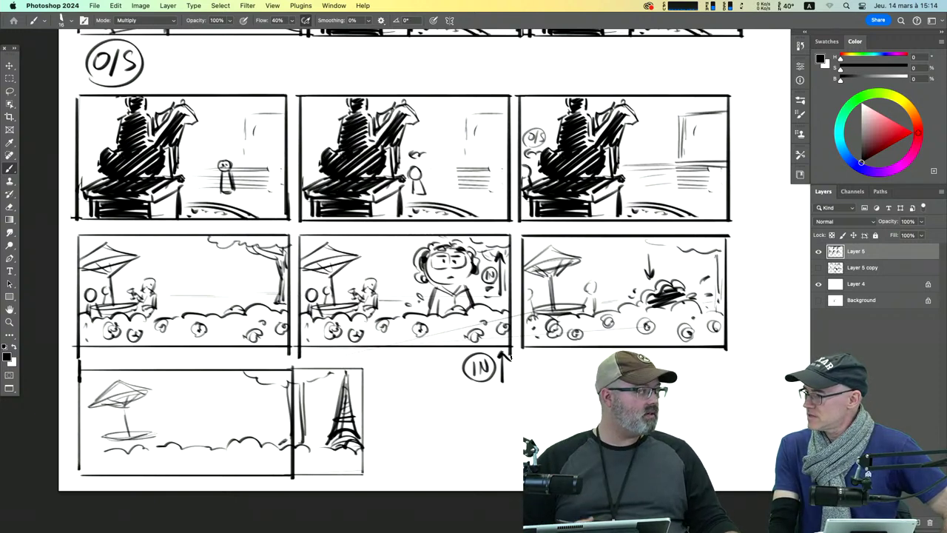
# Step: Undo the OUT note and add arrowheads to the Eiffel Tower panel's corners
pyautogui.moveTo(539, 364)
pyautogui.mouseDown()
pyautogui.moveTo(549, 372)
pyautogui.moveTo(548, 357)
pyautogui.mouseUp()
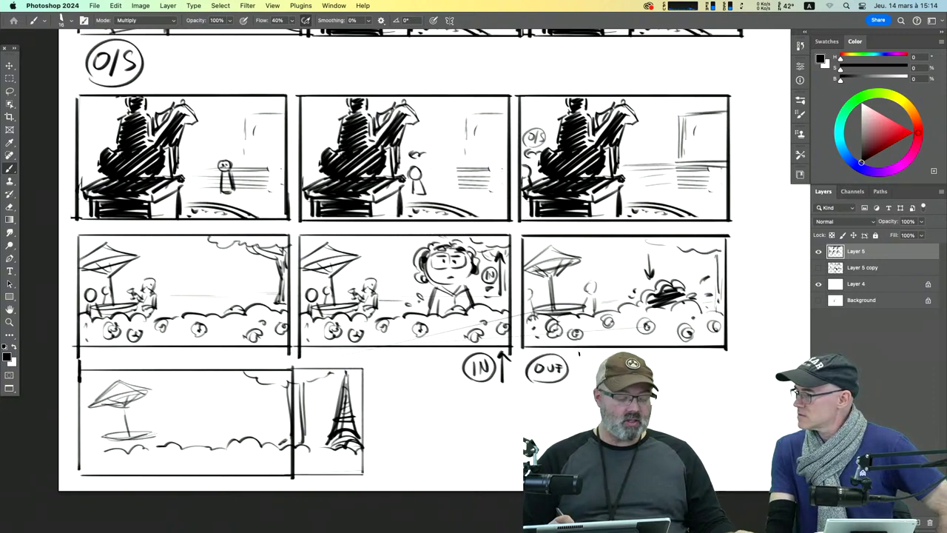
pyautogui.press('super+z')
pyautogui.press('super+z')
pyautogui.press('super+z')
pyautogui.press('super+z')
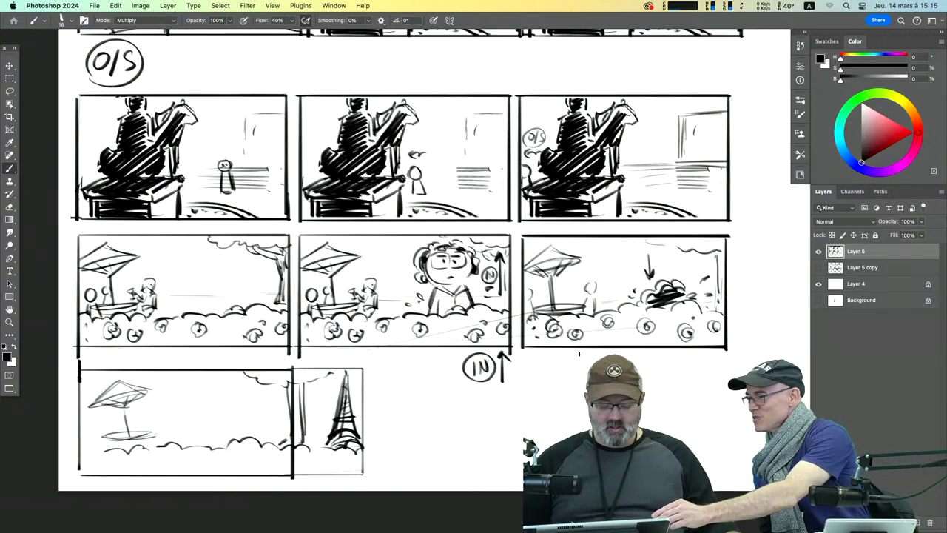
pyautogui.moveTo(353, 362)
pyautogui.mouseDown()
pyautogui.moveTo(362, 366)
pyautogui.moveTo(355, 373)
pyautogui.mouseUp()
pyautogui.moveTo(355, 466)
pyautogui.mouseDown()
pyautogui.moveTo(363, 474)
pyautogui.moveTo(354, 478)
pyautogui.mouseUp()
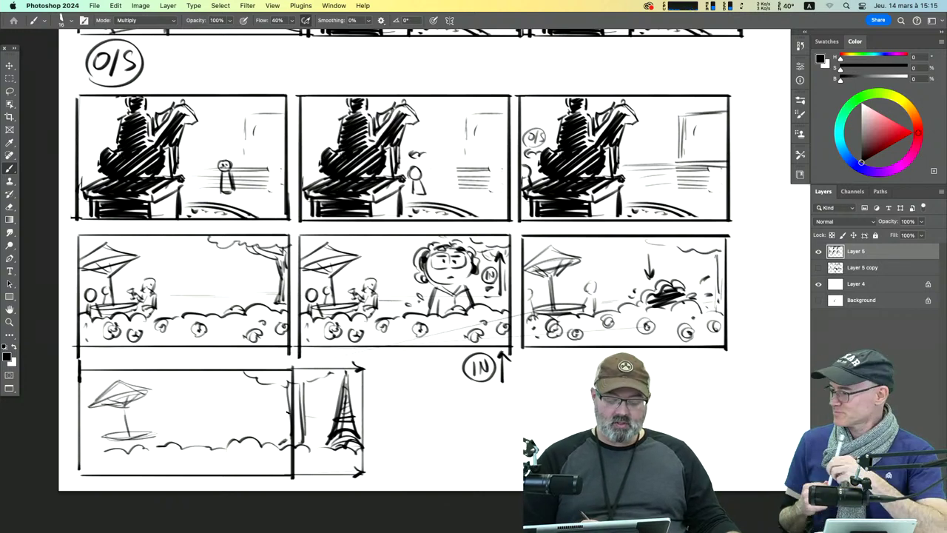
# Step: Add ground and structure lines to the tree, Eiffel Tower and umbrella panels
pyautogui.moveTo(238, 275)
pyautogui.mouseDown()
pyautogui.moveTo(238, 248)
pyautogui.moveTo(237, 306)
pyautogui.mouseUp()
pyautogui.moveTo(167, 305); pyautogui.dragTo(215, 302)
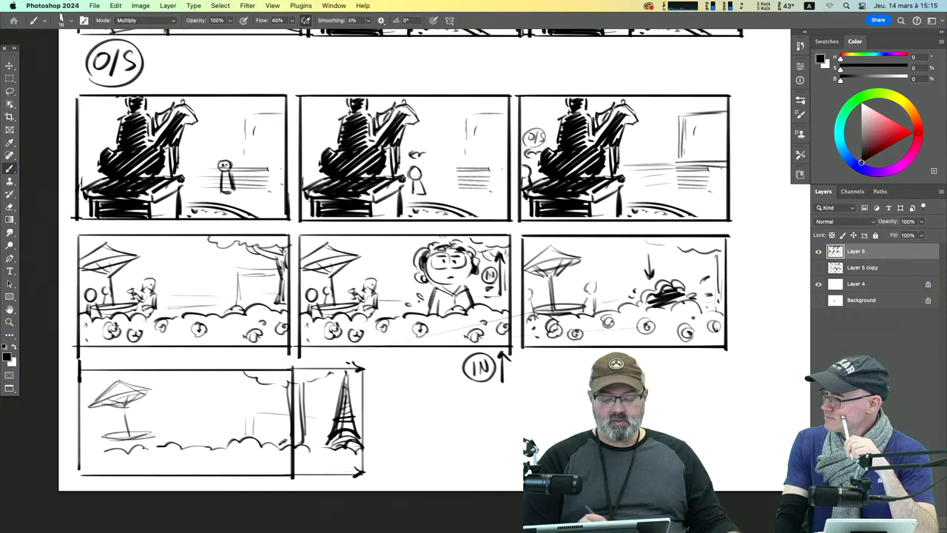
pyautogui.moveTo(315, 410)
pyautogui.mouseDown()
pyautogui.moveTo(324, 424)
pyautogui.moveTo(322, 408)
pyautogui.mouseUp()
pyautogui.moveTo(325, 420); pyautogui.dragTo(325, 435)
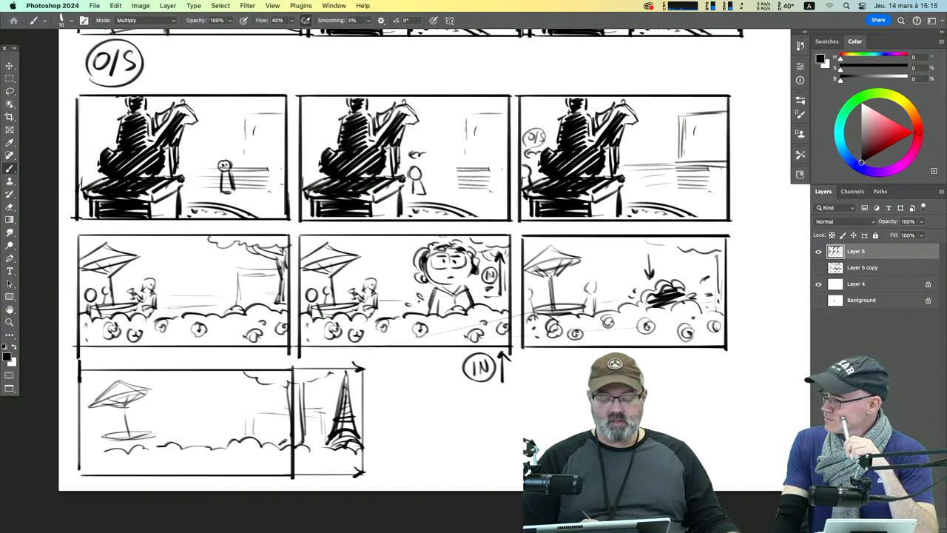
pyautogui.moveTo(258, 405); pyautogui.dragTo(290, 405)
pyautogui.moveTo(259, 409); pyautogui.dragTo(293, 409)
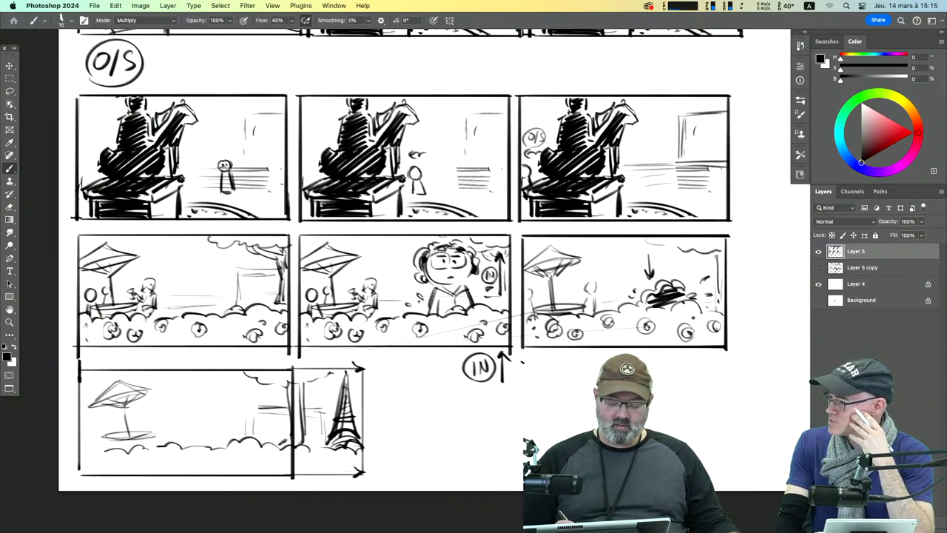
# Step: Outline an empty panel right of the Eiffel Tower panel and extend panel six's clouds
pyautogui.moveTo(521, 361); pyautogui.dragTo(523, 443)
pyautogui.moveTo(522, 362)
pyautogui.mouseDown()
pyautogui.moveTo(723, 364)
pyautogui.moveTo(724, 474)
pyautogui.mouseUp()
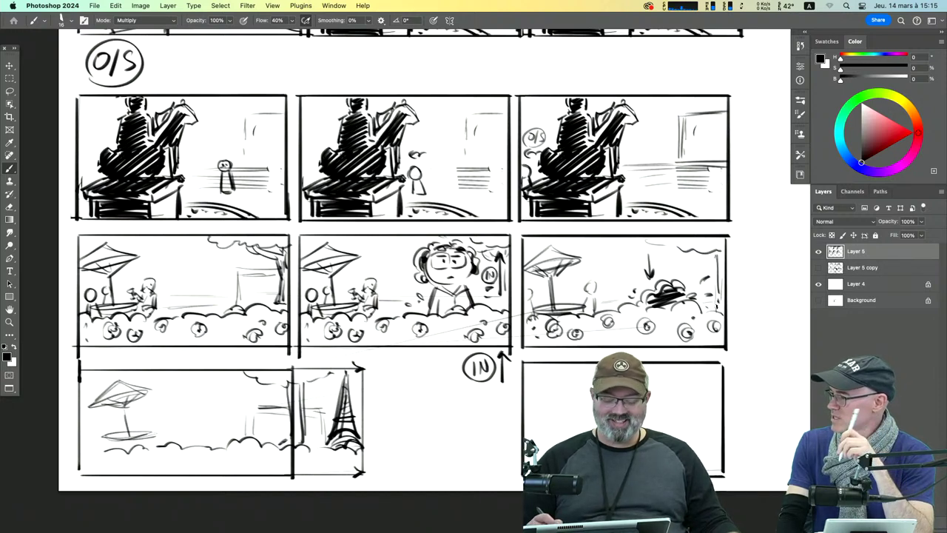
pyautogui.moveTo(677, 247); pyautogui.dragTo(720, 249)
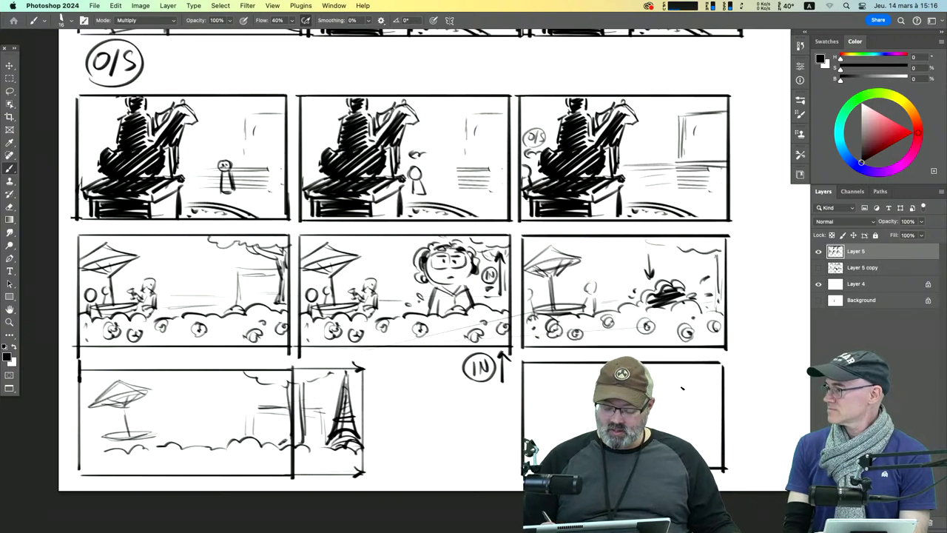
# Step: Draw tall columns down both sides of the empty new bottom-row panel
pyautogui.moveTo(657, 400); pyautogui.dragTo(384, 267)
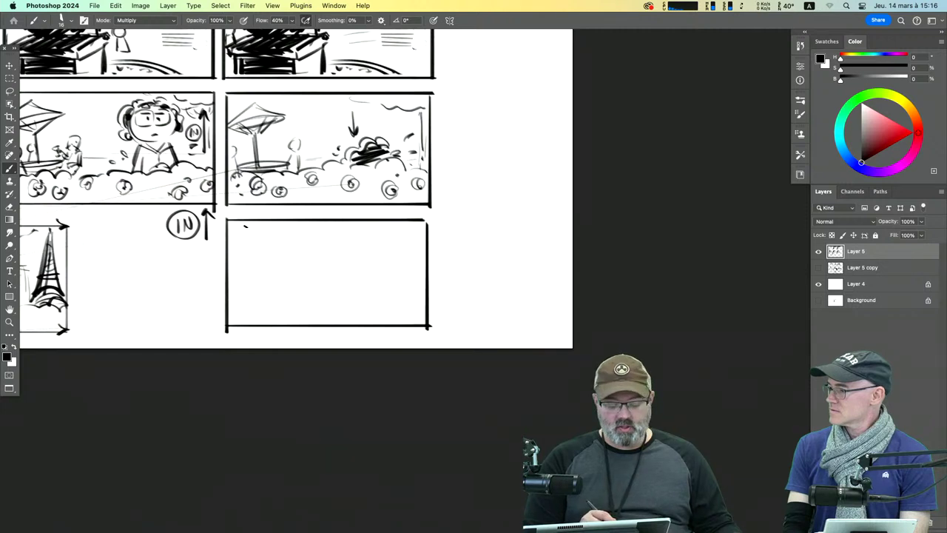
pyautogui.moveTo(245, 220)
pyautogui.mouseDown()
pyautogui.moveTo(246, 315)
pyautogui.moveTo(252, 256)
pyautogui.moveTo(252, 310)
pyautogui.moveTo(264, 294)
pyautogui.mouseUp()
pyautogui.moveTo(275, 218); pyautogui.dragTo(271, 319)
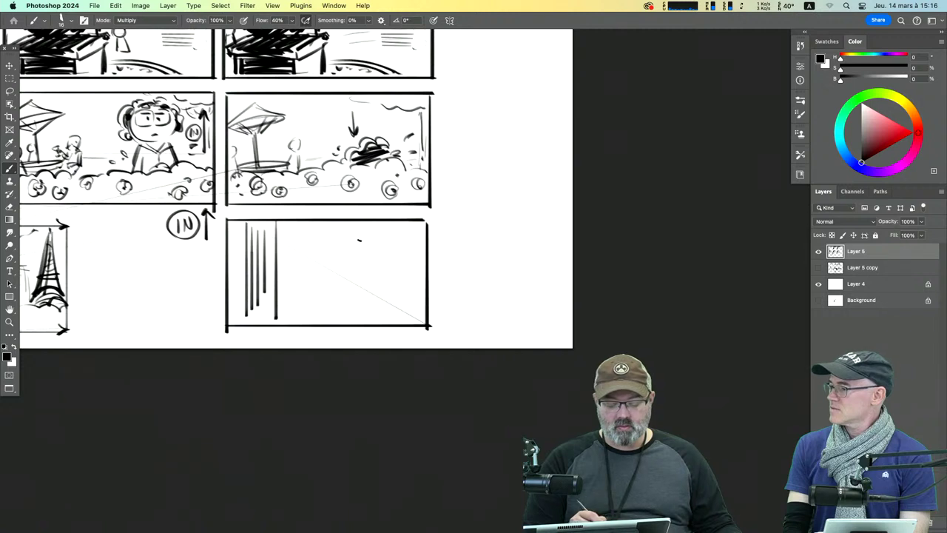
pyautogui.moveTo(405, 222)
pyautogui.mouseDown()
pyautogui.moveTo(407, 314)
pyautogui.moveTo(419, 316)
pyautogui.mouseUp()
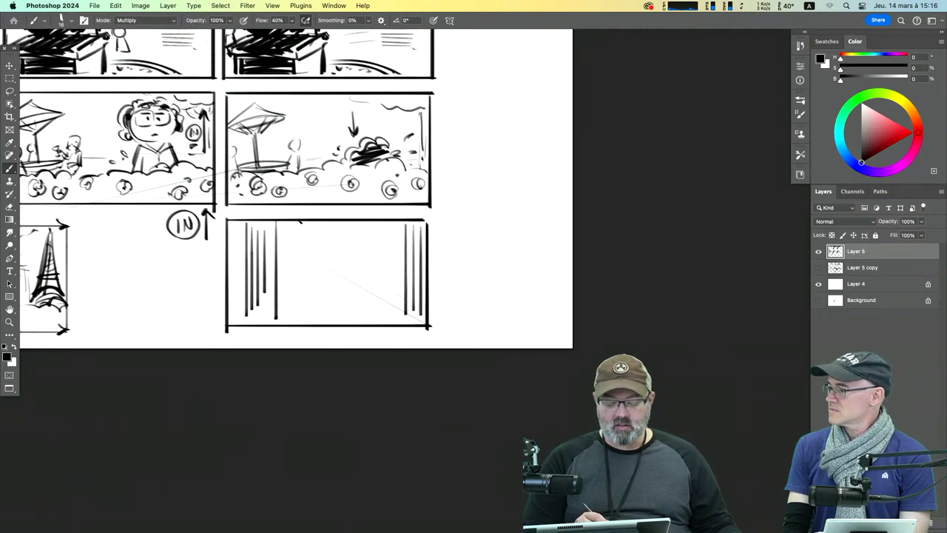
# Step: Outline a sign board at the top of the panel and letter the museum sign
pyautogui.moveTo(300, 221)
pyautogui.mouseDown()
pyautogui.moveTo(300, 236)
pyautogui.moveTo(387, 235)
pyautogui.moveTo(388, 221)
pyautogui.mouseUp()
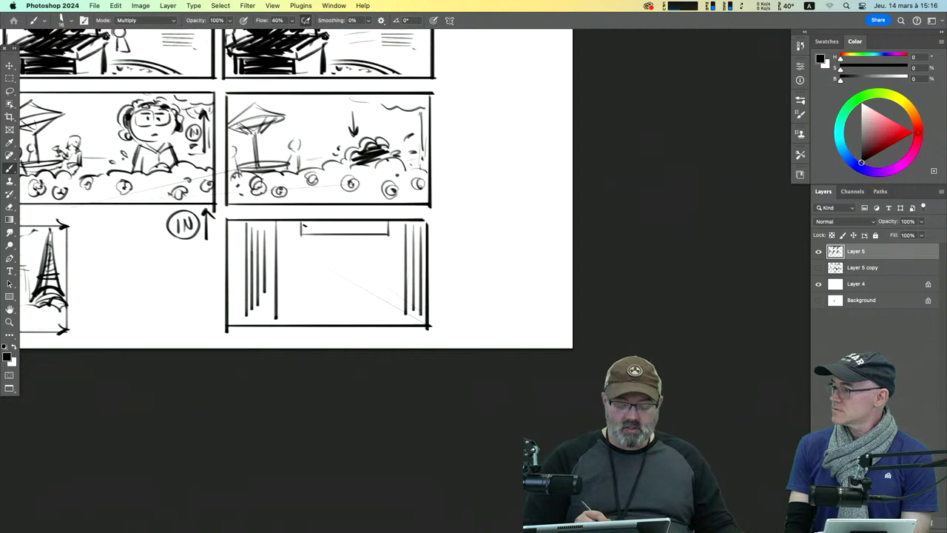
pyautogui.moveTo(306, 225); pyautogui.dragTo(349, 230)
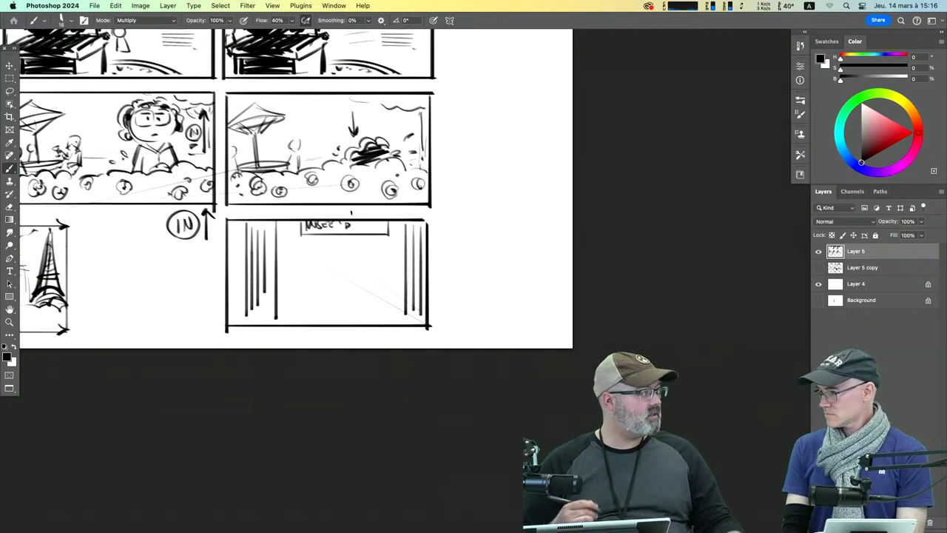
pyautogui.moveTo(357, 221); pyautogui.dragTo(376, 228)
pyautogui.moveTo(378, 221); pyautogui.dragTo(381, 228)
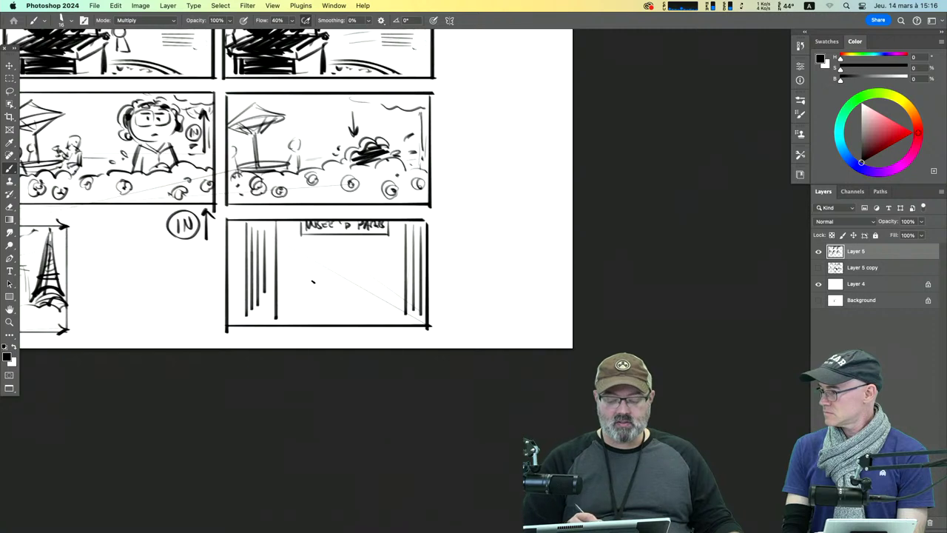
# Step: Add the doorway, floor line and wall marks, plus a stroke along the upper-right panel's top edge
pyautogui.moveTo(324, 243)
pyautogui.mouseDown()
pyautogui.moveTo(357, 245)
pyautogui.moveTo(324, 299)
pyautogui.mouseUp()
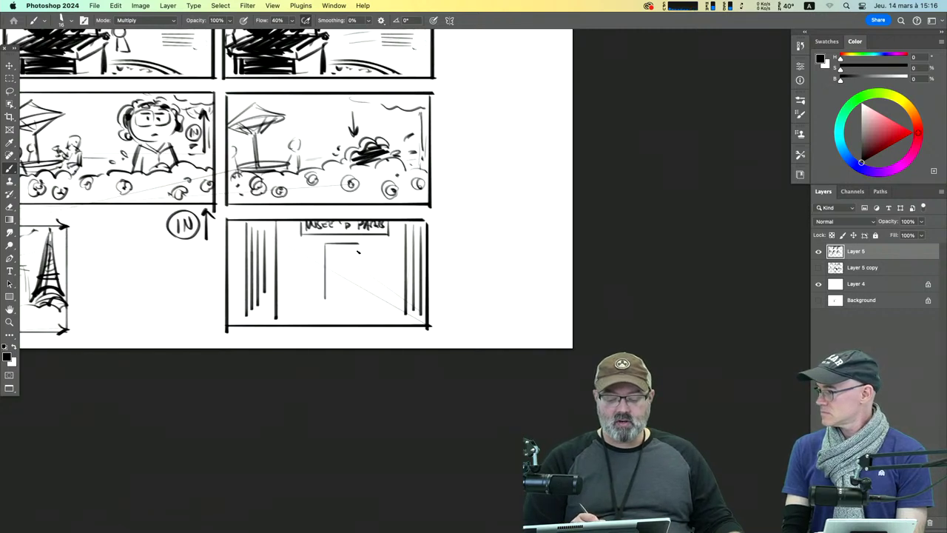
pyautogui.moveTo(360, 244)
pyautogui.mouseDown()
pyautogui.moveTo(360, 300)
pyautogui.moveTo(330, 249)
pyautogui.mouseUp()
pyautogui.moveTo(356, 299); pyautogui.dragTo(357, 247)
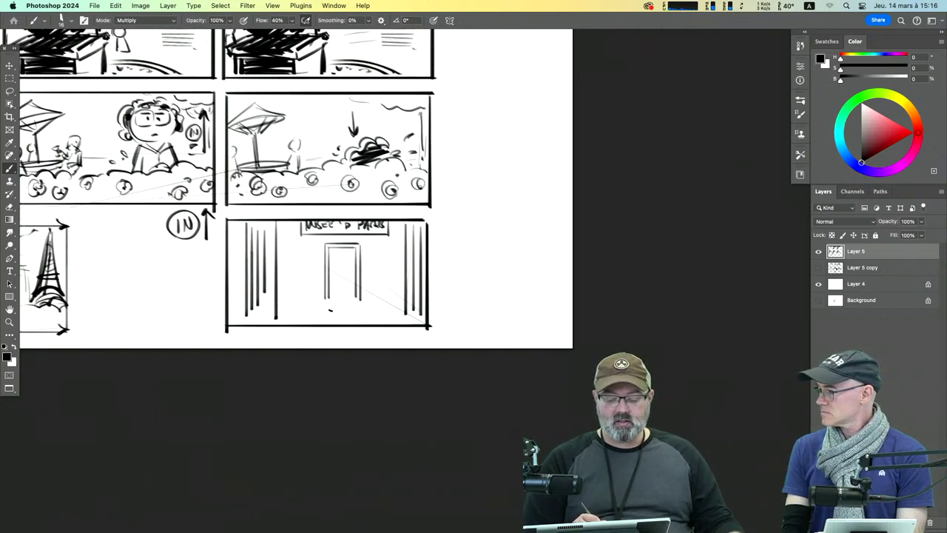
pyautogui.moveTo(277, 301); pyautogui.dragTo(412, 303)
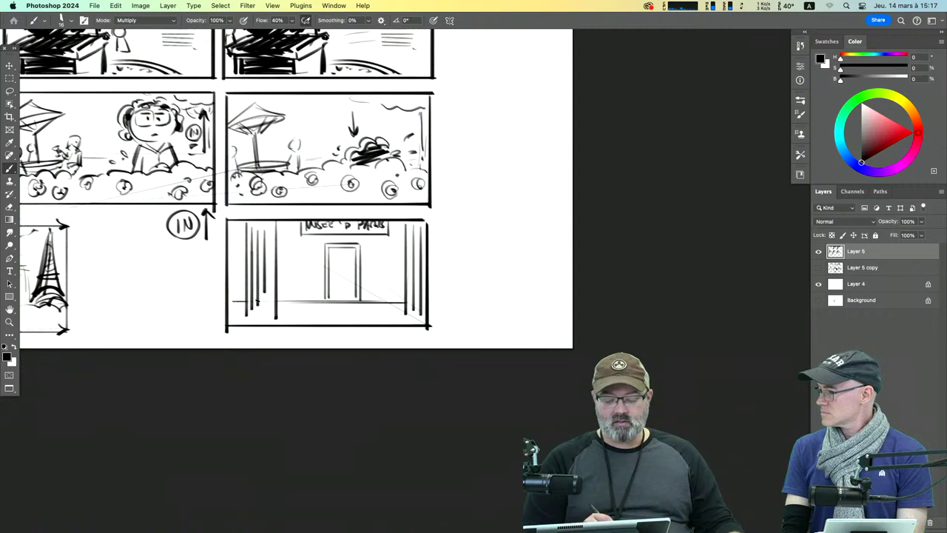
pyautogui.moveTo(274, 228)
pyautogui.mouseDown()
pyautogui.moveTo(273, 290)
pyautogui.moveTo(269, 228)
pyautogui.moveTo(270, 314)
pyautogui.mouseUp()
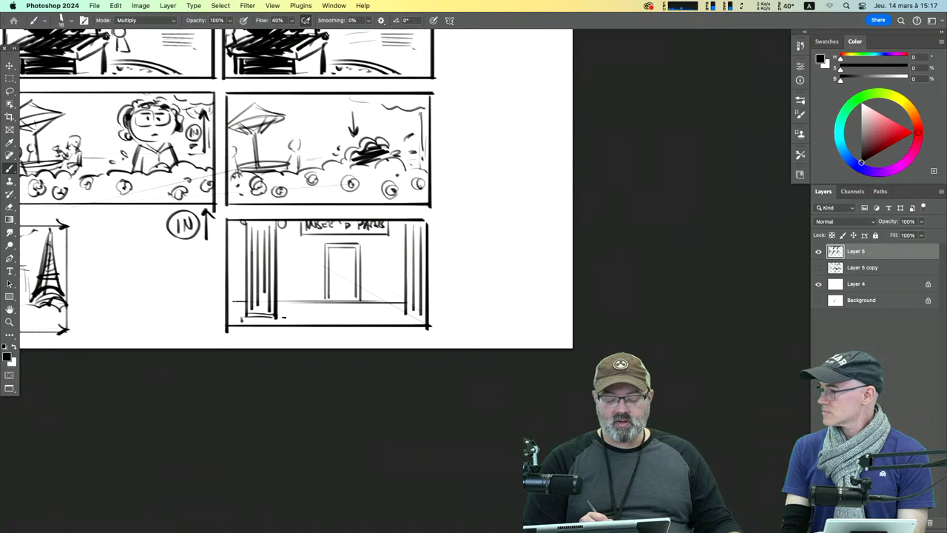
pyautogui.moveTo(283, 314); pyautogui.dragTo(284, 323)
pyautogui.moveTo(426, 314); pyautogui.dragTo(398, 321)
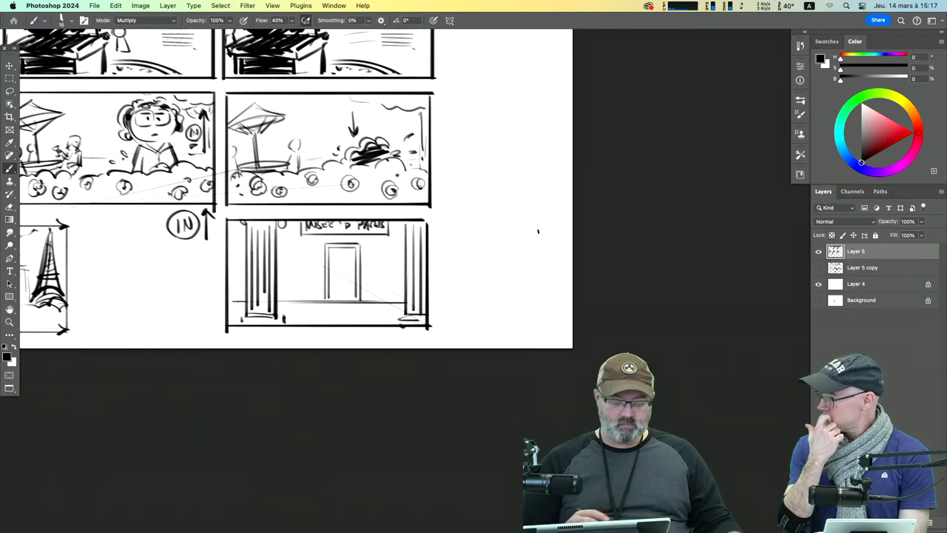
pyautogui.moveTo(258, 96); pyautogui.dragTo(331, 82)
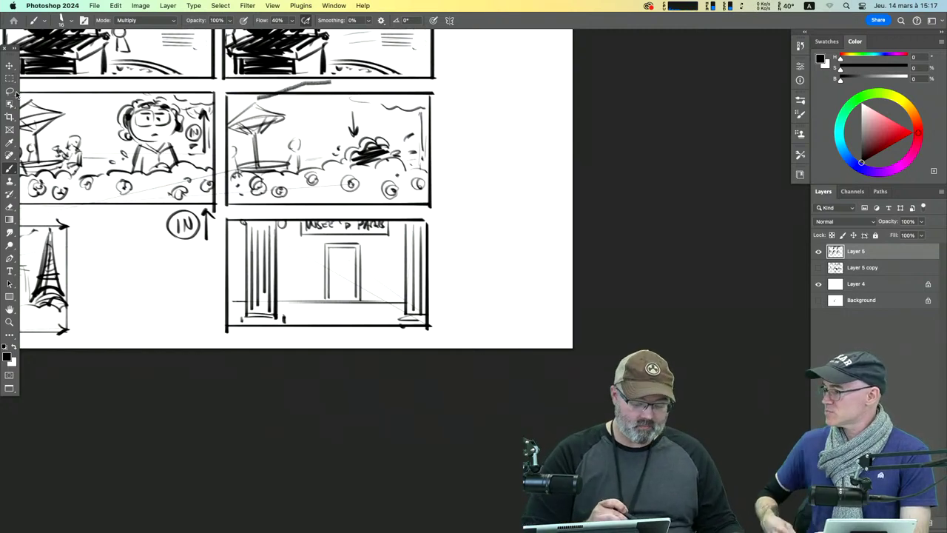
# Step: Marquee the lower-right museum panel, hide Layer 5, and copy the selection to Layer 6
pyautogui.click(10, 78)
pyautogui.moveTo(224, 216); pyautogui.dragTo(434, 331)
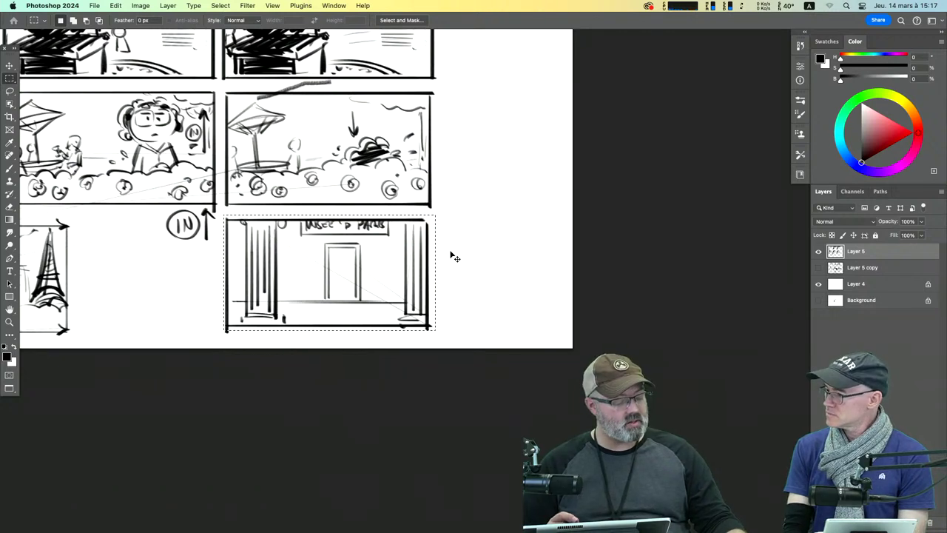
pyautogui.click(818, 251)
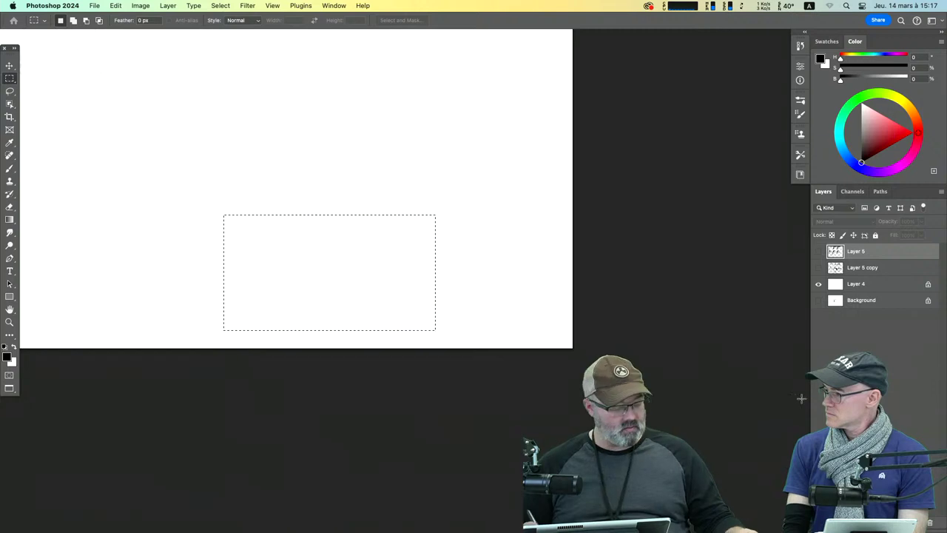
pyautogui.press('super+j')
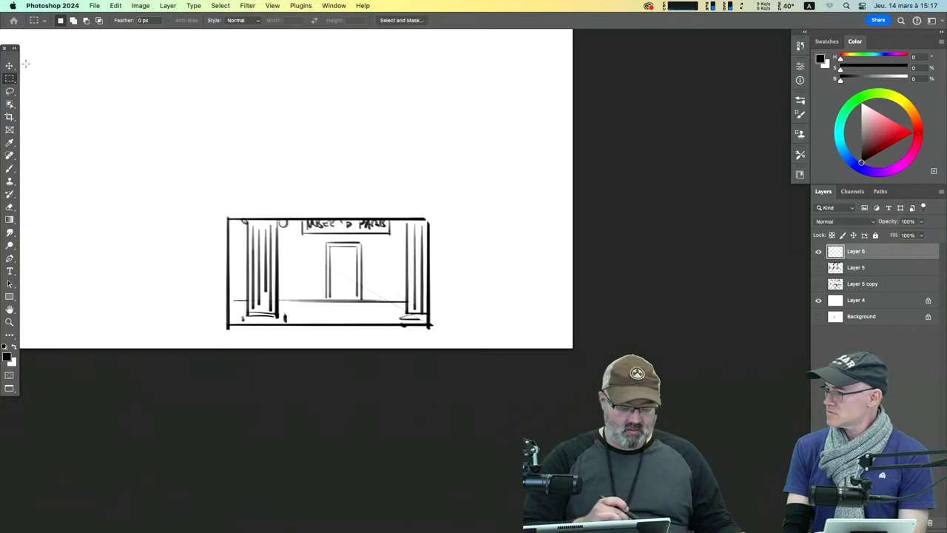
# Step: Try moving the copied panel upward, undoing the moves that grabbed the white layer
pyautogui.click(10, 65)
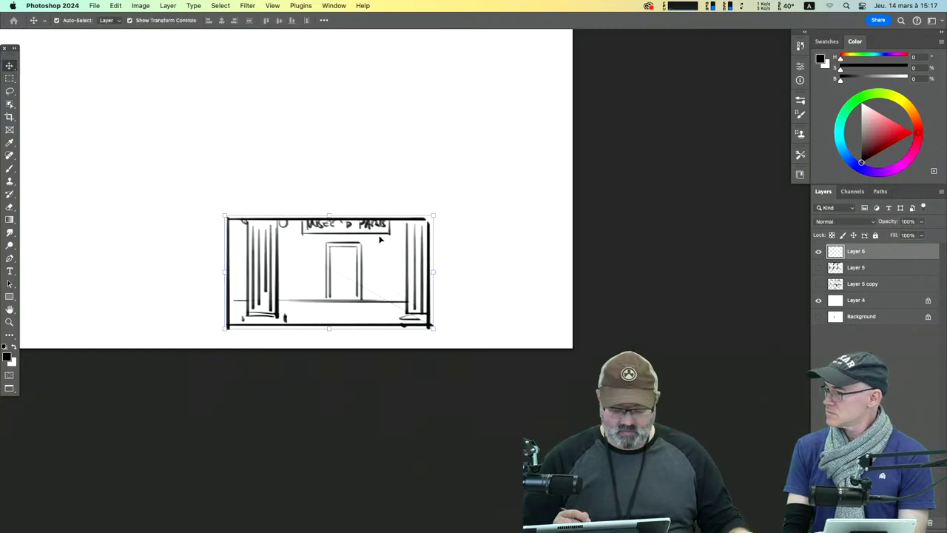
pyautogui.moveTo(380, 239); pyautogui.dragTo(298, 112)
pyautogui.press('super+z')
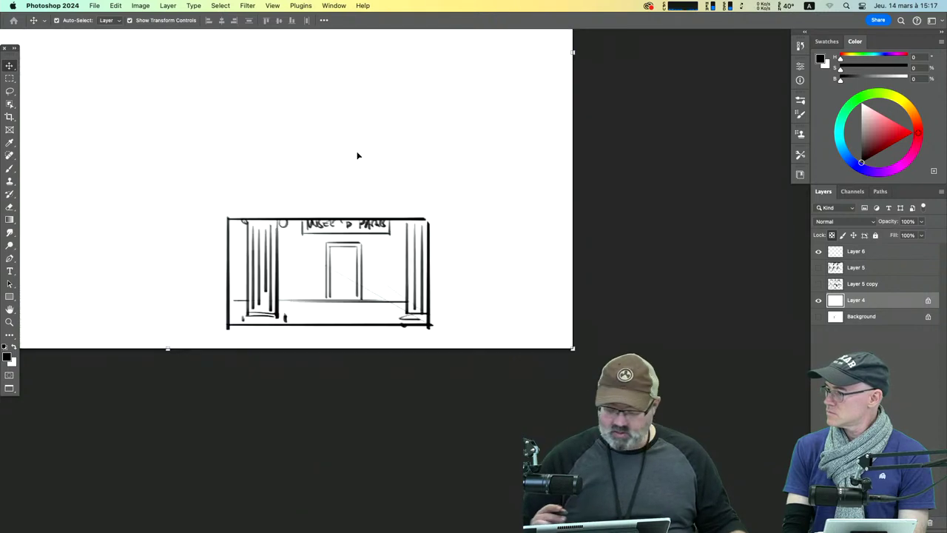
pyautogui.click(876, 252)
pyautogui.moveTo(413, 242); pyautogui.dragTo(318, 138)
pyautogui.press('super+z')
pyautogui.click(426, 246)
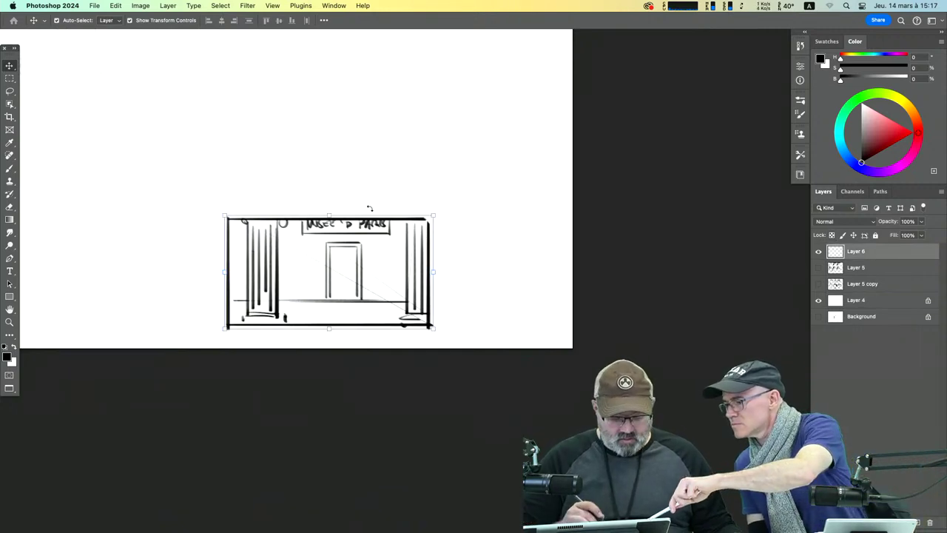
# Step: Turn off Auto-Select and drag the panel copy to the canvas's top-left
pyautogui.click(62, 21)
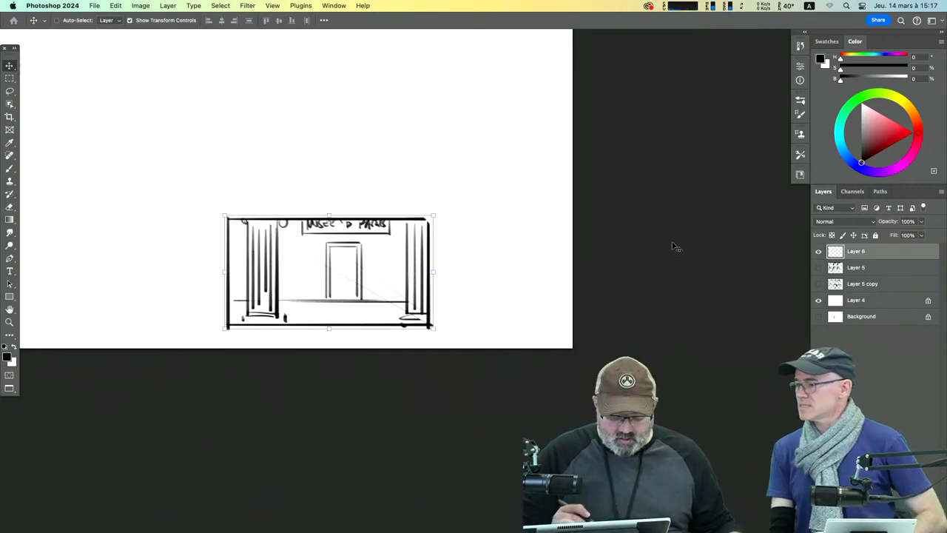
pyautogui.moveTo(413, 264)
pyautogui.mouseDown()
pyautogui.moveTo(316, 137)
pyautogui.moveTo(240, 91)
pyautogui.mouseUp()
pyautogui.moveTo(266, 141)
pyautogui.mouseDown()
pyautogui.moveTo(348, 195)
pyautogui.moveTo(327, 137)
pyautogui.moveTo(427, 221)
pyautogui.moveTo(418, 173)
pyautogui.mouseUp()
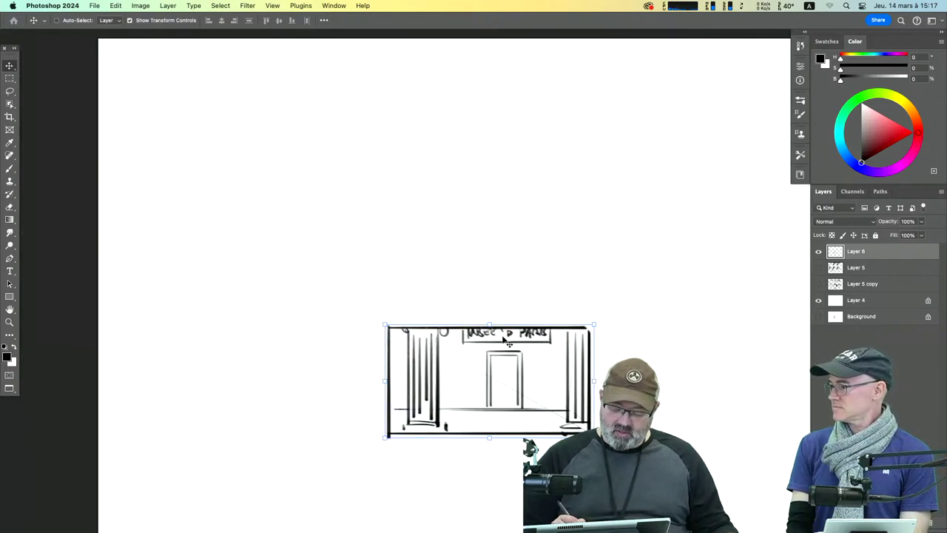
pyautogui.moveTo(502, 338)
pyautogui.mouseDown()
pyautogui.moveTo(476, 272)
pyautogui.moveTo(298, 88)
pyautogui.moveTo(233, 68)
pyautogui.mouseUp()
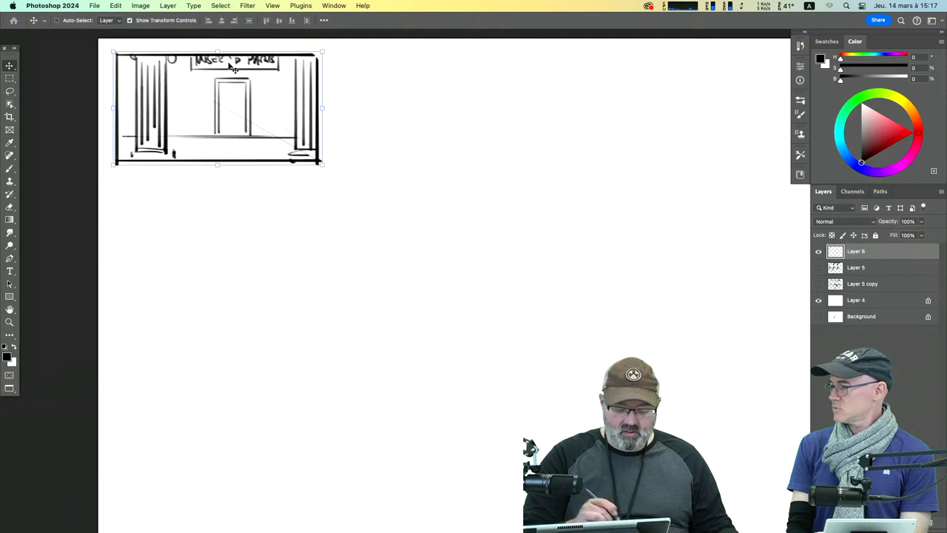
# Step: Brush a new panel frame beside the museum panel, then undo it entirely
pyautogui.click(17, 170)
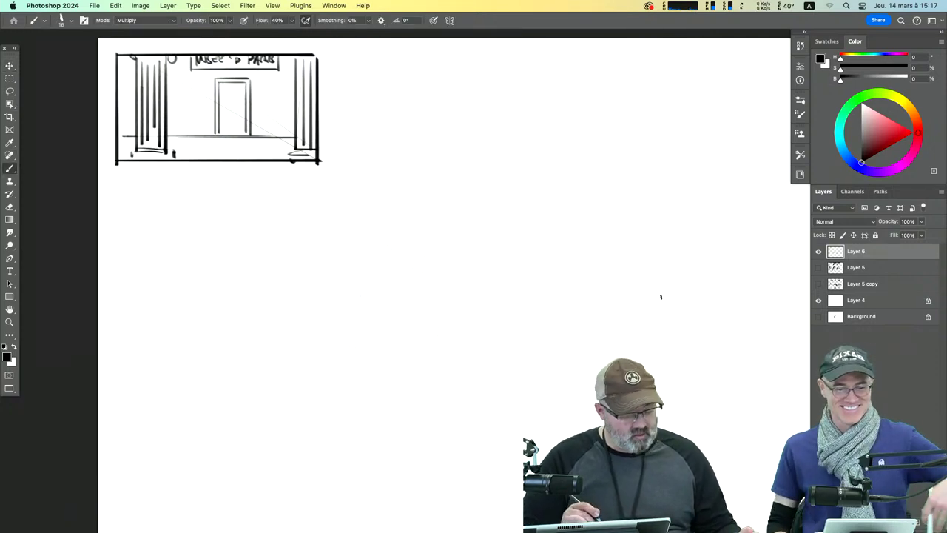
pyautogui.scroll(2, 325, 56)
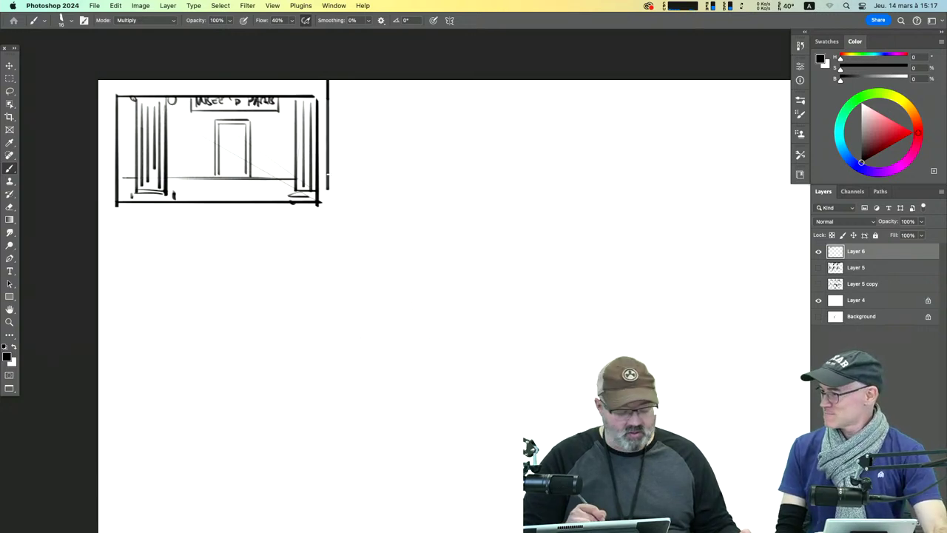
pyautogui.moveTo(332, 99); pyautogui.dragTo(332, 204)
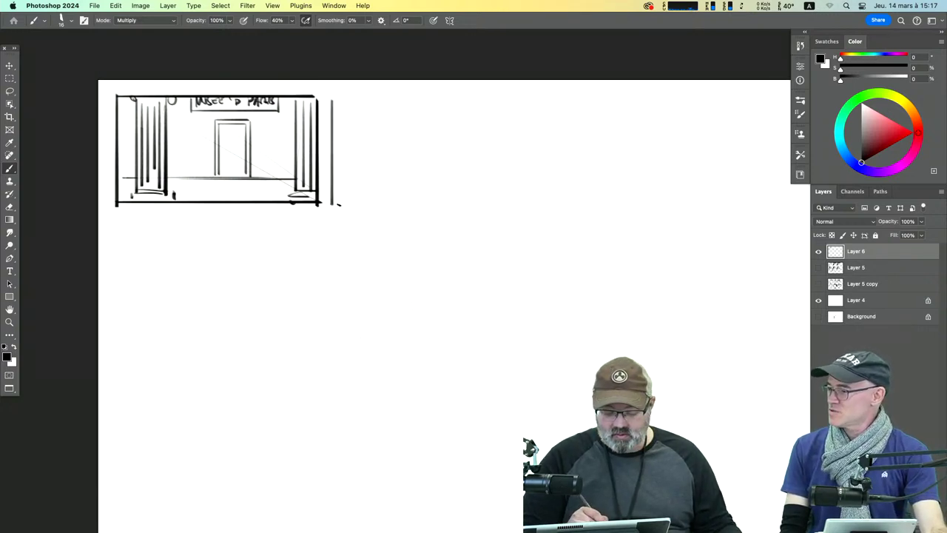
pyautogui.moveTo(332, 97)
pyautogui.mouseDown()
pyautogui.moveTo(493, 98)
pyautogui.moveTo(523, 181)
pyautogui.moveTo(523, 210)
pyautogui.mouseUp()
pyautogui.moveTo(350, 205); pyautogui.dragTo(541, 210)
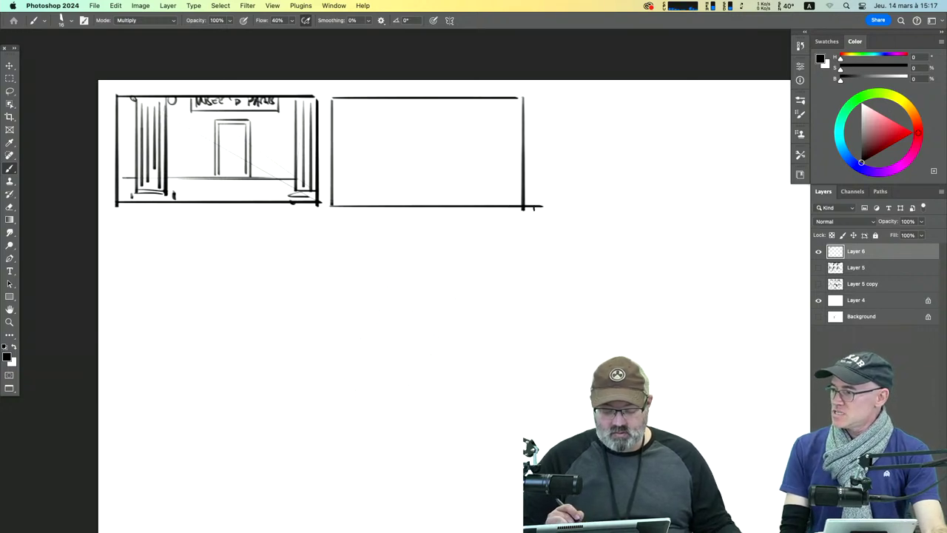
pyautogui.press('super+z')
pyautogui.press('super+z')
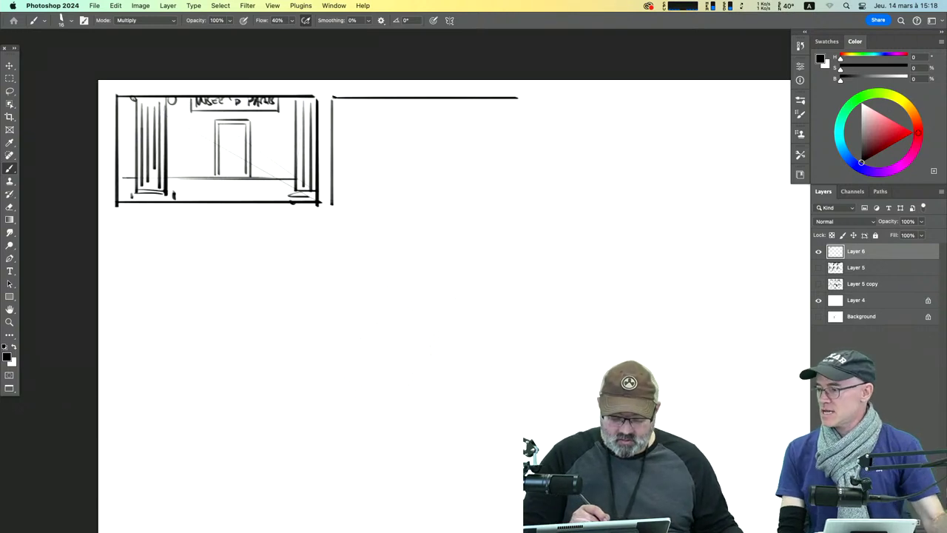
pyautogui.moveTo(332, 97)
pyautogui.mouseDown()
pyautogui.moveTo(531, 97)
pyautogui.moveTo(532, 206)
pyautogui.mouseUp()
pyautogui.moveTo(332, 205); pyautogui.dragTo(532, 203)
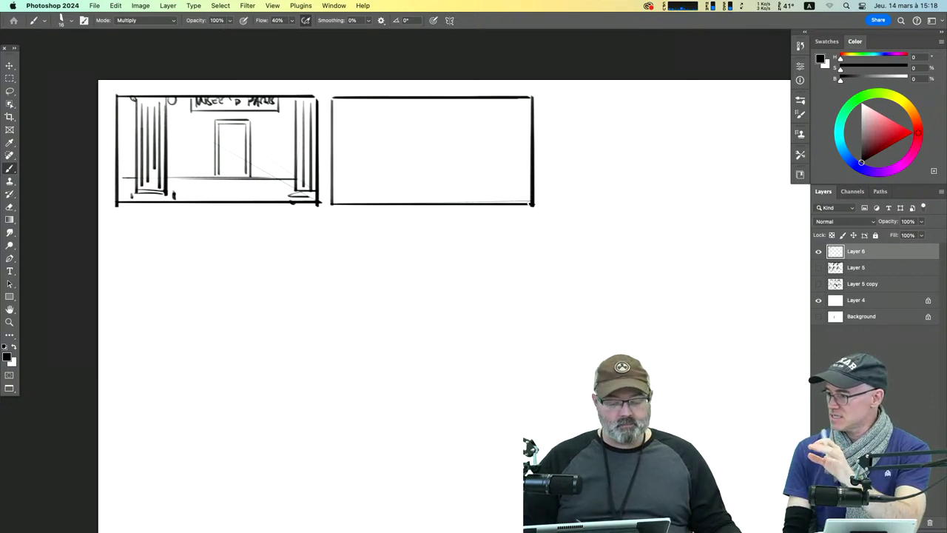
pyautogui.press('super+z')
pyautogui.press('super+z')
pyautogui.press('super+z')
pyautogui.press('super+z')
pyautogui.press('super+z')
pyautogui.press('super+z')
pyautogui.press('super+z')
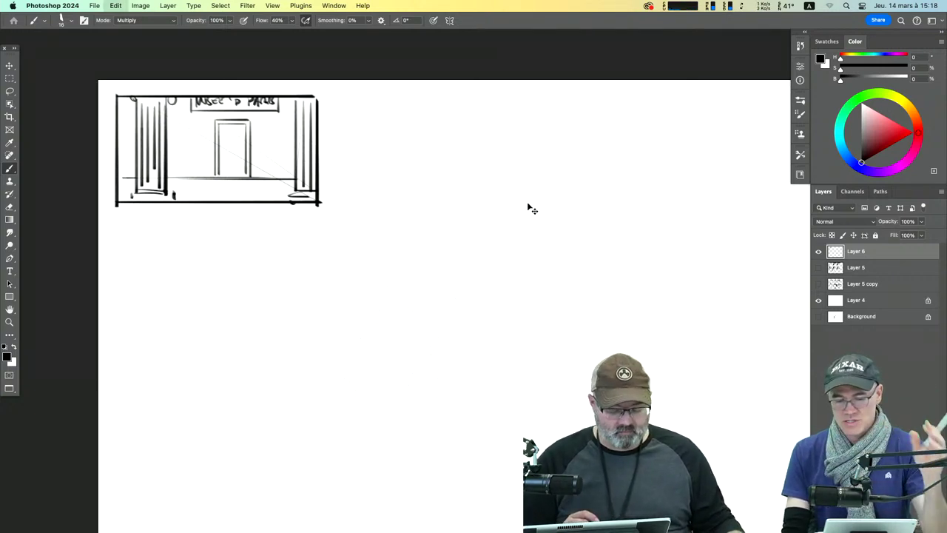
# Step: Marquee the museum panel and Option-drag a duplicate to its right
pyautogui.click(11, 79)
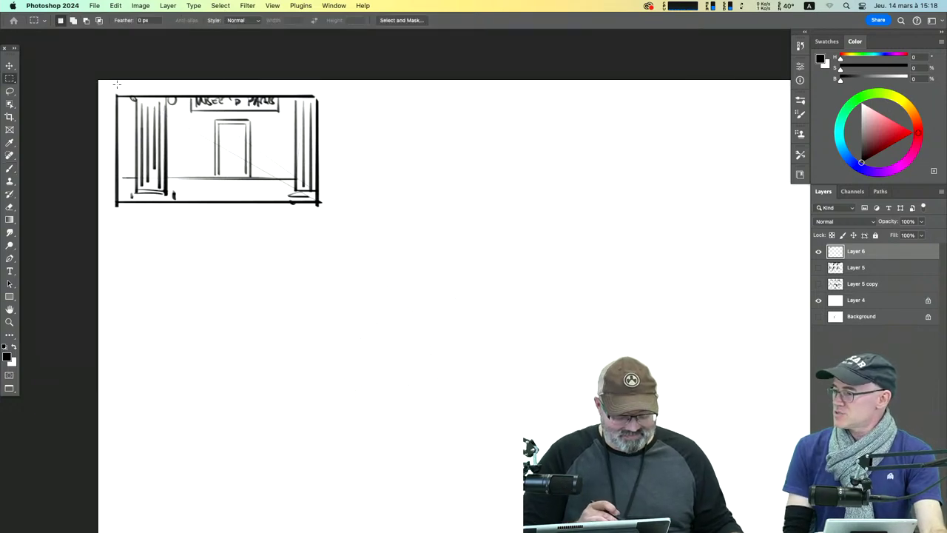
pyautogui.moveTo(111, 88)
pyautogui.mouseDown()
pyautogui.moveTo(322, 94)
pyautogui.moveTo(334, 213)
pyautogui.moveTo(324, 217)
pyautogui.mouseUp()
pyautogui.click(9, 65)
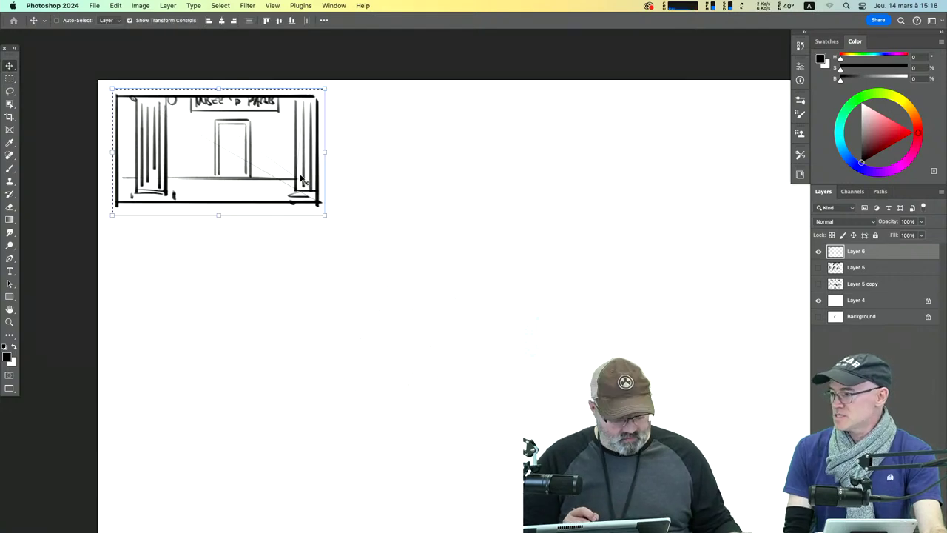
pyautogui.moveTo(302, 174); pyautogui.dragTo(514, 169)
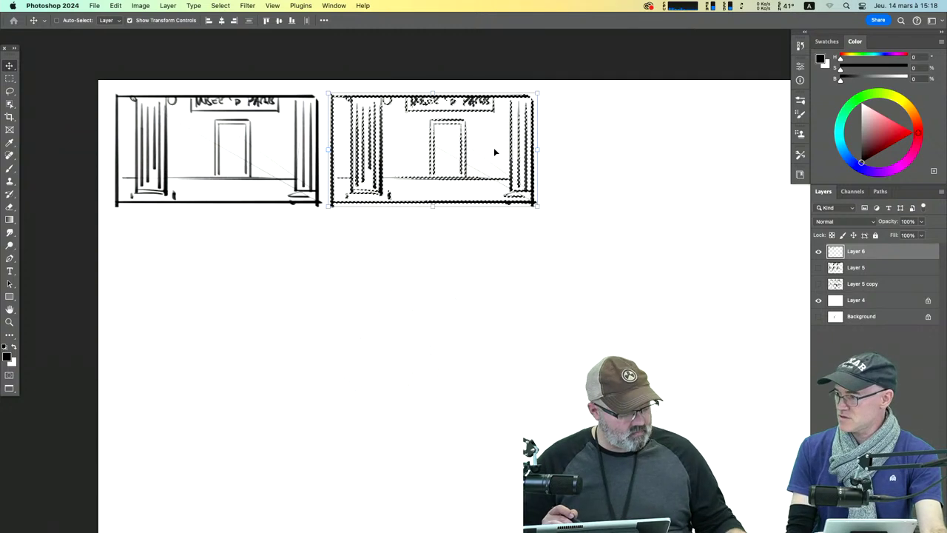
# Step: Deselect, white out part of the door edge, and sketch a figure with its arm by the door
pyautogui.hotkey('ctrl', 'd')
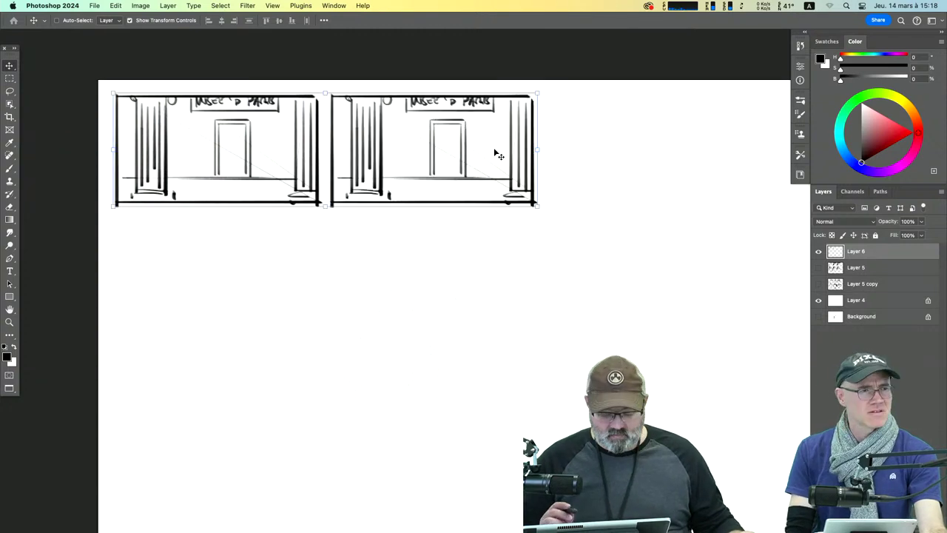
pyautogui.click(12, 170)
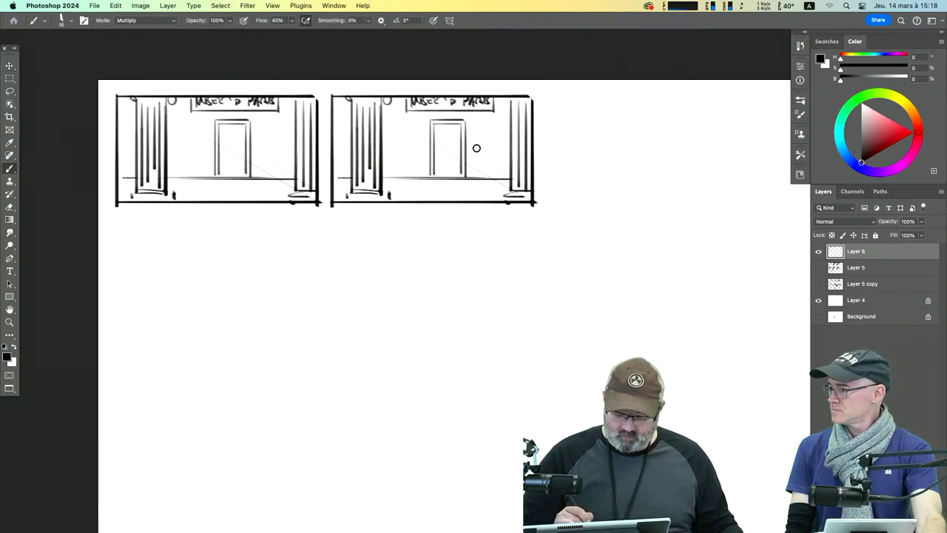
pyautogui.moveTo(476, 148)
pyautogui.mouseDown()
pyautogui.moveTo(488, 152)
pyautogui.moveTo(463, 163)
pyautogui.moveTo(484, 178)
pyautogui.mouseUp()
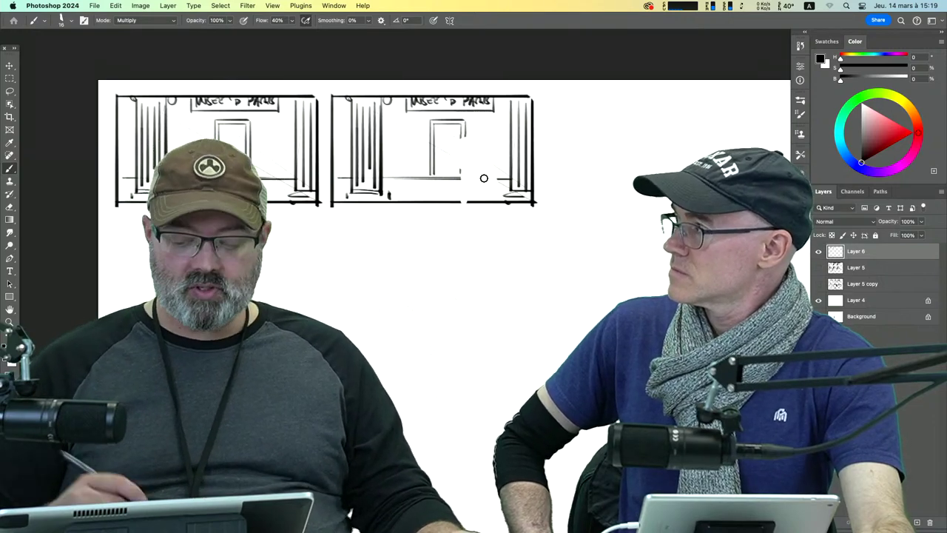
pyautogui.moveTo(458, 156)
pyautogui.mouseDown()
pyautogui.moveTo(489, 150)
pyautogui.moveTo(472, 171)
pyautogui.moveTo(495, 174)
pyautogui.moveTo(503, 197)
pyautogui.mouseUp()
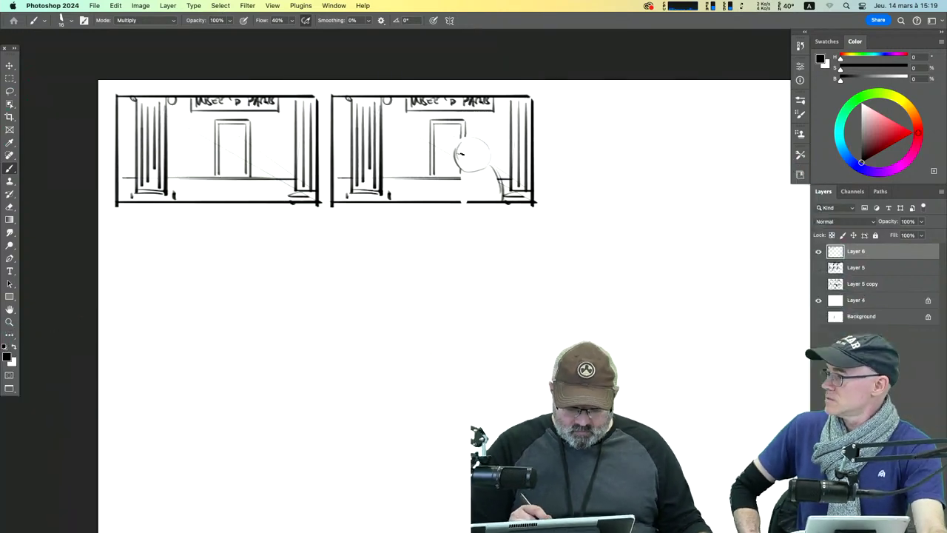
pyautogui.moveTo(458, 153); pyautogui.dragTo(471, 153)
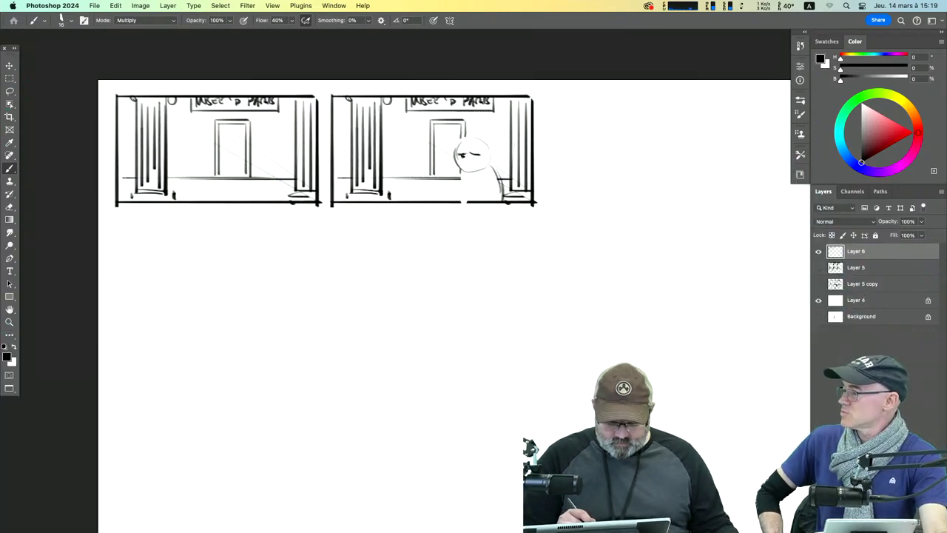
pyautogui.moveTo(475, 176)
pyautogui.mouseDown()
pyautogui.moveTo(440, 174)
pyautogui.moveTo(454, 176)
pyautogui.mouseUp()
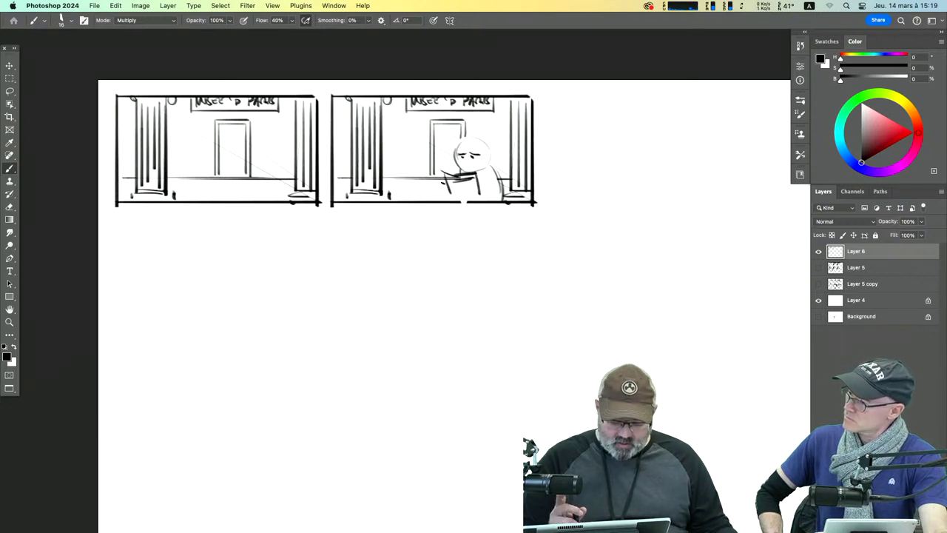
pyautogui.press('super+z')
pyautogui.press('super+z')
pyautogui.press('super+z')
pyautogui.press('super+z')
pyautogui.press('super+z')
pyautogui.press('super+z')
pyautogui.press('super+z')
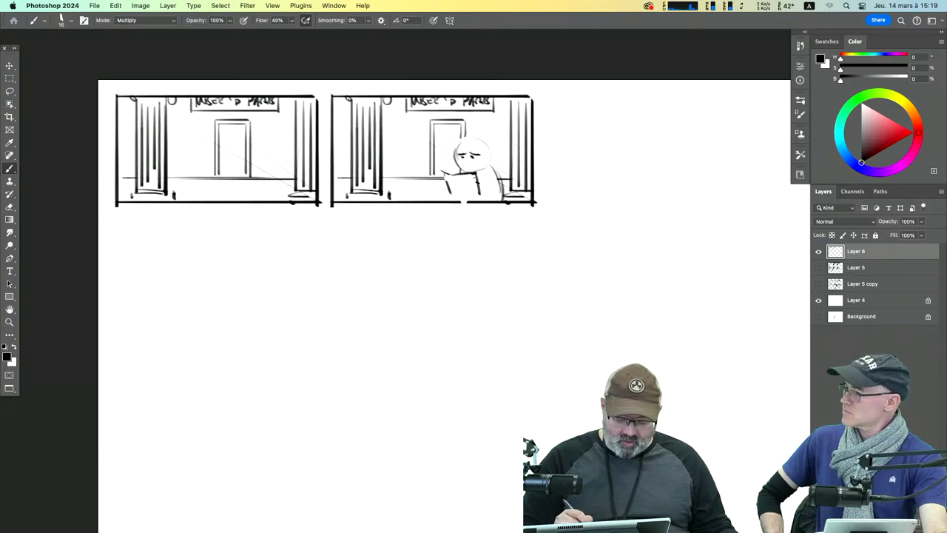
pyautogui.moveTo(485, 186)
pyautogui.mouseDown()
pyautogui.moveTo(475, 194)
pyautogui.moveTo(492, 185)
pyautogui.moveTo(500, 194)
pyautogui.moveTo(456, 200)
pyautogui.mouseUp()
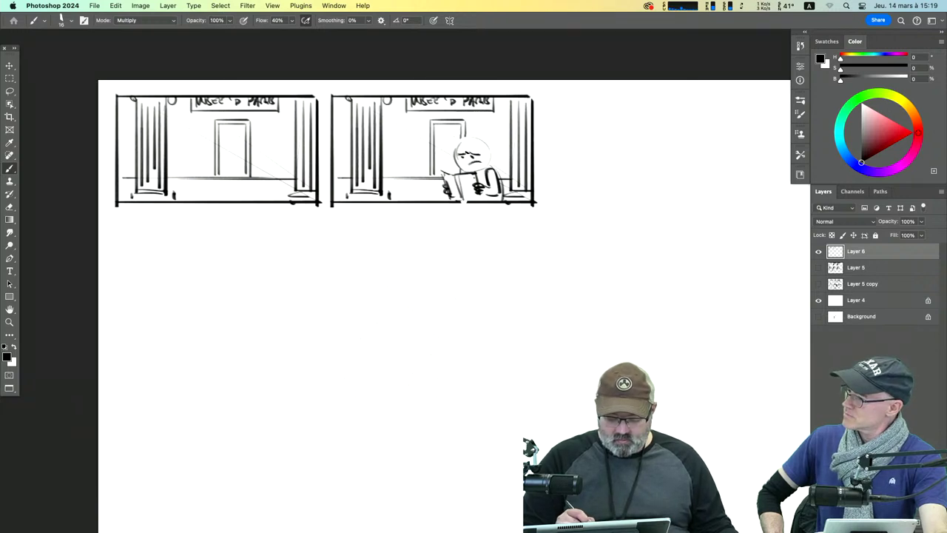
# Step: Refine the reader's face and hair, close panel two's right edge, and frame a third panel
pyautogui.moveTo(465, 149); pyautogui.dragTo(469, 160)
pyautogui.moveTo(456, 151)
pyautogui.mouseDown()
pyautogui.moveTo(468, 165)
pyautogui.moveTo(454, 164)
pyautogui.mouseUp()
pyautogui.moveTo(450, 145); pyautogui.dragTo(447, 158)
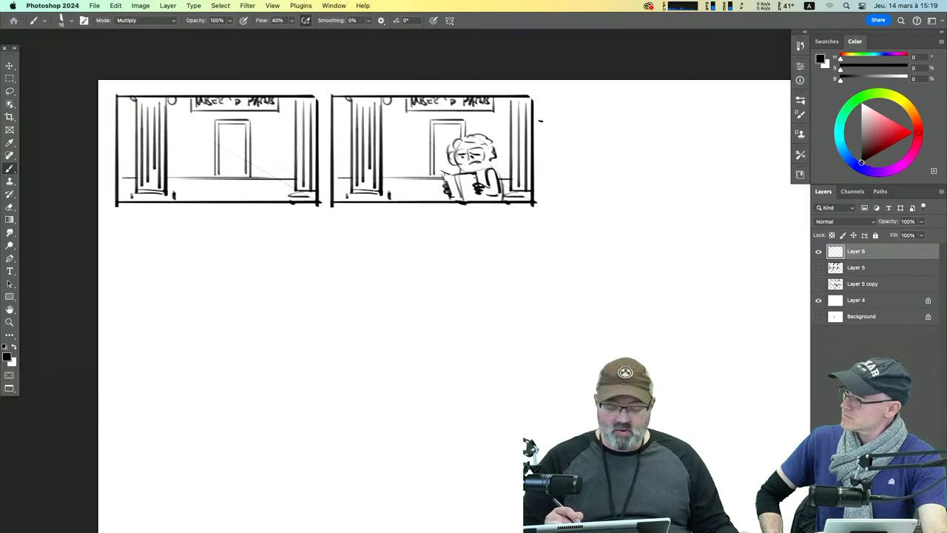
pyautogui.moveTo(545, 96); pyautogui.dragTo(546, 208)
pyautogui.moveTo(546, 98)
pyautogui.mouseDown()
pyautogui.moveTo(721, 99)
pyautogui.moveTo(725, 202)
pyautogui.mouseUp()
# Step: Close the third panel's bottom edge and draw the character's head and curly hair
pyautogui.moveTo(548, 206); pyautogui.dragTo(731, 205)
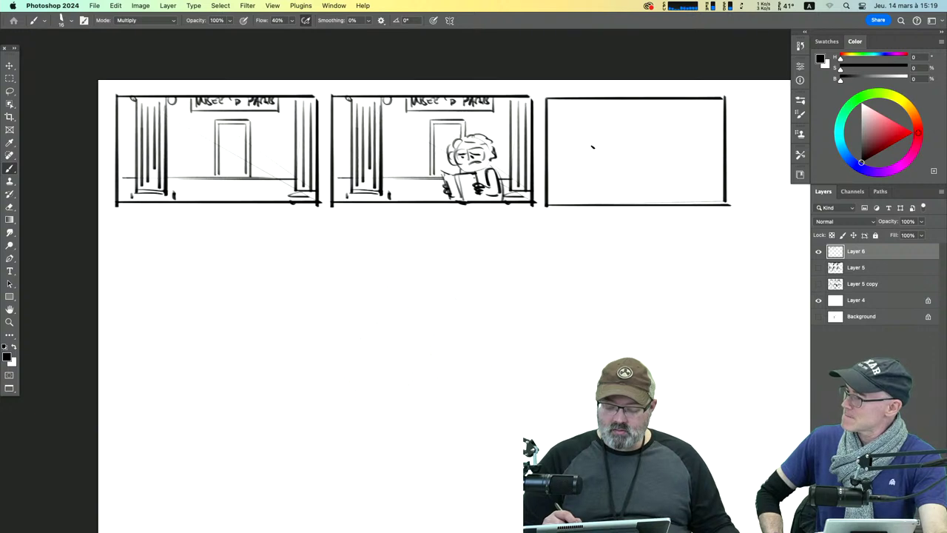
pyautogui.moveTo(589, 147); pyautogui.dragTo(595, 144)
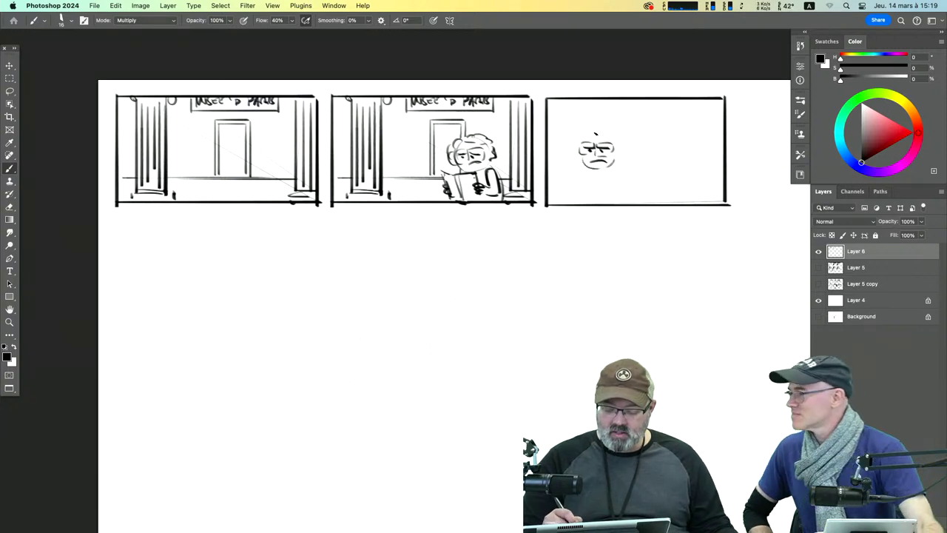
pyautogui.moveTo(592, 131); pyautogui.dragTo(576, 160)
pyautogui.moveTo(596, 129)
pyautogui.mouseDown()
pyautogui.moveTo(621, 138)
pyautogui.moveTo(589, 143)
pyautogui.moveTo(627, 167)
pyautogui.moveTo(633, 197)
pyautogui.moveTo(596, 200)
pyautogui.mouseUp()
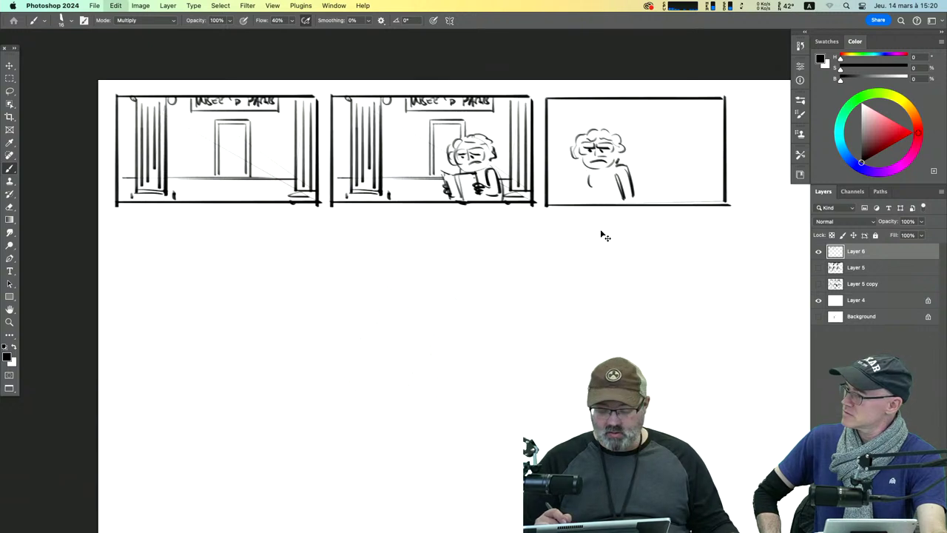
pyautogui.press('super+z')
pyautogui.press('super+z')
pyautogui.press('super+z')
pyautogui.press('super+z')
pyautogui.press('super+z')
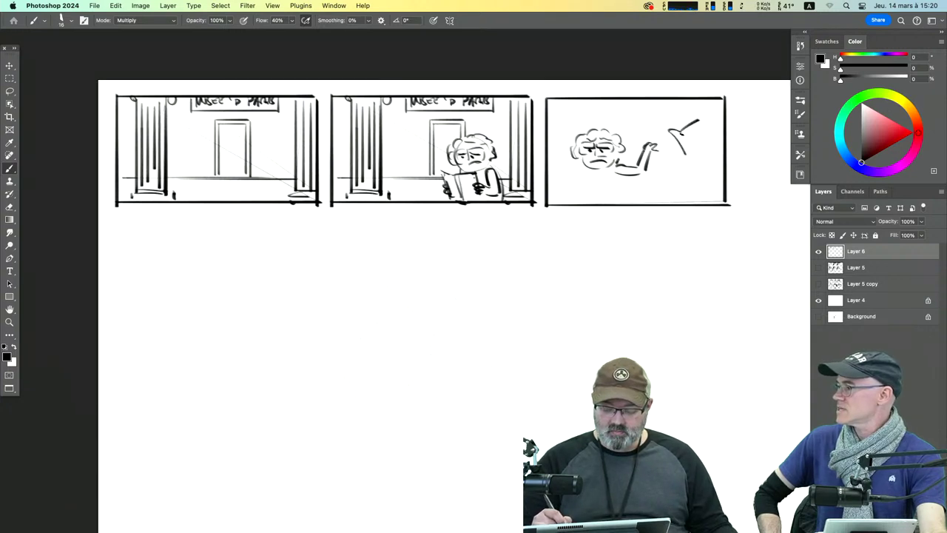
# Step: Sketch the tossed hat, the character's body and raised hand, and a motion arc
pyautogui.moveTo(688, 133)
pyautogui.mouseDown()
pyautogui.moveTo(684, 156)
pyautogui.moveTo(694, 154)
pyautogui.mouseUp()
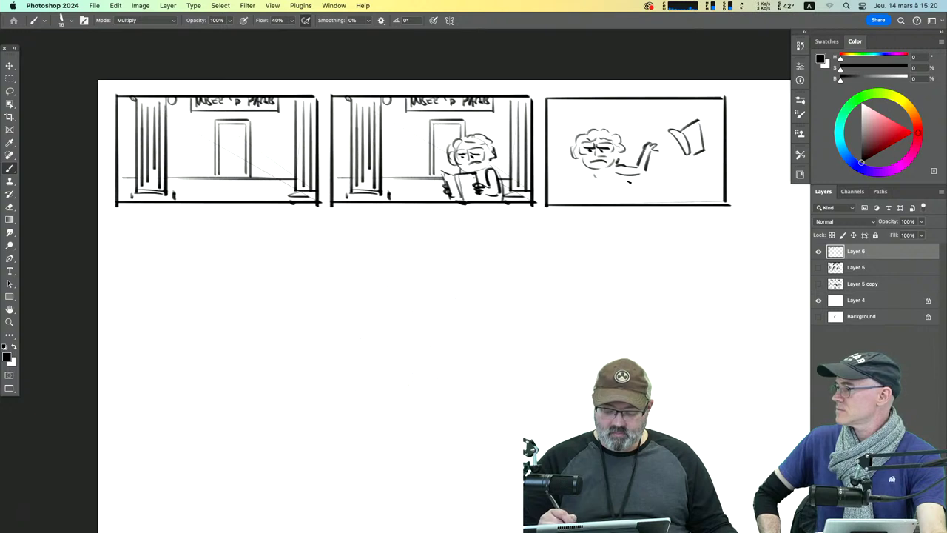
pyautogui.moveTo(626, 174); pyautogui.dragTo(634, 200)
pyautogui.moveTo(590, 176); pyautogui.dragTo(600, 203)
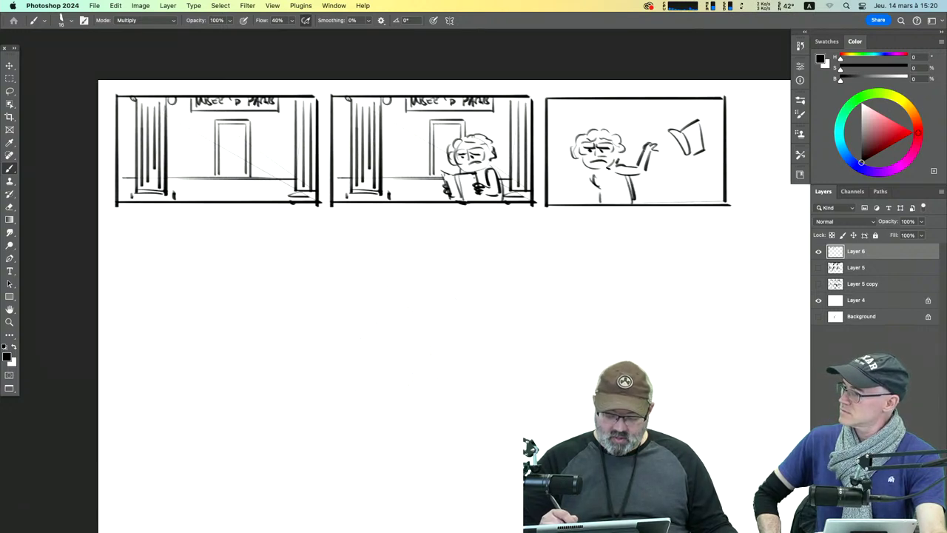
pyautogui.moveTo(611, 165); pyautogui.dragTo(583, 204)
pyautogui.moveTo(596, 186)
pyautogui.mouseDown()
pyautogui.moveTo(593, 202)
pyautogui.moveTo(633, 200)
pyautogui.mouseUp()
pyautogui.moveTo(631, 197); pyautogui.dragTo(635, 205)
pyautogui.moveTo(625, 173)
pyautogui.mouseDown()
pyautogui.moveTo(616, 180)
pyautogui.moveTo(672, 117)
pyautogui.mouseUp()
pyautogui.moveTo(665, 117); pyautogui.dragTo(675, 121)
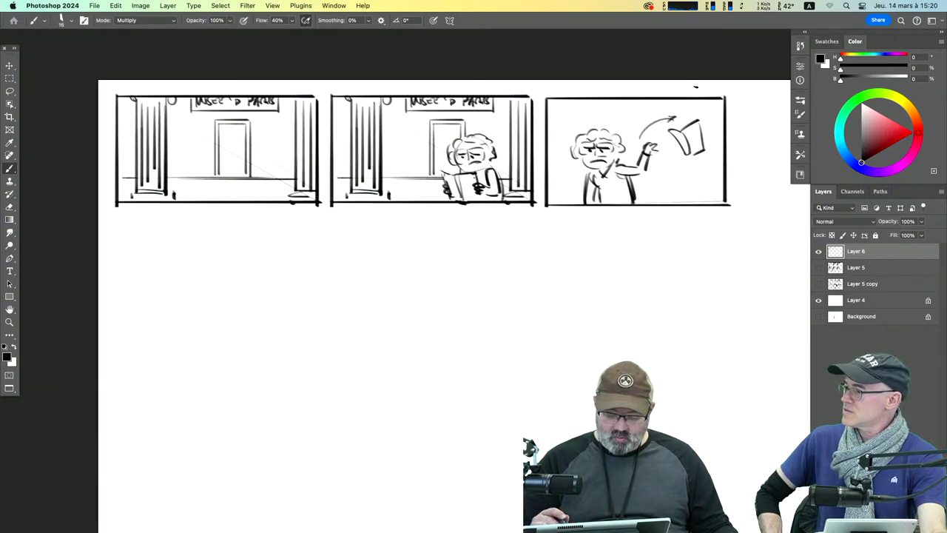
# Step: Add wall marks, a hatched column on the right, and a floor line to the third panel
pyautogui.moveTo(584, 111)
pyautogui.mouseDown()
pyautogui.moveTo(558, 199)
pyautogui.moveTo(573, 144)
pyautogui.moveTo(571, 191)
pyautogui.mouseUp()
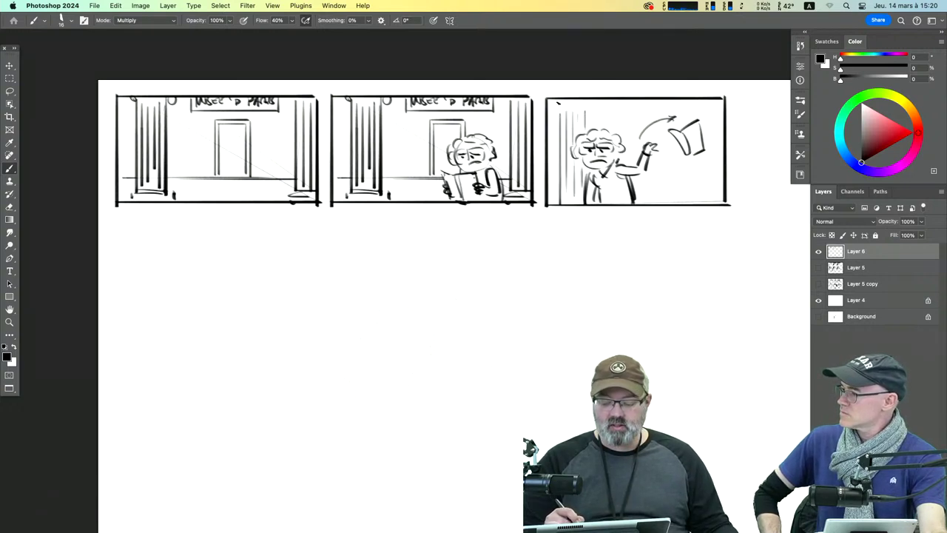
pyautogui.moveTo(556, 101)
pyautogui.mouseDown()
pyautogui.moveTo(596, 105)
pyautogui.moveTo(567, 127)
pyautogui.moveTo(592, 102)
pyautogui.mouseUp()
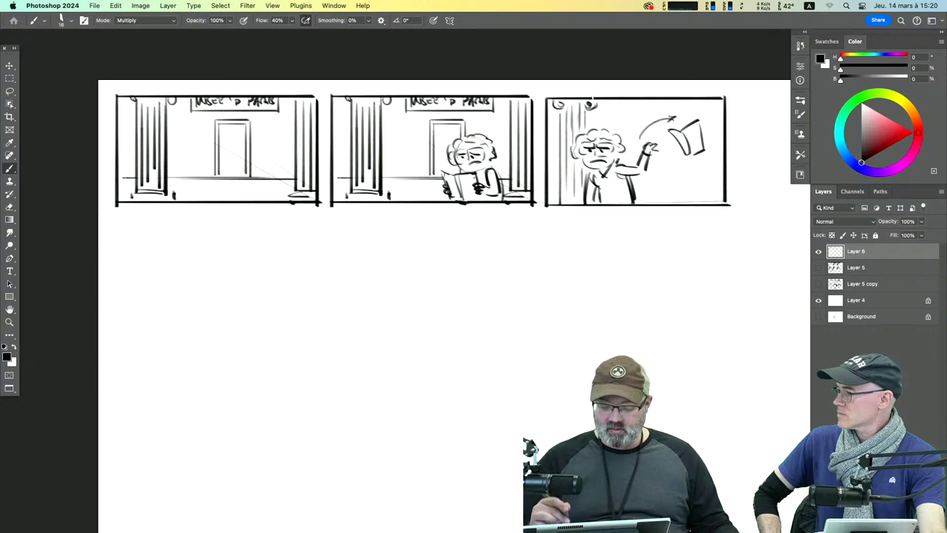
pyautogui.moveTo(705, 107)
pyautogui.mouseDown()
pyautogui.moveTo(703, 204)
pyautogui.moveTo(709, 179)
pyautogui.moveTo(710, 198)
pyautogui.mouseUp()
pyautogui.moveTo(716, 111); pyautogui.dragTo(719, 198)
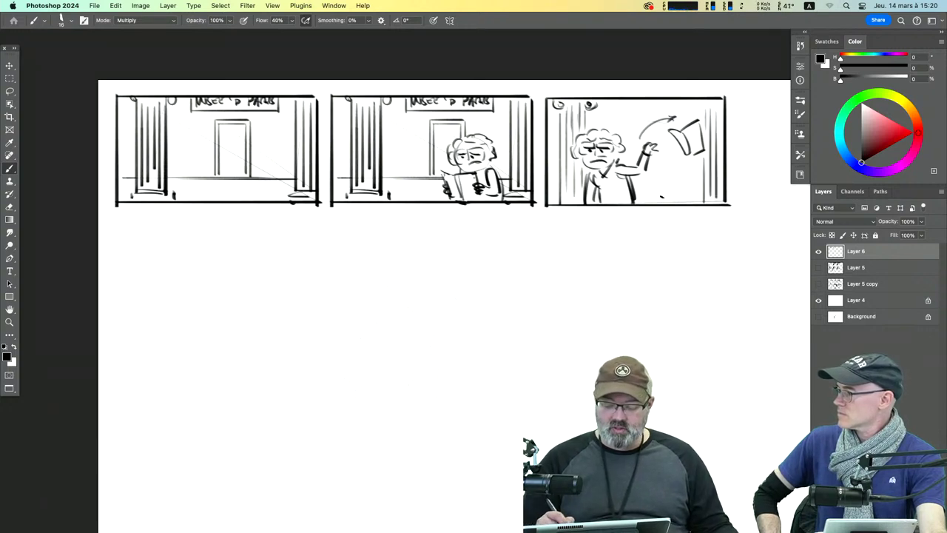
pyautogui.moveTo(657, 183); pyautogui.dragTo(704, 181)
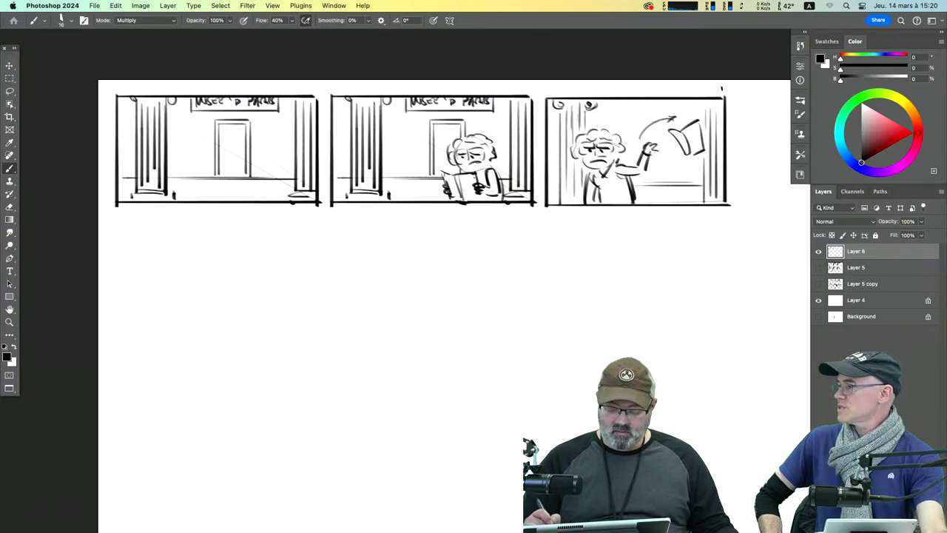
pyautogui.hscroll(5, 629, 271)
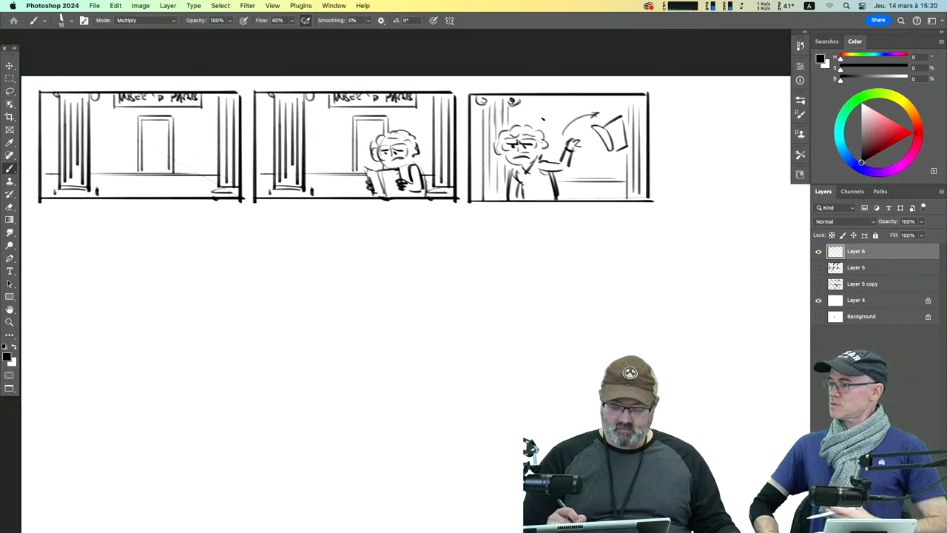
# Step: Add an arrow and circled lettering above the hat-tosser, and border a fourth panel below
pyautogui.moveTo(525, 115); pyautogui.dragTo(546, 112)
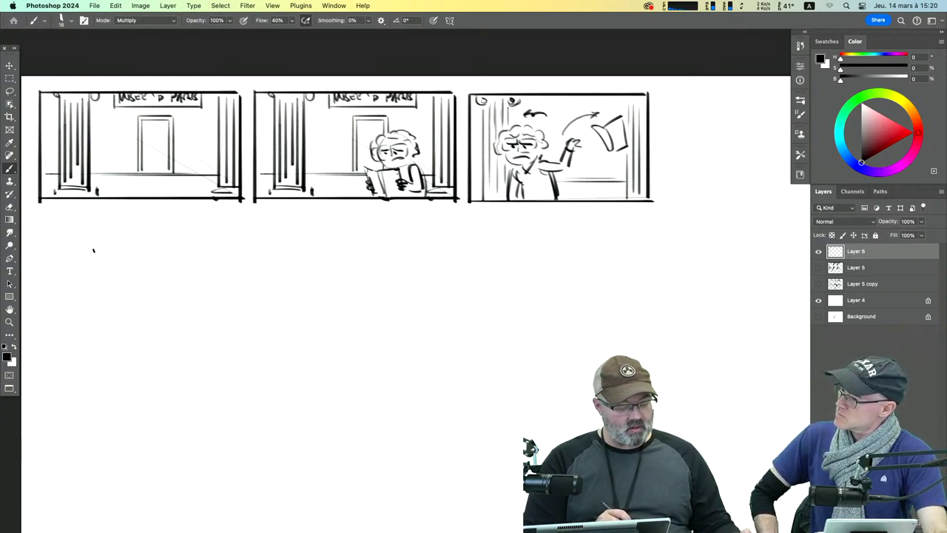
pyautogui.moveTo(38, 217)
pyautogui.mouseDown()
pyautogui.moveTo(53, 345)
pyautogui.moveTo(69, 217)
pyautogui.moveTo(236, 231)
pyautogui.moveTo(244, 217)
pyautogui.moveTo(245, 326)
pyautogui.mouseUp()
pyautogui.moveTo(36, 330); pyautogui.dragTo(265, 329)
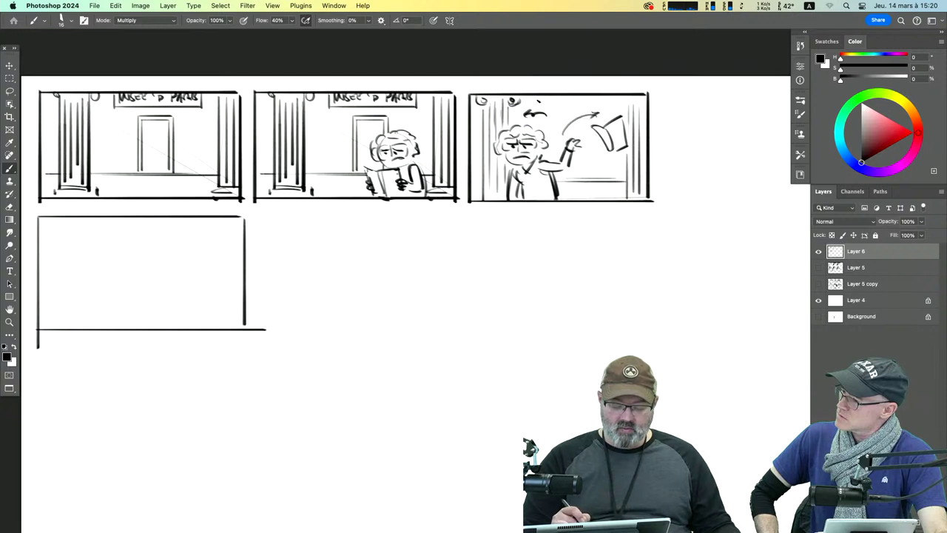
pyautogui.hotkey('ctrl', 'z')
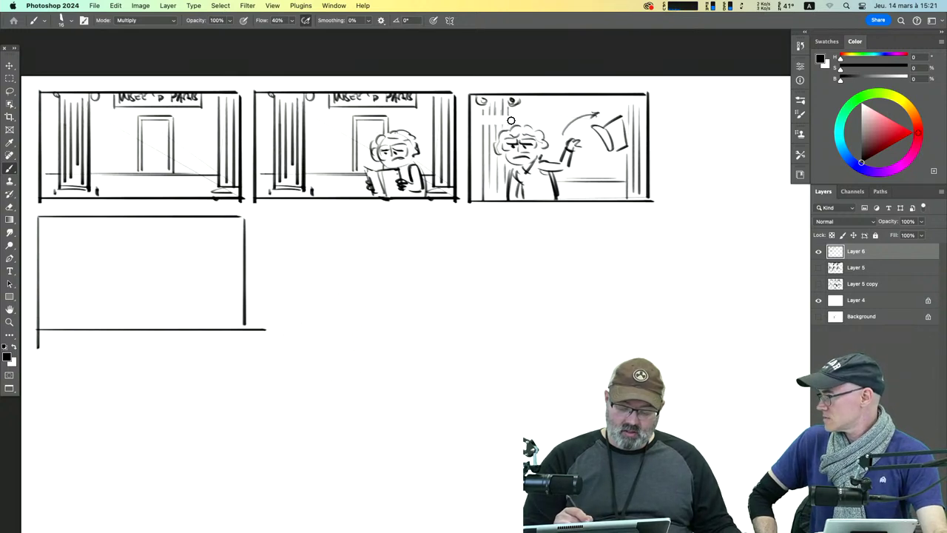
pyautogui.moveTo(485, 115)
pyautogui.mouseDown()
pyautogui.moveTo(475, 120)
pyautogui.moveTo(481, 130)
pyautogui.moveTo(509, 118)
pyautogui.moveTo(474, 121)
pyautogui.moveTo(477, 130)
pyautogui.mouseUp()
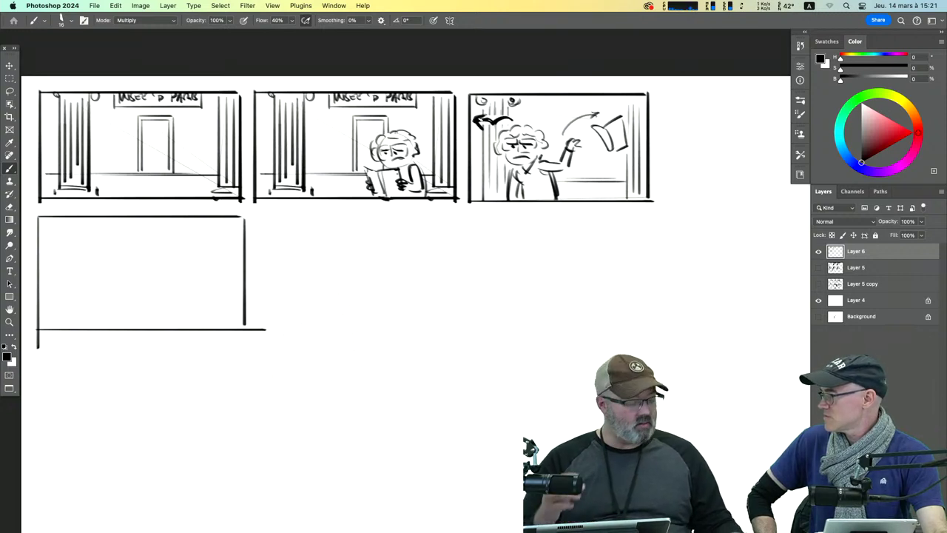
pyautogui.moveTo(531, 110); pyautogui.dragTo(537, 117)
pyautogui.moveTo(548, 107)
pyautogui.mouseDown()
pyautogui.moveTo(540, 119)
pyautogui.moveTo(547, 105)
pyautogui.mouseUp()
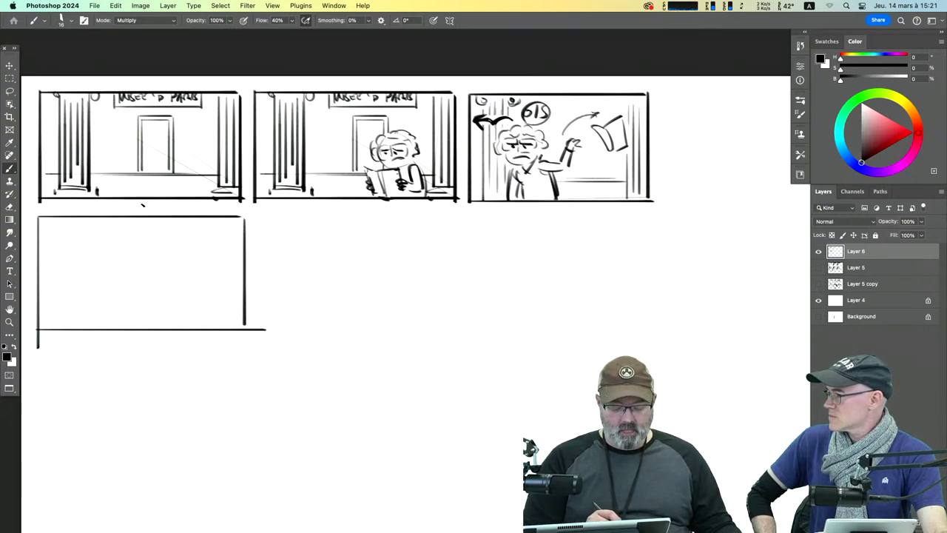
# Step: Draw a perspective open door, a circled IN, and the character peeking past it in panel four
pyautogui.moveTo(150, 217)
pyautogui.mouseDown()
pyautogui.moveTo(129, 226)
pyautogui.moveTo(126, 323)
pyautogui.mouseUp()
pyautogui.moveTo(134, 247); pyautogui.dragTo(198, 218)
pyautogui.moveTo(134, 280); pyautogui.dragTo(193, 265)
pyautogui.moveTo(134, 298)
pyautogui.mouseDown()
pyautogui.moveTo(182, 315)
pyautogui.moveTo(166, 326)
pyautogui.mouseUp()
pyautogui.moveTo(202, 253); pyautogui.dragTo(200, 322)
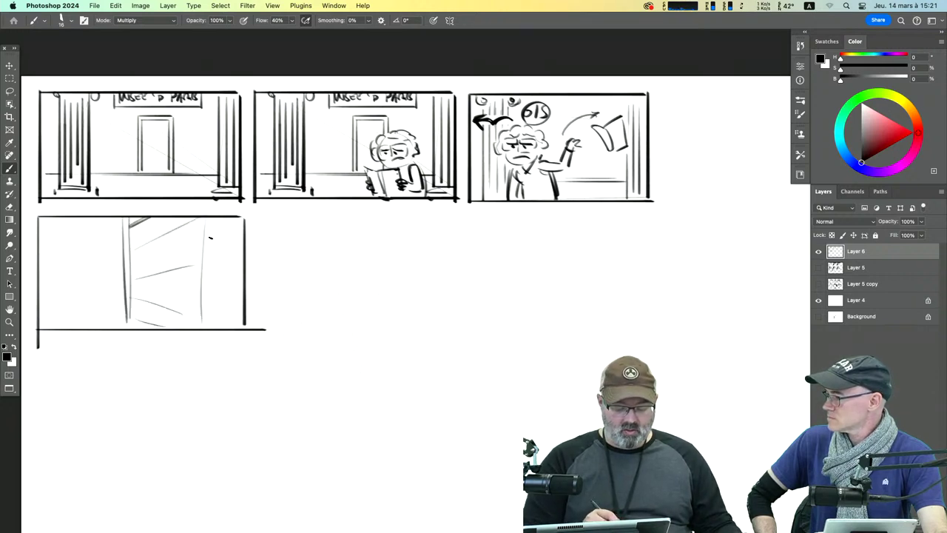
pyautogui.moveTo(211, 237); pyautogui.dragTo(210, 324)
pyautogui.moveTo(123, 232); pyautogui.dragTo(119, 330)
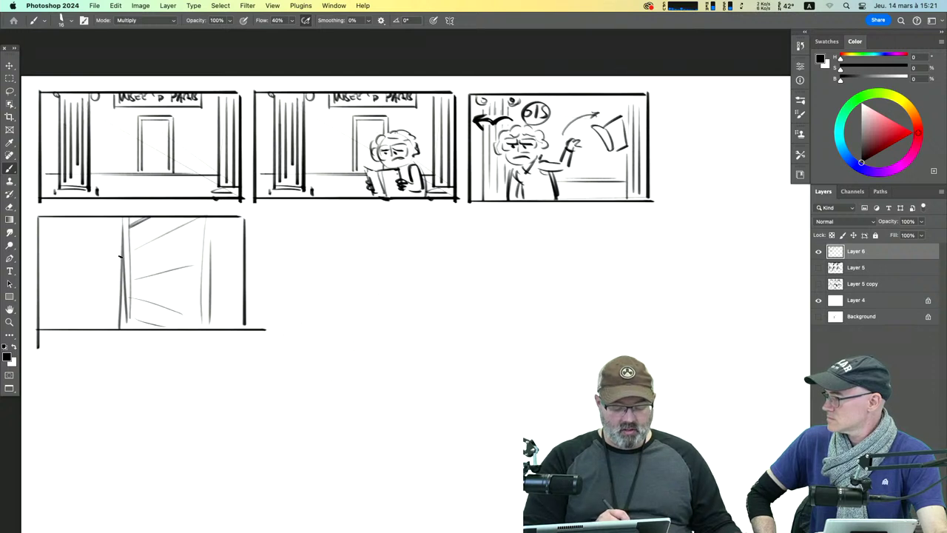
pyautogui.moveTo(124, 232); pyautogui.dragTo(72, 242)
pyautogui.moveTo(77, 243)
pyautogui.mouseDown()
pyautogui.moveTo(85, 231)
pyautogui.moveTo(90, 242)
pyautogui.mouseUp()
pyautogui.moveTo(90, 226)
pyautogui.mouseDown()
pyautogui.moveTo(94, 267)
pyautogui.moveTo(122, 259)
pyautogui.moveTo(95, 259)
pyautogui.moveTo(105, 267)
pyautogui.moveTo(116, 255)
pyautogui.moveTo(108, 312)
pyautogui.mouseUp()
# Step: Frame a fifth panel and draw a perspective door on its right side
pyautogui.moveTo(256, 216)
pyautogui.mouseDown()
pyautogui.moveTo(256, 330)
pyautogui.moveTo(411, 213)
pyautogui.moveTo(463, 213)
pyautogui.moveTo(461, 321)
pyautogui.moveTo(423, 322)
pyautogui.mouseUp()
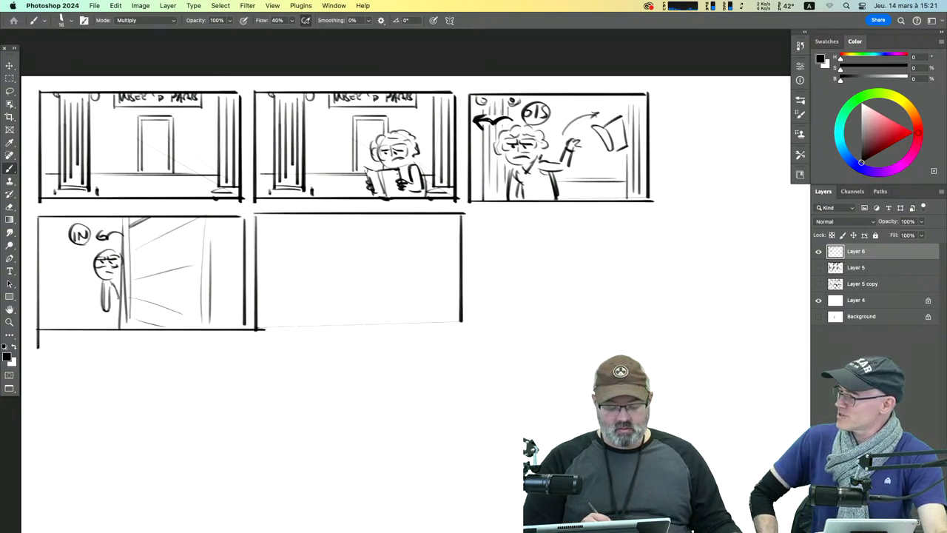
pyautogui.moveTo(258, 325); pyautogui.dragTo(474, 327)
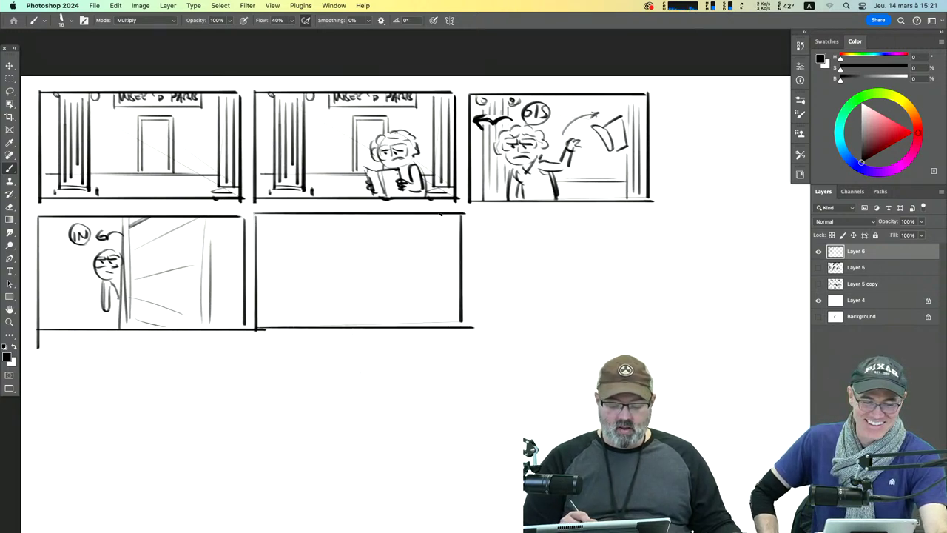
pyautogui.moveTo(417, 219); pyautogui.dragTo(411, 330)
pyautogui.moveTo(416, 231); pyautogui.dragTo(459, 216)
pyautogui.moveTo(423, 257); pyautogui.dragTo(456, 255)
pyautogui.moveTo(416, 285)
pyautogui.mouseDown()
pyautogui.moveTo(455, 283)
pyautogui.moveTo(446, 311)
pyautogui.mouseUp()
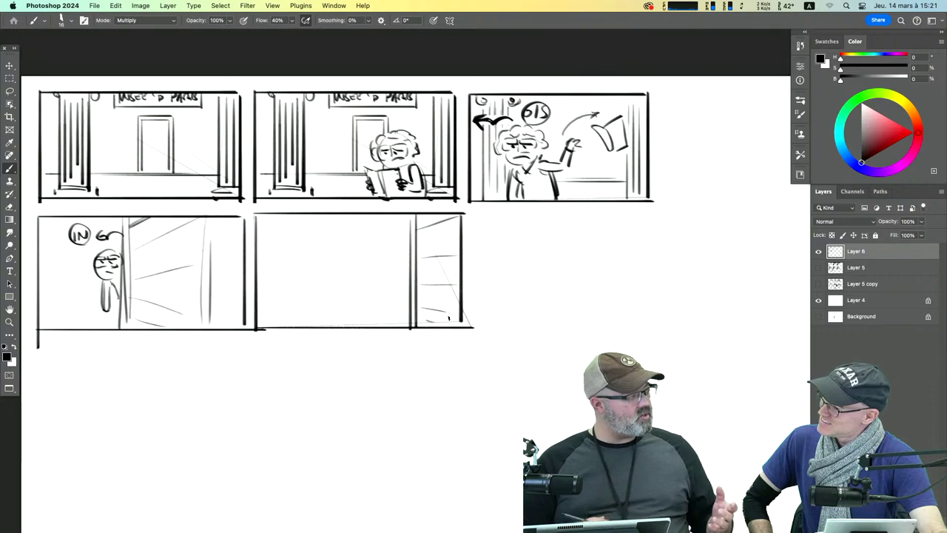
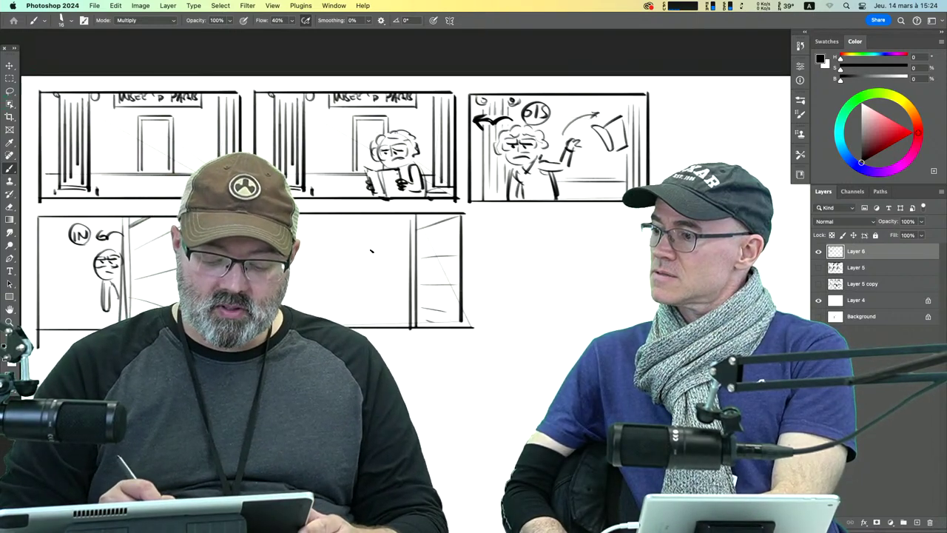
# Step: Sketch the standing character's head, facial features and body lines in the lower-middle panel
pyautogui.moveTo(354, 245)
pyautogui.mouseDown()
pyautogui.moveTo(323, 256)
pyautogui.moveTo(347, 265)
pyautogui.moveTo(355, 253)
pyautogui.moveTo(336, 250)
pyautogui.moveTo(350, 251)
pyautogui.mouseUp()
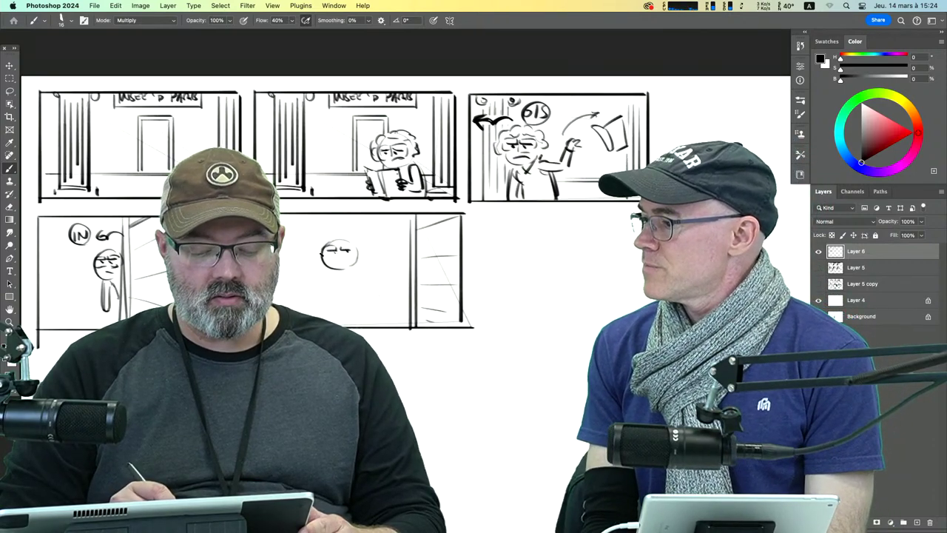
pyautogui.moveTo(337, 252)
pyautogui.mouseDown()
pyautogui.moveTo(351, 261)
pyautogui.moveTo(347, 303)
pyautogui.moveTo(364, 303)
pyautogui.mouseUp()
pyautogui.moveTo(329, 276); pyautogui.dragTo(328, 303)
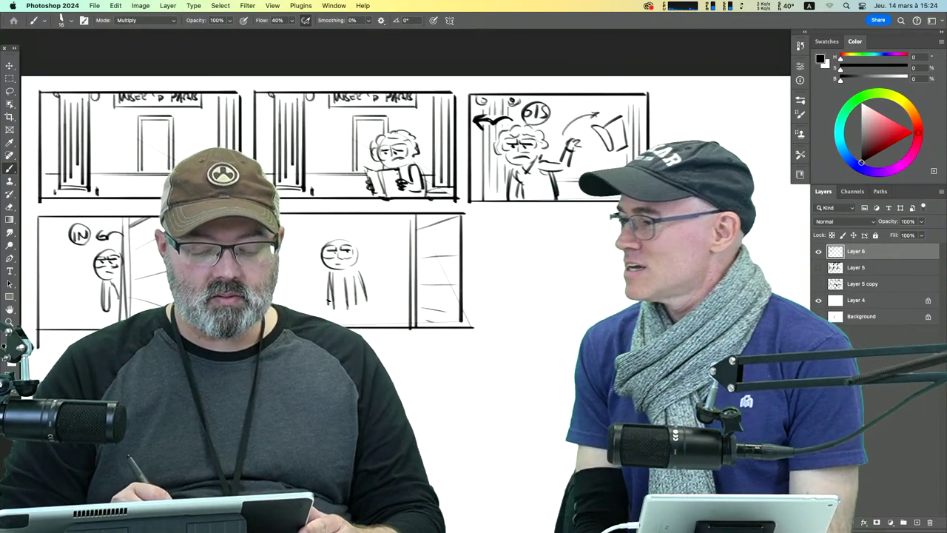
pyautogui.moveTo(326, 238)
pyautogui.mouseDown()
pyautogui.moveTo(361, 244)
pyautogui.moveTo(364, 261)
pyautogui.moveTo(348, 237)
pyautogui.moveTo(365, 264)
pyautogui.mouseUp()
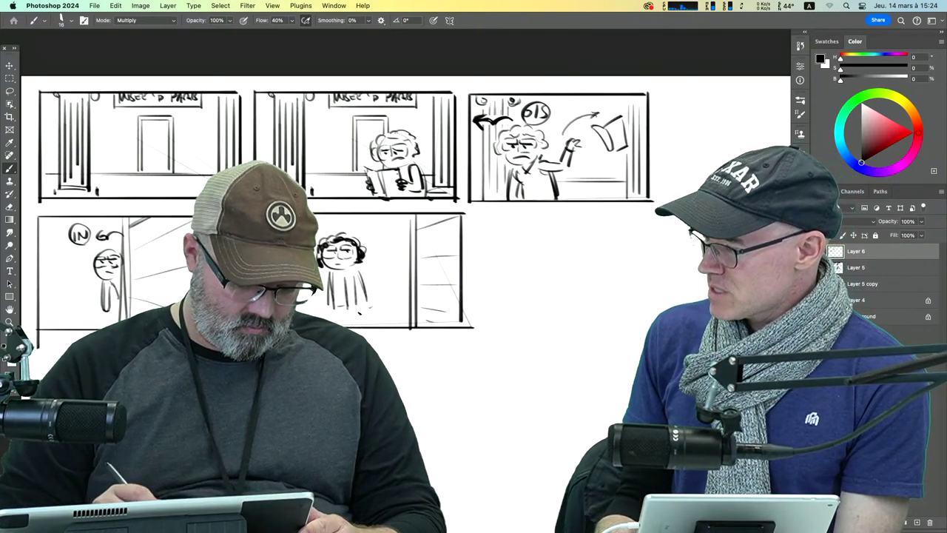
pyautogui.moveTo(356, 302); pyautogui.dragTo(366, 311)
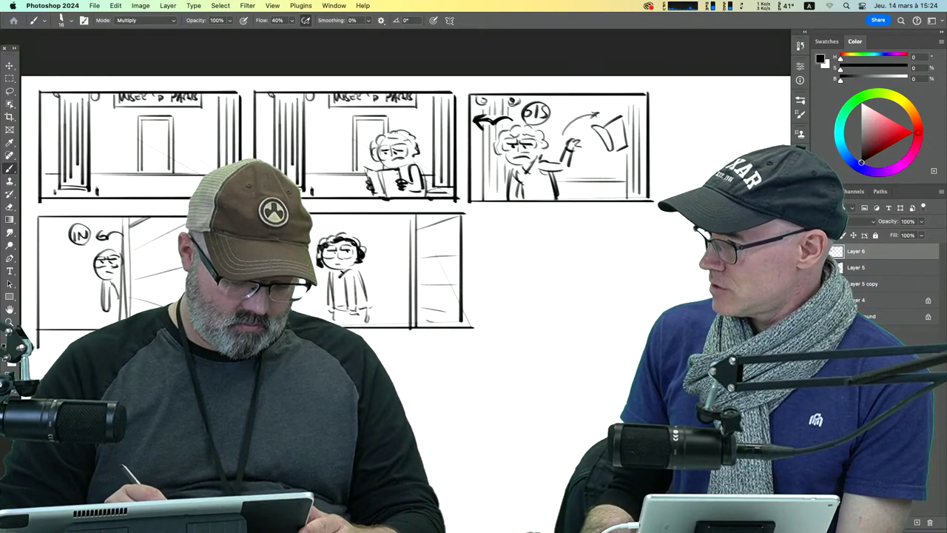
pyautogui.moveTo(339, 272); pyautogui.dragTo(361, 276)
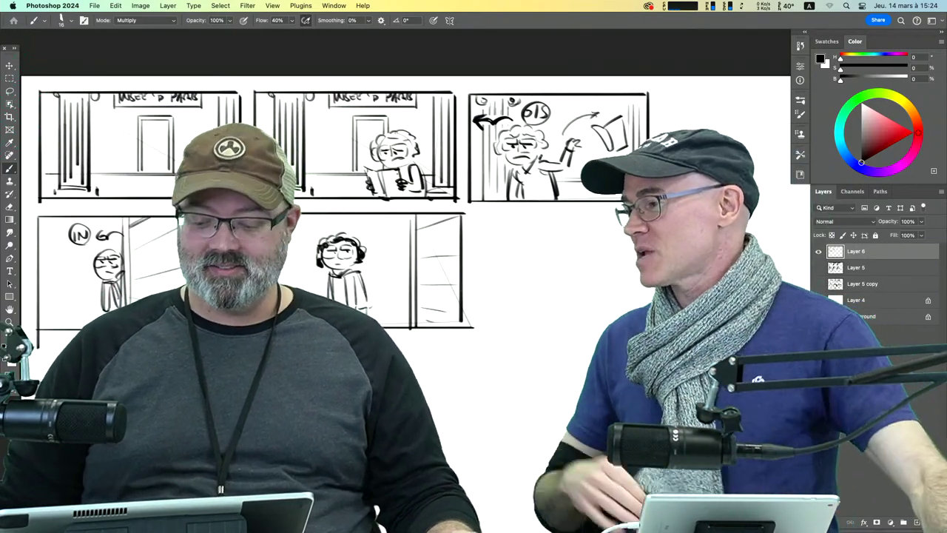
# Step: Draw a new panel frame with dividing, top and bottom edges in the bottom row
pyautogui.moveTo(474, 215); pyautogui.dragTo(476, 324)
pyautogui.moveTo(476, 212); pyautogui.dragTo(643, 211)
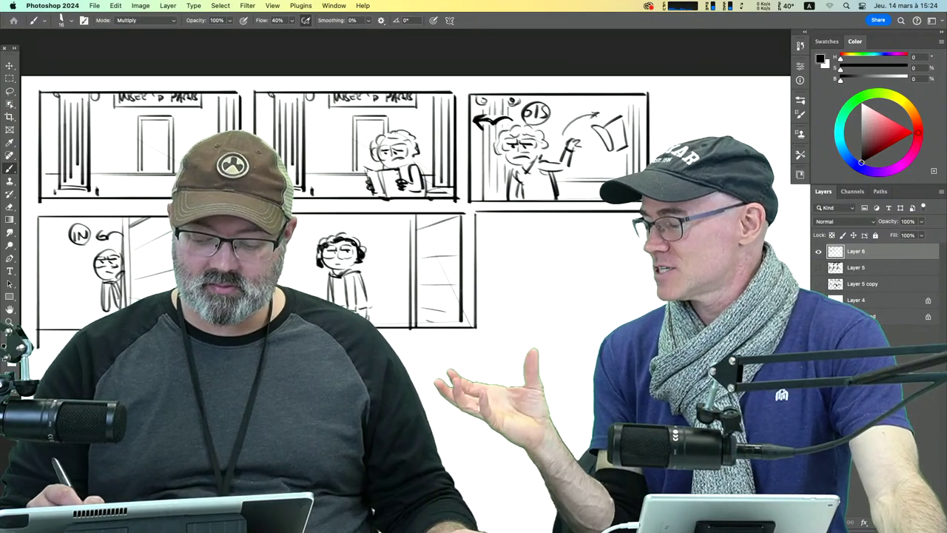
pyautogui.moveTo(475, 327); pyautogui.dragTo(651, 327)
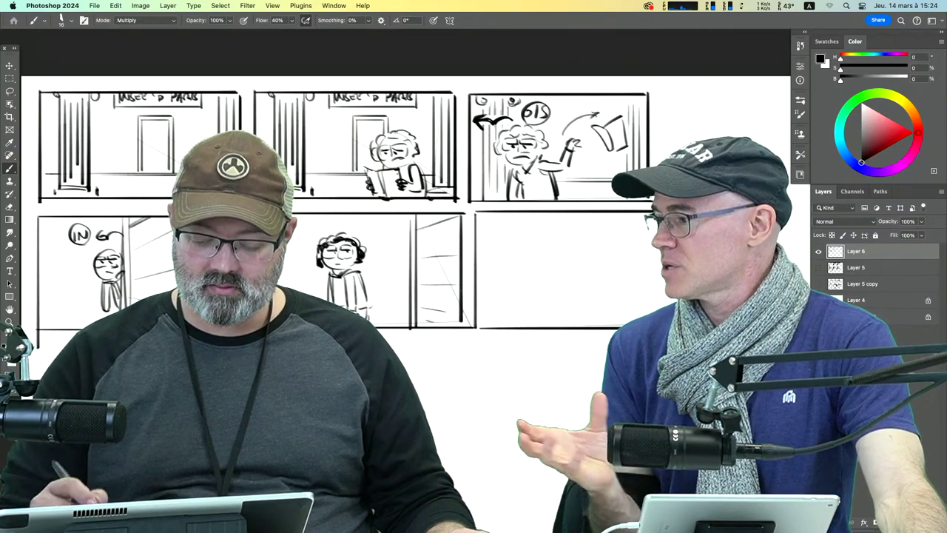
# Step: Draw the startled character's head, eyes, curly hair and body inside the new panel
pyautogui.moveTo(559, 238)
pyautogui.mouseDown()
pyautogui.moveTo(530, 242)
pyautogui.moveTo(532, 262)
pyautogui.moveTo(560, 238)
pyautogui.moveTo(541, 246)
pyautogui.mouseUp()
pyautogui.moveTo(547, 243); pyautogui.dragTo(549, 256)
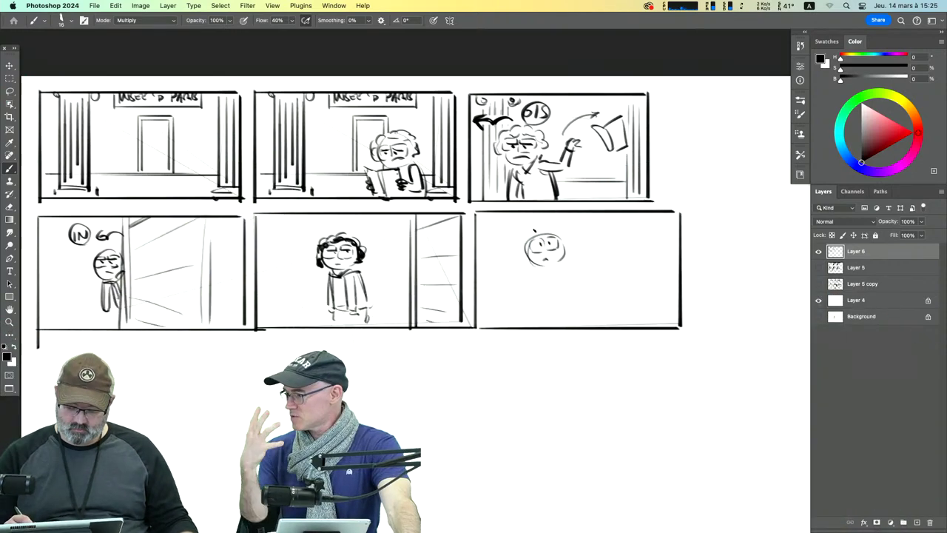
pyautogui.moveTo(527, 226)
pyautogui.mouseDown()
pyautogui.moveTo(521, 259)
pyautogui.moveTo(553, 230)
pyautogui.mouseUp()
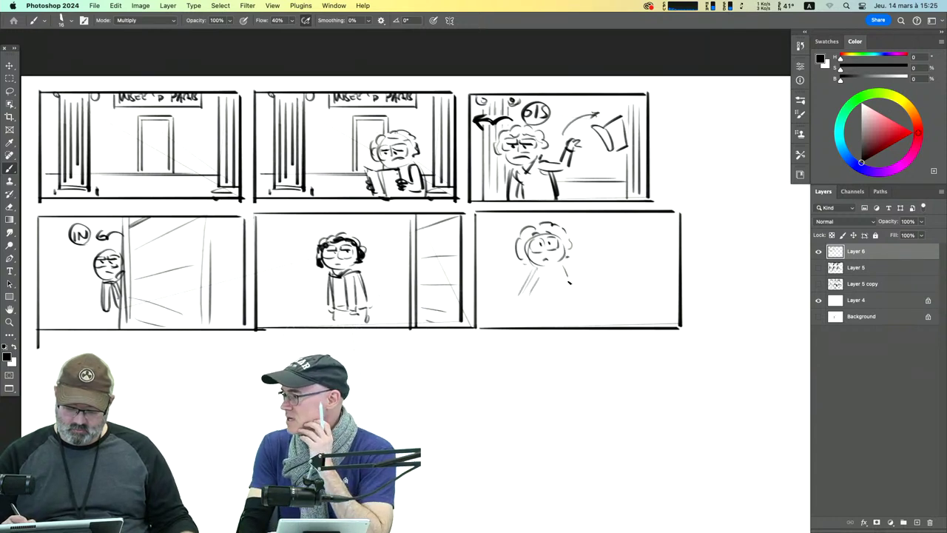
pyautogui.moveTo(532, 267); pyautogui.dragTo(527, 299)
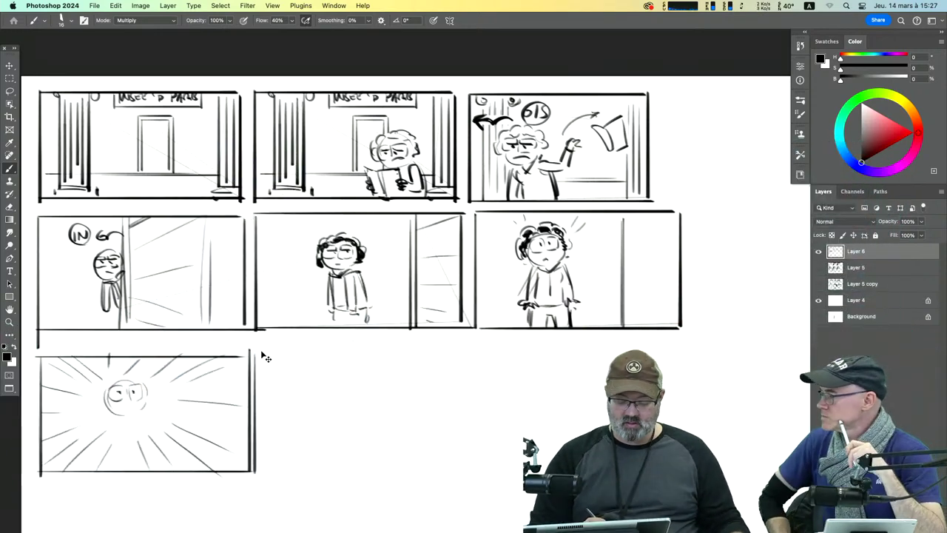
pyautogui.moveTo(266, 358); pyautogui.dragTo(294, 440)
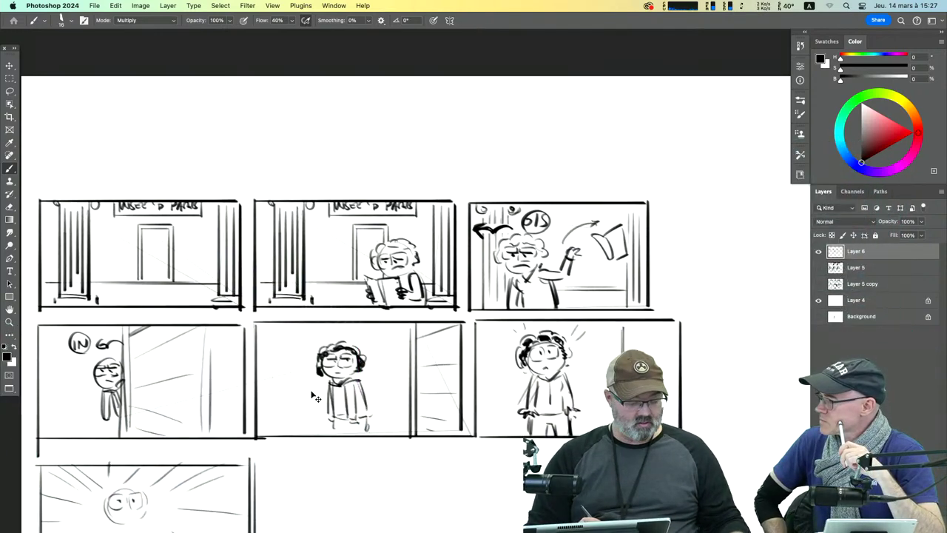
# Step: Frame a new rectangular panel beside the flash panel
pyautogui.scroll(-1, 405, 354)
pyautogui.moveTo(406, 355); pyautogui.dragTo(422, 158)
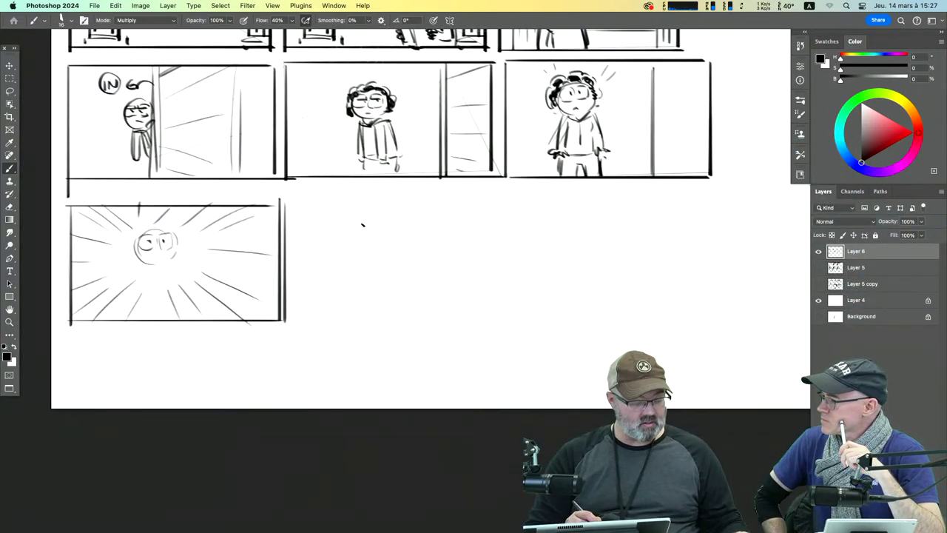
pyautogui.moveTo(294, 202); pyautogui.dragTo(294, 328)
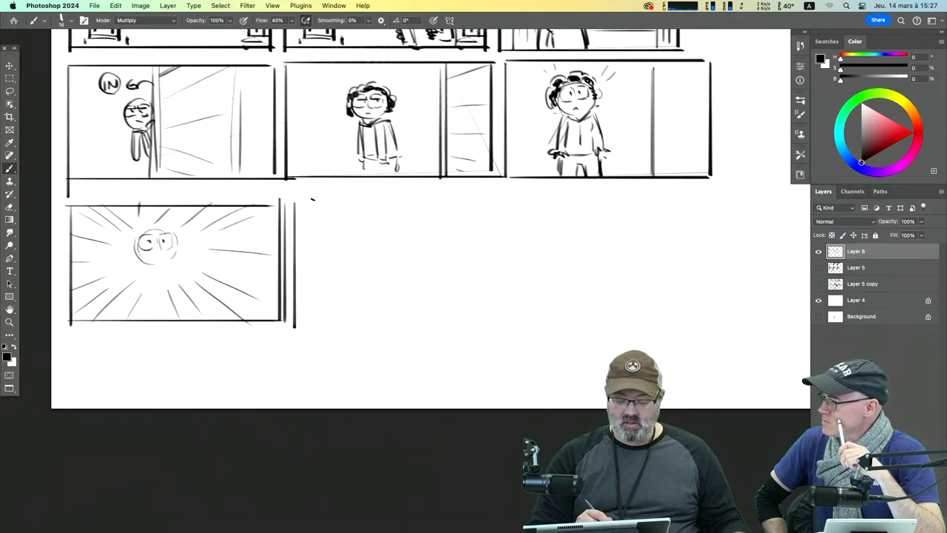
pyautogui.moveTo(292, 199)
pyautogui.mouseDown()
pyautogui.moveTo(512, 198)
pyautogui.moveTo(503, 326)
pyautogui.mouseUp()
pyautogui.moveTo(290, 325); pyautogui.dragTo(521, 324)
# Step: Draw the close-up's large eyes, worried mouth, brow, jaw contours and left ear
pyautogui.moveTo(370, 229); pyautogui.dragTo(370, 253)
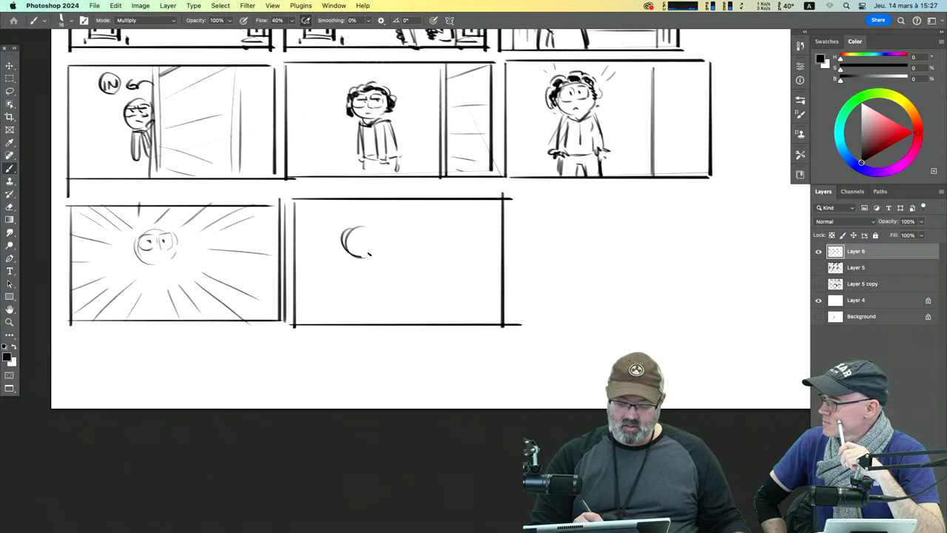
pyautogui.moveTo(422, 222); pyautogui.dragTo(426, 236)
pyautogui.moveTo(353, 229)
pyautogui.mouseDown()
pyautogui.moveTo(351, 249)
pyautogui.moveTo(366, 253)
pyautogui.moveTo(372, 241)
pyautogui.moveTo(358, 236)
pyautogui.moveTo(432, 248)
pyautogui.moveTo(429, 226)
pyautogui.moveTo(435, 237)
pyautogui.moveTo(422, 226)
pyautogui.mouseUp()
pyautogui.moveTo(334, 240)
pyautogui.mouseDown()
pyautogui.moveTo(356, 261)
pyautogui.moveTo(353, 225)
pyautogui.moveTo(382, 235)
pyautogui.moveTo(380, 254)
pyautogui.moveTo(422, 218)
pyautogui.mouseUp()
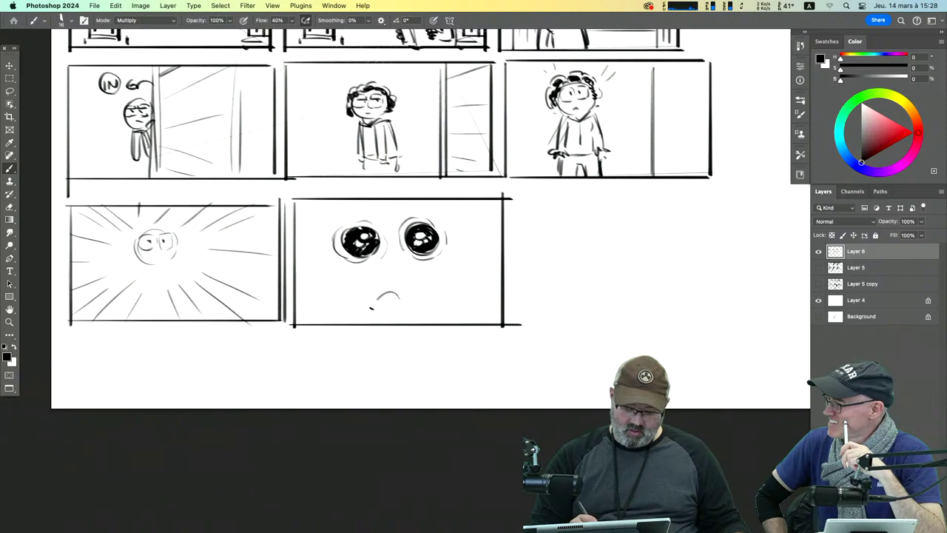
pyautogui.moveTo(371, 308); pyautogui.dragTo(405, 304)
pyautogui.moveTo(385, 213)
pyautogui.mouseDown()
pyautogui.moveTo(319, 218)
pyautogui.moveTo(327, 264)
pyautogui.mouseUp()
pyautogui.moveTo(399, 215)
pyautogui.mouseDown()
pyautogui.moveTo(399, 245)
pyautogui.moveTo(403, 209)
pyautogui.moveTo(461, 220)
pyautogui.moveTo(461, 258)
pyautogui.moveTo(408, 269)
pyautogui.mouseUp()
pyautogui.moveTo(322, 290); pyautogui.dragTo(348, 317)
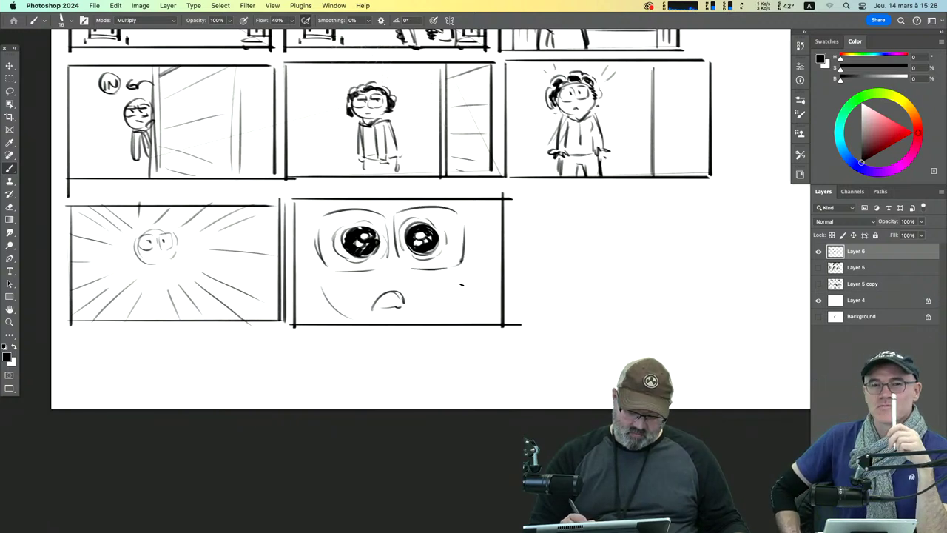
pyautogui.moveTo(462, 279); pyautogui.dragTo(438, 317)
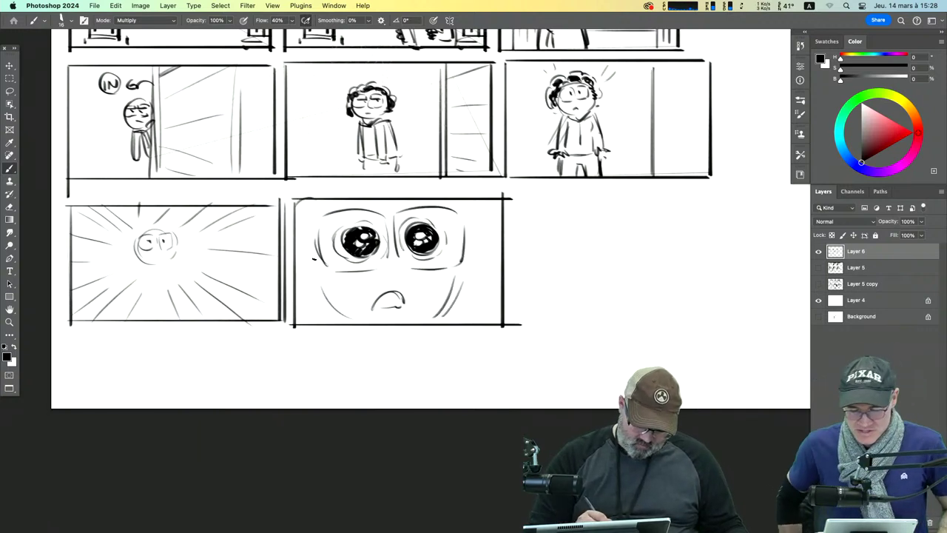
pyautogui.moveTo(317, 260)
pyautogui.mouseDown()
pyautogui.moveTo(309, 278)
pyautogui.moveTo(326, 287)
pyautogui.moveTo(326, 302)
pyautogui.moveTo(311, 261)
pyautogui.moveTo(319, 209)
pyautogui.moveTo(299, 213)
pyautogui.moveTo(298, 260)
pyautogui.moveTo(325, 299)
pyautogui.mouseUp()
# Step: Hatch the curly hair, thicken the eye outlines, and close the panel's right edge
pyautogui.moveTo(459, 274); pyautogui.dragTo(450, 302)
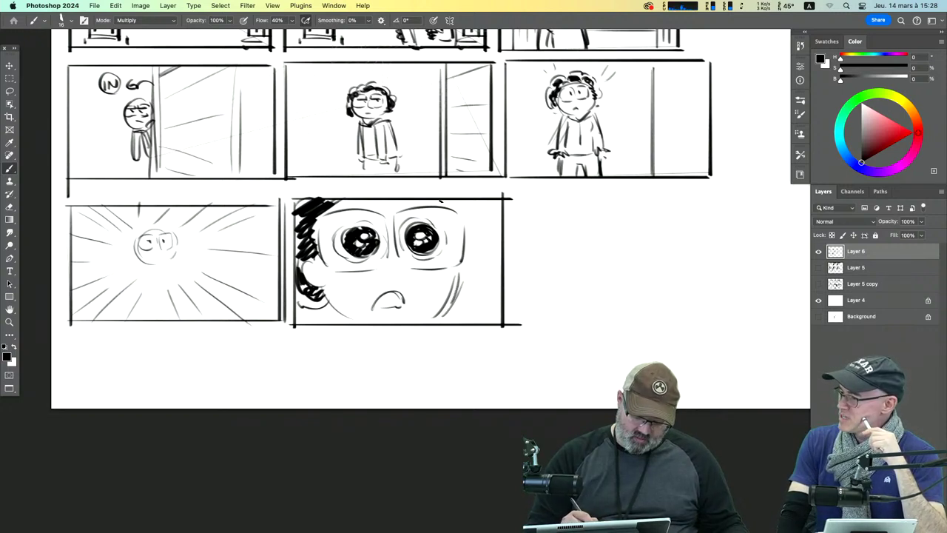
pyautogui.moveTo(447, 201); pyautogui.dragTo(462, 204)
pyautogui.moveTo(385, 201)
pyautogui.mouseDown()
pyautogui.moveTo(354, 202)
pyautogui.moveTo(469, 201)
pyautogui.mouseUp()
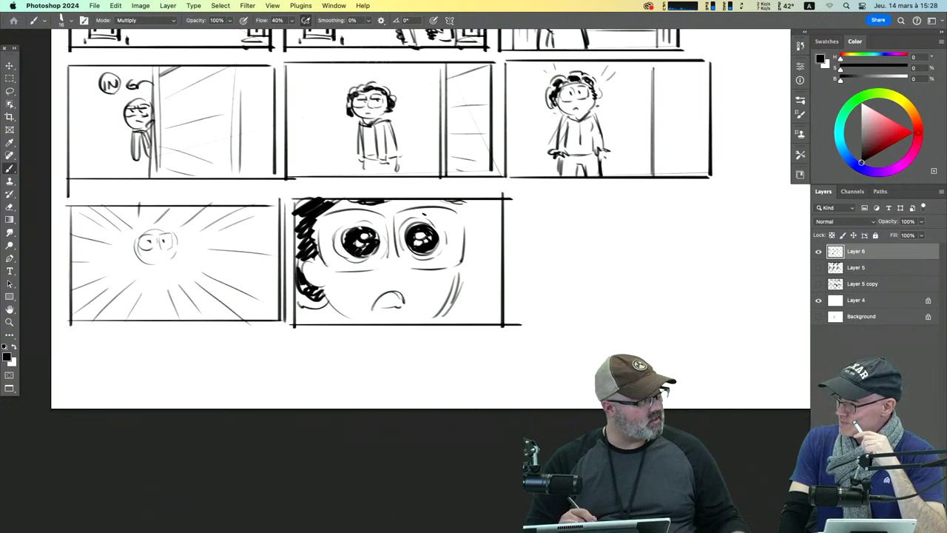
pyautogui.moveTo(459, 214)
pyautogui.mouseDown()
pyautogui.moveTo(460, 260)
pyautogui.moveTo(324, 269)
pyautogui.mouseUp()
pyautogui.moveTo(385, 268); pyautogui.dragTo(327, 271)
pyautogui.moveTo(315, 220)
pyautogui.mouseDown()
pyautogui.moveTo(323, 268)
pyautogui.moveTo(318, 218)
pyautogui.moveTo(384, 208)
pyautogui.moveTo(389, 259)
pyautogui.mouseUp()
pyautogui.moveTo(396, 213)
pyautogui.mouseDown()
pyautogui.moveTo(399, 255)
pyautogui.moveTo(457, 203)
pyautogui.moveTo(485, 248)
pyautogui.moveTo(467, 290)
pyautogui.mouseUp()
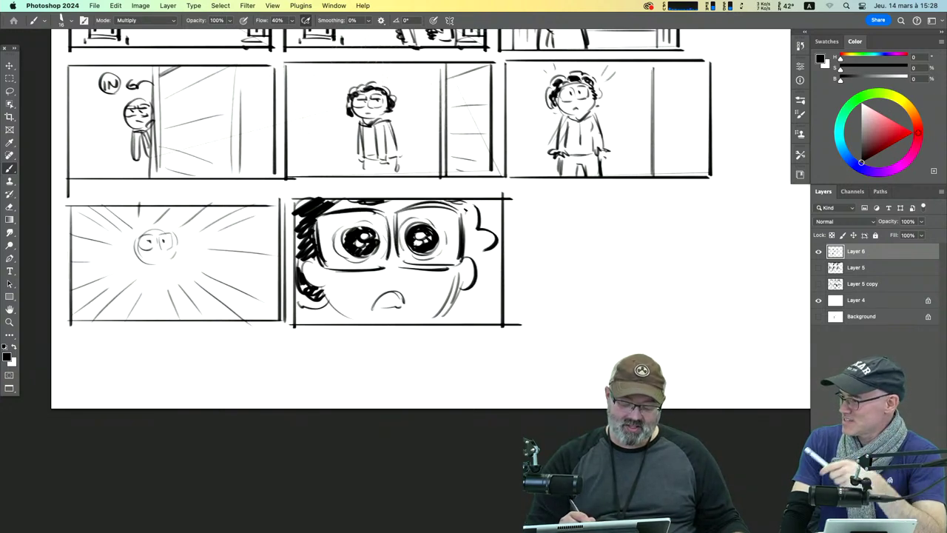
pyautogui.moveTo(462, 208); pyautogui.dragTo(490, 271)
pyautogui.moveTo(477, 237)
pyautogui.mouseDown()
pyautogui.moveTo(489, 248)
pyautogui.moveTo(484, 239)
pyautogui.mouseUp()
pyautogui.moveTo(459, 206); pyautogui.dragTo(476, 230)
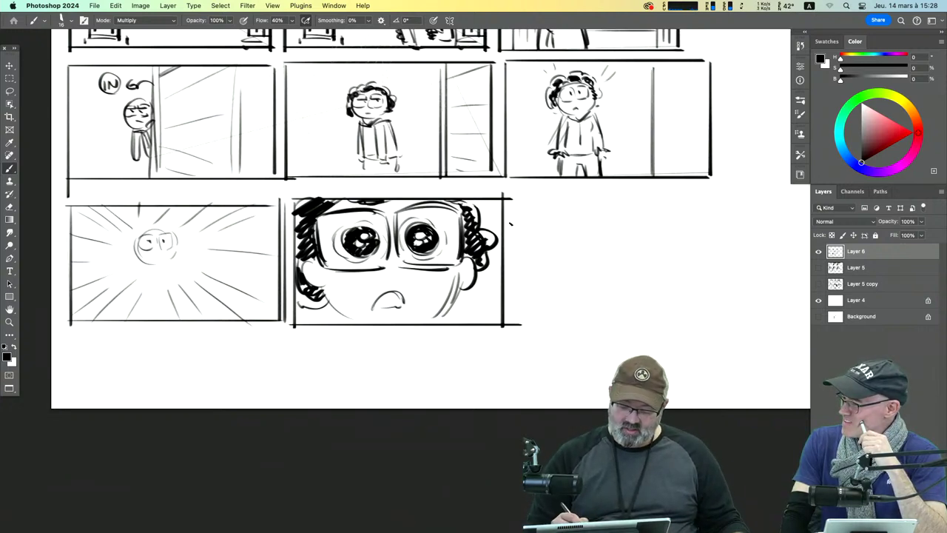
pyautogui.moveTo(519, 201); pyautogui.dragTo(520, 324)
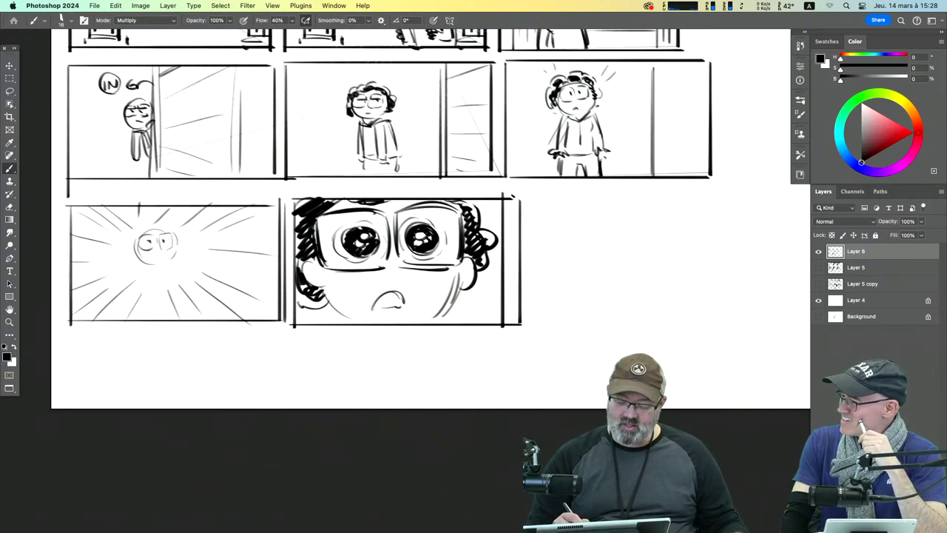
pyautogui.moveTo(512, 197)
pyautogui.mouseDown()
pyautogui.moveTo(712, 197)
pyautogui.moveTo(718, 316)
pyautogui.mouseUp()
# Step: Draw the panel border and the two lens frames of the character's glasses
pyautogui.moveTo(524, 327); pyautogui.dragTo(715, 328)
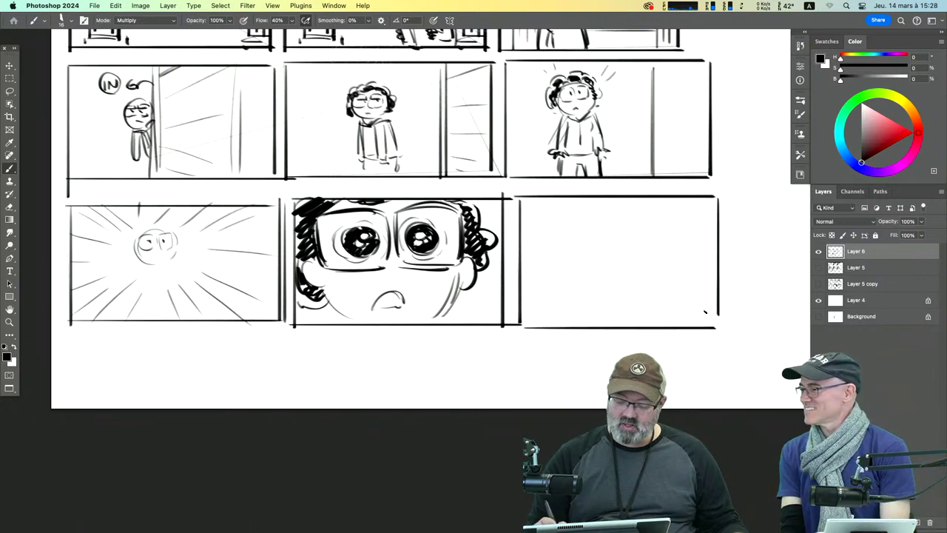
pyautogui.moveTo(554, 215)
pyautogui.mouseDown()
pyautogui.moveTo(552, 256)
pyautogui.moveTo(600, 205)
pyautogui.mouseUp()
pyautogui.moveTo(554, 257); pyautogui.dragTo(608, 254)
pyautogui.moveTo(613, 209)
pyautogui.mouseDown()
pyautogui.moveTo(618, 252)
pyautogui.moveTo(584, 216)
pyautogui.mouseUp()
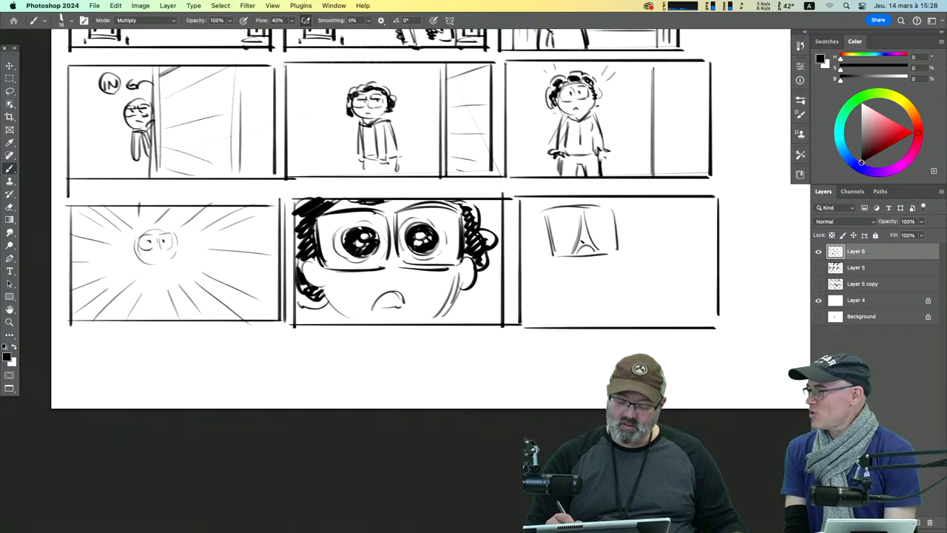
pyautogui.moveTo(622, 209)
pyautogui.mouseDown()
pyautogui.moveTo(626, 253)
pyautogui.moveTo(632, 247)
pyautogui.mouseUp()
pyautogui.moveTo(620, 206); pyautogui.dragTo(674, 205)
pyautogui.moveTo(624, 207)
pyautogui.mouseDown()
pyautogui.moveTo(670, 205)
pyautogui.moveTo(679, 244)
pyautogui.mouseUp()
pyautogui.moveTo(683, 209); pyautogui.dragTo(685, 250)
pyautogui.moveTo(624, 255); pyautogui.dragTo(689, 252)
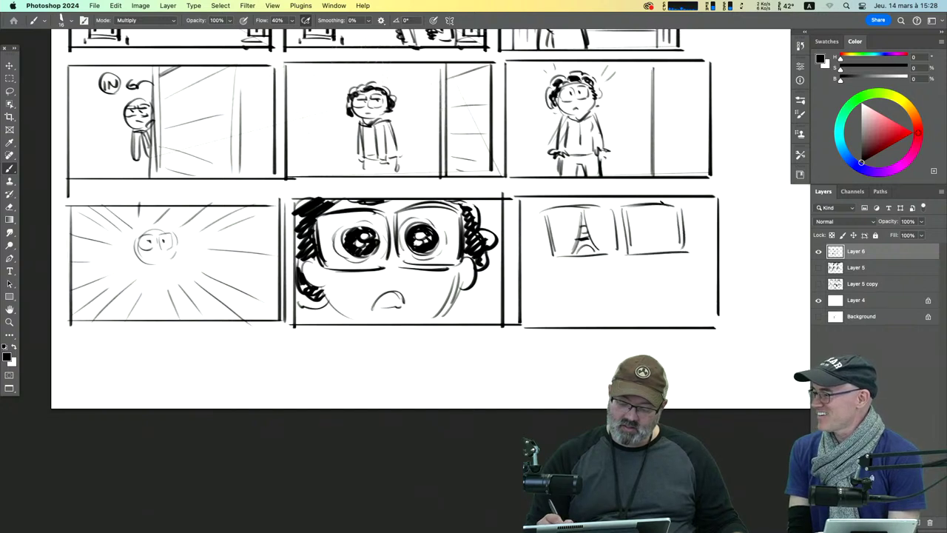
# Step: Sketch the Eiffel Tower reflection, add the glasses' bridge, and darken the lens edges
pyautogui.moveTo(652, 210)
pyautogui.mouseDown()
pyautogui.moveTo(649, 238)
pyautogui.moveTo(654, 207)
pyautogui.moveTo(670, 250)
pyautogui.mouseUp()
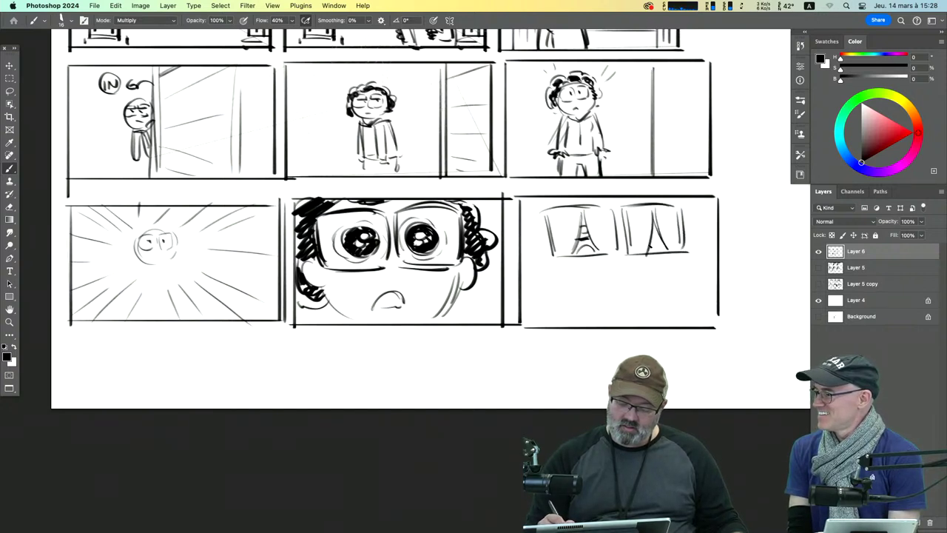
pyautogui.moveTo(618, 226); pyautogui.dragTo(628, 225)
pyautogui.moveTo(608, 209)
pyautogui.mouseDown()
pyautogui.moveTo(611, 250)
pyautogui.moveTo(543, 212)
pyautogui.moveTo(554, 252)
pyautogui.moveTo(634, 253)
pyautogui.mouseUp()
pyautogui.moveTo(621, 207)
pyautogui.mouseDown()
pyautogui.moveTo(629, 250)
pyautogui.moveTo(679, 222)
pyautogui.moveTo(682, 251)
pyautogui.mouseUp()
pyautogui.moveTo(628, 256); pyautogui.dragTo(644, 256)
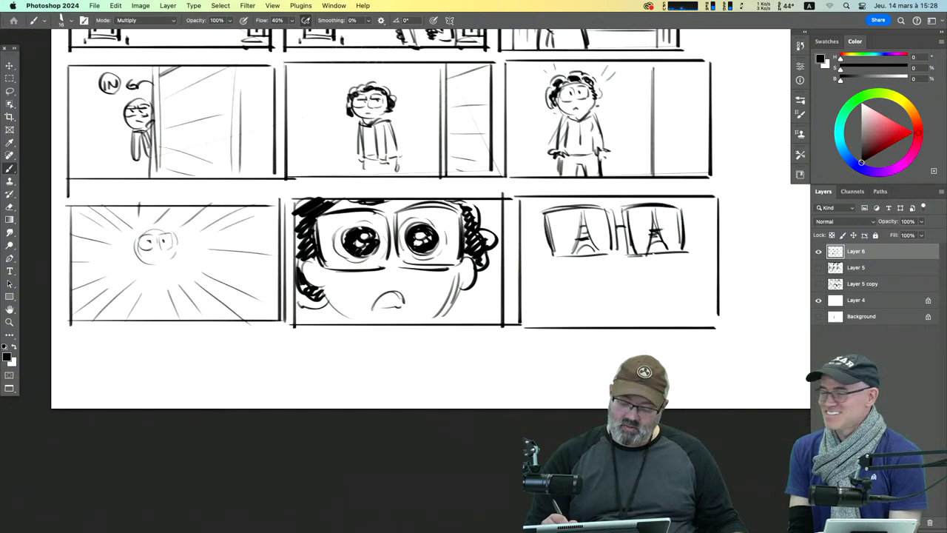
# Step: Draw the chin, wide grinning mouth, face side, left ear and curly hair
pyautogui.moveTo(552, 280); pyautogui.dragTo(599, 314)
pyautogui.moveTo(601, 267)
pyautogui.mouseDown()
pyautogui.moveTo(647, 266)
pyautogui.moveTo(633, 298)
pyautogui.moveTo(613, 304)
pyautogui.moveTo(642, 279)
pyautogui.moveTo(631, 305)
pyautogui.moveTo(641, 318)
pyautogui.mouseUp()
pyautogui.moveTo(683, 259); pyautogui.dragTo(651, 316)
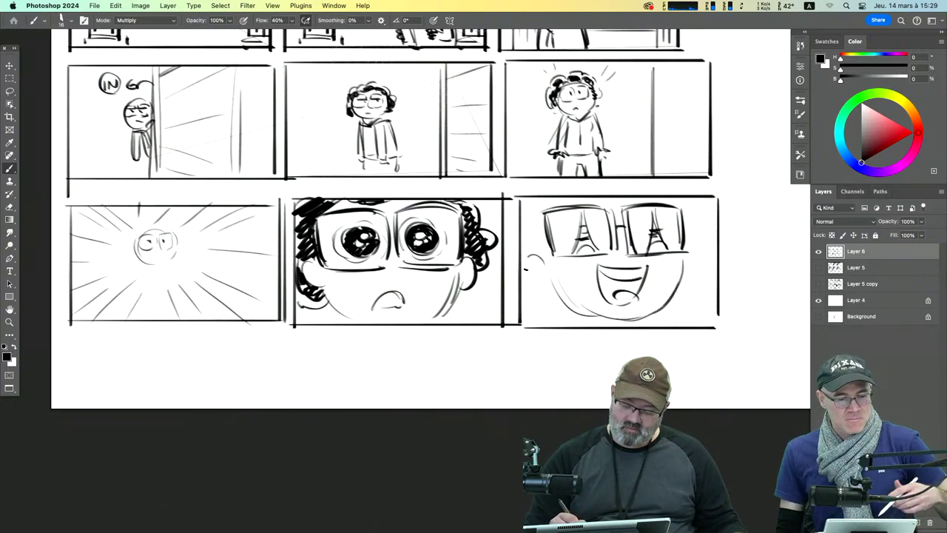
pyautogui.moveTo(529, 256)
pyautogui.mouseDown()
pyautogui.moveTo(534, 284)
pyautogui.moveTo(546, 289)
pyautogui.mouseUp()
pyautogui.moveTo(541, 196); pyautogui.dragTo(538, 210)
pyautogui.moveTo(540, 222); pyautogui.dragTo(535, 248)
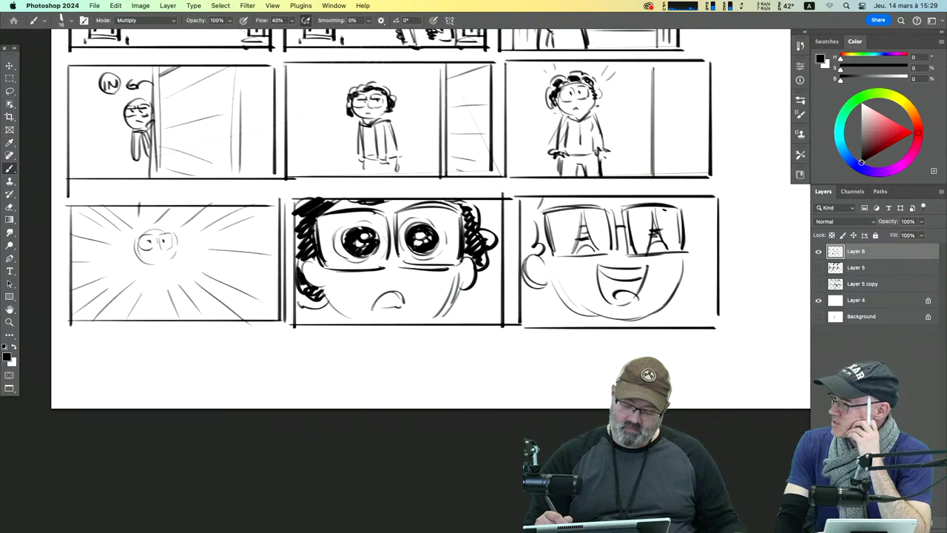
pyautogui.moveTo(694, 219); pyautogui.dragTo(688, 270)
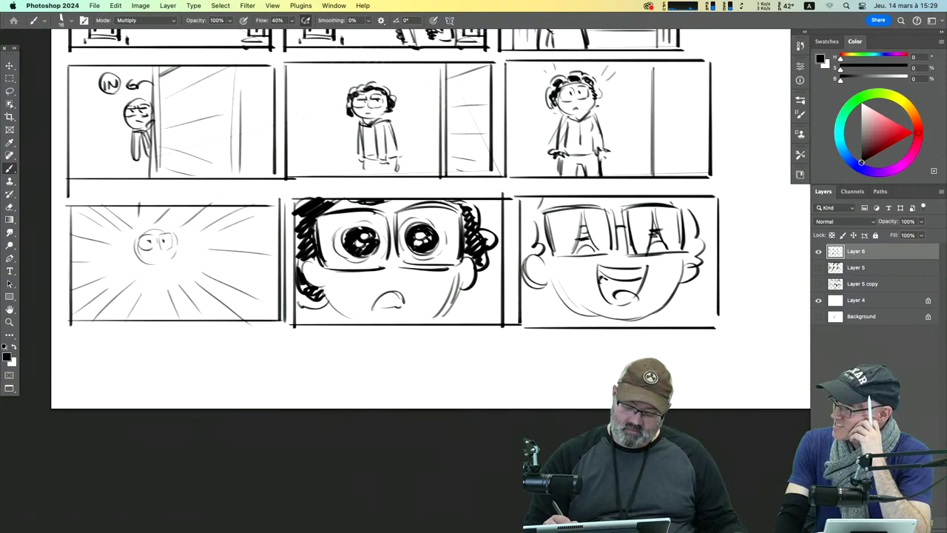
pyautogui.moveTo(599, 278)
pyautogui.mouseDown()
pyautogui.moveTo(616, 304)
pyautogui.moveTo(643, 287)
pyautogui.mouseUp()
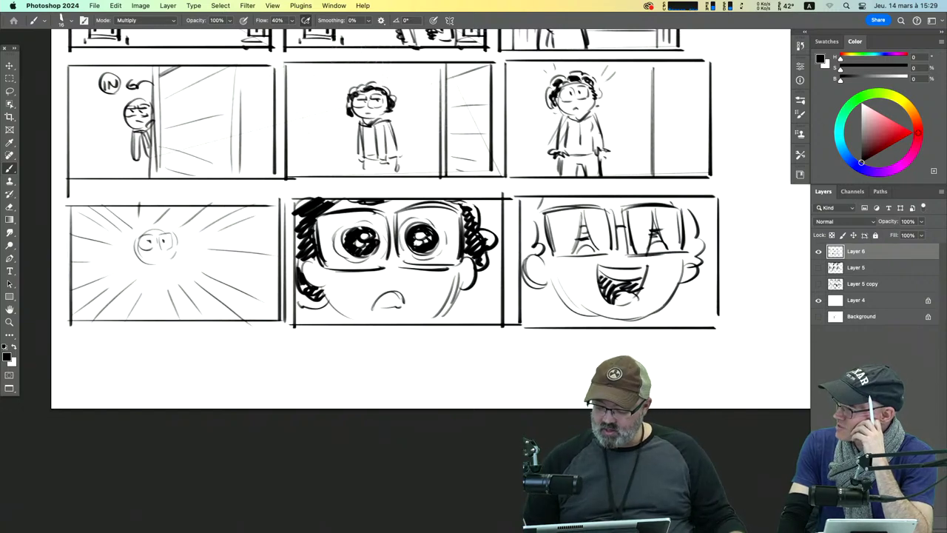
# Step: Add a new empty layer and hide the Layer 6 sketches
pyautogui.press('super+shift+alt+n')
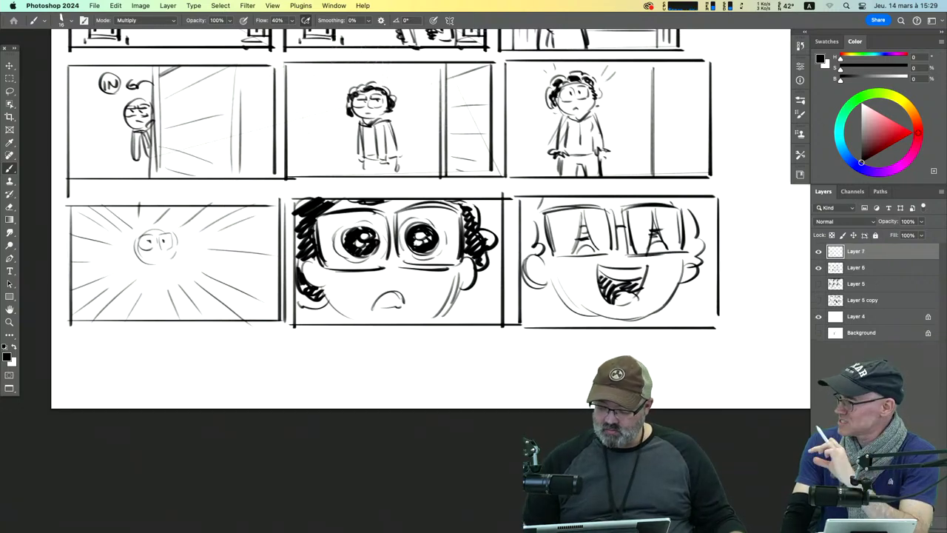
pyautogui.click(819, 267)
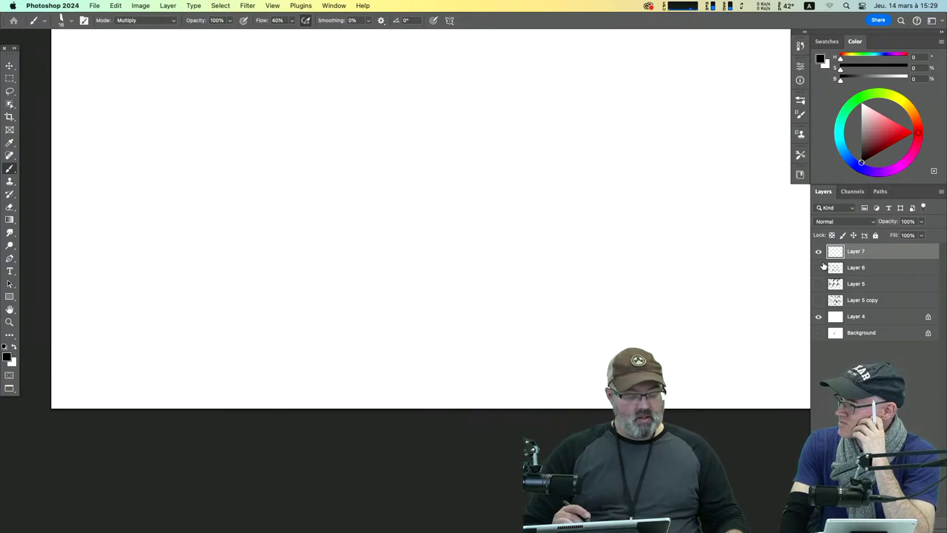
pyautogui.scroll(3, 402, 245)
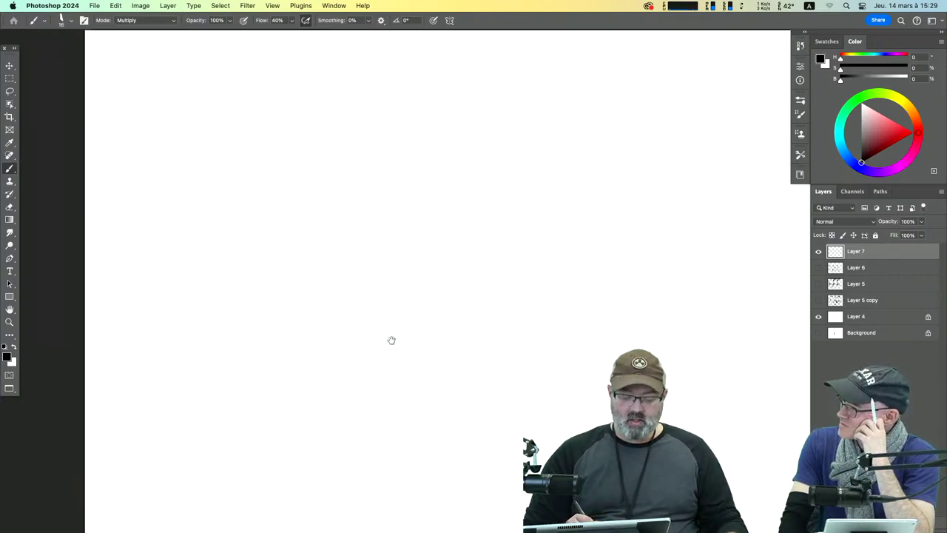
pyautogui.moveTo(362, 219)
pyautogui.mouseDown()
pyautogui.moveTo(380, 144)
pyautogui.moveTo(368, 141)
pyautogui.mouseUp()
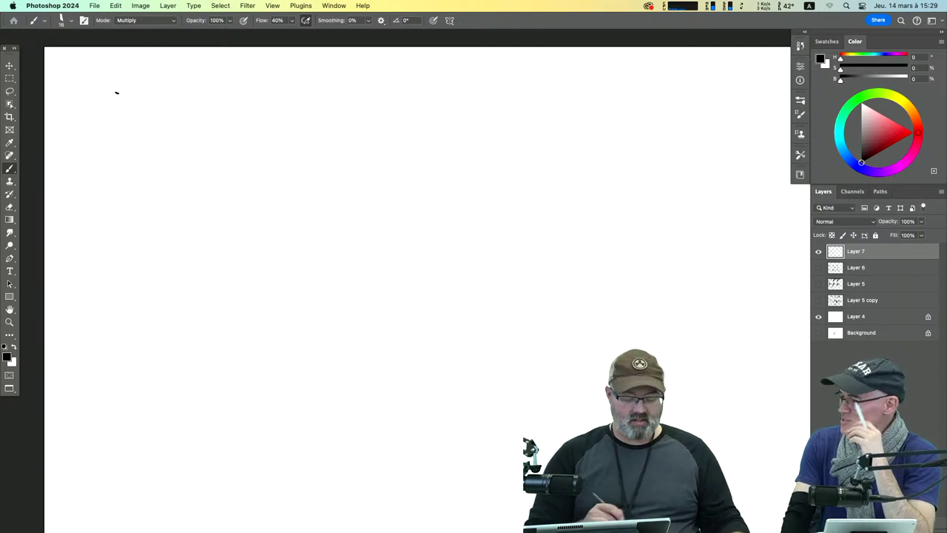
# Step: Draw a panel filled with burst marks and the hand-lettered word FLASH
pyautogui.moveTo(69, 66)
pyautogui.mouseDown()
pyautogui.moveTo(69, 212)
pyautogui.moveTo(171, 64)
pyautogui.moveTo(284, 61)
pyautogui.moveTo(299, 181)
pyautogui.mouseUp()
pyautogui.moveTo(73, 187); pyautogui.dragTo(304, 186)
pyautogui.moveTo(224, 101); pyautogui.dragTo(298, 122)
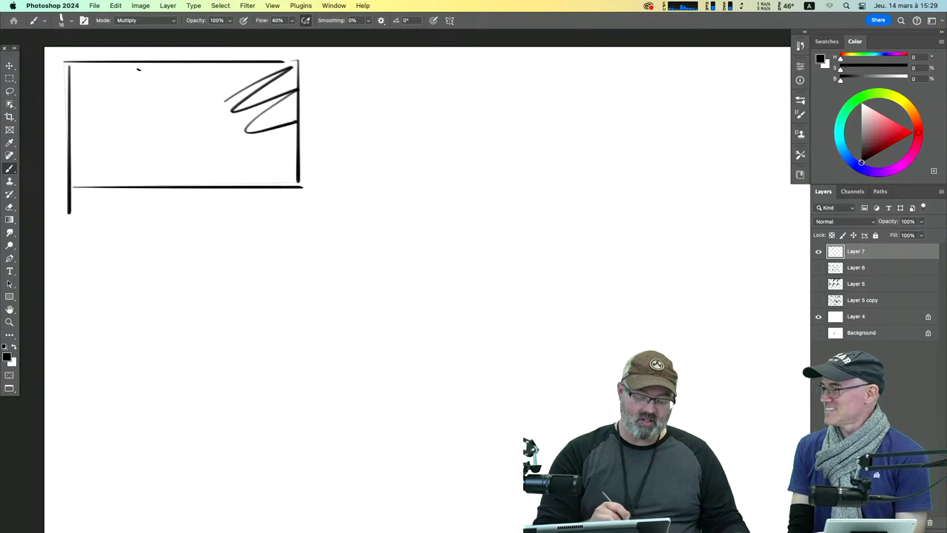
pyautogui.moveTo(138, 70); pyautogui.dragTo(114, 105)
pyautogui.moveTo(80, 123)
pyautogui.mouseDown()
pyautogui.moveTo(118, 127)
pyautogui.moveTo(105, 184)
pyautogui.mouseUp()
pyautogui.moveTo(138, 133)
pyautogui.mouseDown()
pyautogui.moveTo(167, 145)
pyautogui.moveTo(199, 118)
pyautogui.moveTo(219, 141)
pyautogui.moveTo(233, 105)
pyautogui.mouseUp()
pyautogui.moveTo(142, 182); pyautogui.dragTo(175, 174)
pyautogui.moveTo(202, 179); pyautogui.dragTo(208, 187)
pyautogui.moveTo(228, 176)
pyautogui.mouseDown()
pyautogui.moveTo(233, 185)
pyautogui.moveTo(294, 169)
pyautogui.mouseUp()
pyautogui.moveTo(215, 65); pyautogui.dragTo(213, 74)
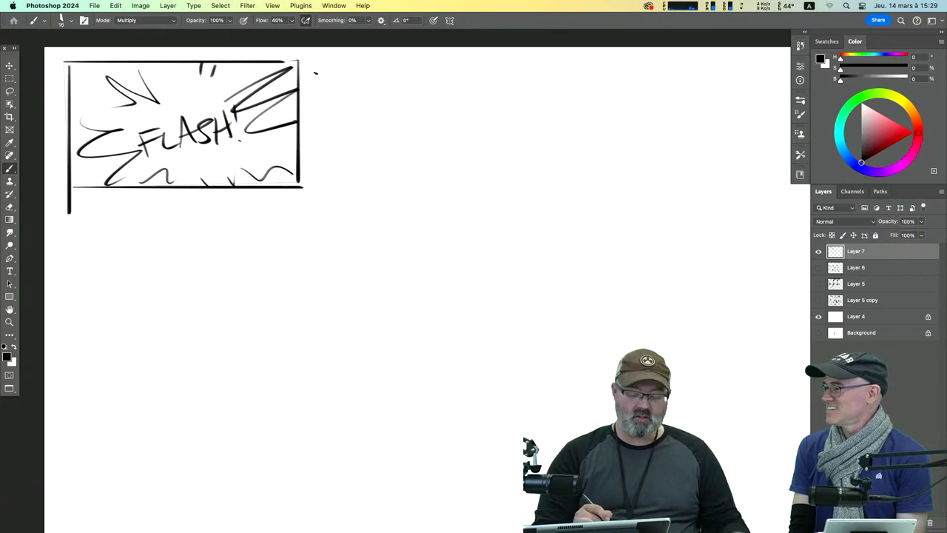
pyautogui.moveTo(316, 65)
pyautogui.mouseDown()
pyautogui.moveTo(317, 196)
pyautogui.moveTo(504, 58)
pyautogui.mouseUp()
pyautogui.scroll(5, 503, 56)
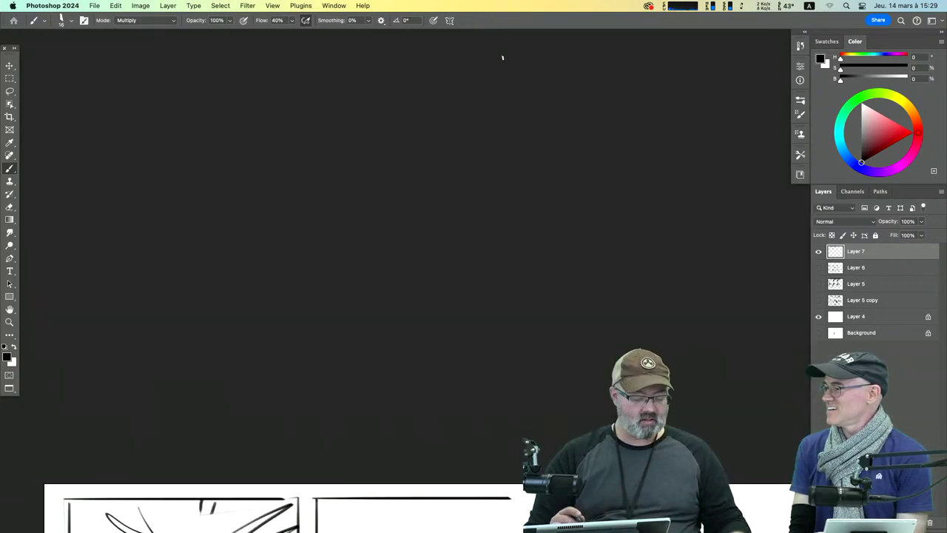
# Step: Frame a new panel beside the FLASH panel
pyautogui.moveTo(489, 355); pyautogui.dragTo(491, 47)
pyautogui.moveTo(450, 177); pyautogui.dragTo(402, 319)
pyautogui.moveTo(255, 143)
pyautogui.mouseDown()
pyautogui.moveTo(255, 386)
pyautogui.moveTo(598, 143)
pyautogui.moveTo(694, 142)
pyautogui.moveTo(698, 388)
pyautogui.mouseUp()
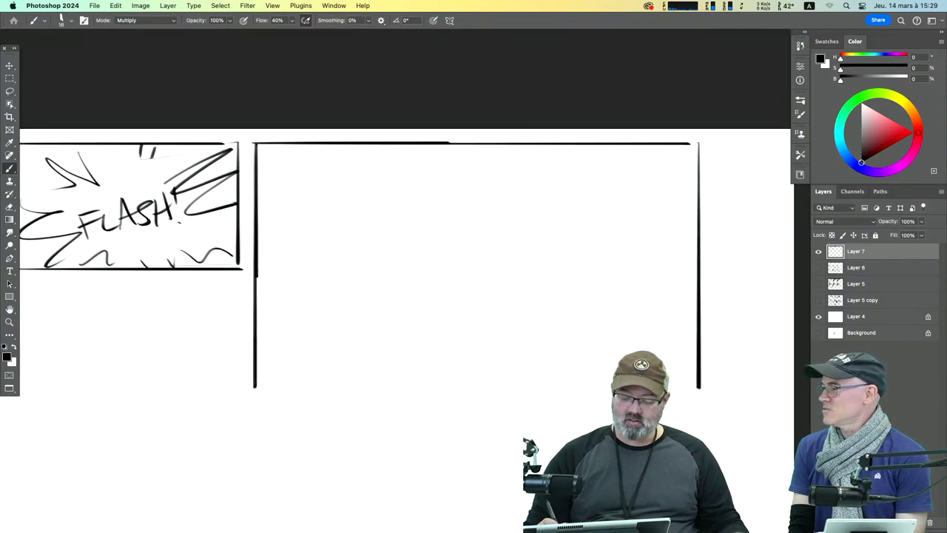
pyautogui.moveTo(246, 402); pyautogui.dragTo(670, 401)
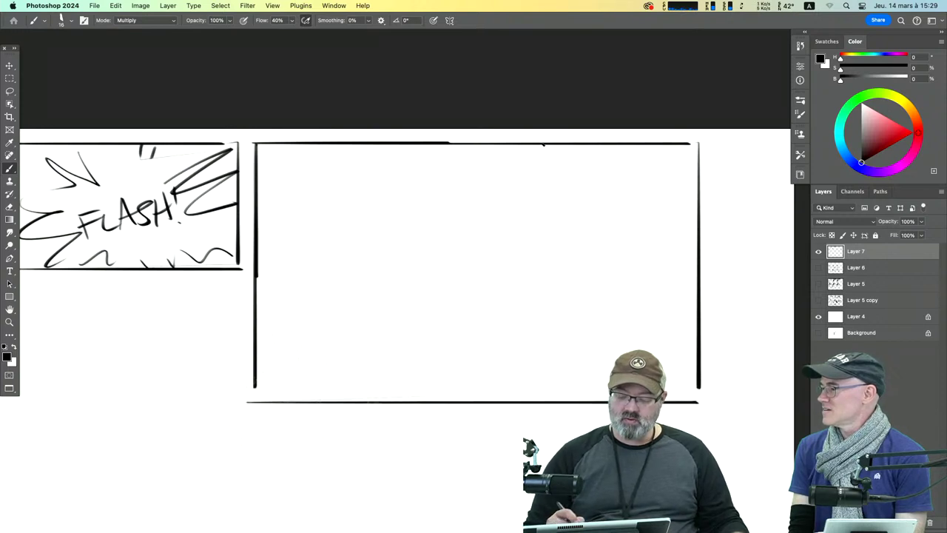
# Step: Draw the character's head, raised pointing arm and legs next to a sketched Eiffel Tower
pyautogui.moveTo(430, 221)
pyautogui.mouseDown()
pyautogui.moveTo(423, 279)
pyautogui.moveTo(454, 232)
pyautogui.mouseUp()
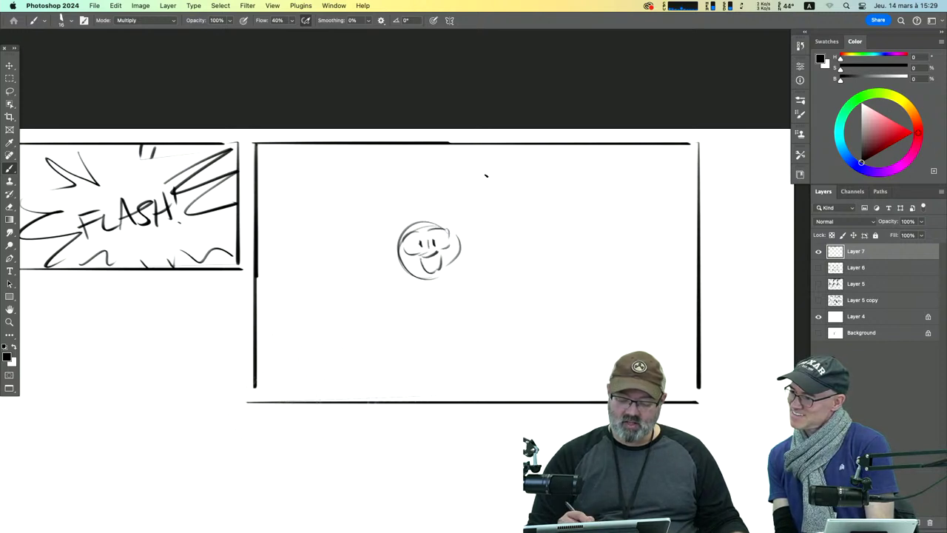
pyautogui.moveTo(444, 271); pyautogui.dragTo(476, 252)
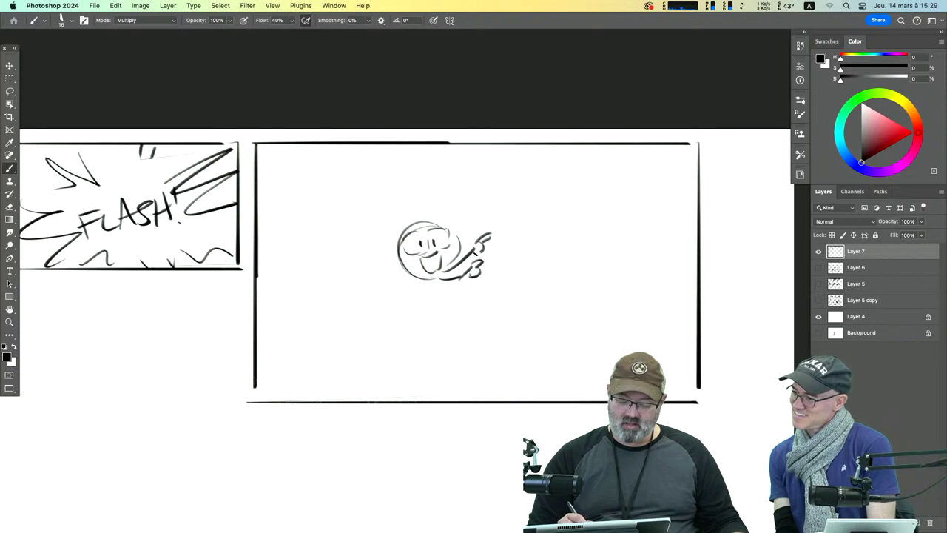
pyautogui.moveTo(547, 160)
pyautogui.mouseDown()
pyautogui.moveTo(508, 299)
pyautogui.moveTo(498, 299)
pyautogui.mouseUp()
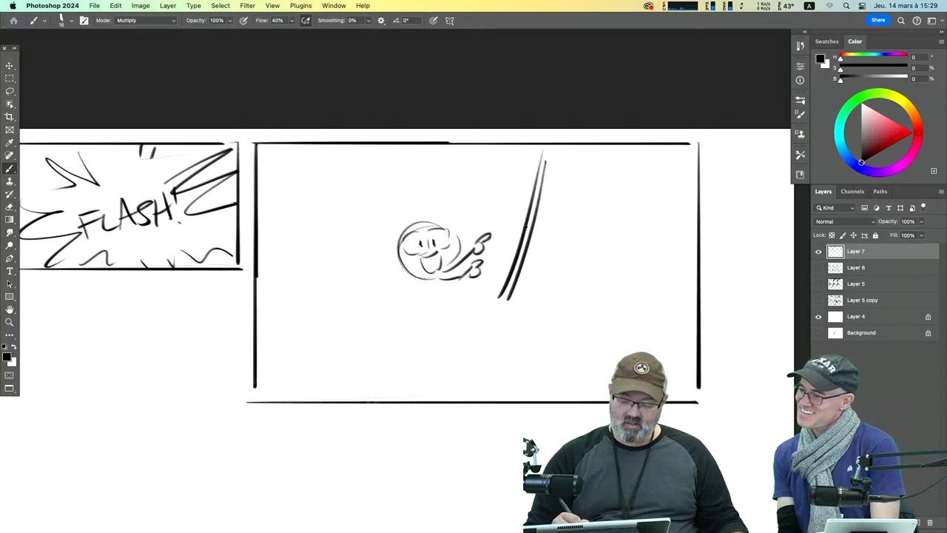
pyautogui.moveTo(545, 162); pyautogui.dragTo(576, 305)
pyautogui.moveTo(523, 260); pyautogui.dragTo(483, 339)
pyautogui.moveTo(512, 283)
pyautogui.mouseDown()
pyautogui.moveTo(486, 338)
pyautogui.moveTo(575, 330)
pyautogui.mouseUp()
pyautogui.moveTo(517, 317); pyautogui.dragTo(575, 324)
pyautogui.moveTo(447, 281); pyautogui.dragTo(461, 336)
pyautogui.moveTo(453, 334)
pyautogui.mouseDown()
pyautogui.moveTo(445, 318)
pyautogui.moveTo(409, 337)
pyautogui.mouseUp()
pyautogui.moveTo(412, 280); pyautogui.dragTo(397, 340)
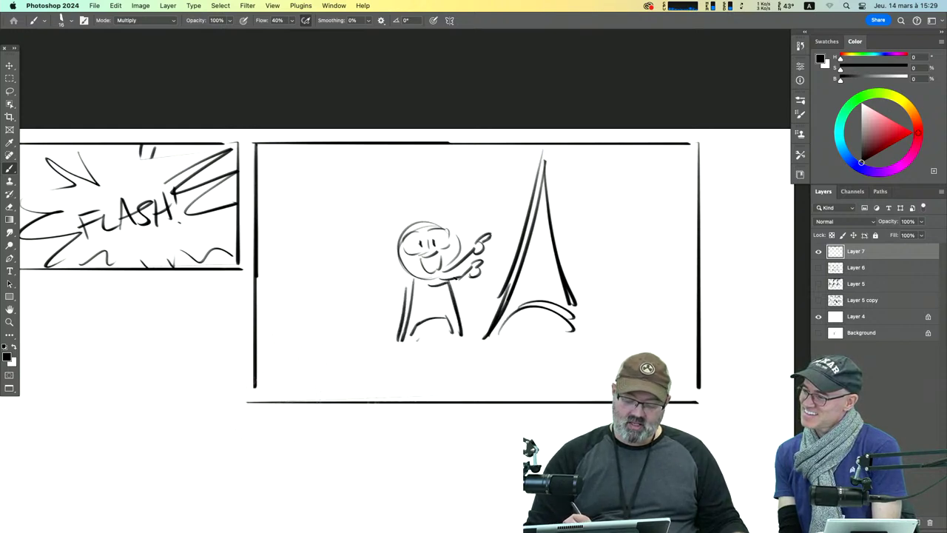
pyautogui.moveTo(447, 294)
pyautogui.mouseDown()
pyautogui.moveTo(478, 281)
pyautogui.moveTo(479, 253)
pyautogui.mouseUp()
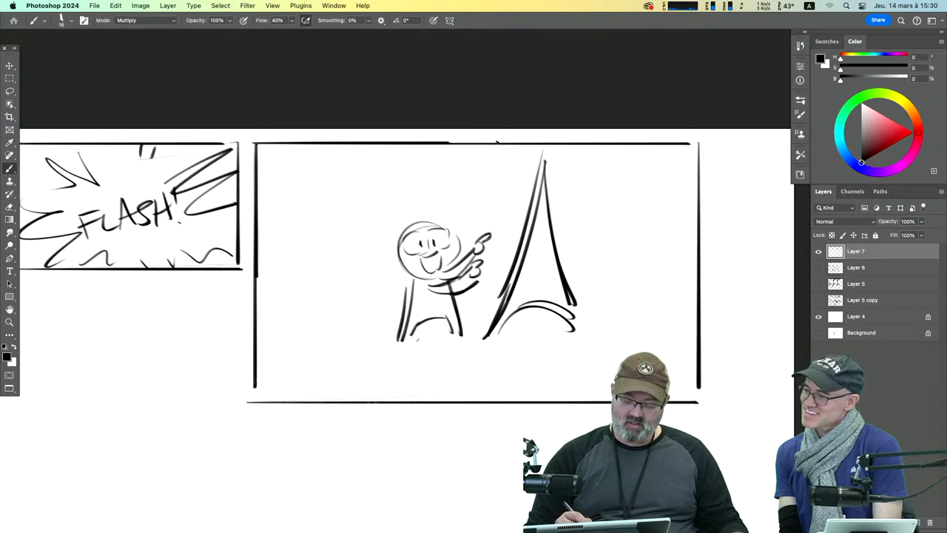
# Step: Add curly hair, body stripes and legs, plus a ground line under the tower
pyautogui.moveTo(421, 216); pyautogui.dragTo(382, 259)
pyautogui.moveTo(432, 210); pyautogui.dragTo(463, 244)
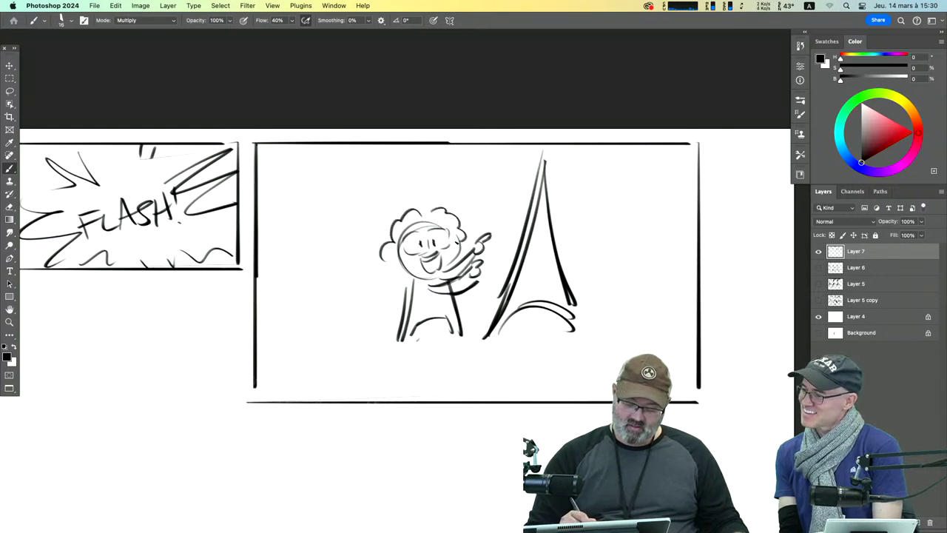
pyautogui.moveTo(409, 304); pyautogui.dragTo(454, 303)
pyautogui.moveTo(416, 313)
pyautogui.mouseDown()
pyautogui.moveTo(462, 319)
pyautogui.moveTo(422, 344)
pyautogui.mouseUp()
pyautogui.moveTo(410, 328); pyautogui.dragTo(410, 337)
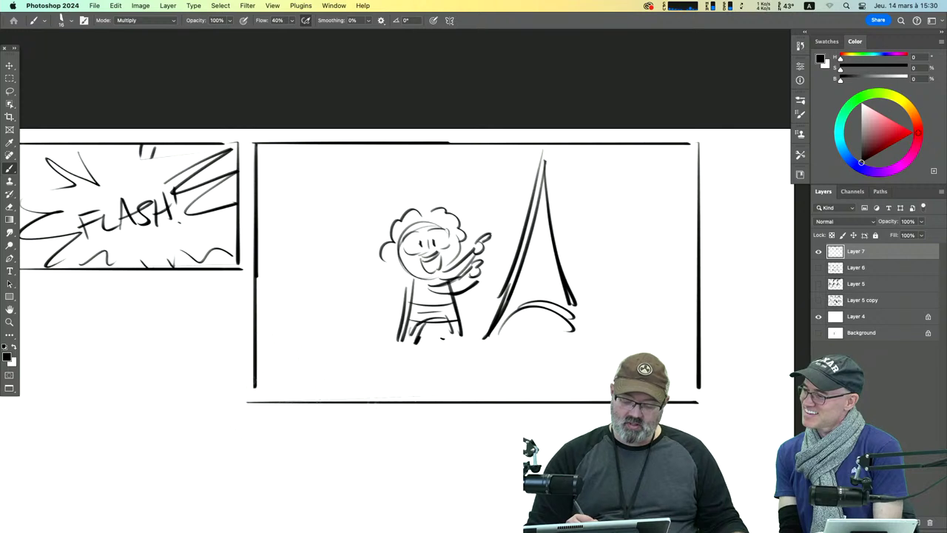
pyautogui.moveTo(491, 330); pyautogui.dragTo(565, 329)
pyautogui.moveTo(525, 331); pyautogui.dragTo(478, 333)
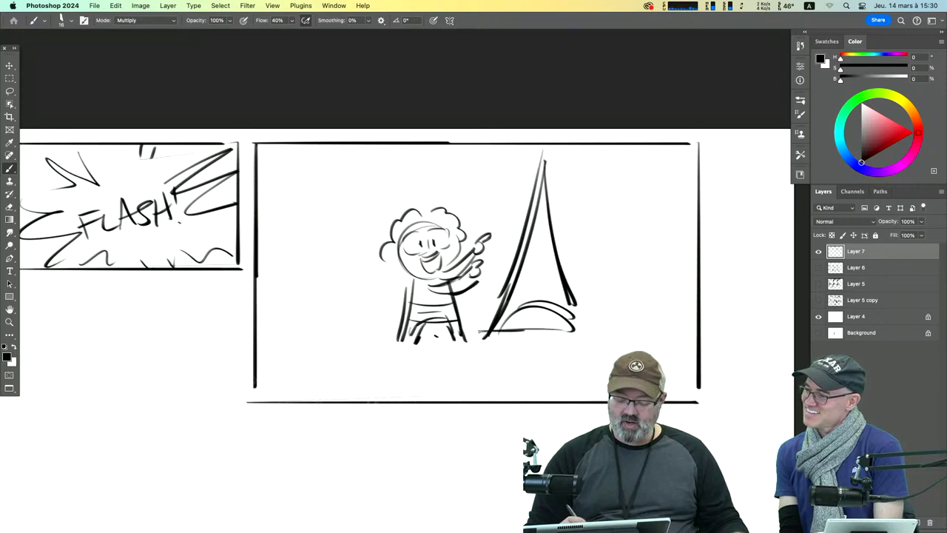
pyautogui.moveTo(328, 334); pyautogui.dragTo(238, 336)
# Step: Strengthen the Eiffel Tower's outline, right leg, crossbar and base arches
pyautogui.moveTo(541, 148); pyautogui.dragTo(524, 249)
pyautogui.moveTo(511, 264); pyautogui.dragTo(573, 267)
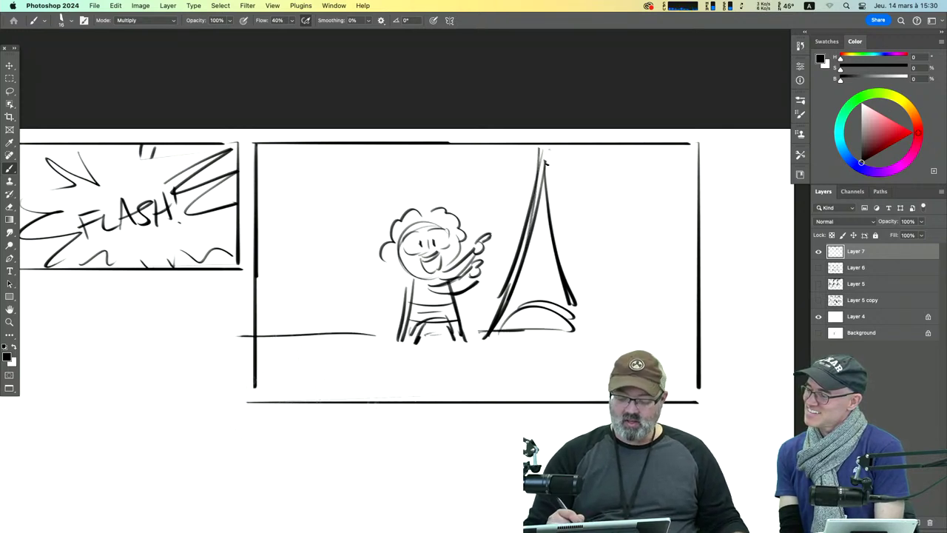
pyautogui.moveTo(545, 151); pyautogui.dragTo(595, 334)
pyautogui.moveTo(543, 302)
pyautogui.mouseDown()
pyautogui.moveTo(506, 305)
pyautogui.moveTo(585, 322)
pyautogui.mouseUp()
pyautogui.moveTo(511, 259)
pyautogui.mouseDown()
pyautogui.moveTo(559, 263)
pyautogui.moveTo(565, 273)
pyautogui.mouseUp()
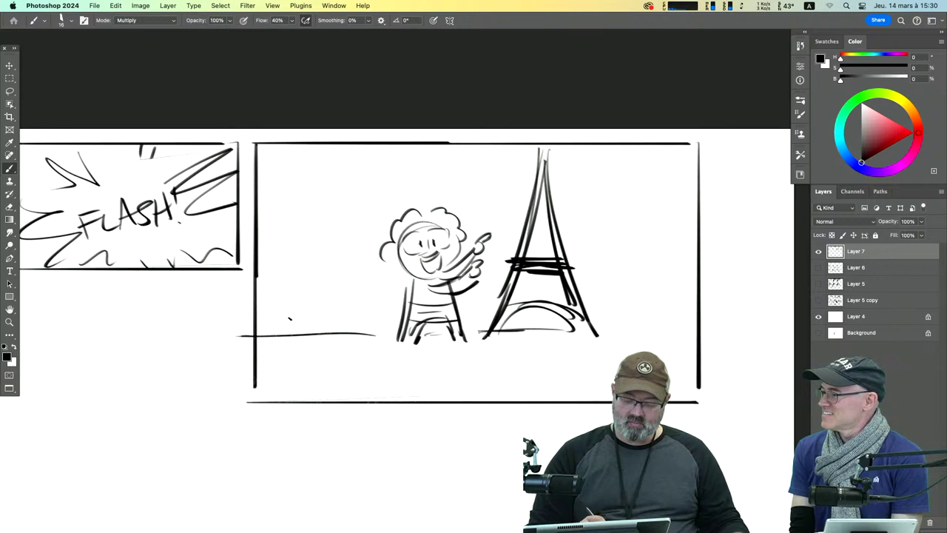
# Step: Sketch a small figure on the left horizon and a ground line right of the tower
pyautogui.moveTo(289, 319)
pyautogui.mouseDown()
pyautogui.moveTo(316, 325)
pyautogui.moveTo(303, 346)
pyautogui.mouseUp()
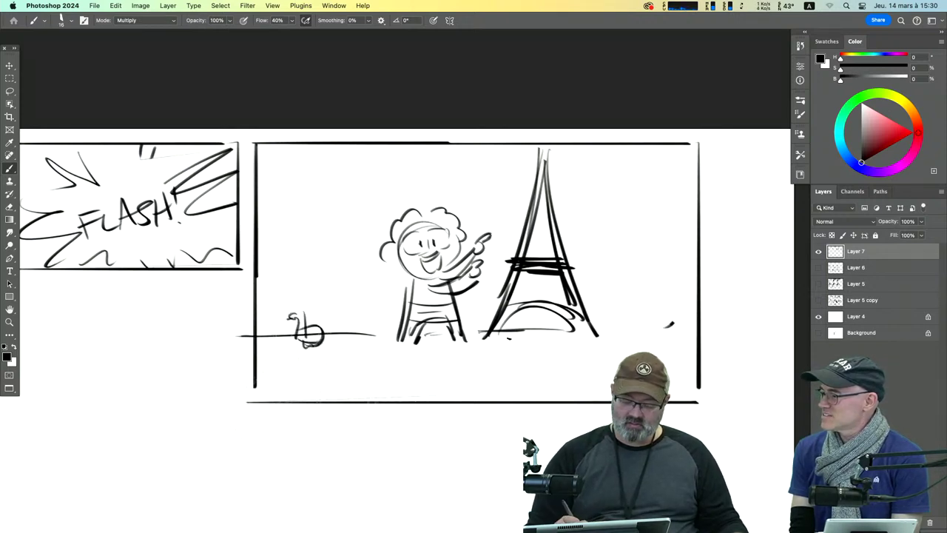
pyautogui.moveTo(479, 333); pyautogui.dragTo(655, 326)
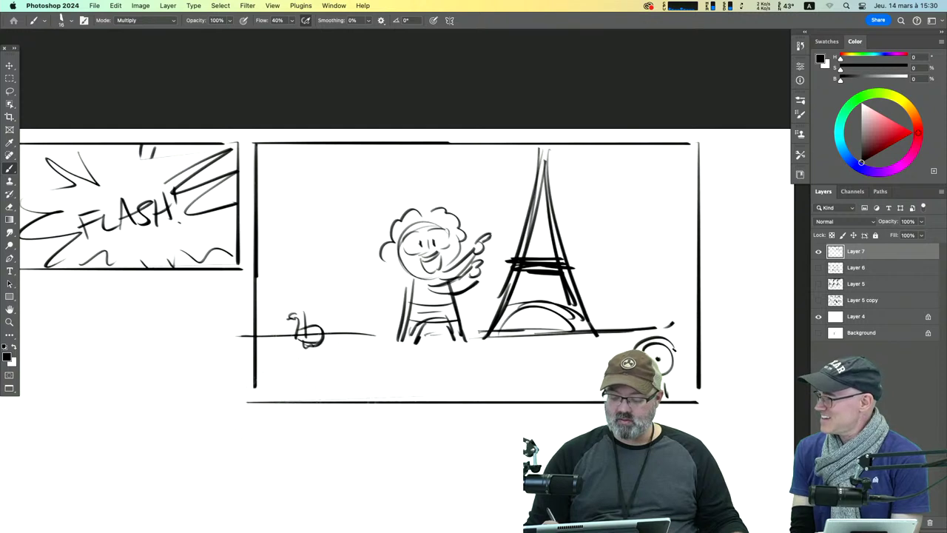
pyautogui.moveTo(310, 383); pyautogui.dragTo(317, 382)
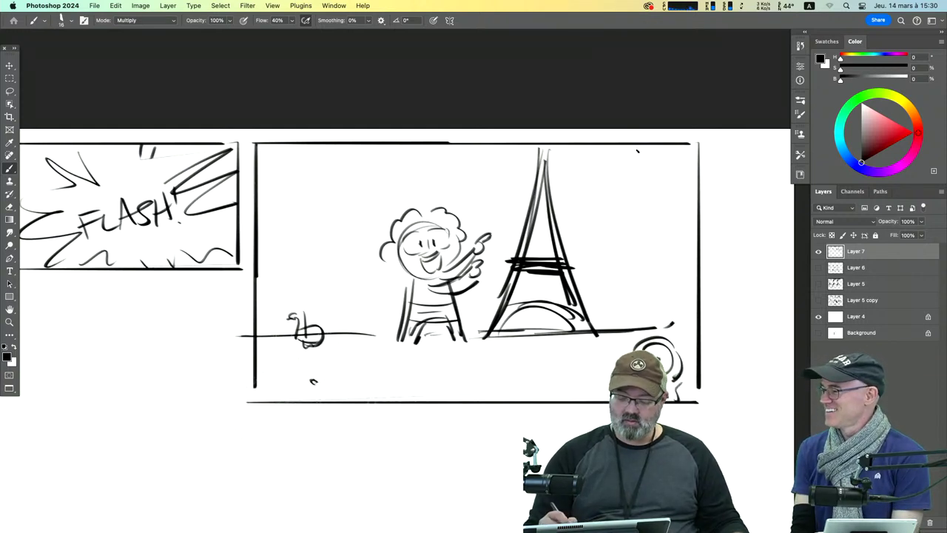
# Step: Draw two clouds in the sky and a horizon line beneath them
pyautogui.moveTo(611, 157)
pyautogui.mouseDown()
pyautogui.moveTo(629, 178)
pyautogui.moveTo(621, 197)
pyautogui.moveTo(698, 191)
pyautogui.mouseUp()
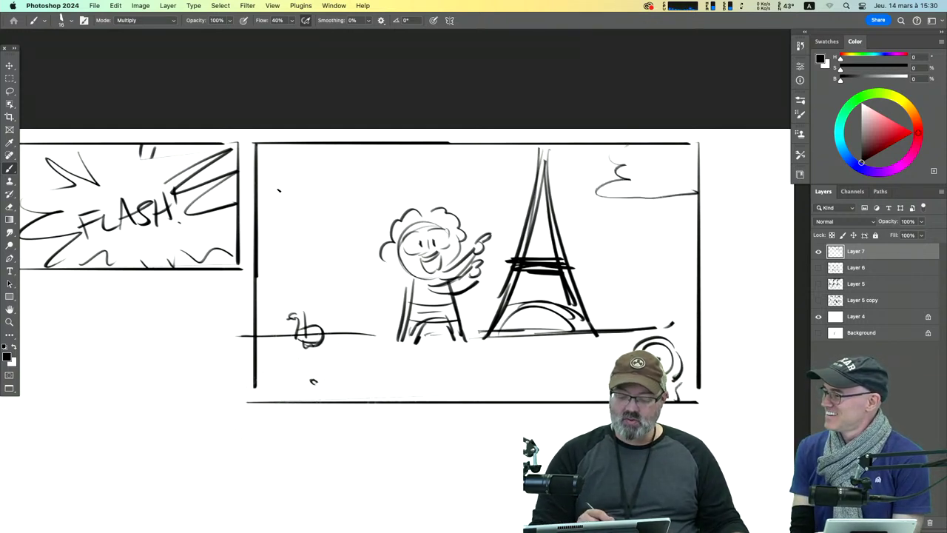
pyautogui.moveTo(335, 146); pyautogui.dragTo(400, 181)
pyautogui.moveTo(268, 196)
pyautogui.mouseDown()
pyautogui.moveTo(405, 191)
pyautogui.moveTo(400, 198)
pyautogui.mouseUp()
# Step: Sketch background lines and a small bench left of the figure
pyautogui.moveTo(265, 289)
pyautogui.mouseDown()
pyautogui.moveTo(309, 283)
pyautogui.moveTo(307, 295)
pyautogui.moveTo(354, 329)
pyautogui.mouseUp()
pyautogui.moveTo(370, 311)
pyautogui.mouseDown()
pyautogui.moveTo(372, 329)
pyautogui.moveTo(388, 312)
pyautogui.moveTo(389, 332)
pyautogui.mouseUp()
pyautogui.moveTo(468, 318); pyautogui.dragTo(487, 315)
# Step: Cross-hatch the tower's lattice, darken its left leg and add a dark tip
pyautogui.moveTo(516, 272); pyautogui.dragTo(491, 333)
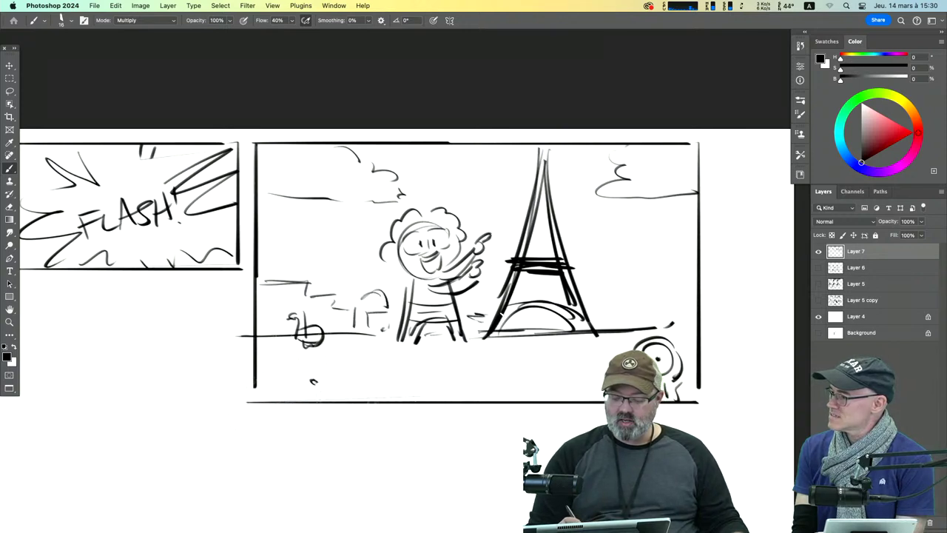
pyautogui.moveTo(548, 207)
pyautogui.mouseDown()
pyautogui.moveTo(525, 256)
pyautogui.moveTo(552, 257)
pyautogui.mouseUp()
pyautogui.moveTo(537, 217)
pyautogui.mouseDown()
pyautogui.moveTo(549, 228)
pyautogui.moveTo(555, 198)
pyautogui.mouseUp()
pyautogui.moveTo(511, 275); pyautogui.dragTo(535, 300)
pyautogui.moveTo(548, 281)
pyautogui.mouseDown()
pyautogui.moveTo(500, 325)
pyautogui.moveTo(535, 311)
pyautogui.moveTo(538, 298)
pyautogui.mouseUp()
pyautogui.moveTo(545, 303); pyautogui.dragTo(559, 311)
pyautogui.moveTo(558, 280)
pyautogui.mouseDown()
pyautogui.moveTo(525, 296)
pyautogui.moveTo(543, 288)
pyautogui.mouseUp()
pyautogui.moveTo(521, 270); pyautogui.dragTo(556, 270)
pyautogui.moveTo(537, 153); pyautogui.dragTo(551, 144)
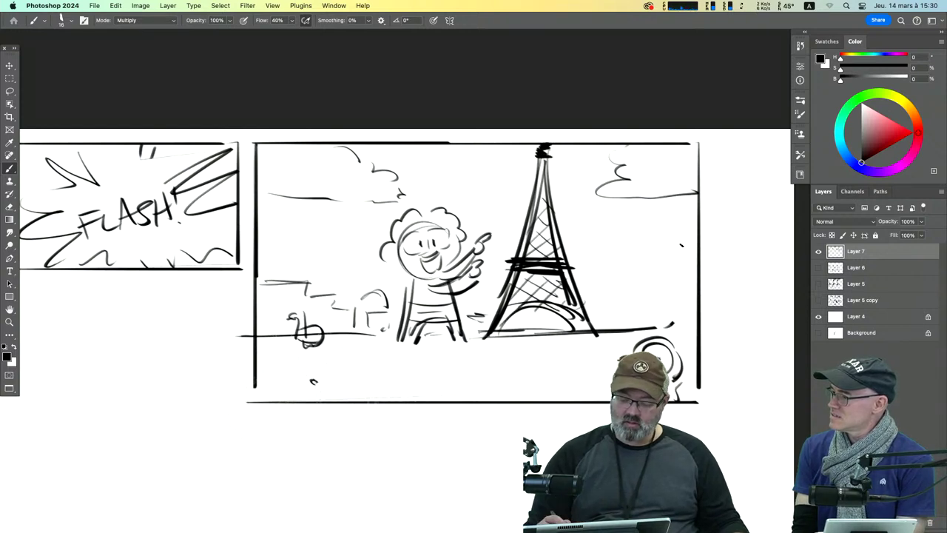
# Step: Sketch background buildings and foliage to the right of the tower
pyautogui.moveTo(592, 281); pyautogui.dragTo(650, 281)
pyautogui.moveTo(634, 286)
pyautogui.mouseDown()
pyautogui.moveTo(633, 307)
pyautogui.moveTo(623, 309)
pyautogui.mouseUp()
pyautogui.moveTo(601, 296); pyautogui.dragTo(597, 323)
pyautogui.moveTo(686, 300); pyautogui.dragTo(669, 324)
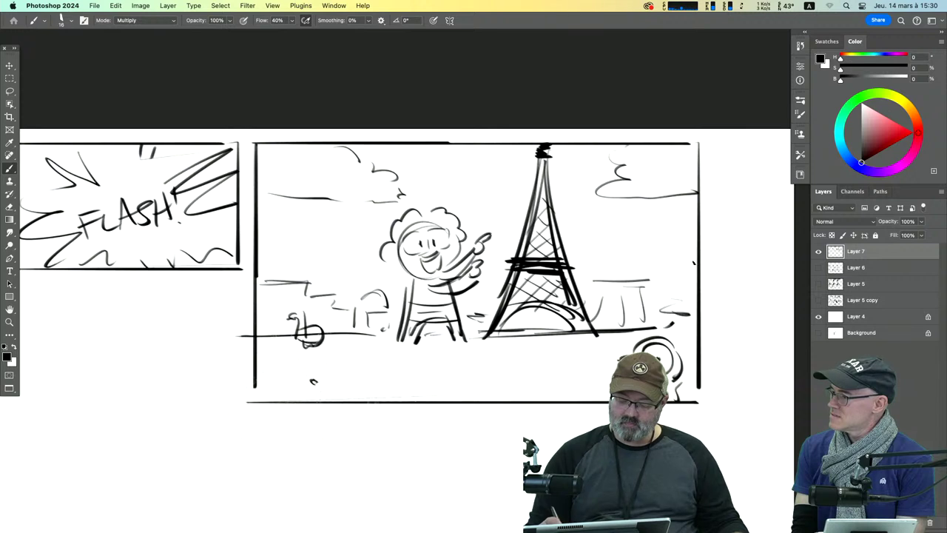
pyautogui.moveTo(675, 262)
pyautogui.mouseDown()
pyautogui.moveTo(695, 262)
pyautogui.moveTo(685, 250)
pyautogui.mouseUp()
pyautogui.moveTo(663, 252)
pyautogui.mouseDown()
pyautogui.moveTo(656, 269)
pyautogui.moveTo(671, 273)
pyautogui.mouseUp()
pyautogui.moveTo(262, 276); pyautogui.dragTo(290, 282)
# Step: Add faint diagonal strokes over the left bench and small details near the tower foot
pyautogui.moveTo(281, 262); pyautogui.dragTo(329, 274)
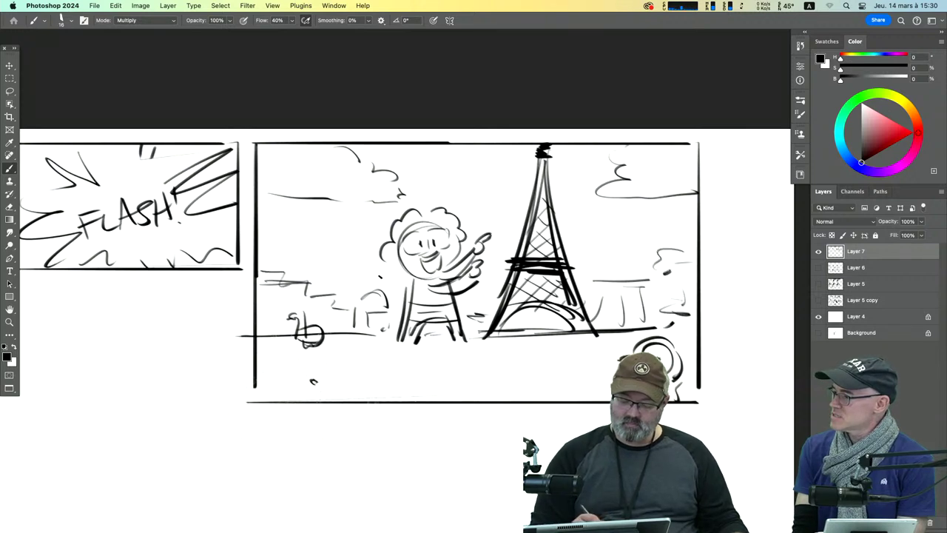
pyautogui.moveTo(268, 253)
pyautogui.mouseDown()
pyautogui.moveTo(335, 280)
pyautogui.moveTo(344, 330)
pyautogui.moveTo(393, 327)
pyautogui.mouseUp()
pyautogui.moveTo(470, 314); pyautogui.dragTo(485, 316)
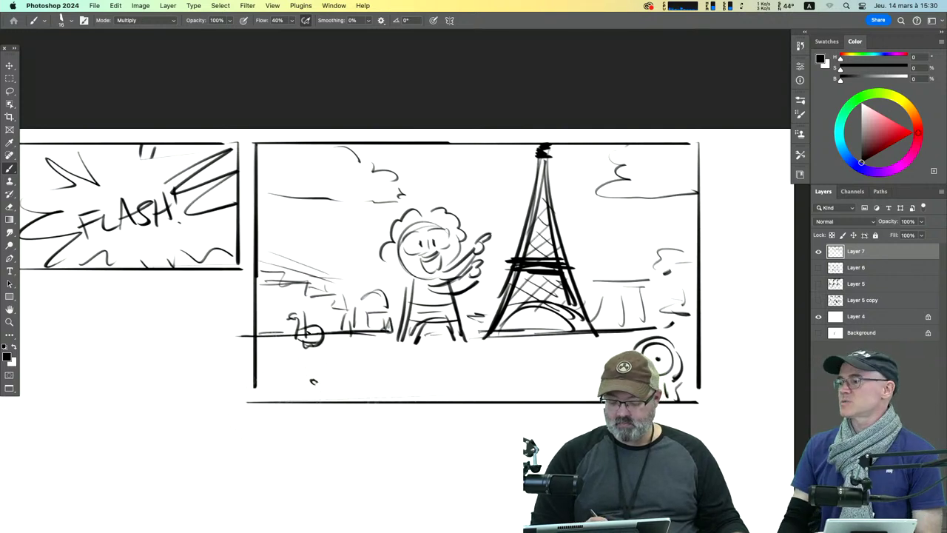
# Step: Draw radiating perspective lines across the foreground ground
pyautogui.moveTo(305, 340); pyautogui.dragTo(229, 384)
pyautogui.moveTo(414, 355); pyautogui.dragTo(367, 413)
pyautogui.moveTo(460, 355); pyautogui.dragTo(444, 407)
pyautogui.moveTo(503, 359); pyautogui.dragTo(503, 399)
pyautogui.moveTo(551, 359); pyautogui.dragTo(568, 400)
pyautogui.moveTo(588, 355); pyautogui.dragTo(607, 383)
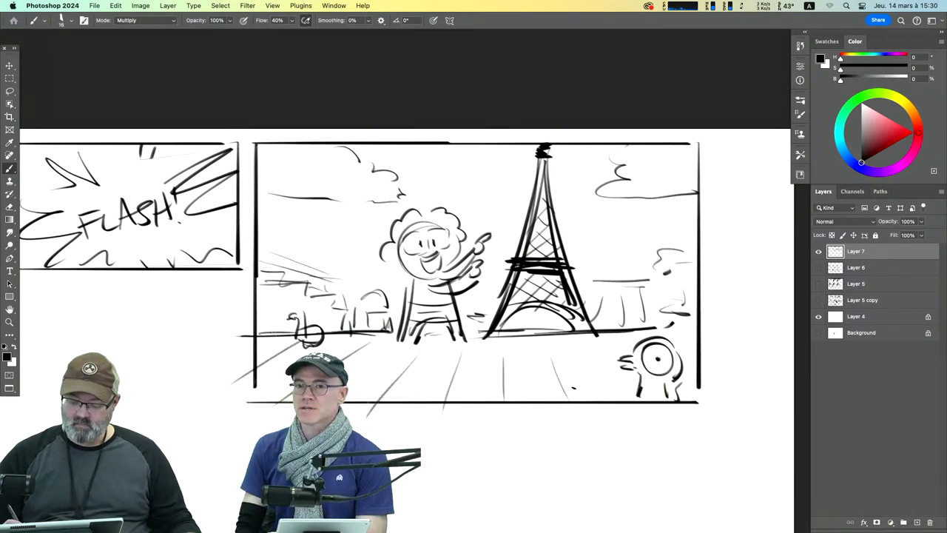
# Step: Add a stroke beside the bystander, then draw shoes and ground lines under the character
pyautogui.moveTo(700, 355); pyautogui.dragTo(710, 362)
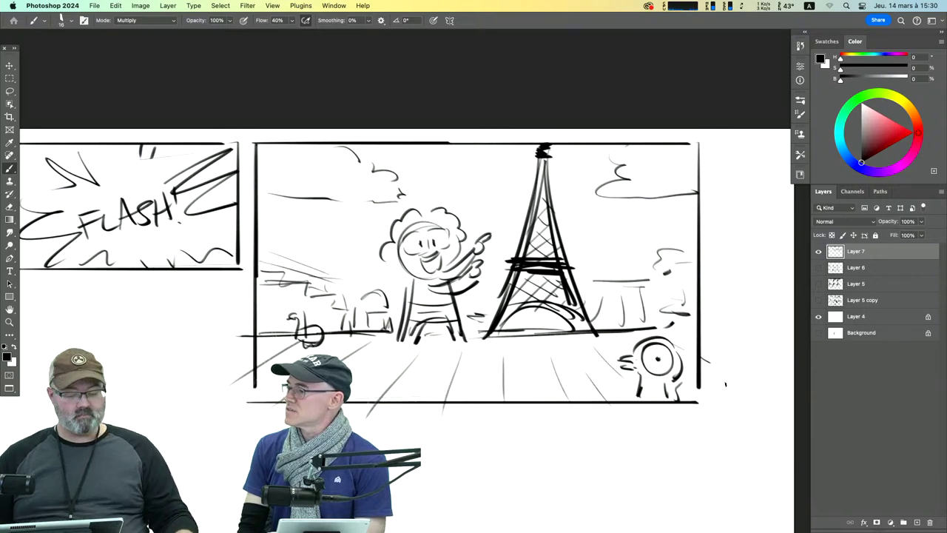
pyautogui.moveTo(498, 412); pyautogui.dragTo(410, 354)
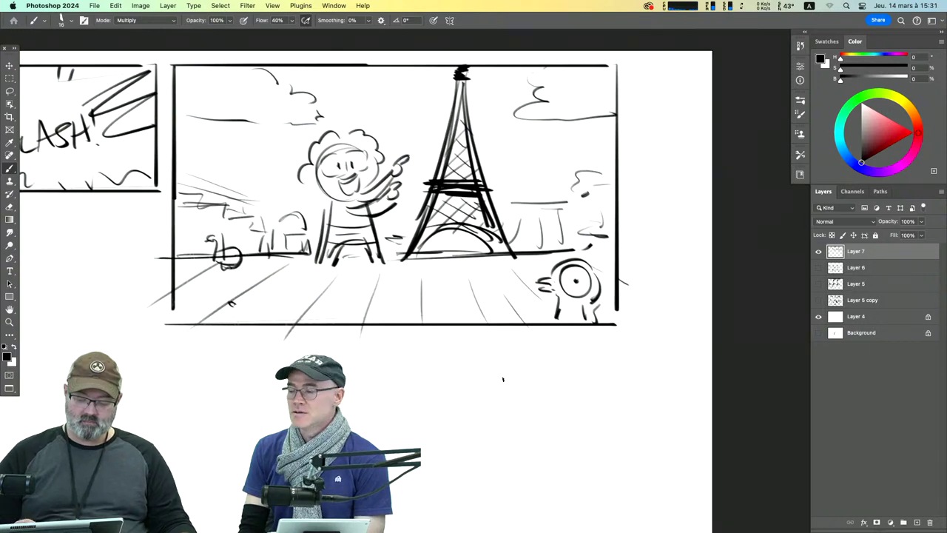
pyautogui.moveTo(339, 264)
pyautogui.mouseDown()
pyautogui.moveTo(311, 272)
pyautogui.moveTo(342, 267)
pyautogui.mouseUp()
pyautogui.moveTo(368, 269); pyautogui.dragTo(394, 269)
pyautogui.moveTo(367, 244)
pyautogui.mouseDown()
pyautogui.moveTo(356, 256)
pyautogui.moveTo(373, 269)
pyautogui.mouseUp()
pyautogui.moveTo(357, 256)
pyautogui.mouseDown()
pyautogui.moveTo(339, 261)
pyautogui.moveTo(406, 256)
pyautogui.mouseUp()
pyautogui.moveTo(441, 201)
pyautogui.mouseDown()
pyautogui.moveTo(413, 255)
pyautogui.moveTo(494, 231)
pyautogui.mouseUp()
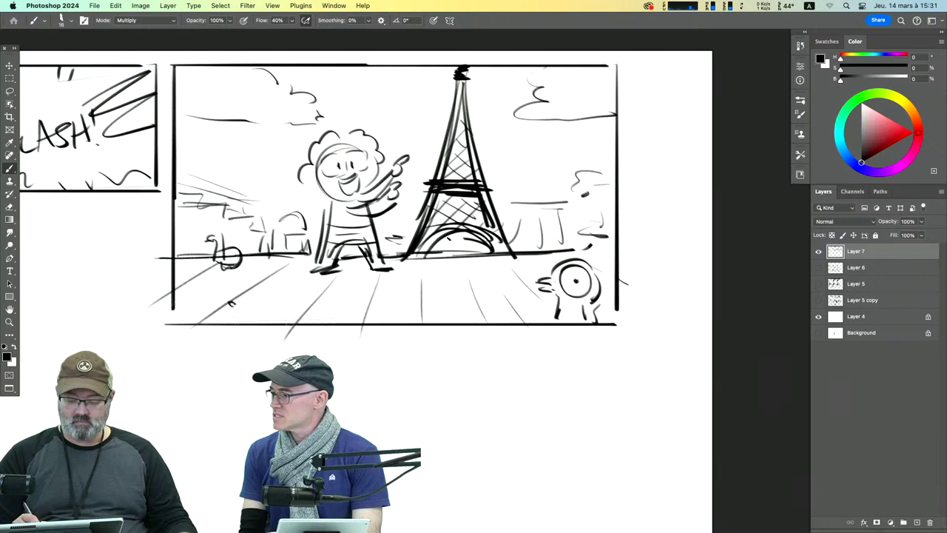
# Step: Redraw the tower's legs and base arches and add building strokes to its right
pyautogui.moveTo(432, 254); pyautogui.dragTo(490, 234)
pyautogui.moveTo(492, 182); pyautogui.dragTo(517, 247)
pyautogui.moveTo(466, 83); pyautogui.dragTo(483, 157)
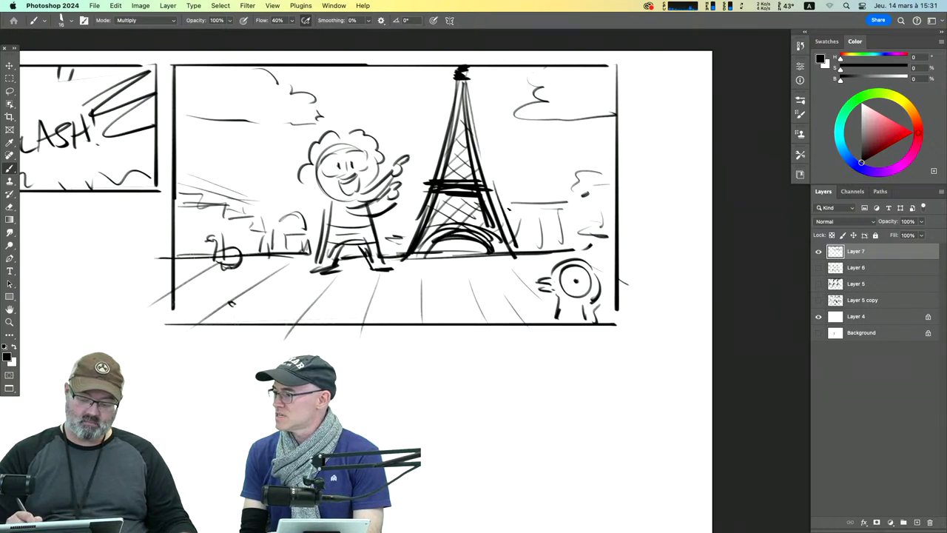
pyautogui.moveTo(507, 211); pyautogui.dragTo(575, 209)
pyautogui.moveTo(525, 221)
pyautogui.mouseDown()
pyautogui.moveTo(527, 246)
pyautogui.moveTo(552, 252)
pyautogui.mouseUp()
pyautogui.moveTo(550, 240); pyautogui.dragTo(553, 256)
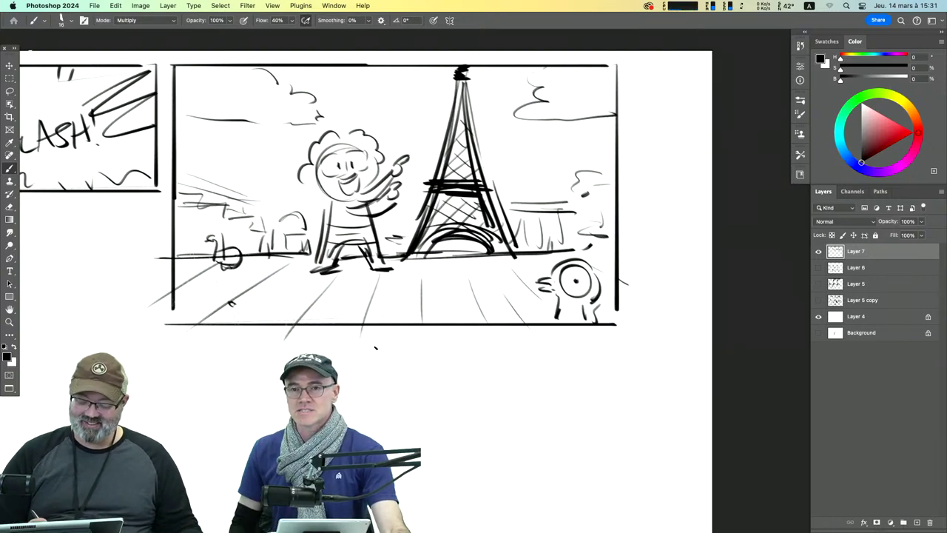
# Step: Hand-letter the caption 'PHOTO OUT!' below the panel
pyautogui.moveTo(380, 342); pyautogui.dragTo(382, 351)
pyautogui.moveTo(390, 342); pyautogui.dragTo(400, 356)
pyautogui.moveTo(391, 349); pyautogui.dragTo(409, 343)
pyautogui.moveTo(421, 342)
pyautogui.mouseDown()
pyautogui.moveTo(420, 355)
pyautogui.moveTo(429, 342)
pyautogui.moveTo(475, 351)
pyautogui.mouseUp()
pyautogui.rightClick(441, 346)
pyautogui.press('Escape')
pyautogui.moveTo(479, 341)
pyautogui.mouseDown()
pyautogui.moveTo(483, 350)
pyautogui.moveTo(488, 342)
pyautogui.mouseUp()
pyautogui.moveTo(496, 338)
pyautogui.mouseDown()
pyautogui.moveTo(496, 352)
pyautogui.moveTo(506, 337)
pyautogui.moveTo(516, 343)
pyautogui.mouseUp()
pyautogui.click(518, 346)
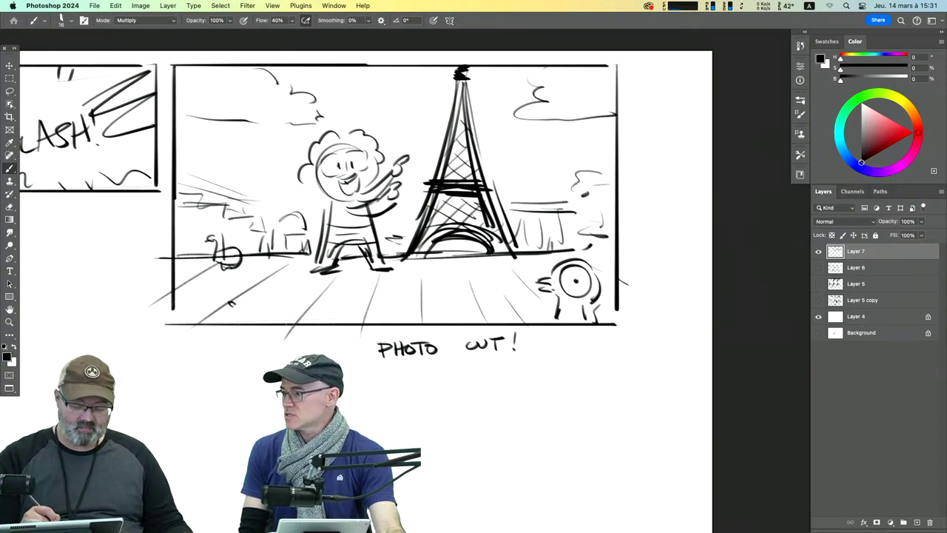
# Step: Fill in the character's open mouth, add an ear and darken the hair's right side
pyautogui.moveTo(344, 182)
pyautogui.mouseDown()
pyautogui.moveTo(356, 192)
pyautogui.moveTo(348, 194)
pyautogui.moveTo(359, 185)
pyautogui.moveTo(323, 197)
pyautogui.mouseUp()
pyautogui.moveTo(314, 167)
pyautogui.mouseDown()
pyautogui.moveTo(304, 179)
pyautogui.moveTo(318, 191)
pyautogui.moveTo(330, 142)
pyautogui.moveTo(366, 136)
pyautogui.moveTo(356, 142)
pyautogui.moveTo(371, 150)
pyautogui.moveTo(380, 171)
pyautogui.mouseUp()
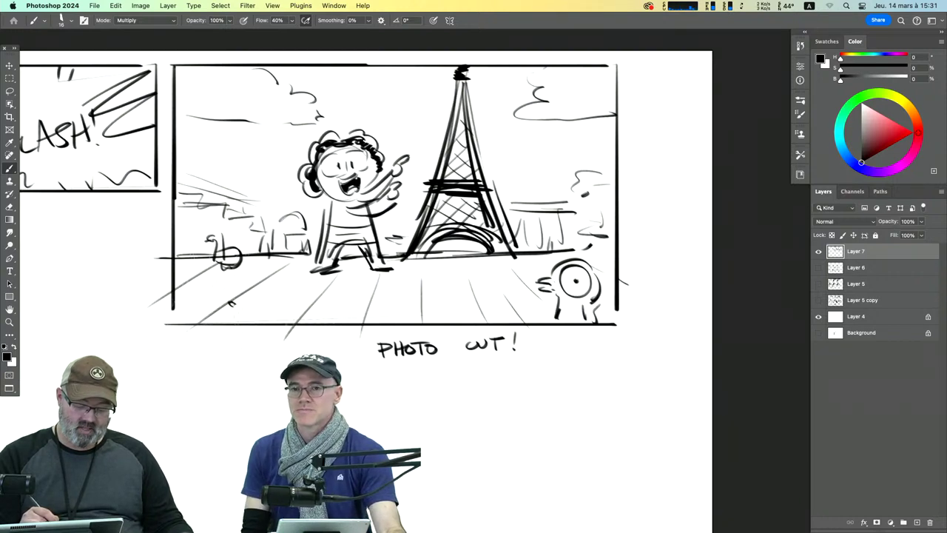
pyautogui.moveTo(364, 141); pyautogui.dragTo(372, 148)
pyautogui.moveTo(378, 151); pyautogui.dragTo(387, 165)
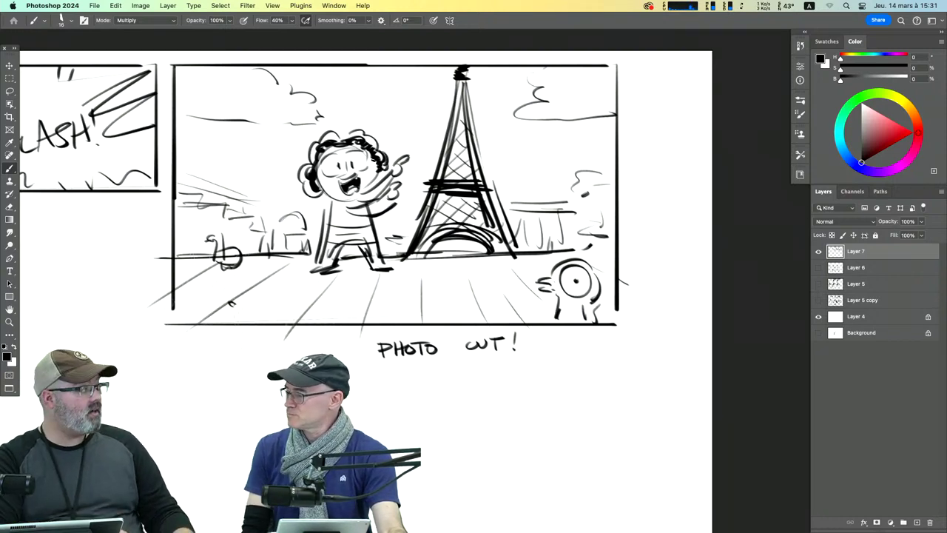